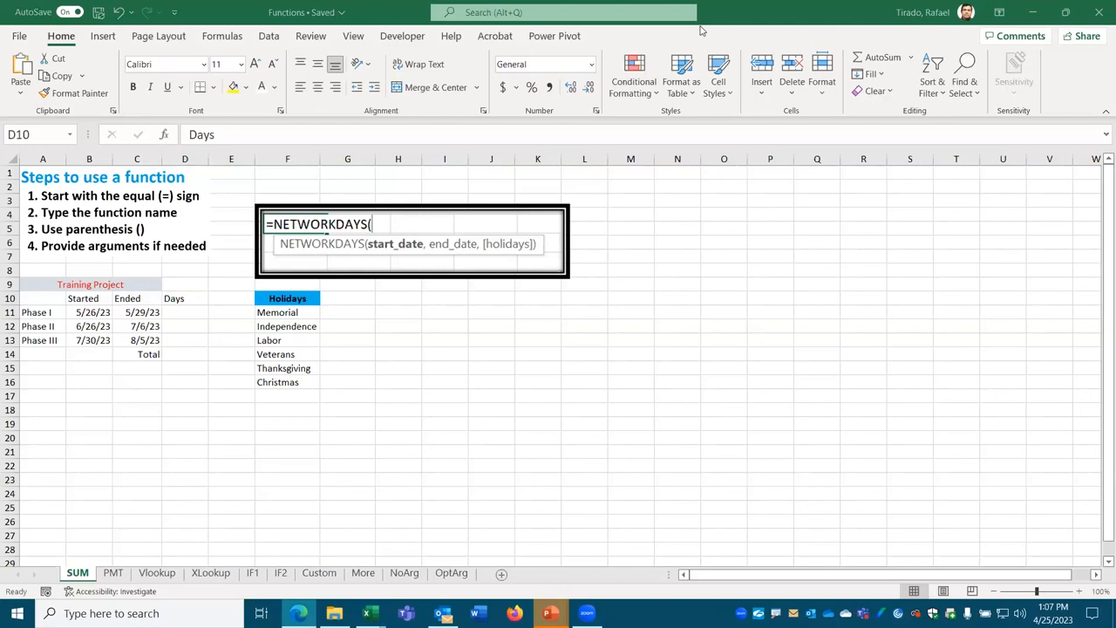
Step: Switch to the browser's MTA University Training Library page, find the Apr. 25 Advanced Functions in Excel entry, and copy the page address
drag(703, 29, 703, 20)
click(834, 15)
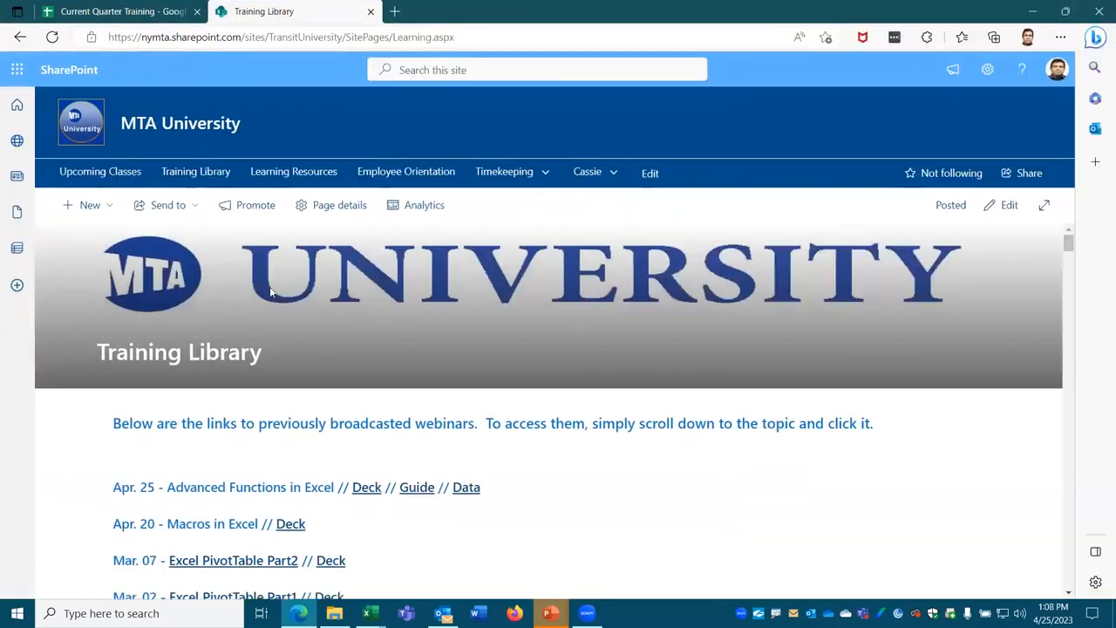
scroll(412, 502, down, 1)
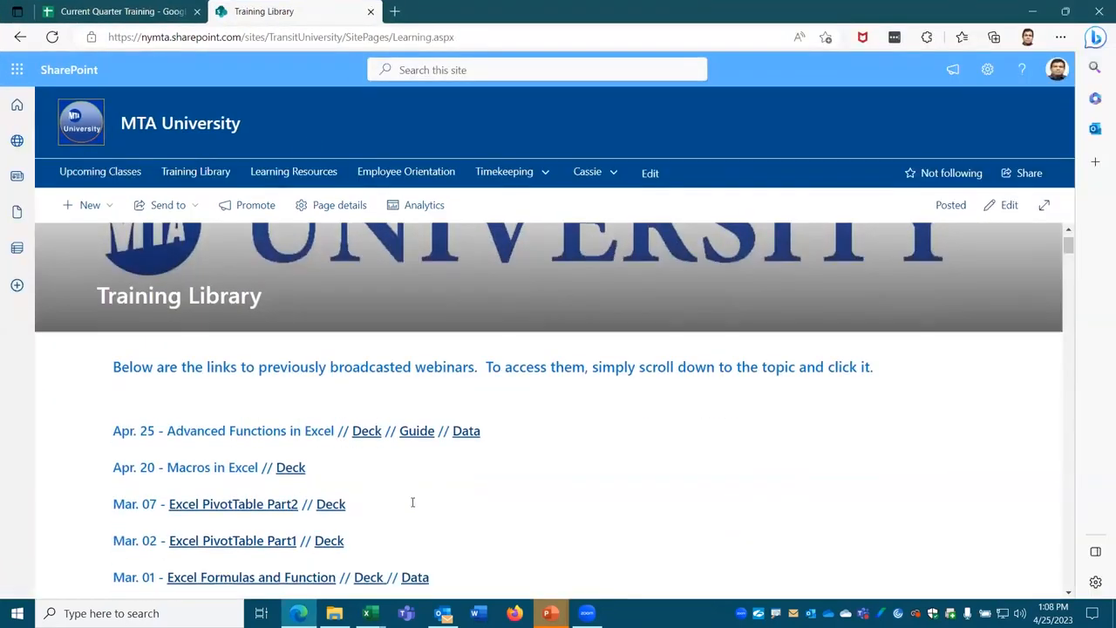
scroll(335, 454, down, 1)
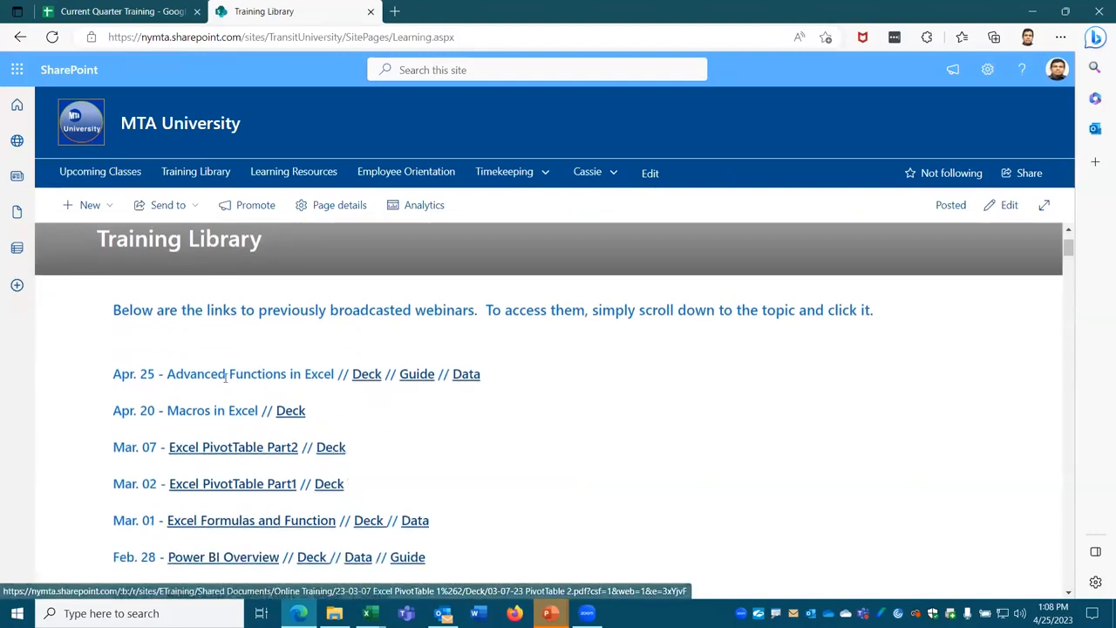
drag(175, 373, 333, 373)
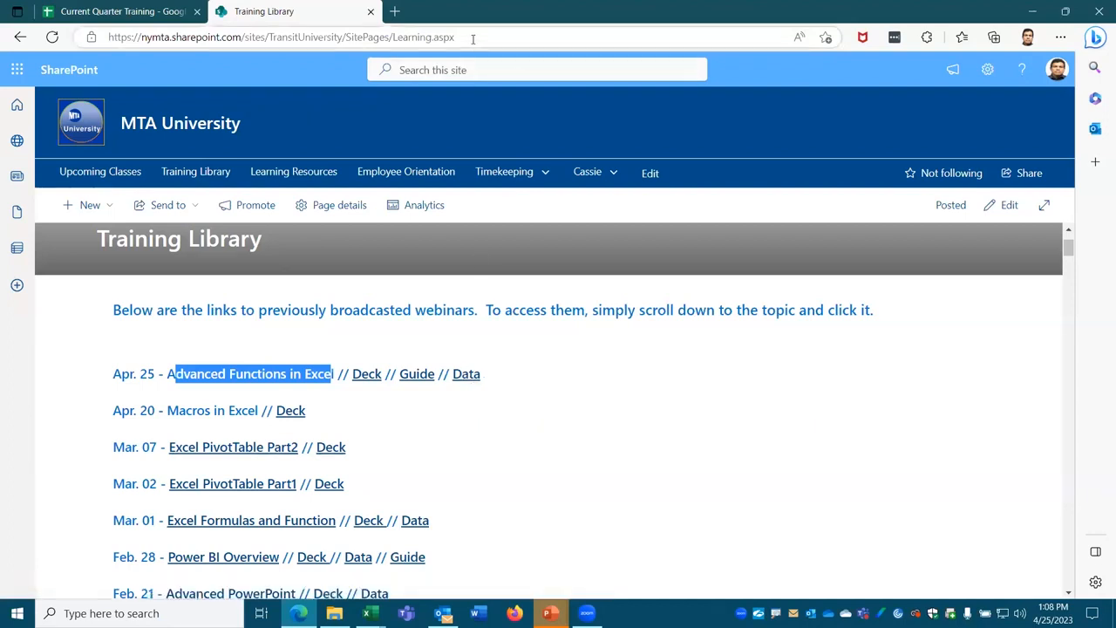
click(437, 38)
right_click(438, 39)
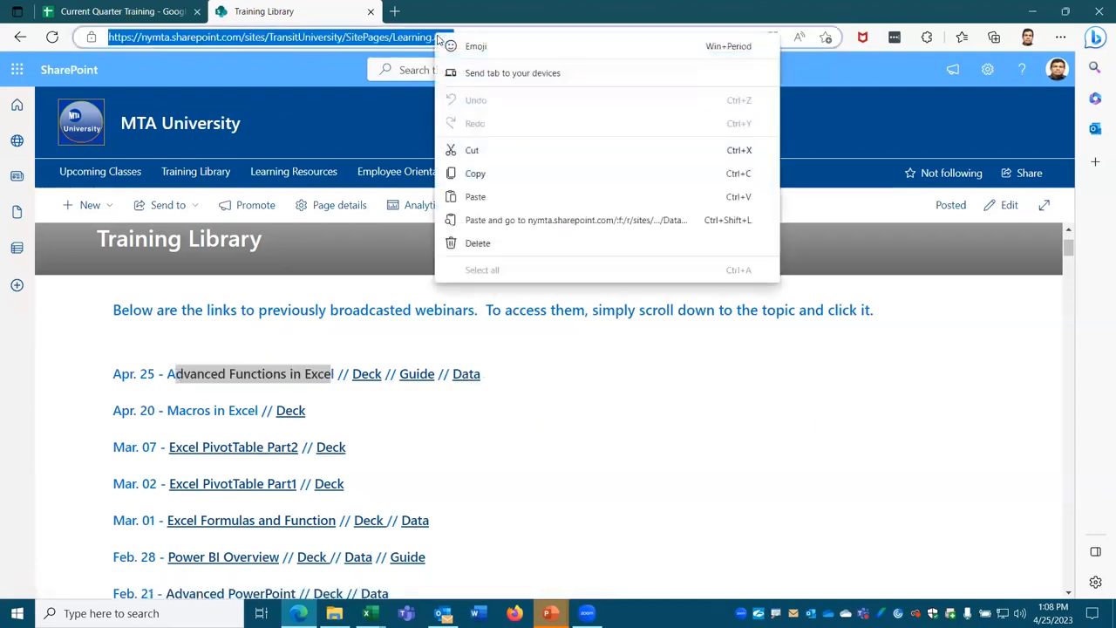
click(486, 174)
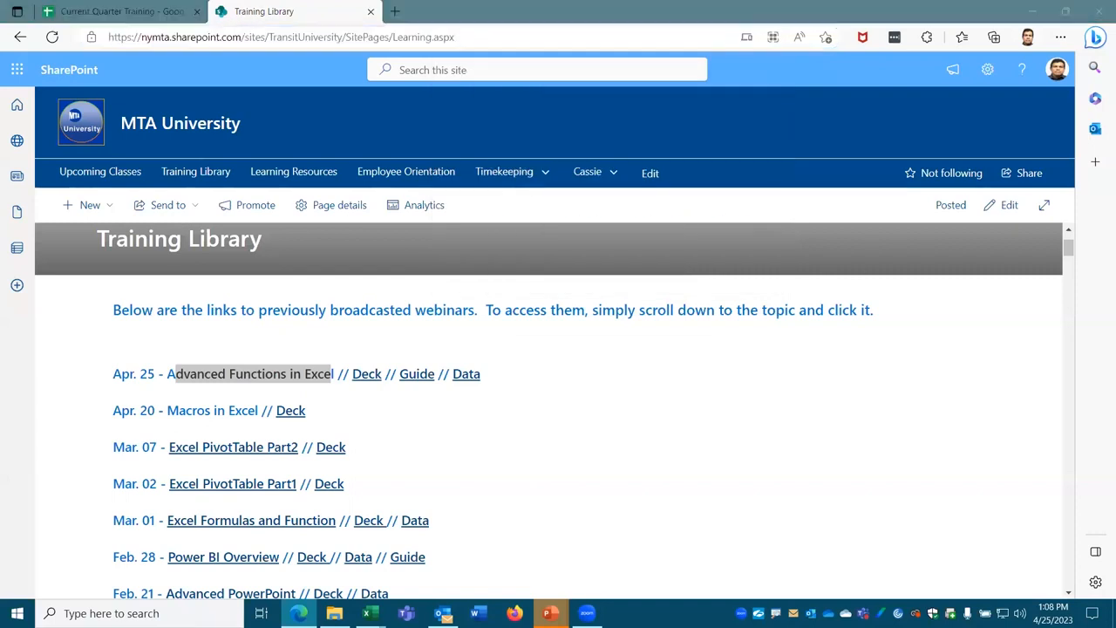
Step: Open the Data folder of the Apr. 25 Advanced Functions in Excel webinar and locate Functions.xlsm
click(467, 374)
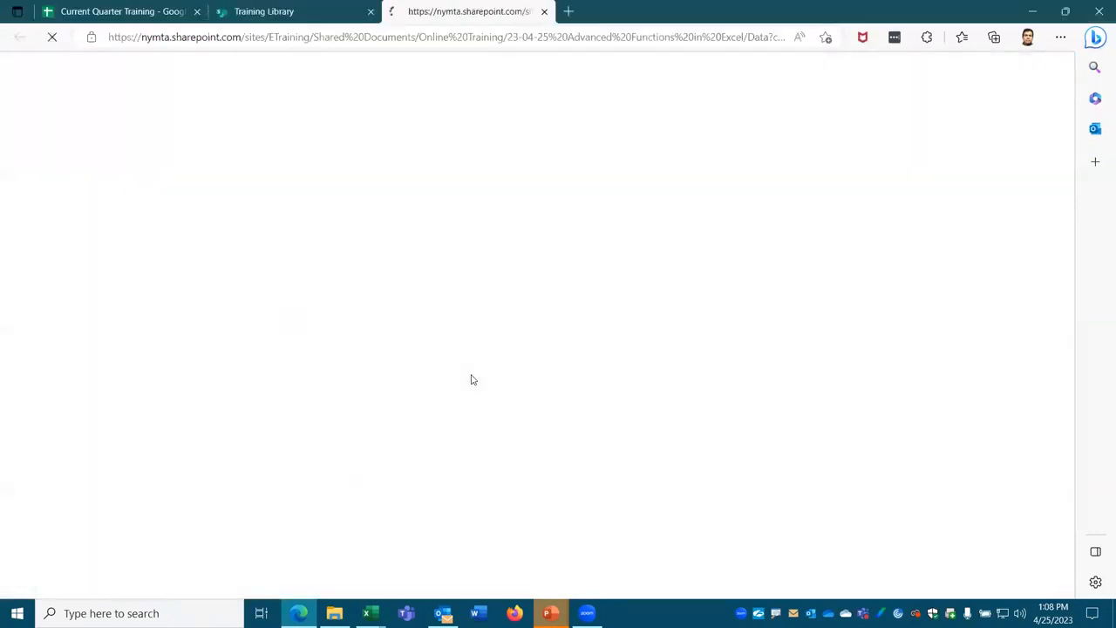
mouse_move(325, 291)
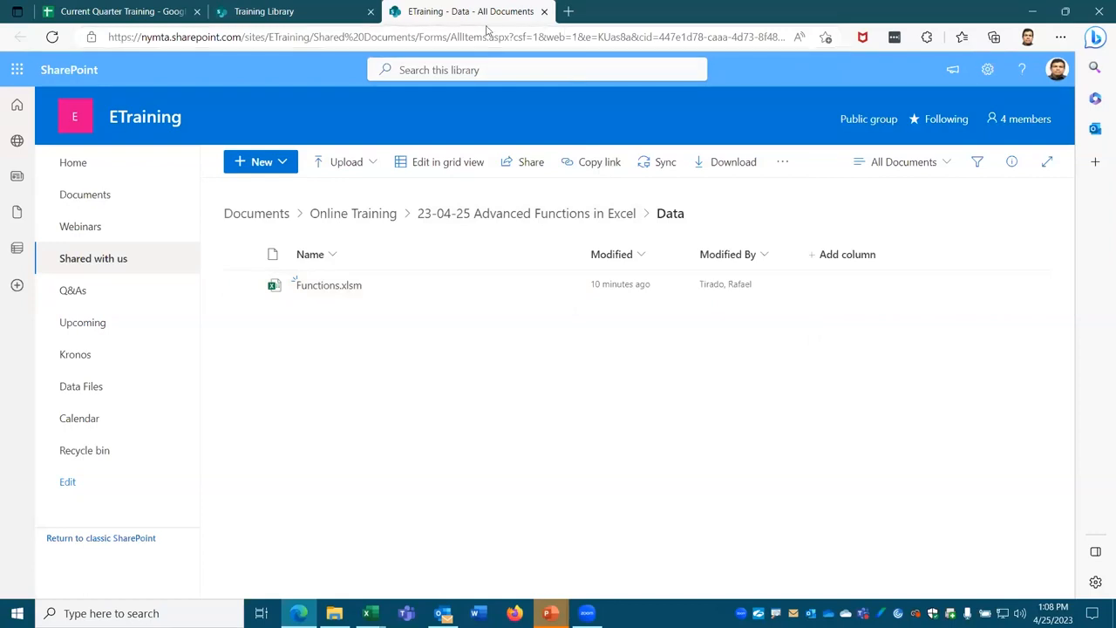
Step: Shorten the Training Library page's address to the TransitUniversity site root, load it, and open the site's Training Library
click(344, 17)
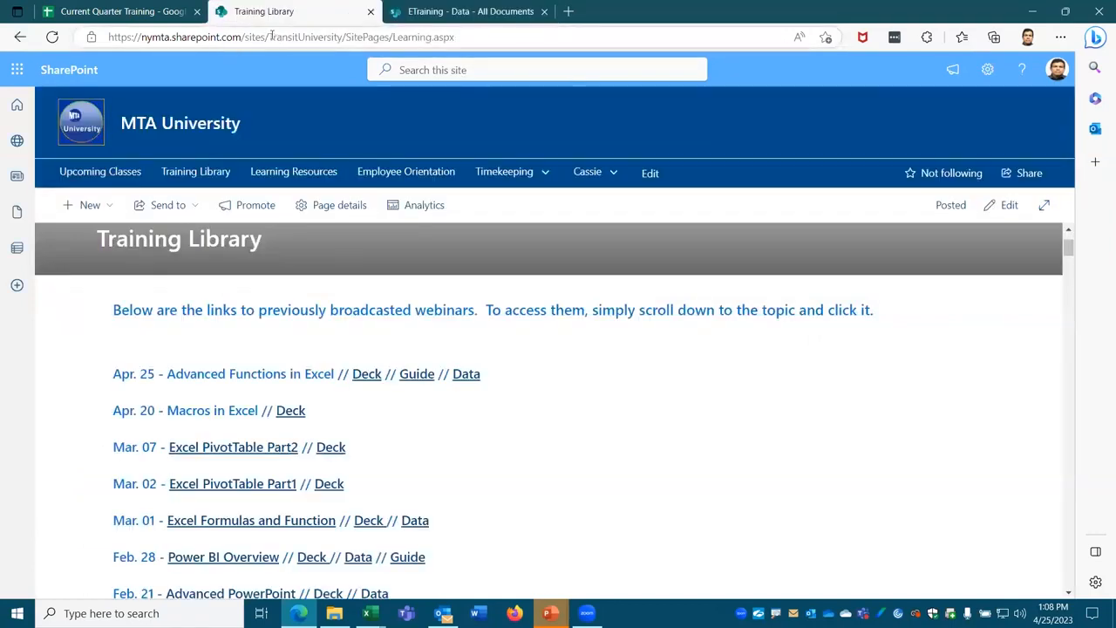
click(342, 38)
click(345, 37)
drag(345, 36, 648, 50)
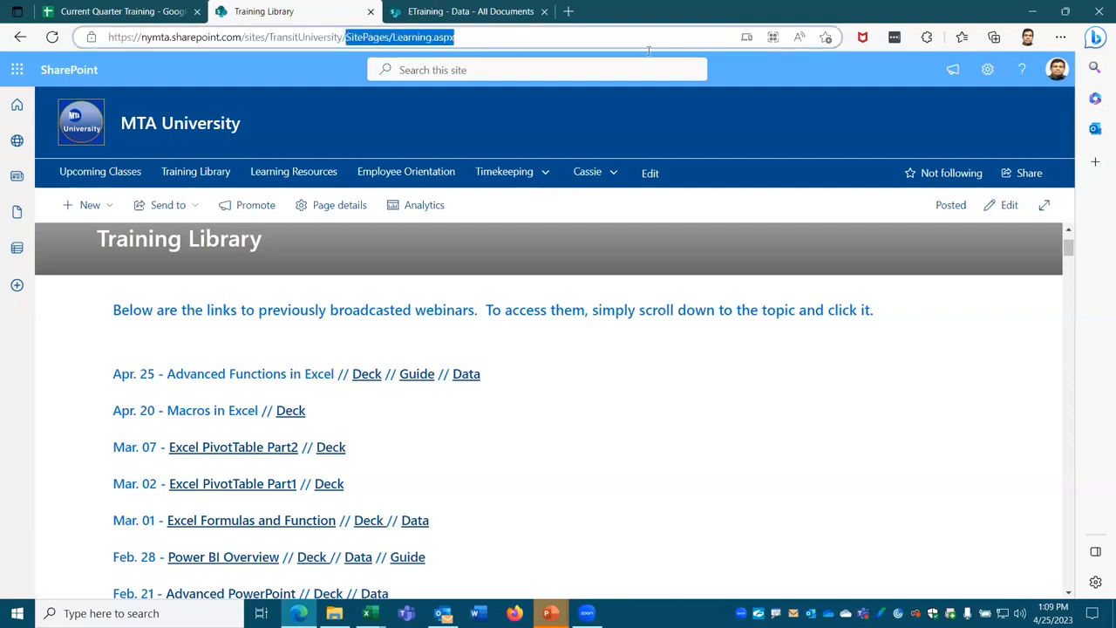
key(BackSpace)
key(Return)
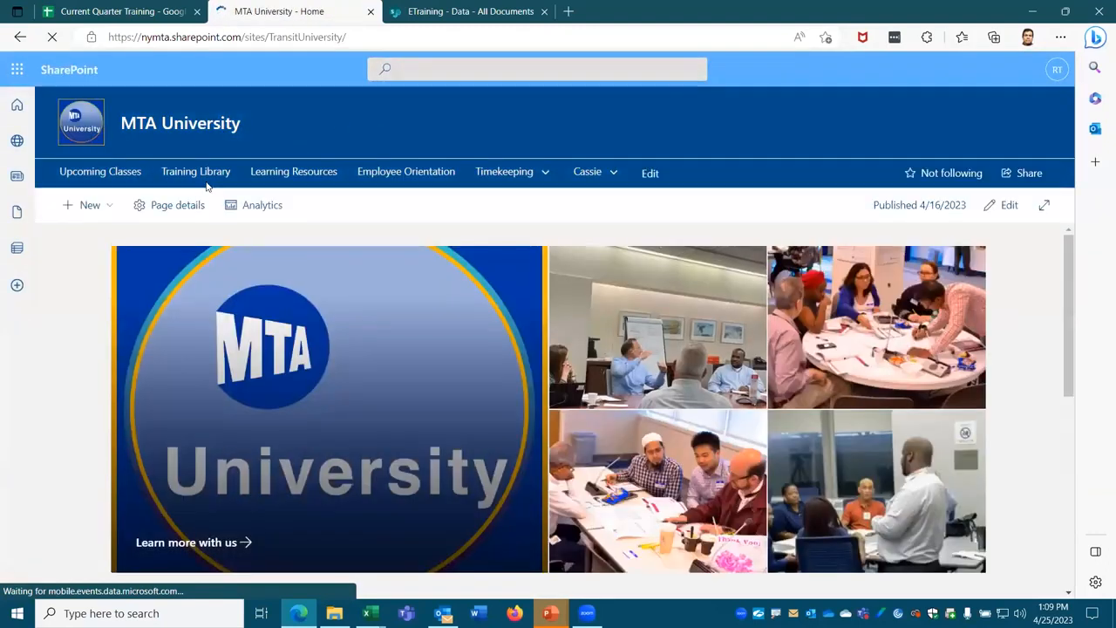
click(209, 179)
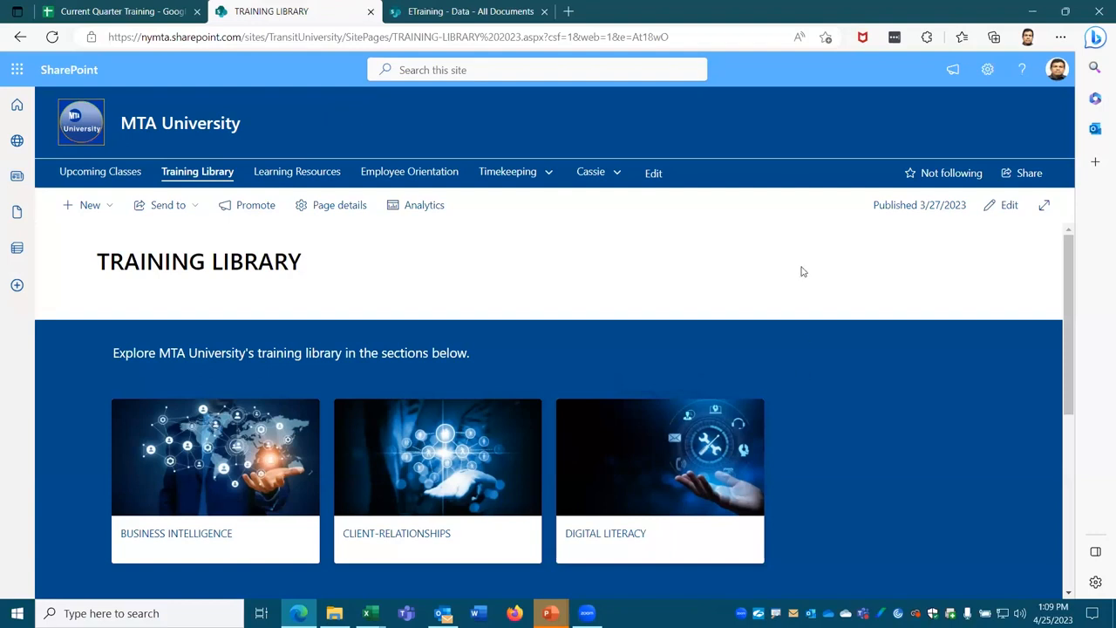
Step: Revisit the ETraining Data folder page, then switch back to the Functions workbook in Excel and select the Phase I cell
click(498, 11)
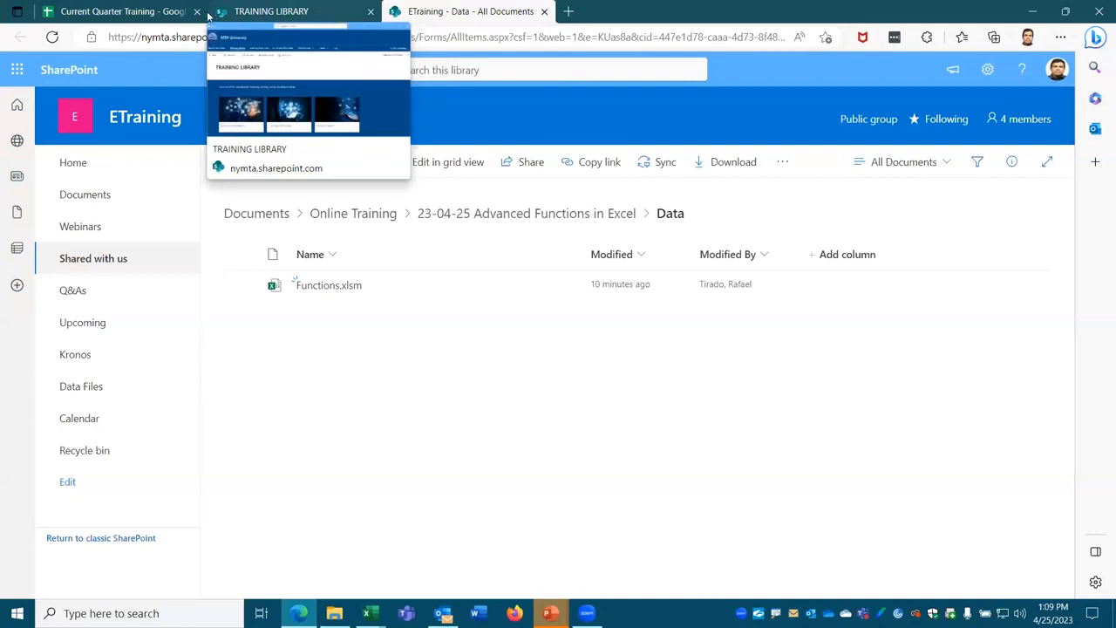
click(1033, 11)
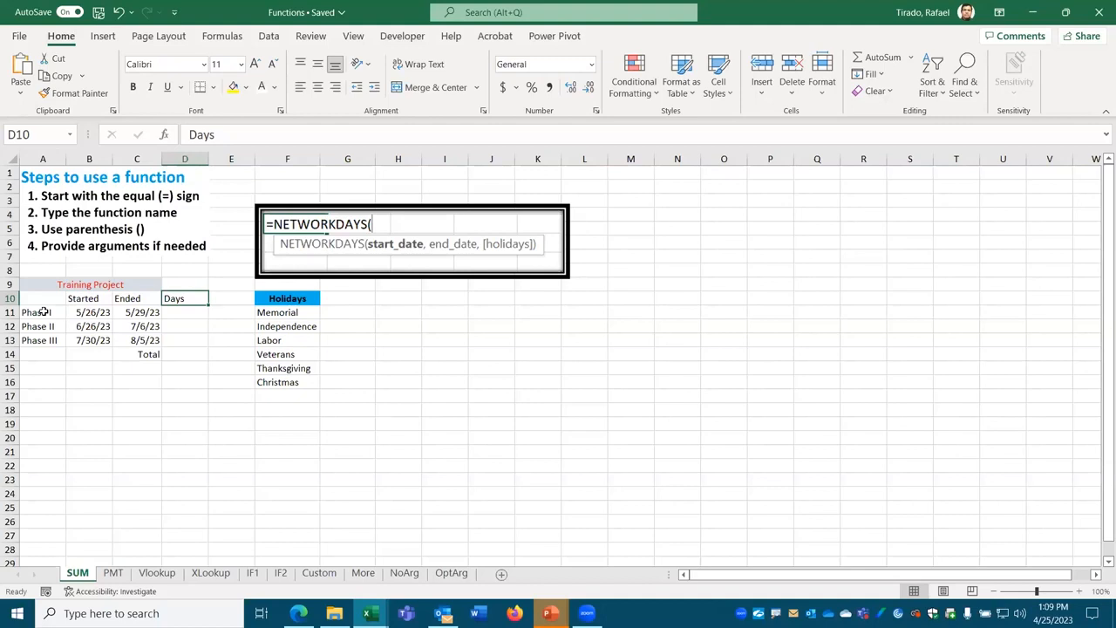
click(42, 311)
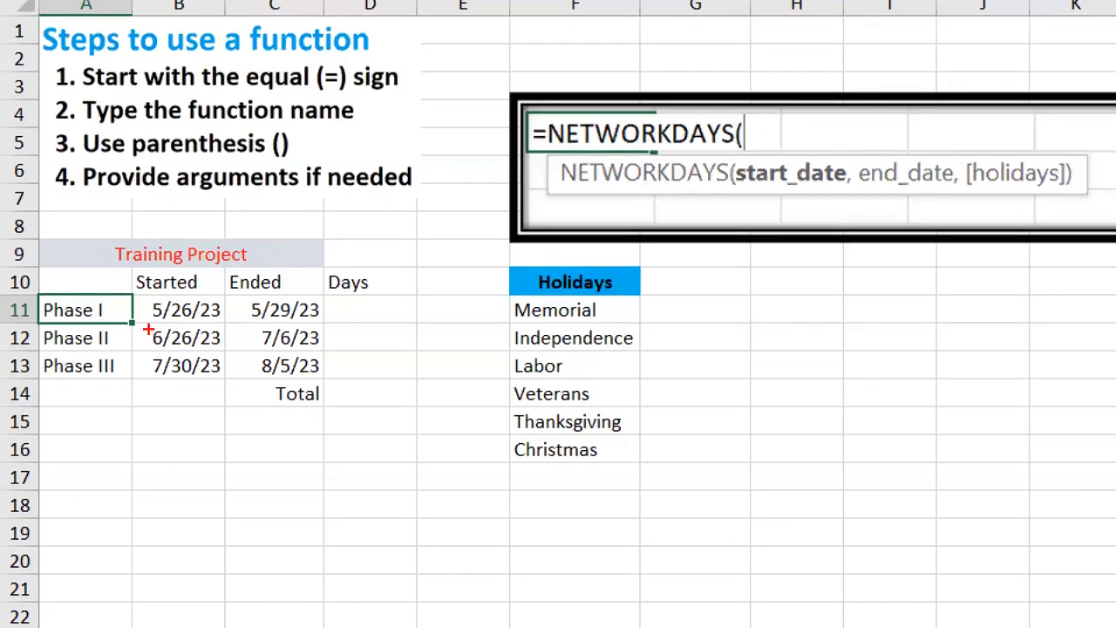
drag(74, 323, 100, 320)
drag(249, 330, 306, 325)
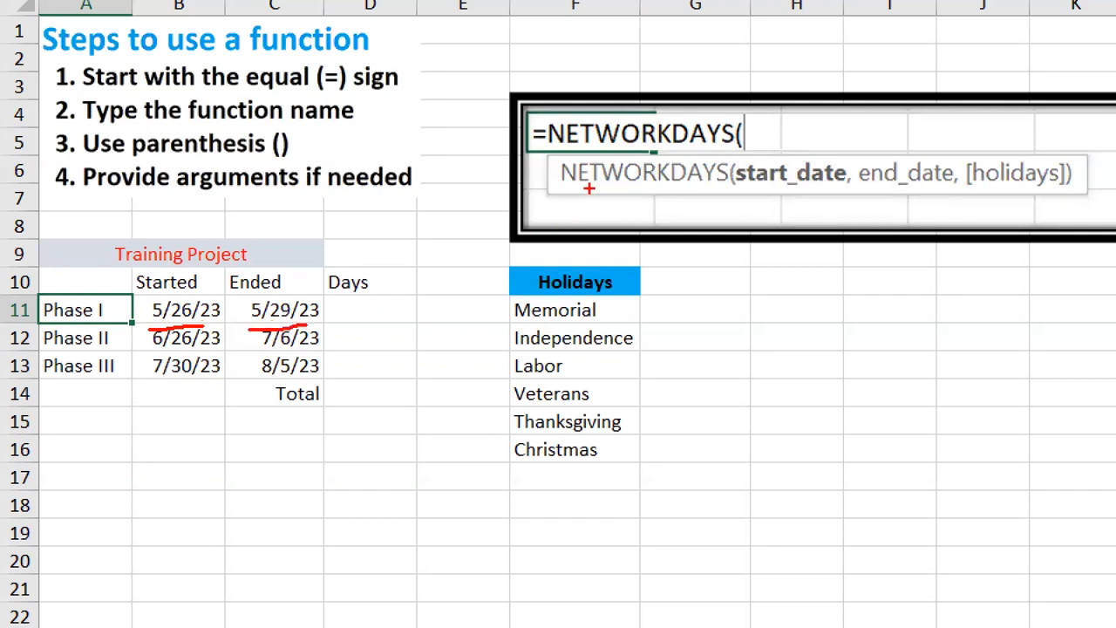
mouse_move(370, 295)
mouse_down()
mouse_move(342, 295)
mouse_move(326, 319)
mouse_move(424, 314)
mouse_move(364, 294)
mouse_up()
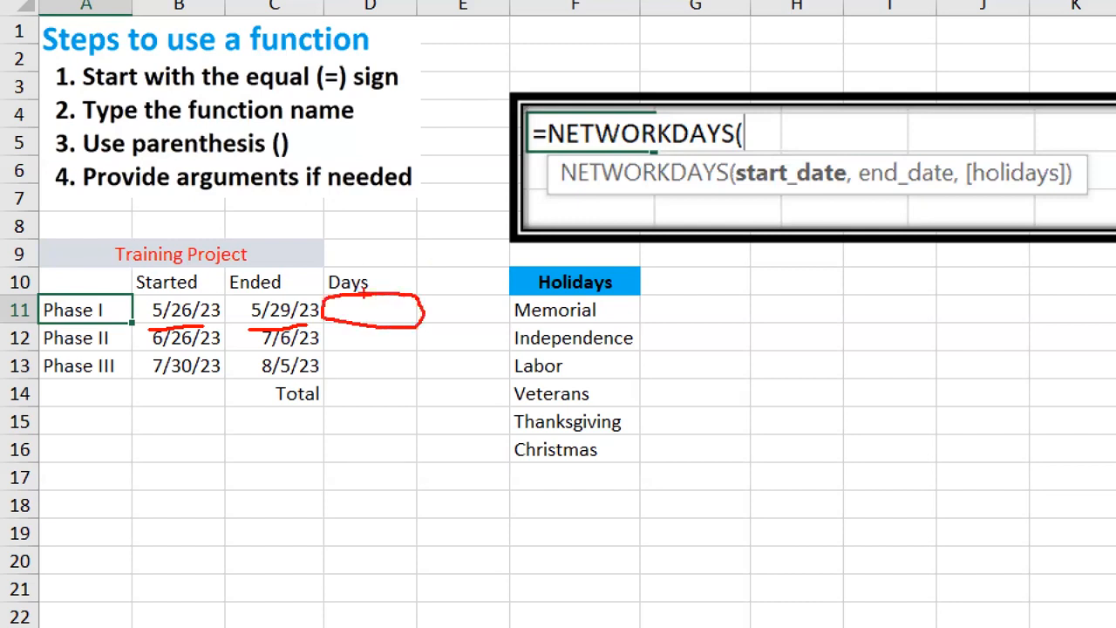
drag(550, 152, 736, 154)
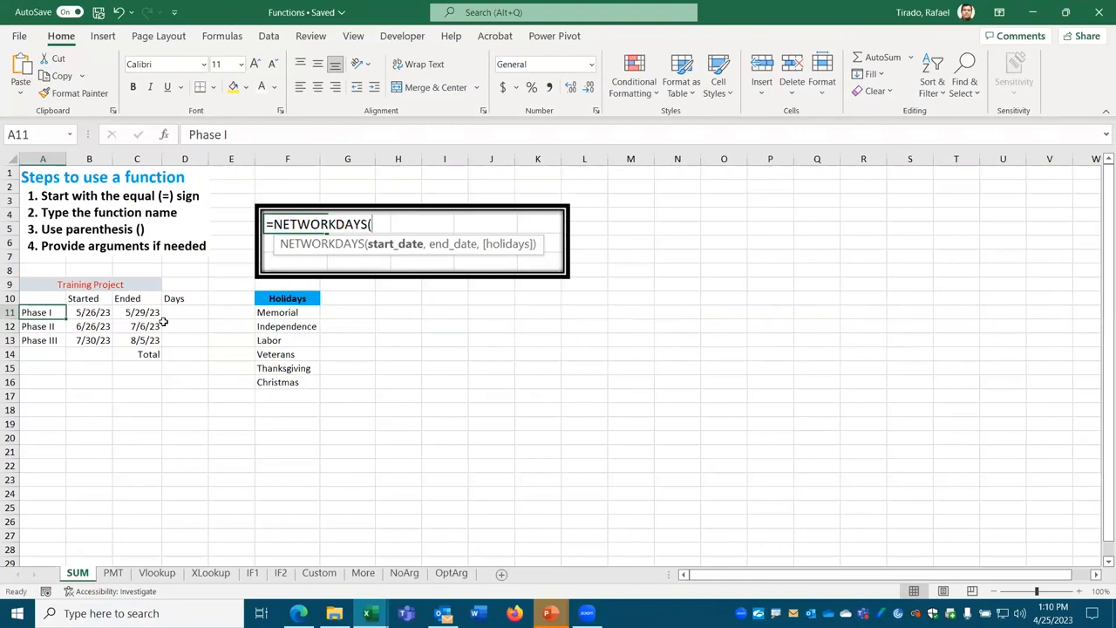
Step: Enter =NETWORKDAYS(B11,C11) in cell D11 to count the Phase I workdays
click(272, 314)
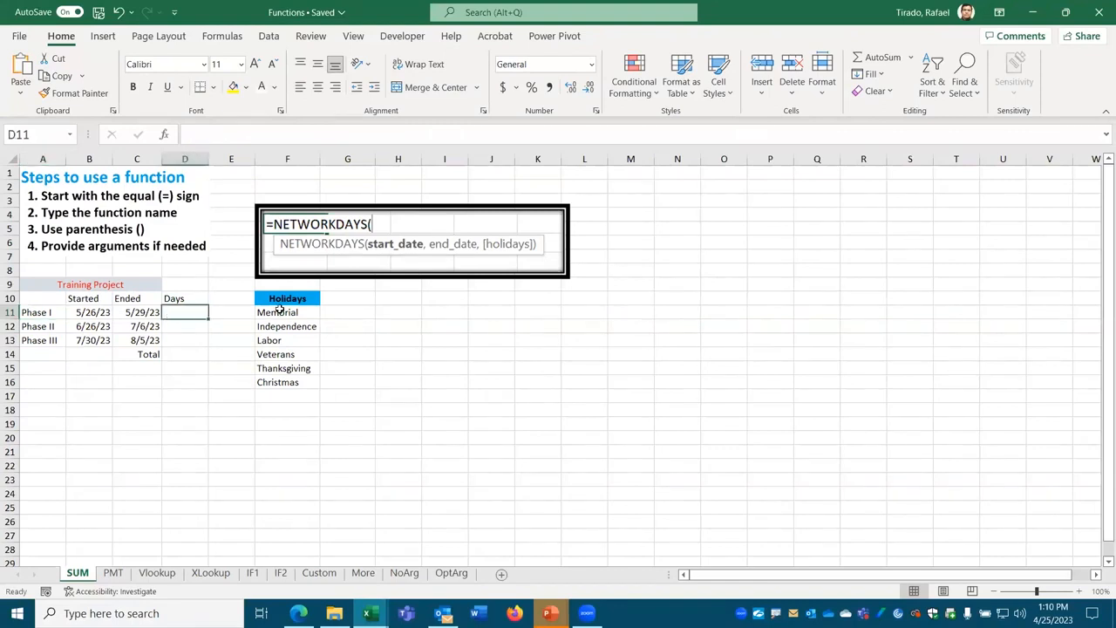
text(=)
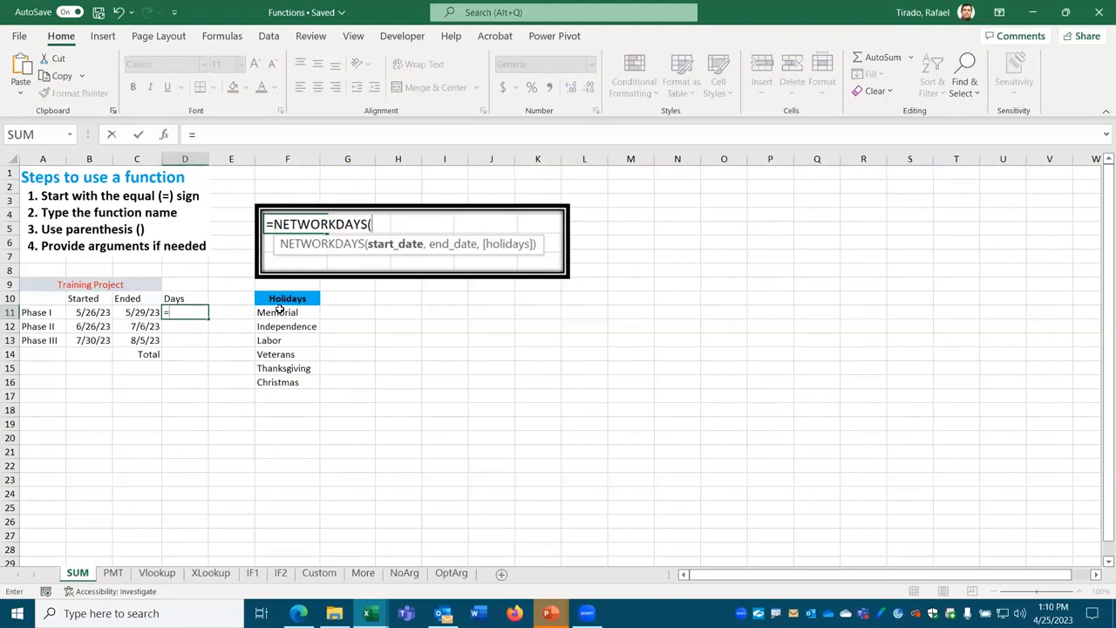
text(ne)
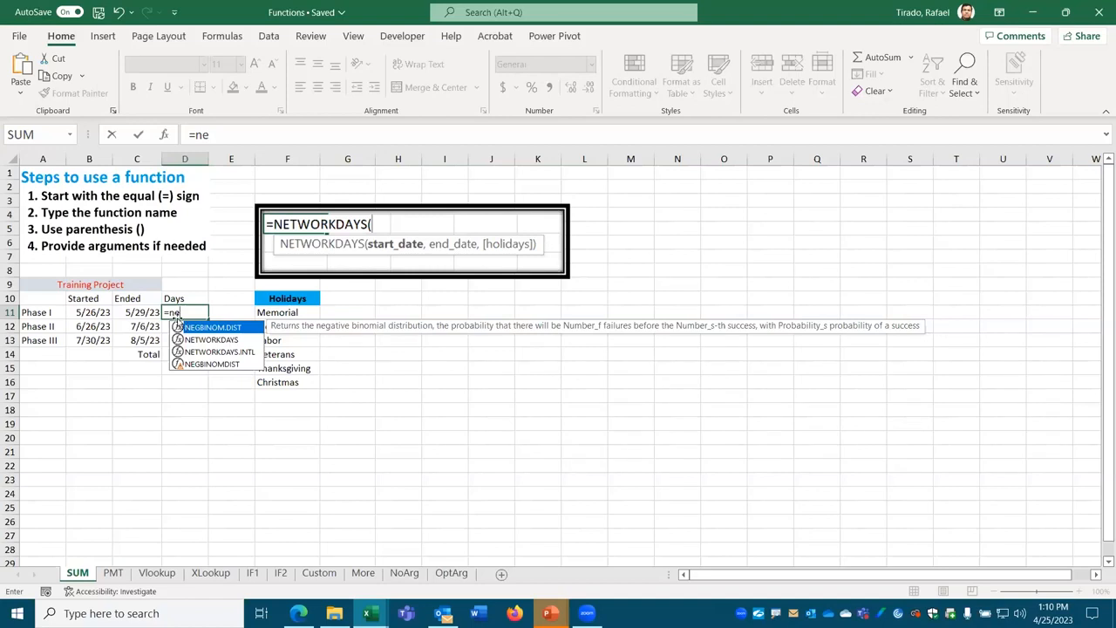
key(Down)
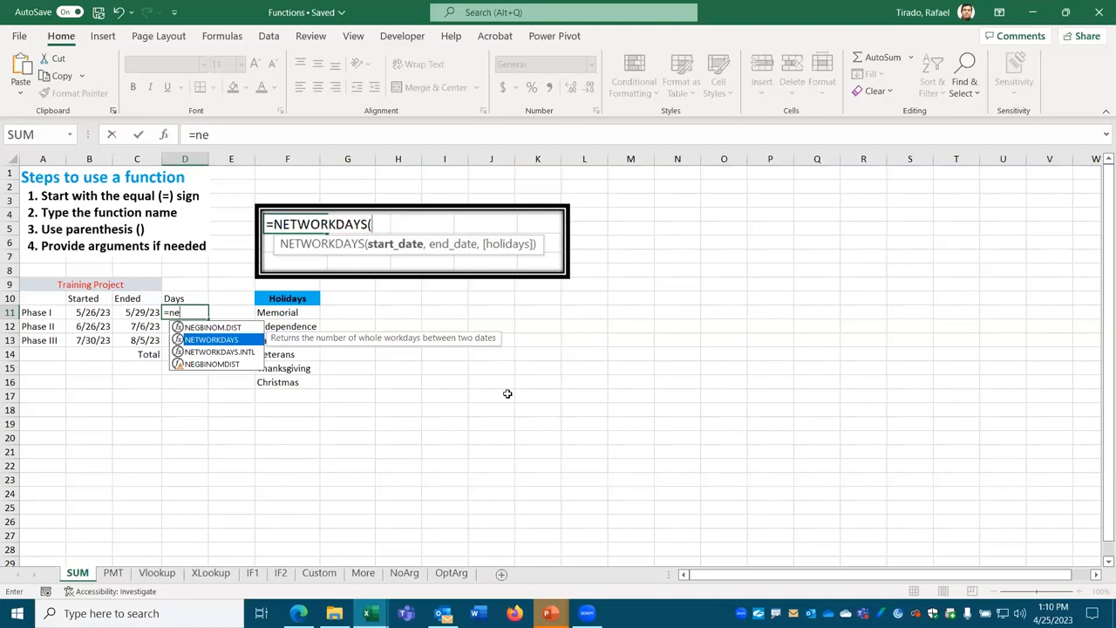
double_click(211, 339)
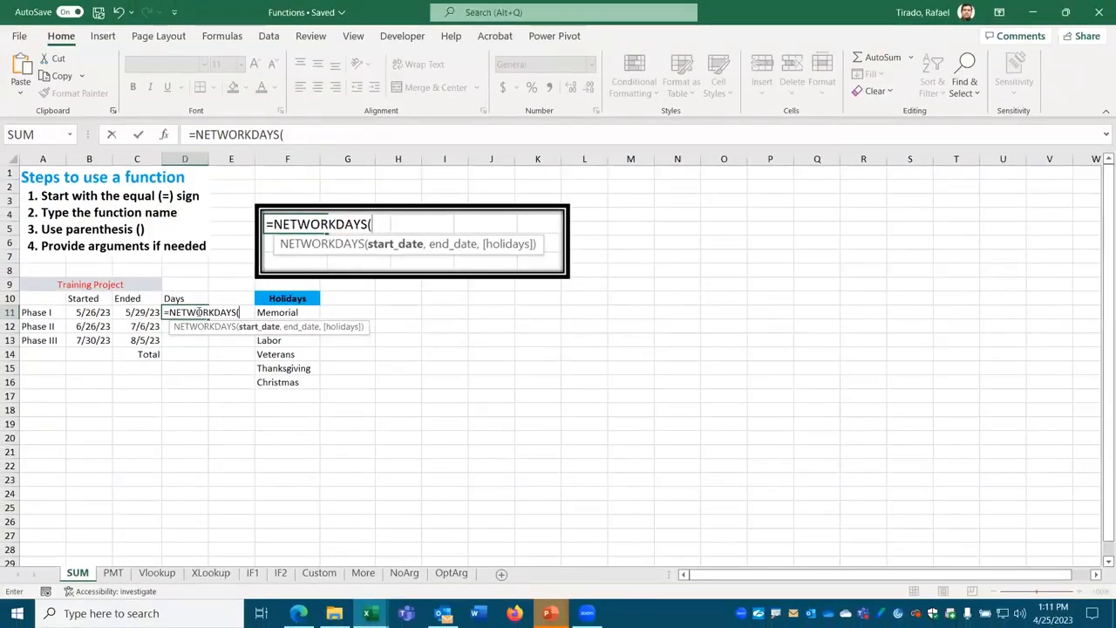
click(88, 314)
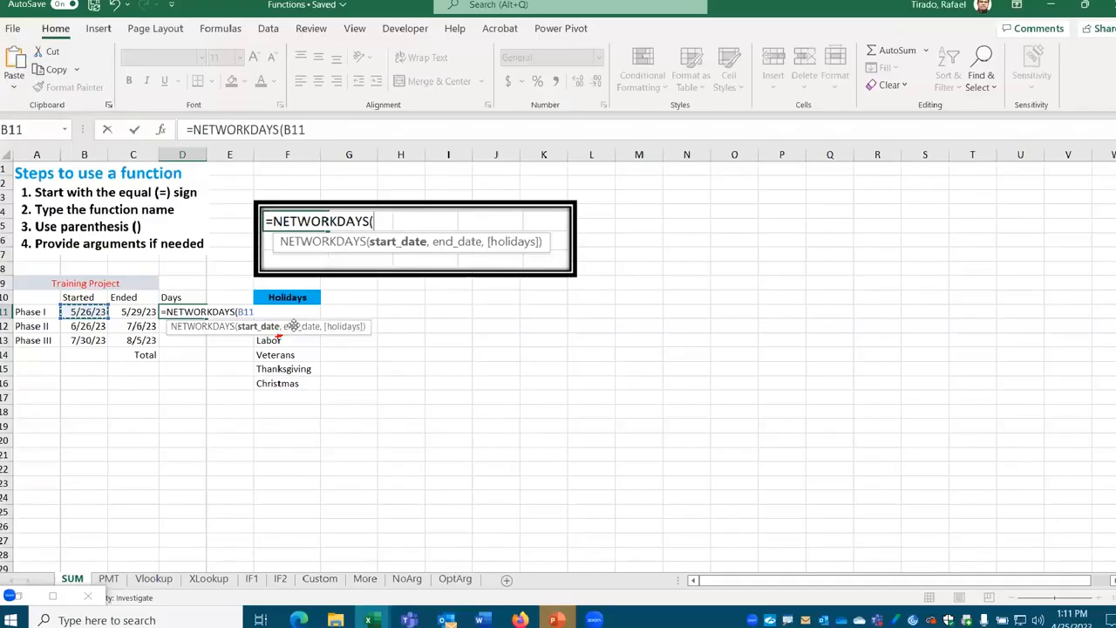
text(,)
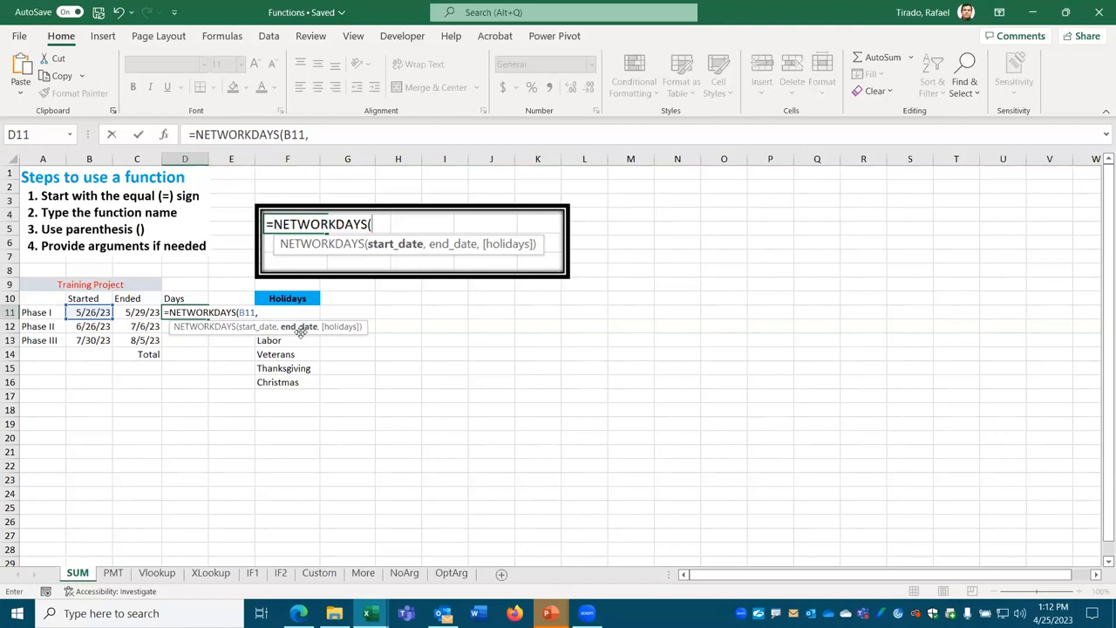
click(132, 312)
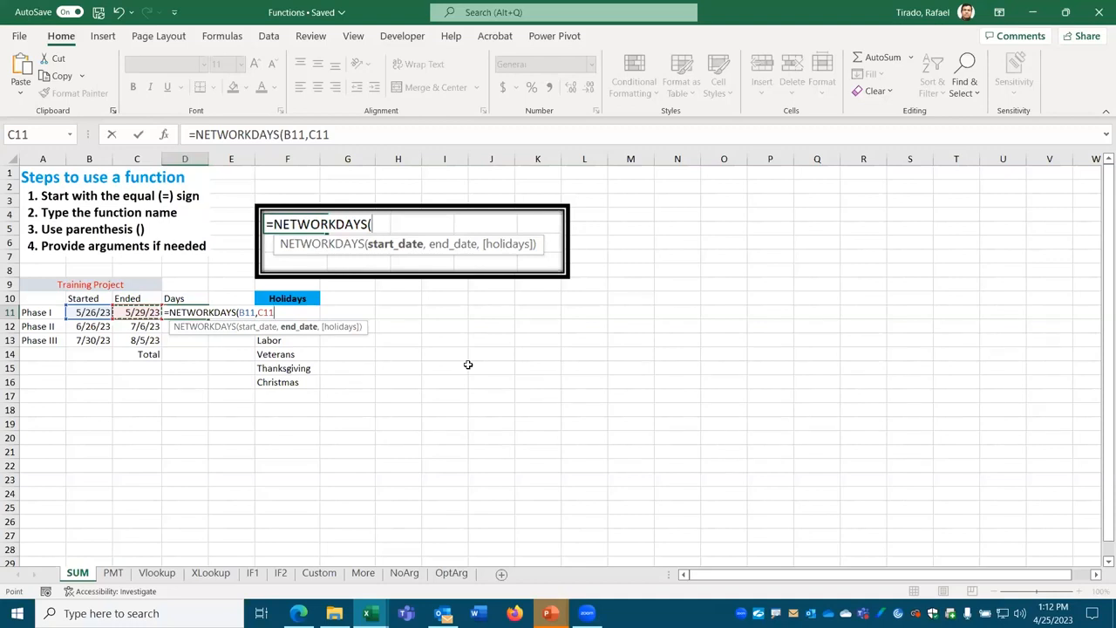
text())
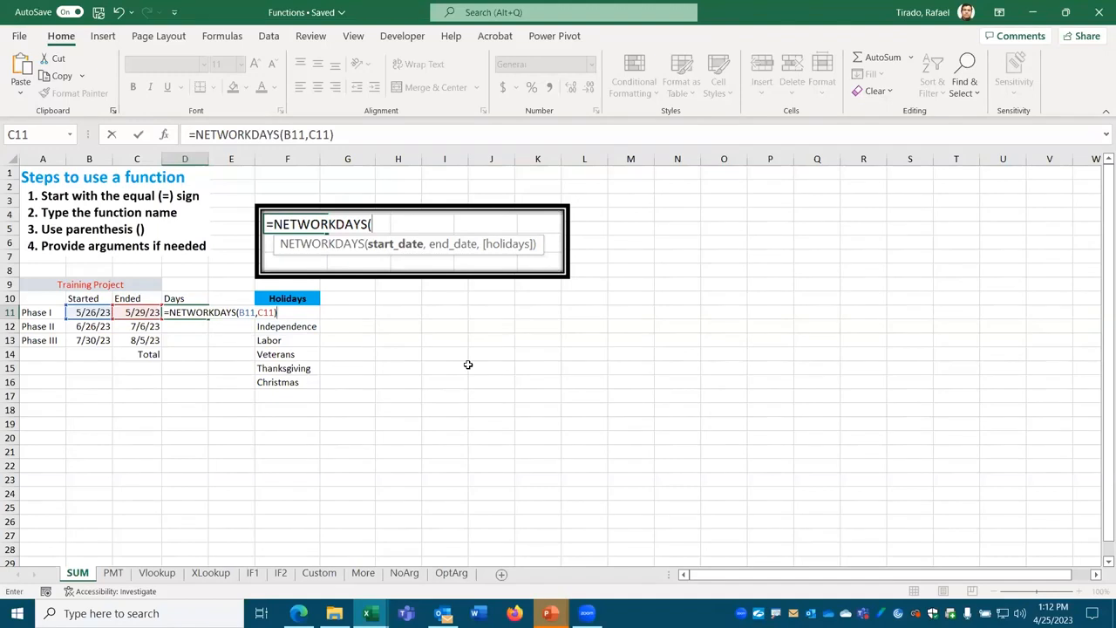
key(Return)
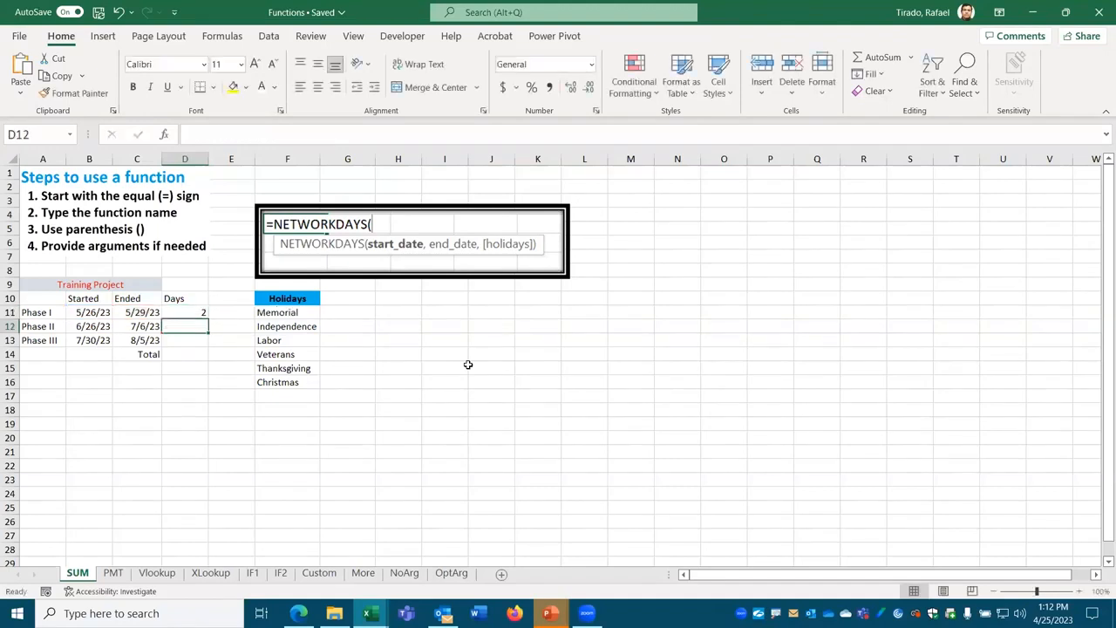
Step: Check the Phase I day count in D11 against the May 2023 dates in the system calendar, then close the calendar
key(Up)
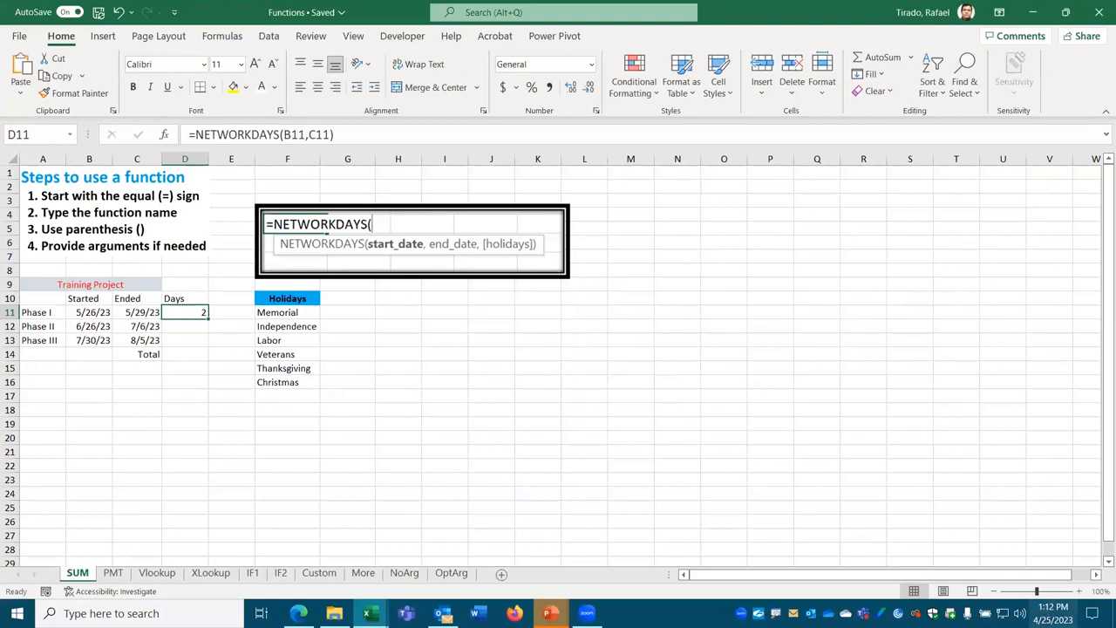
click(1052, 613)
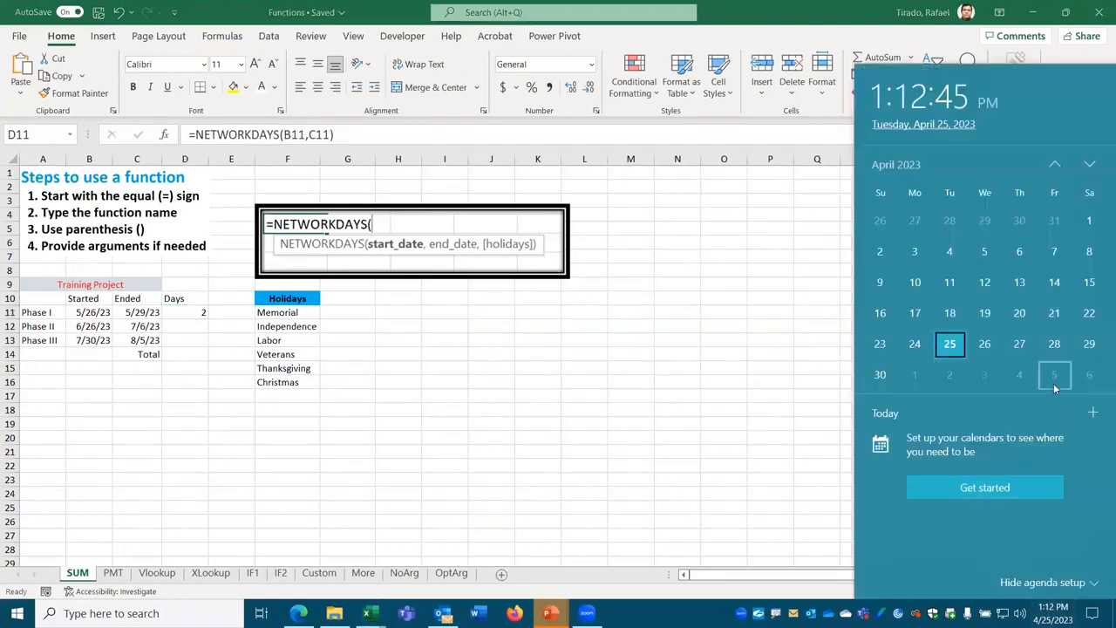
scroll(1065, 335, down, 1)
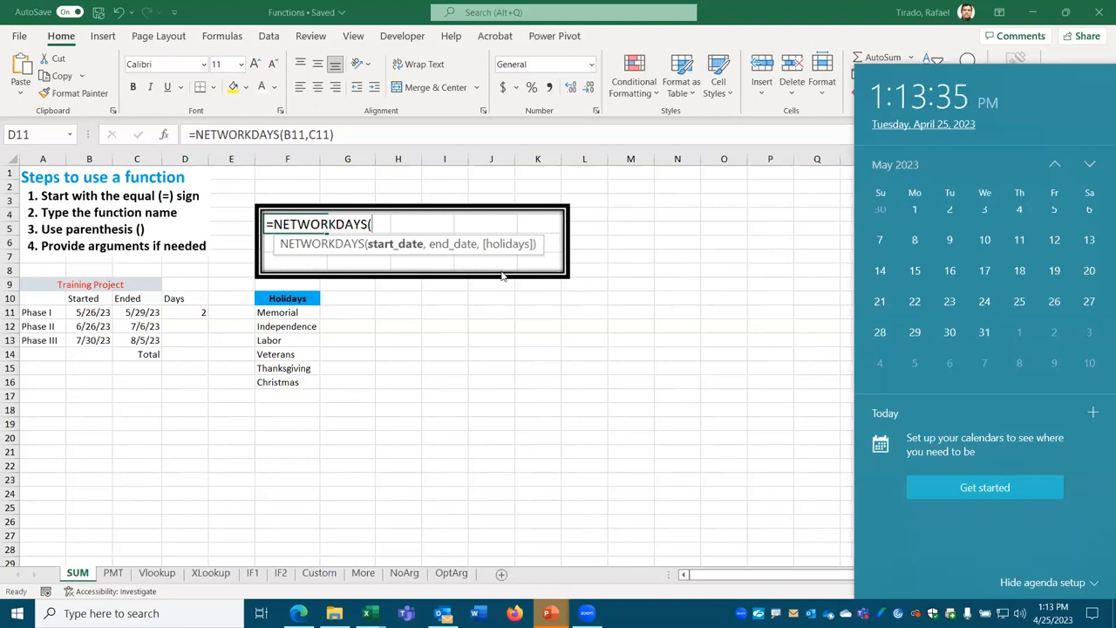
mouse_move(487, 382)
mouse_down()
mouse_move(507, 303)
mouse_move(499, 255)
mouse_move(490, 260)
mouse_move(501, 253)
mouse_up()
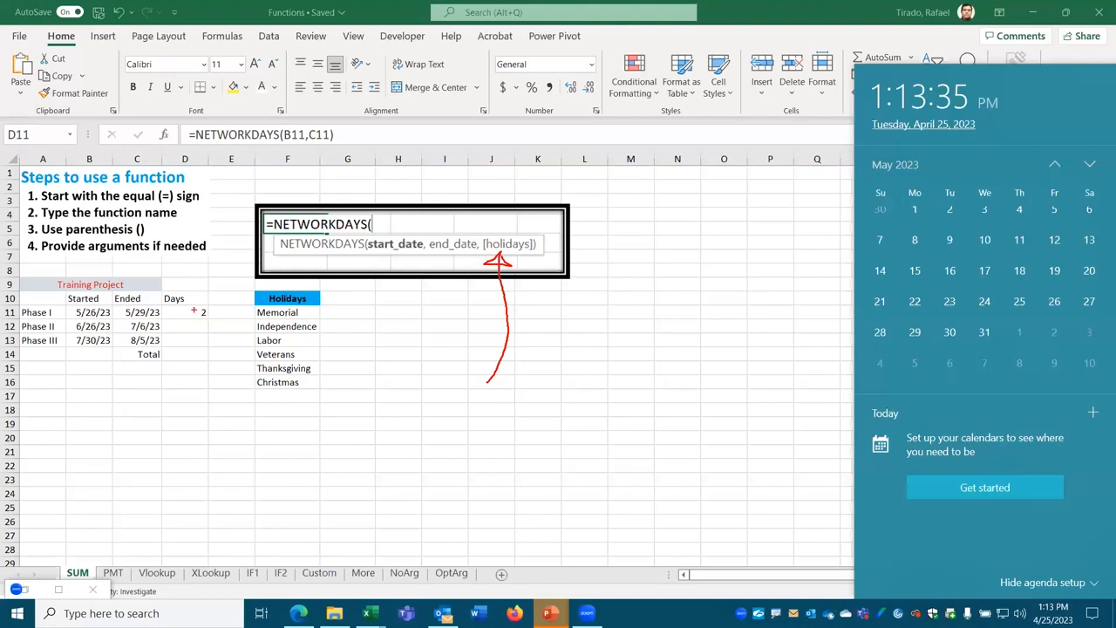
mouse_move(197, 303)
mouse_down()
mouse_move(165, 312)
mouse_move(222, 320)
mouse_move(180, 301)
mouse_up()
key(Escape)
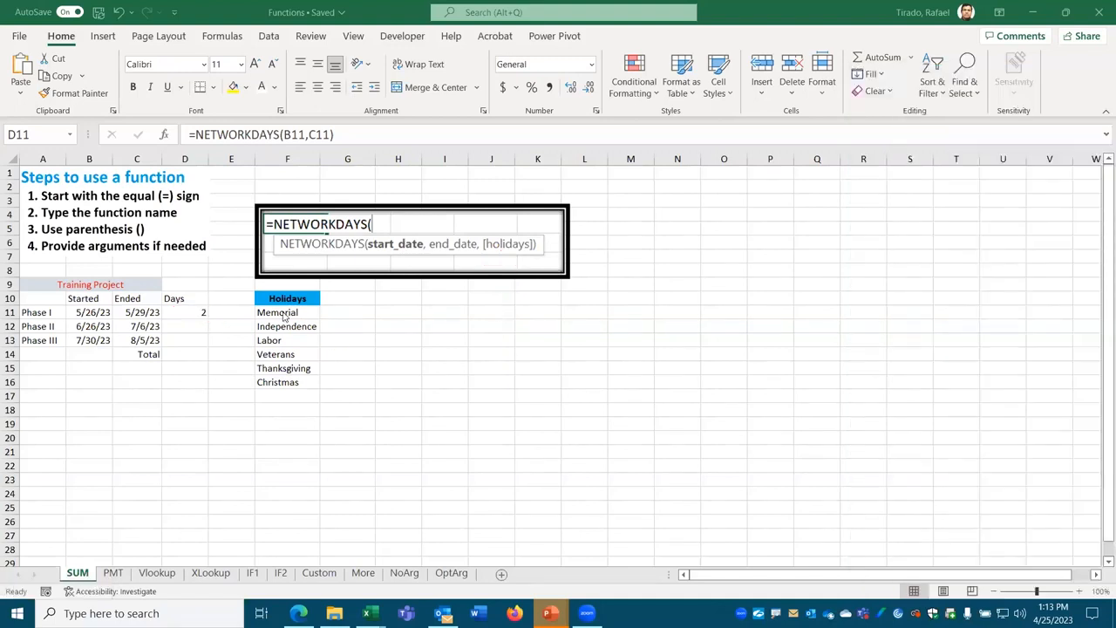
Step: Reveal the hidden holiday dates in G11:G16 by setting their font color to Automatic
drag(287, 314, 285, 382)
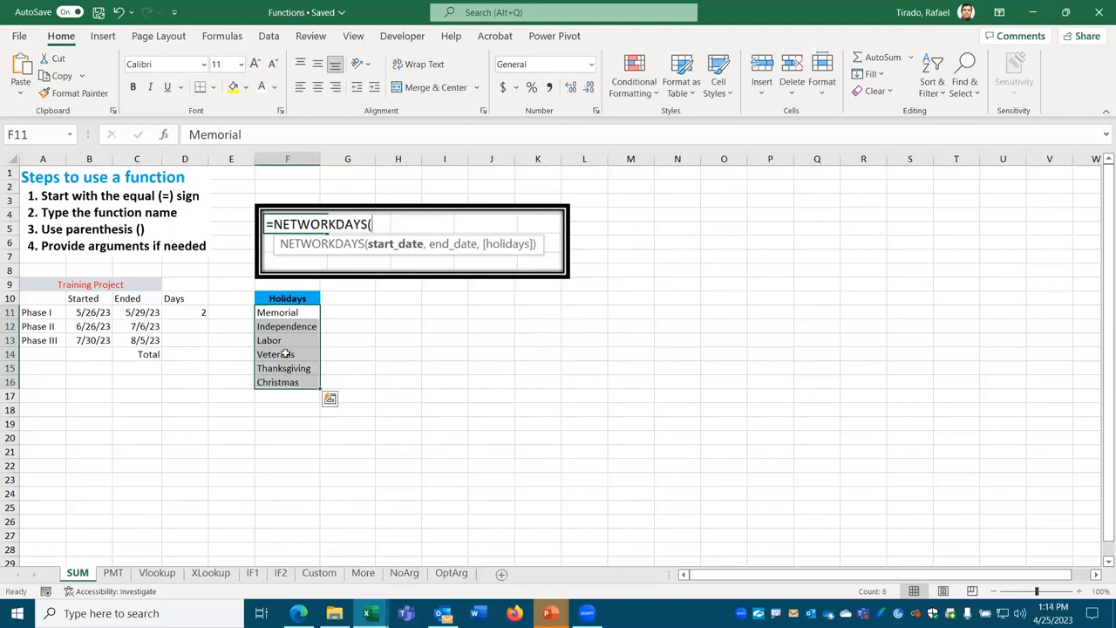
click(346, 313)
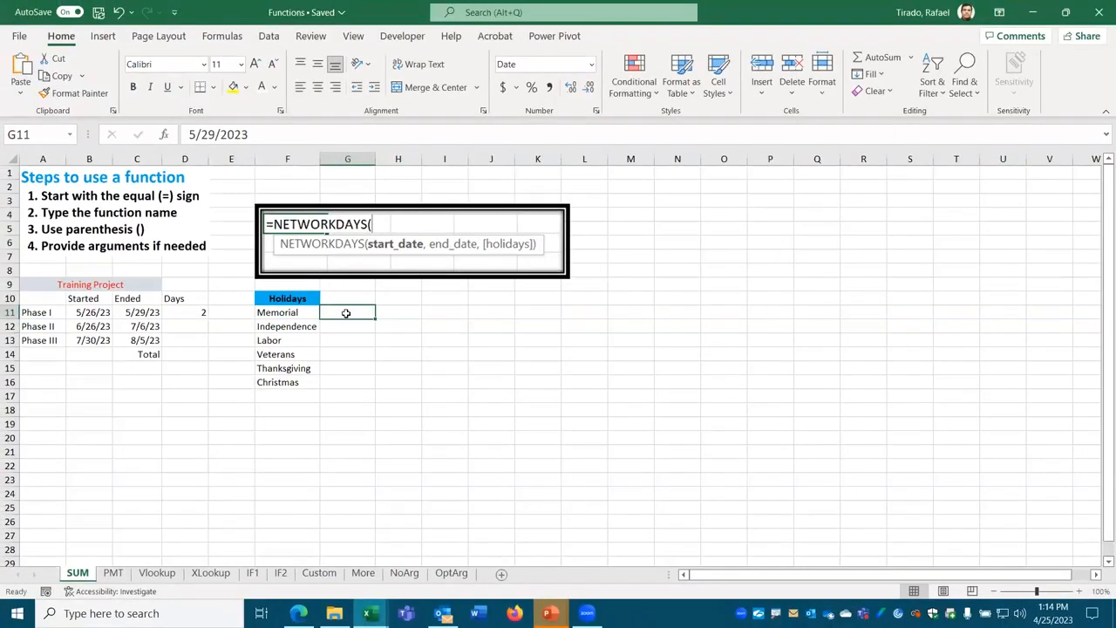
drag(346, 313, 346, 382)
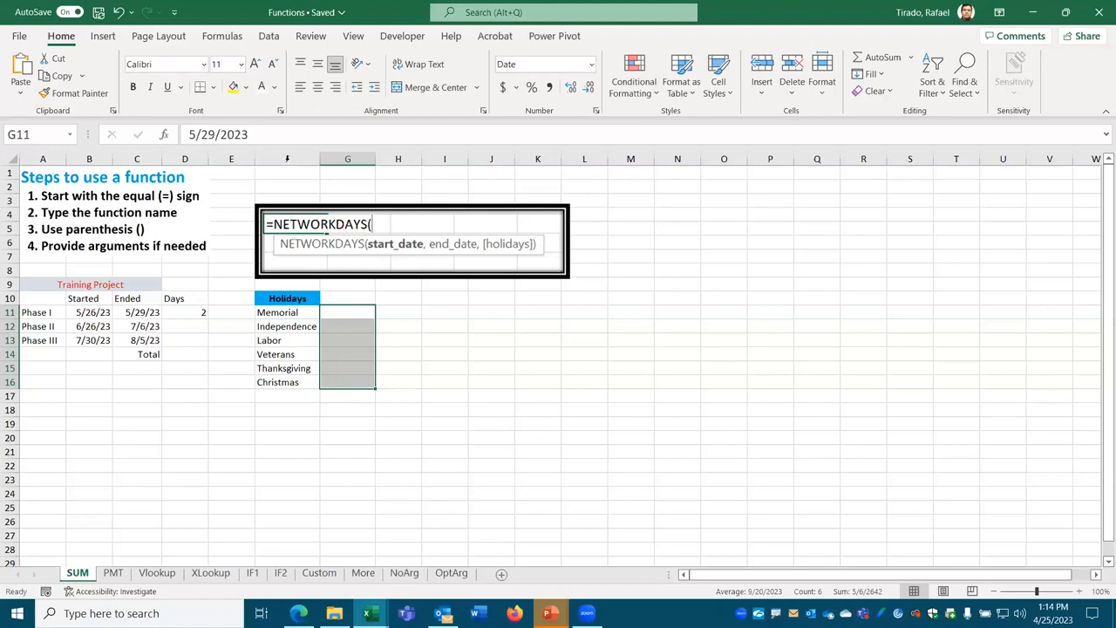
click(275, 88)
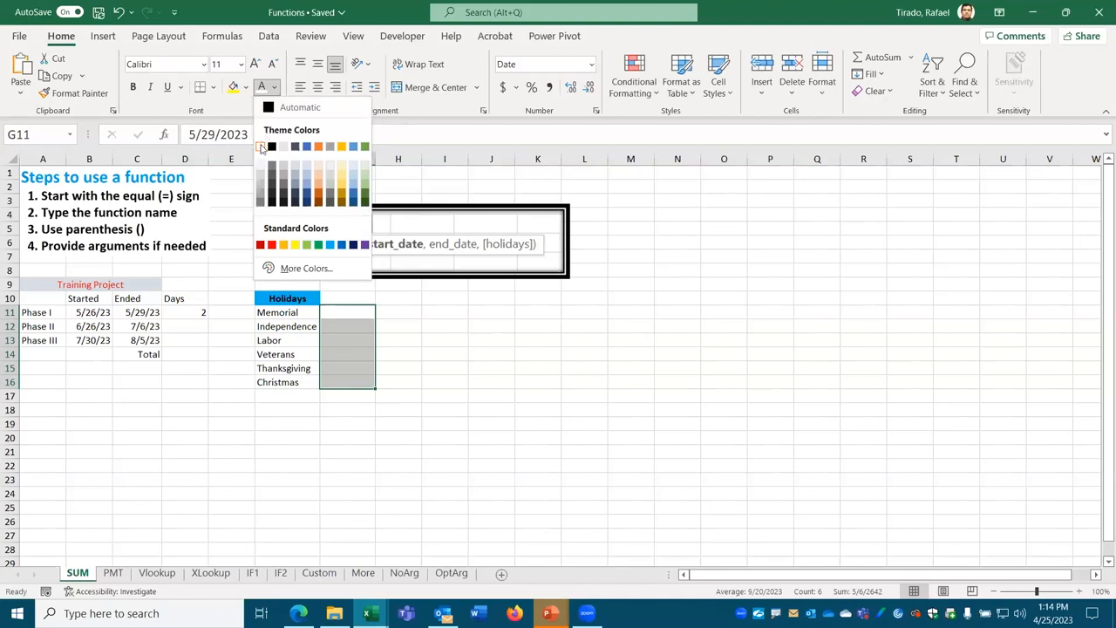
click(293, 110)
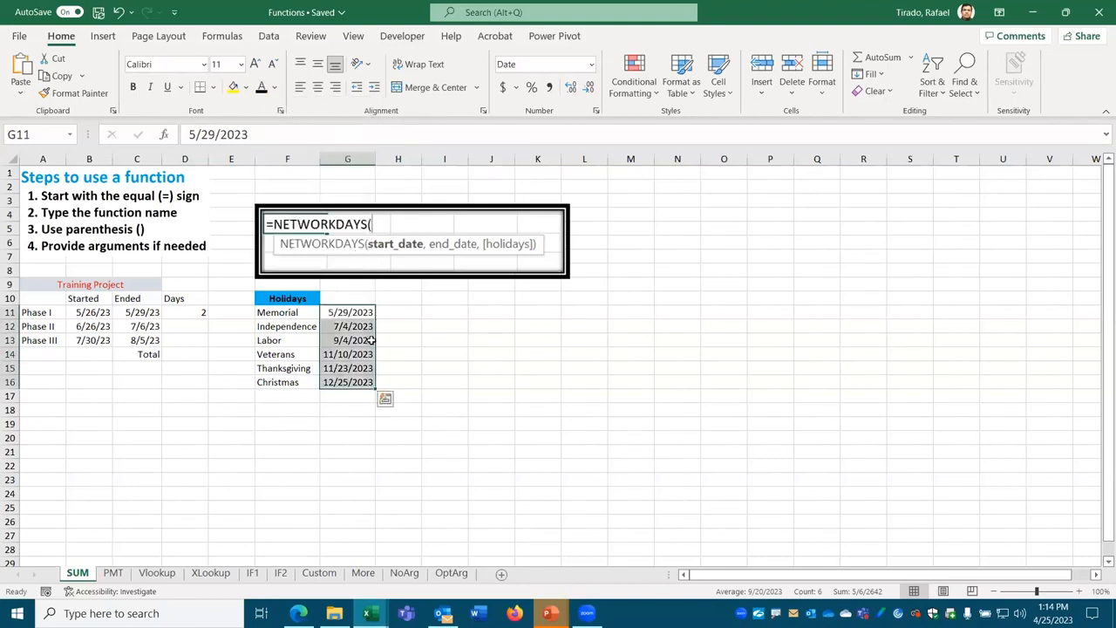
click(312, 438)
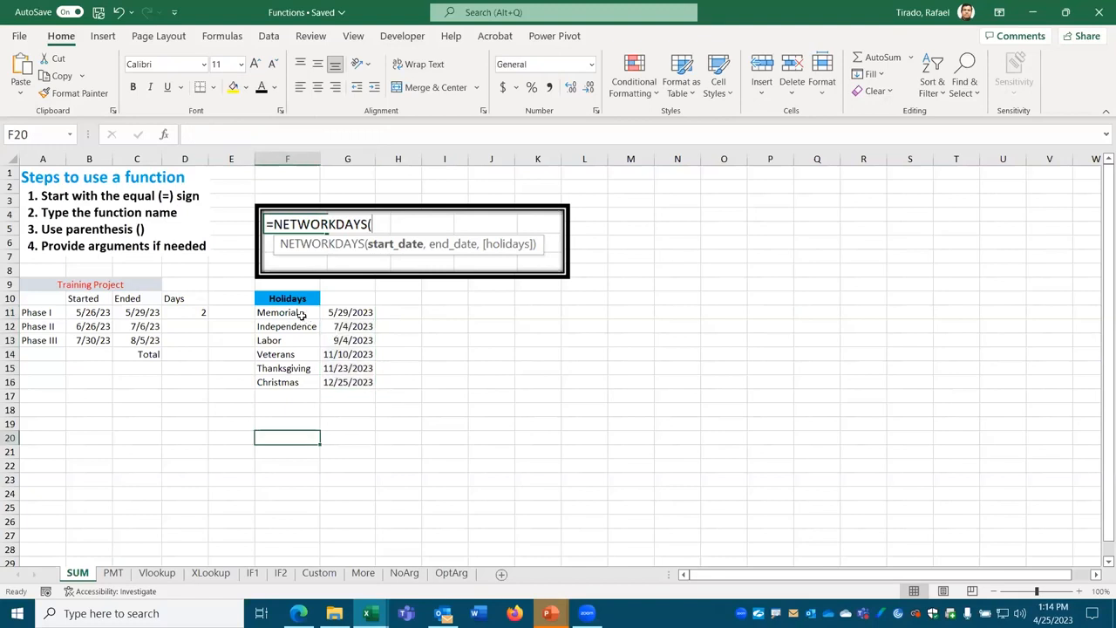
Step: Add G11:G16 as the holidays argument to the Phase I formula in D11, making it =NETWORKDAYS(B11,C11,G11:G16)
click(301, 315)
drag(343, 314, 345, 381)
click(193, 313)
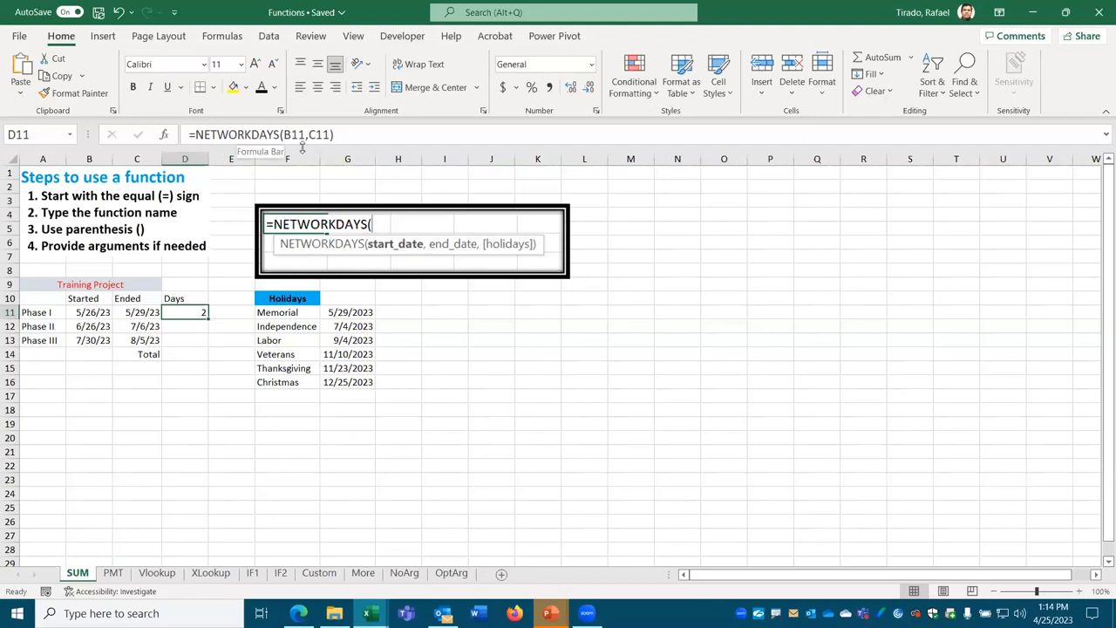
click(343, 134)
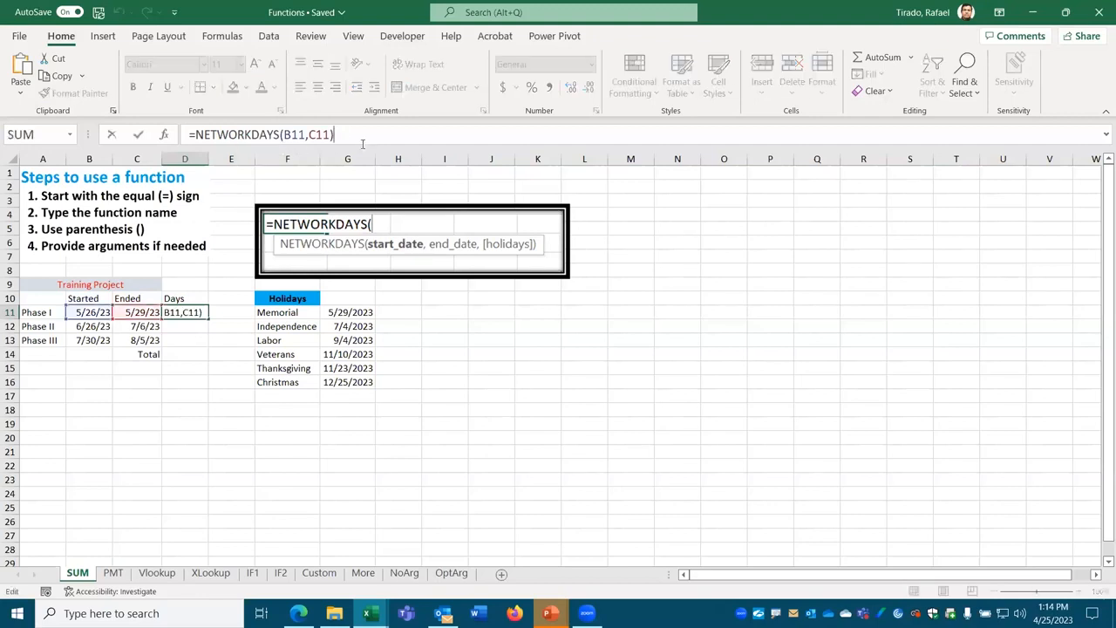
key(BackSpace)
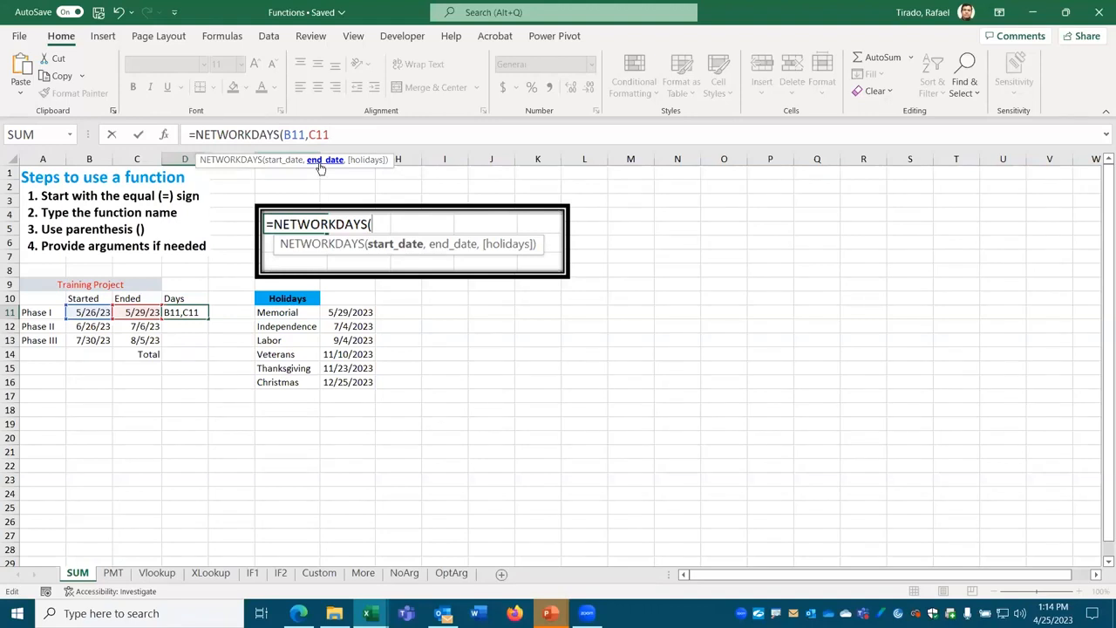
text(,)
drag(347, 311, 350, 384)
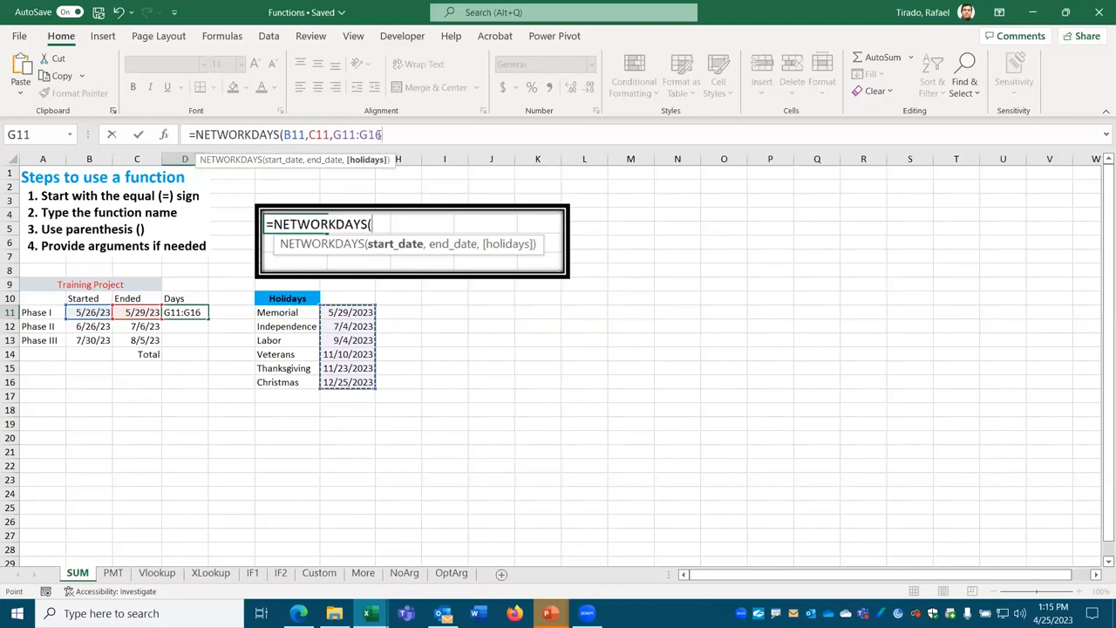
text())
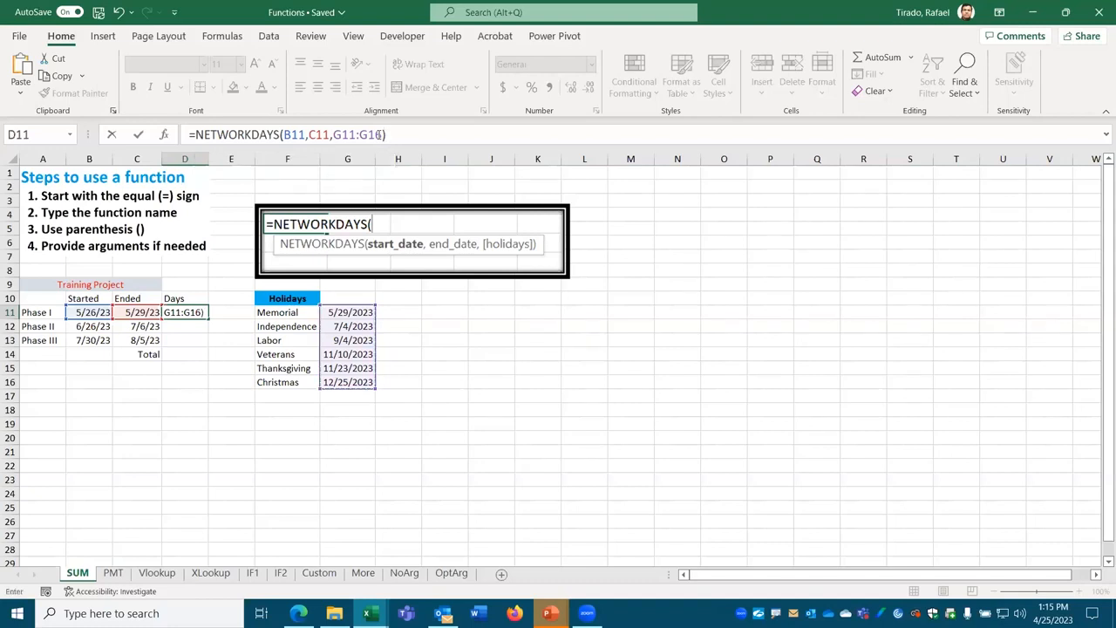
key(Return)
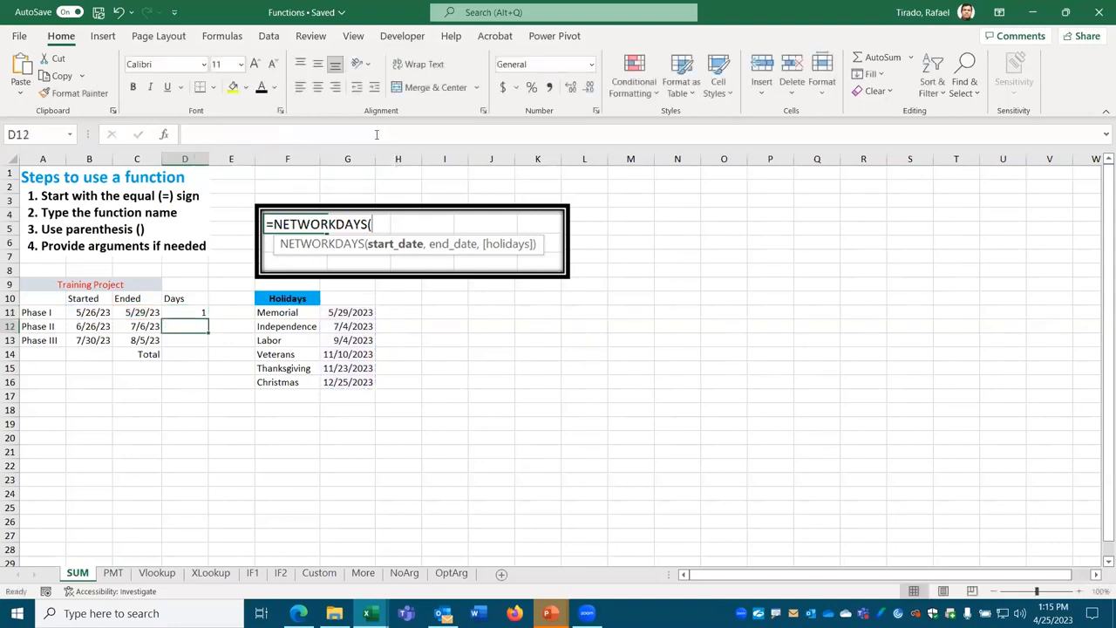
Step: Review the Phase I day count in D11 against the holiday dates in G11:G16
click(191, 314)
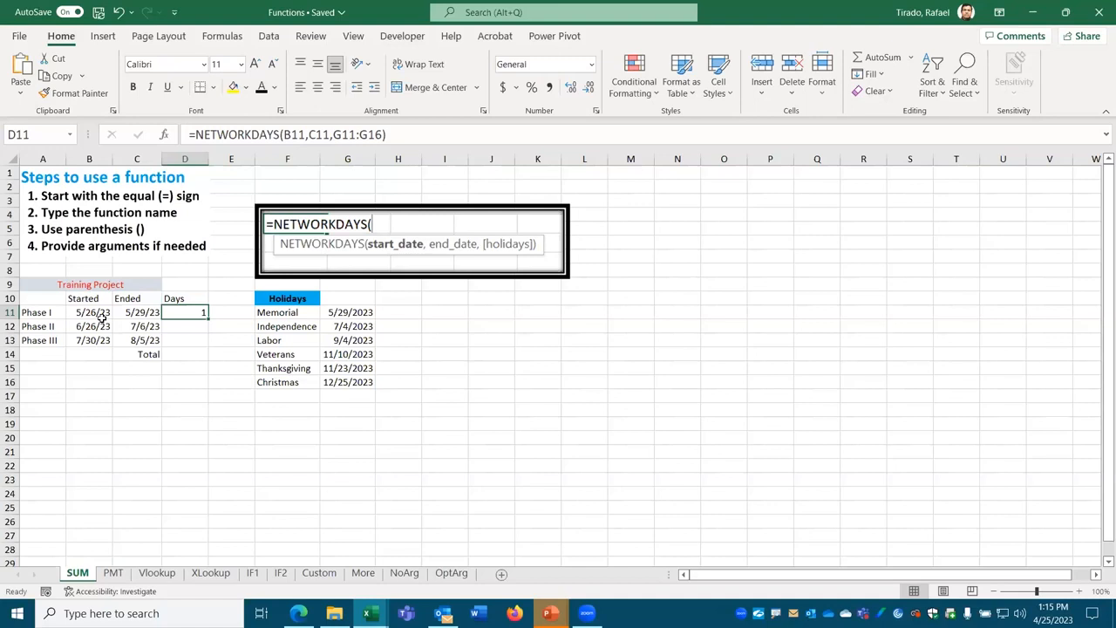
drag(346, 317, 348, 382)
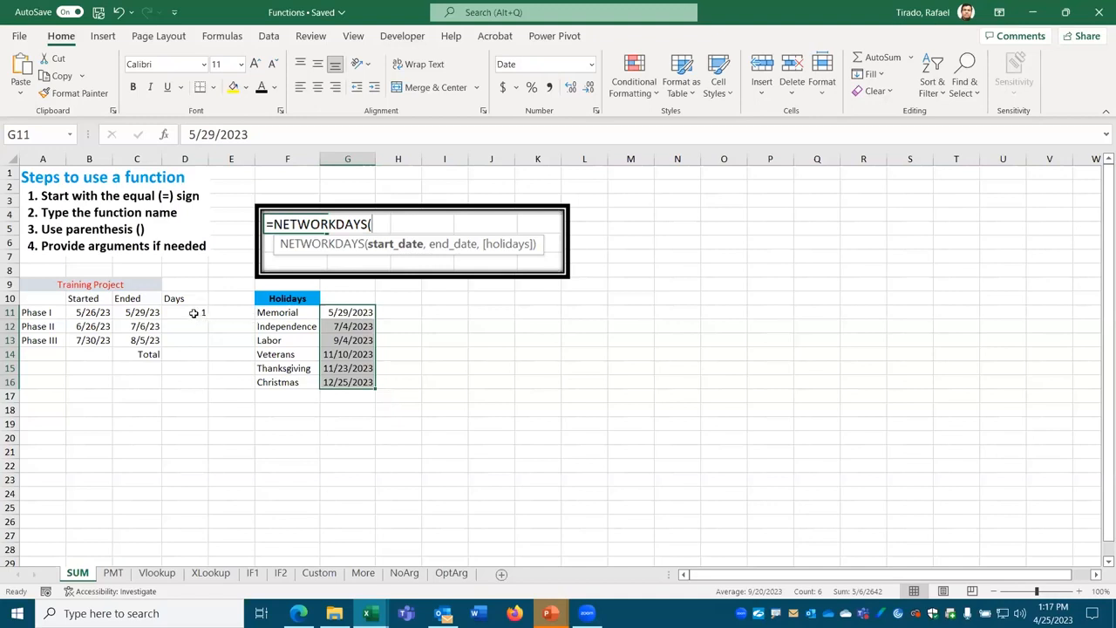
click(194, 313)
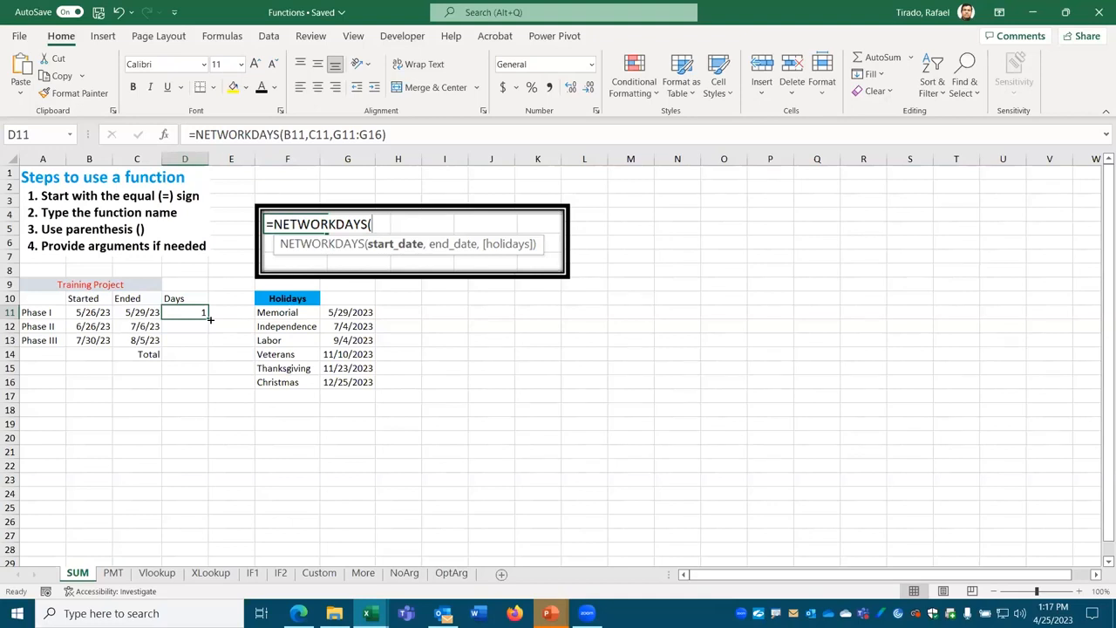
drag(210, 320, 207, 345)
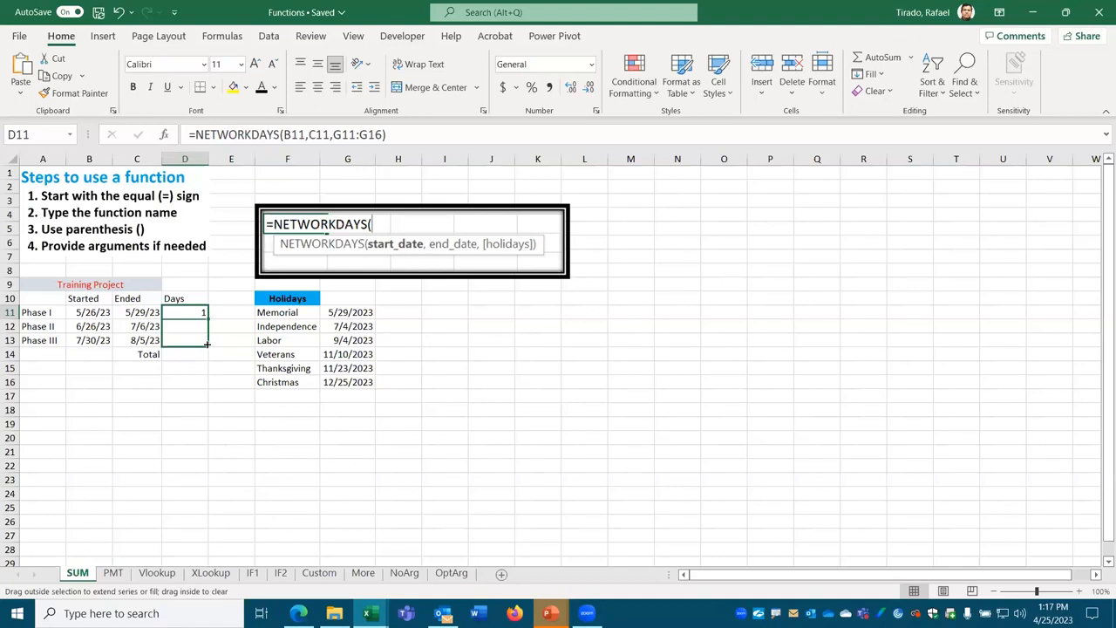
drag(207, 344, 208, 316)
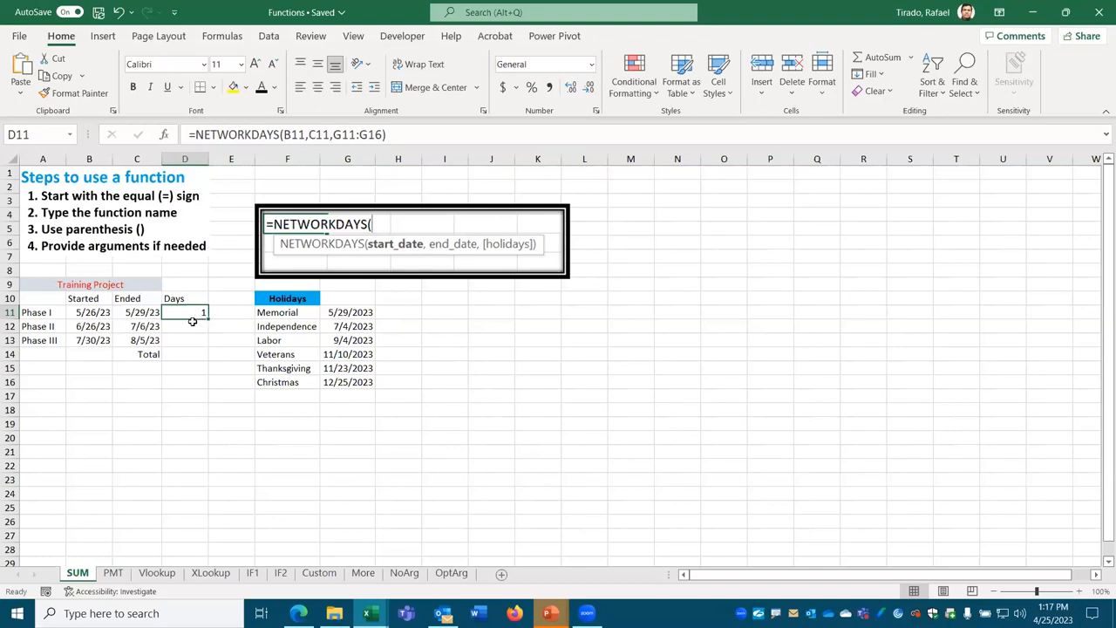
drag(207, 319, 209, 351)
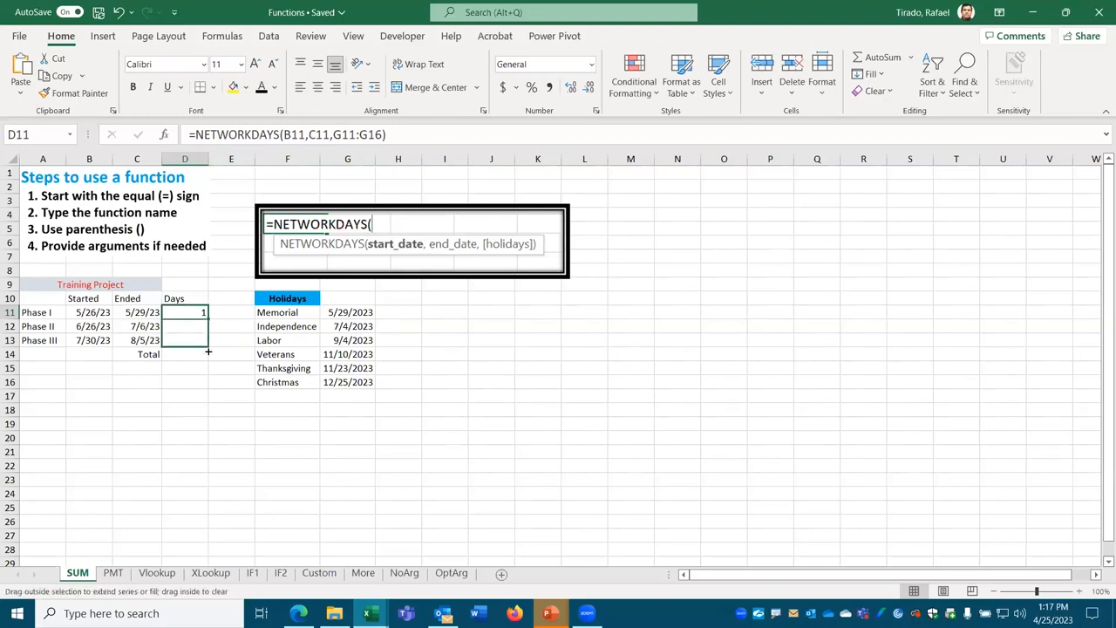
drag(209, 352, 208, 319)
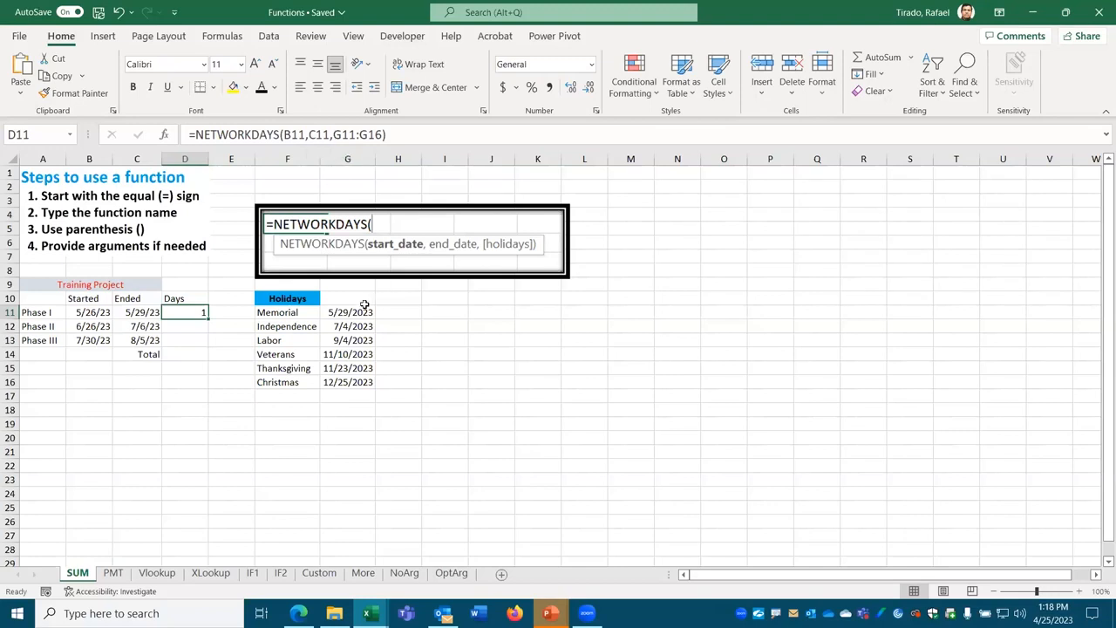
Step: Examine how the G11:G16 argument in the D11 formula refers to the list of holiday dates
drag(347, 312, 358, 385)
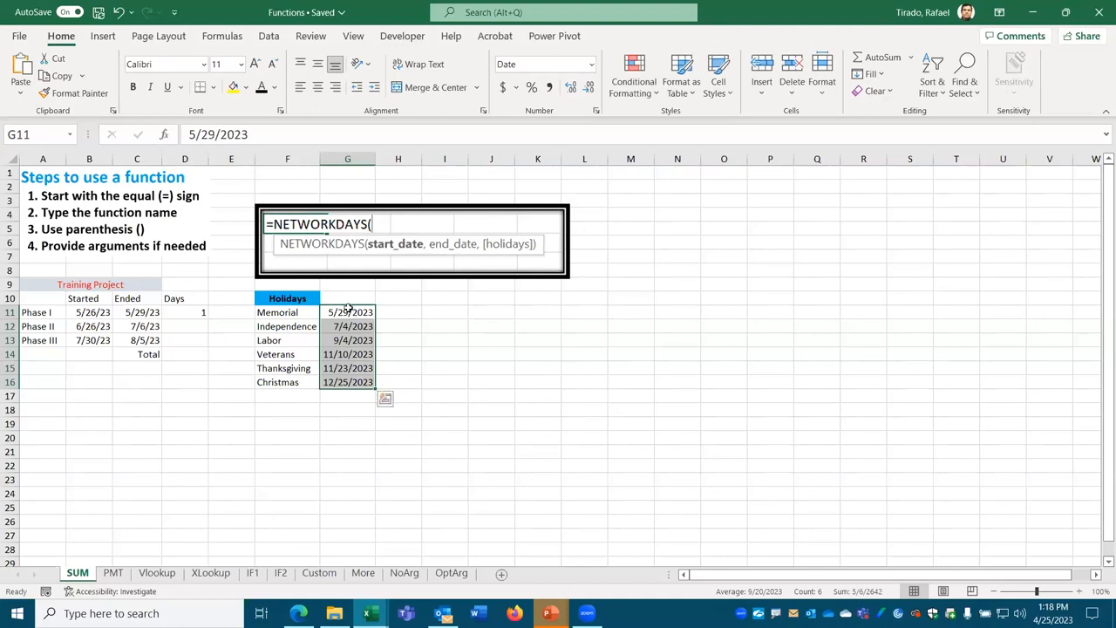
drag(344, 314, 341, 380)
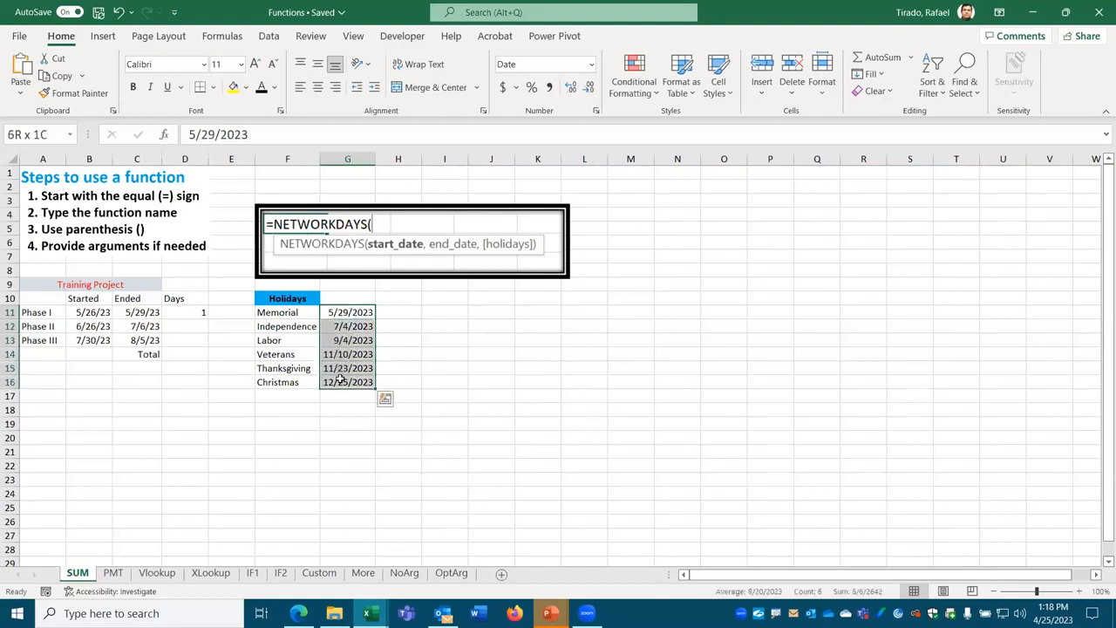
click(199, 312)
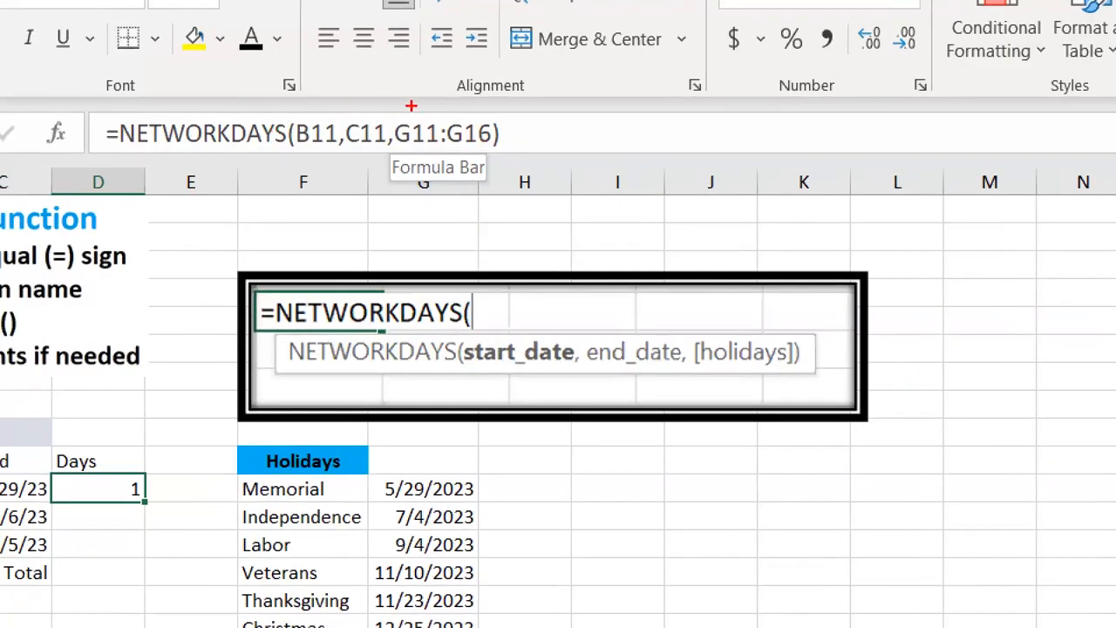
mouse_move(411, 105)
mouse_down()
mouse_move(392, 127)
mouse_move(421, 168)
mouse_move(521, 133)
mouse_move(454, 94)
mouse_move(408, 111)
mouse_up()
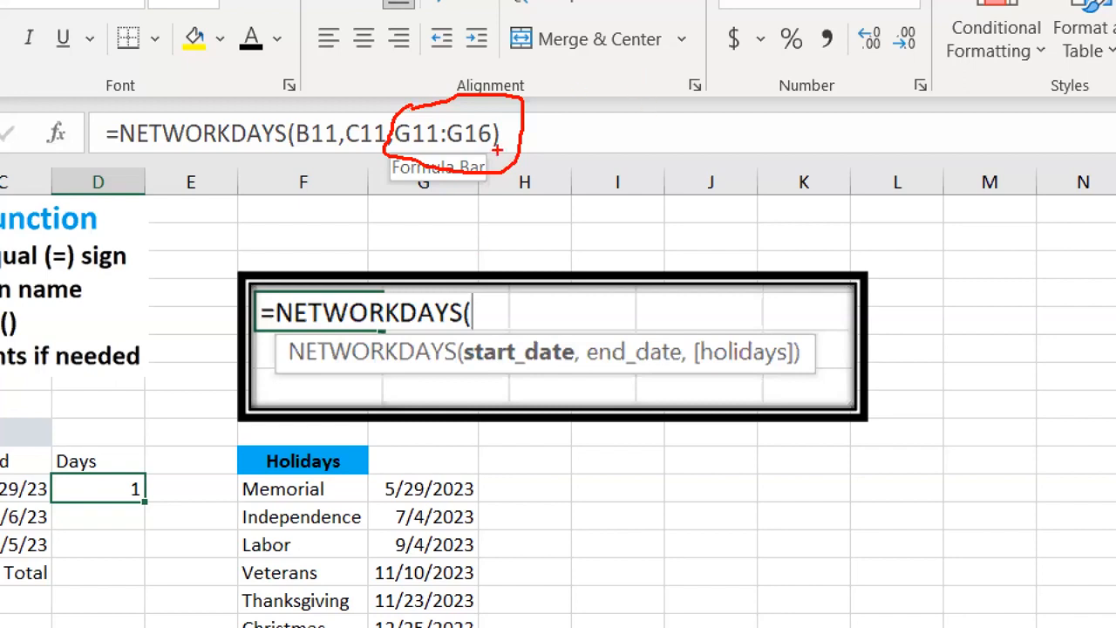
mouse_move(497, 151)
mouse_down()
mouse_move(498, 225)
mouse_move(509, 216)
mouse_up()
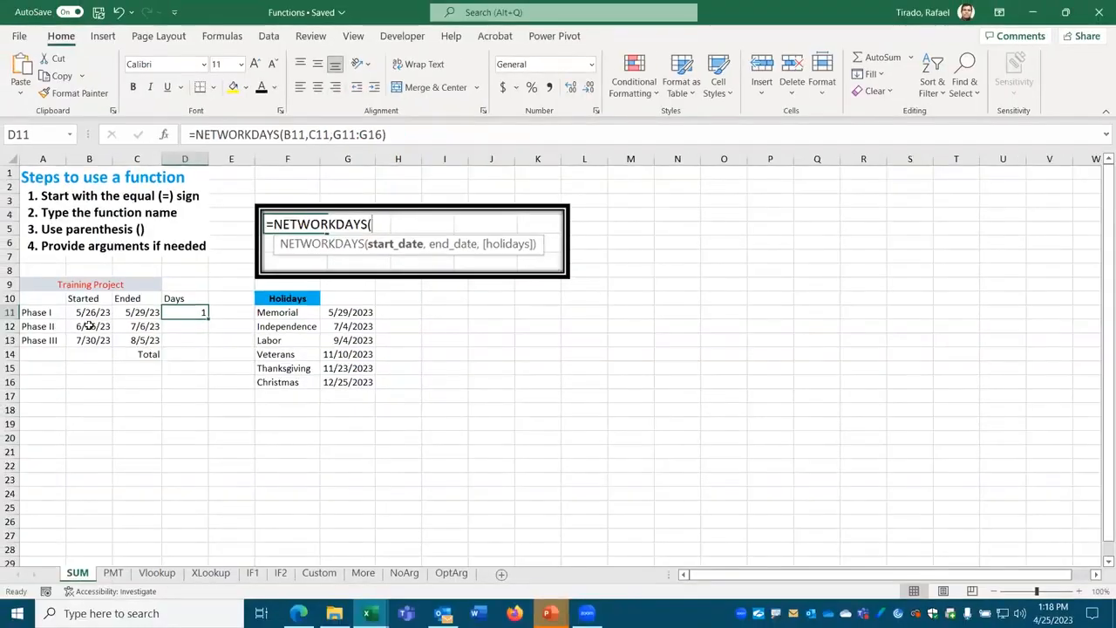
Step: Check the Phase II dates and the D11 formula's references, and fill the formula from D11 down to D12
click(92, 326)
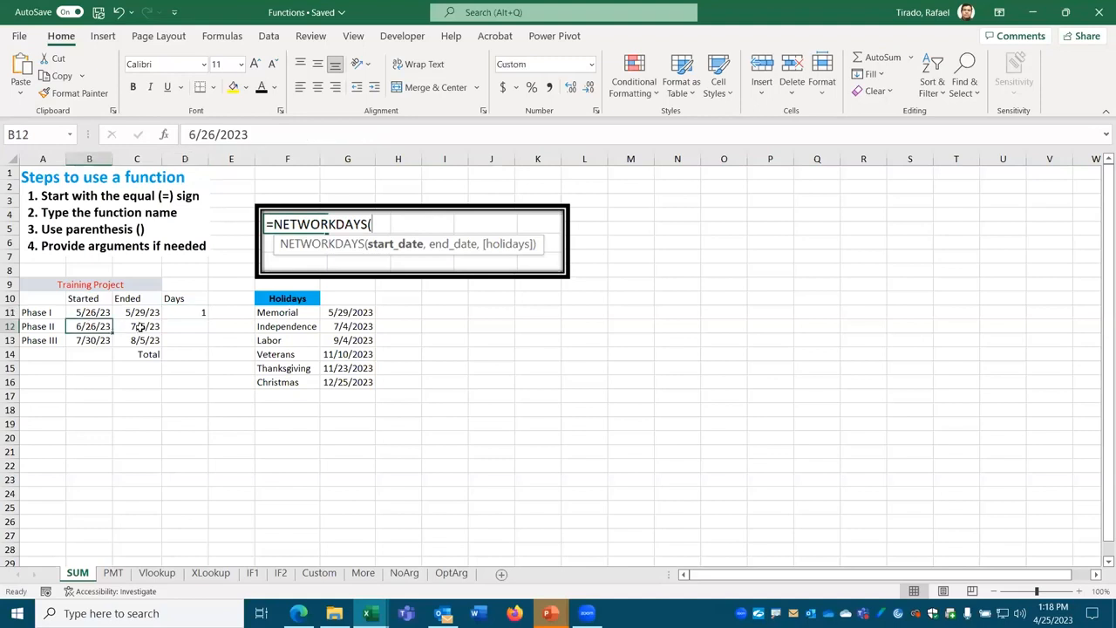
click(139, 327)
click(178, 325)
click(179, 311)
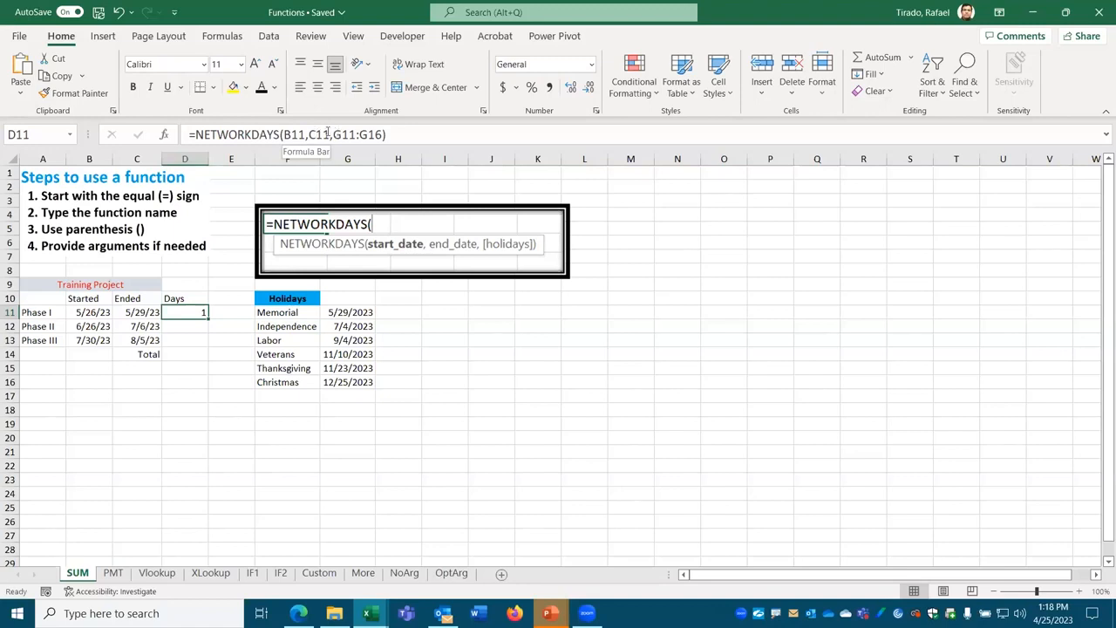
drag(333, 133, 378, 132)
key(Return)
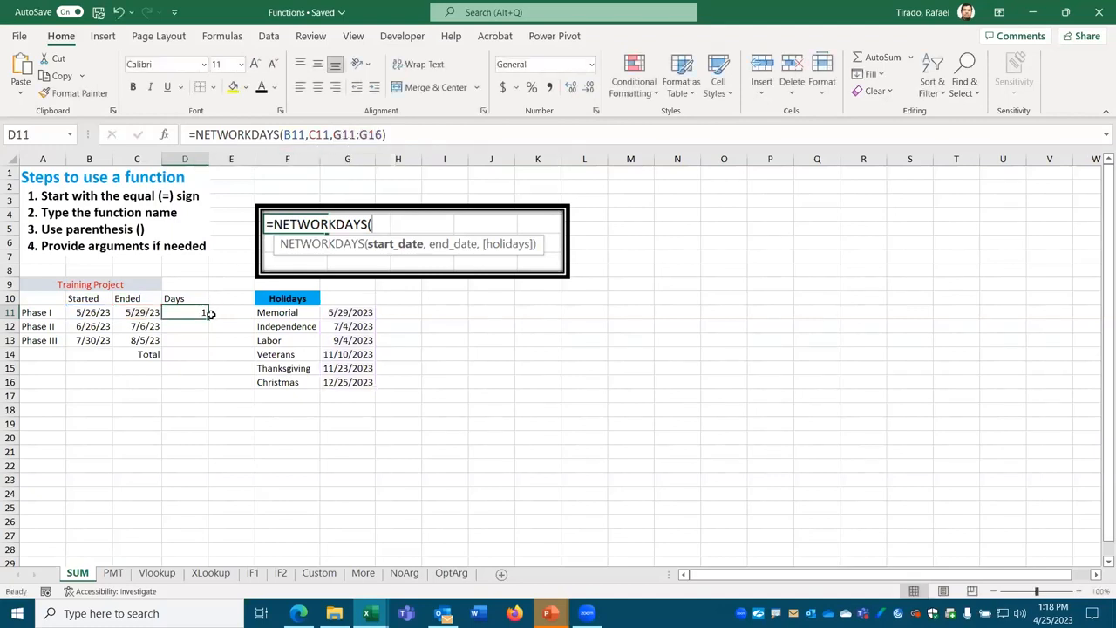
drag(209, 314, 205, 335)
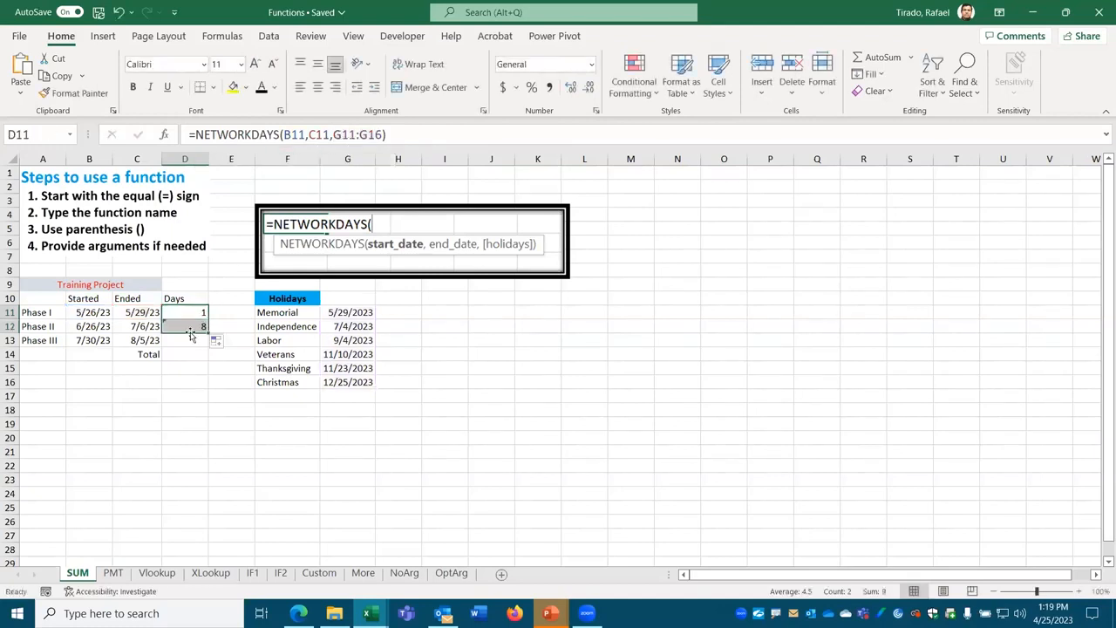
Step: Inspect which cells the holidays argument of the copied Phase II formula in D12 covers, leaving the formula as it is
click(186, 327)
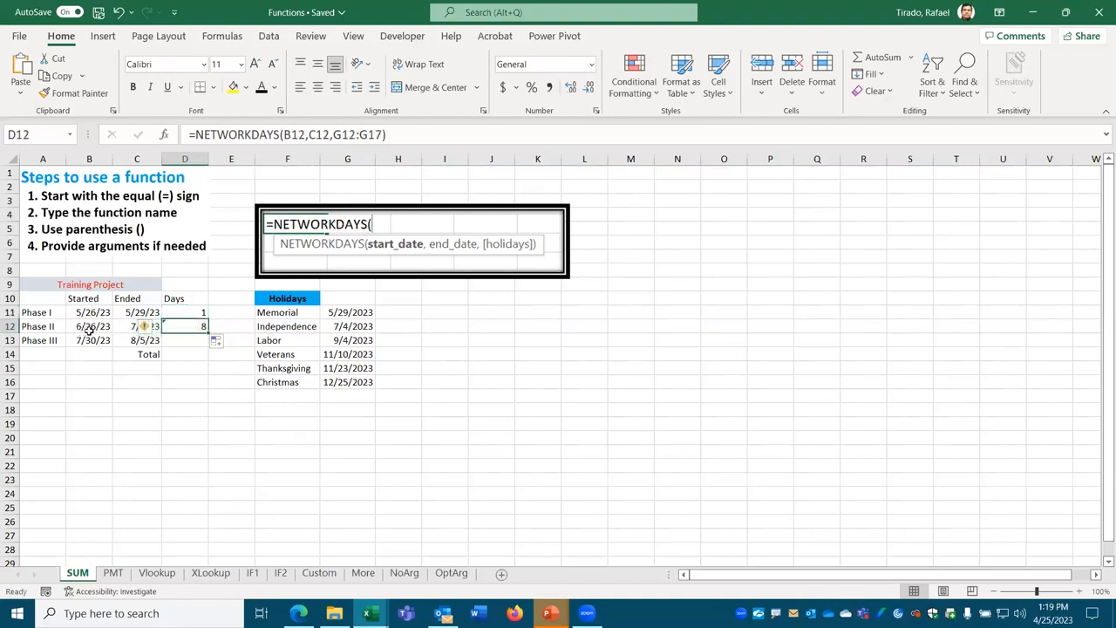
click(211, 355)
click(204, 325)
click(334, 133)
drag(333, 134, 384, 133)
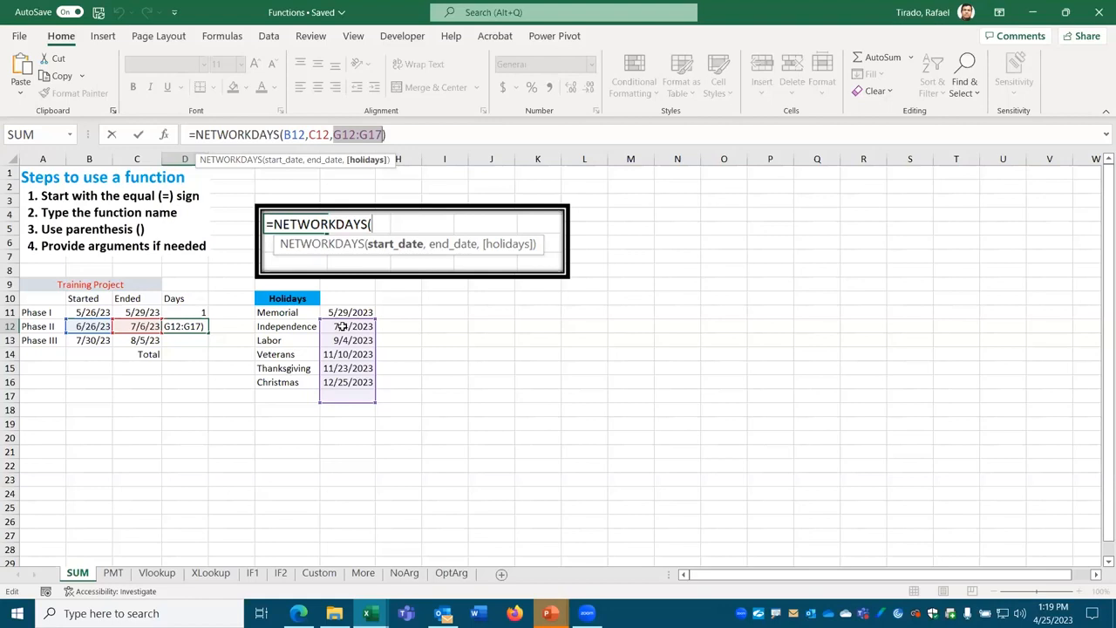
key(ctrl+Return)
Step: Open the Phase I formula in D11 for editing at the G11 reference of its holiday range
click(200, 315)
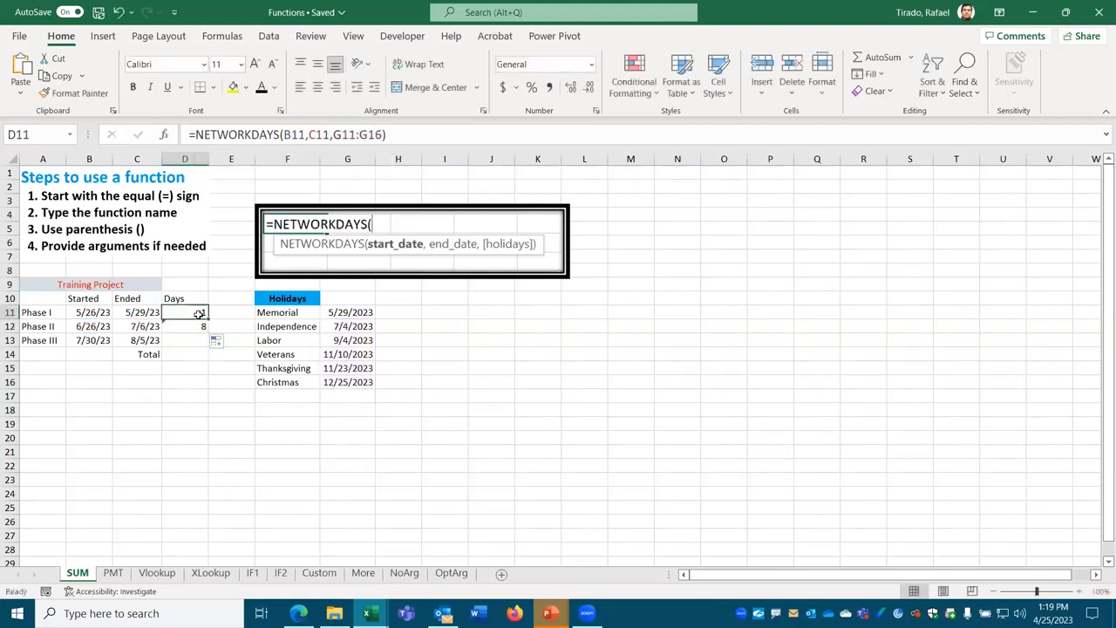
click(342, 135)
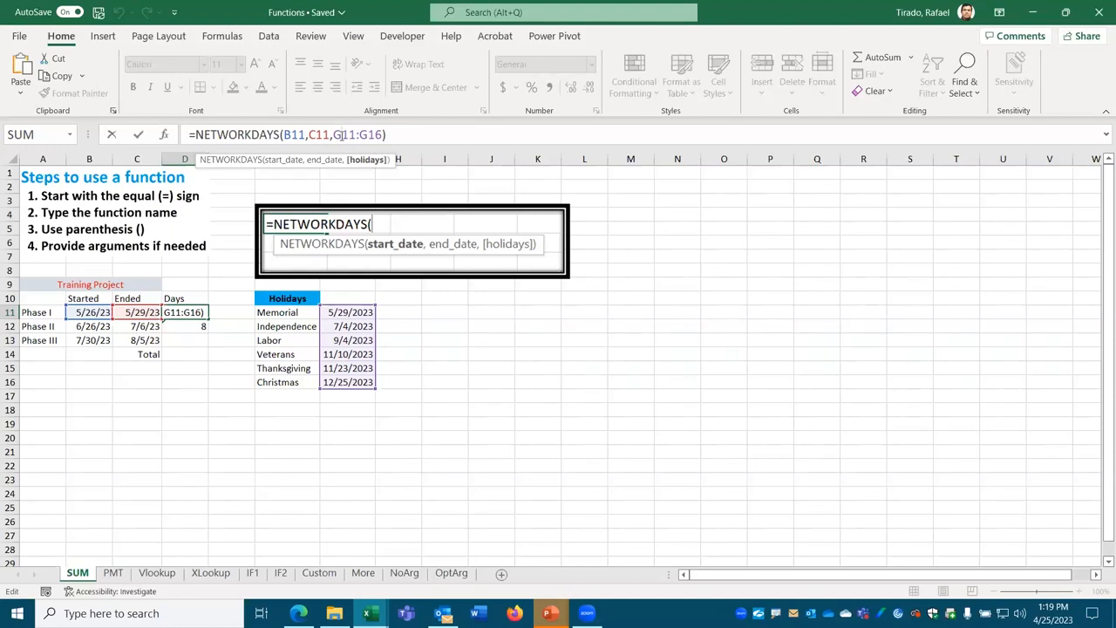
text($)
key(Left)
key(Left)
text($)
key(BackSpace)
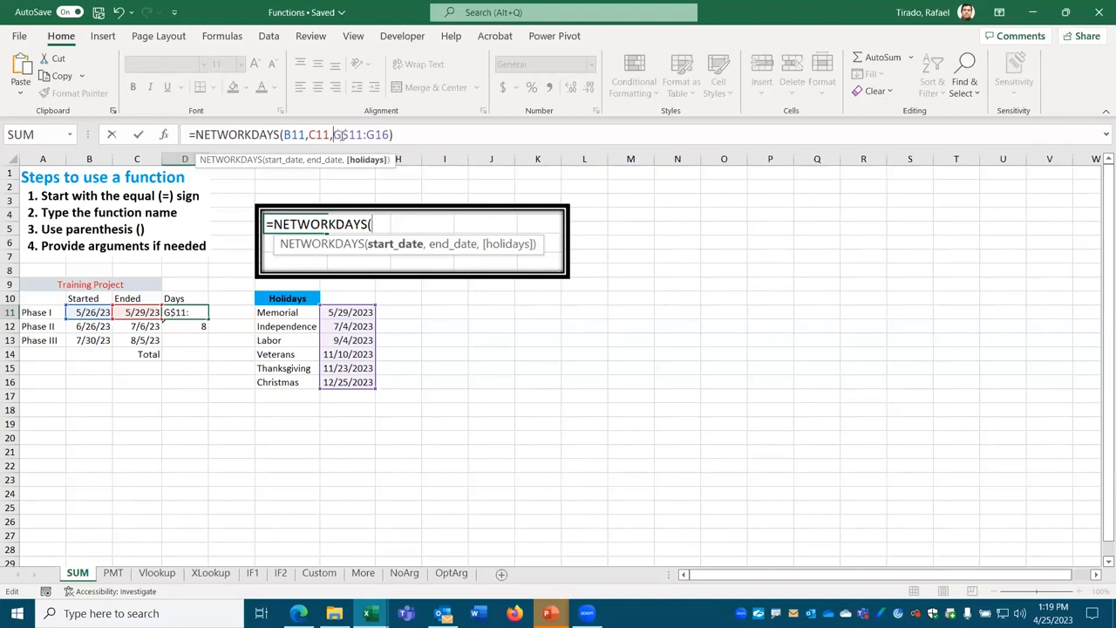
key(BackSpace)
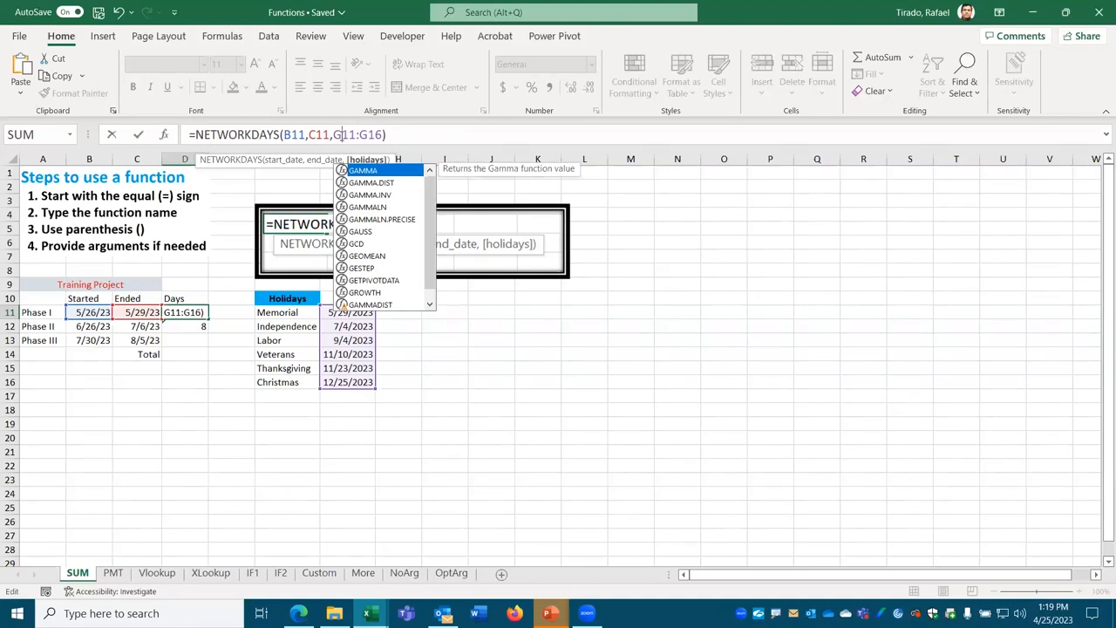
Step: Make both ends of the holiday range in the D11 formula absolute, as $G$11:$G$16, and enter the formula
key(F4)
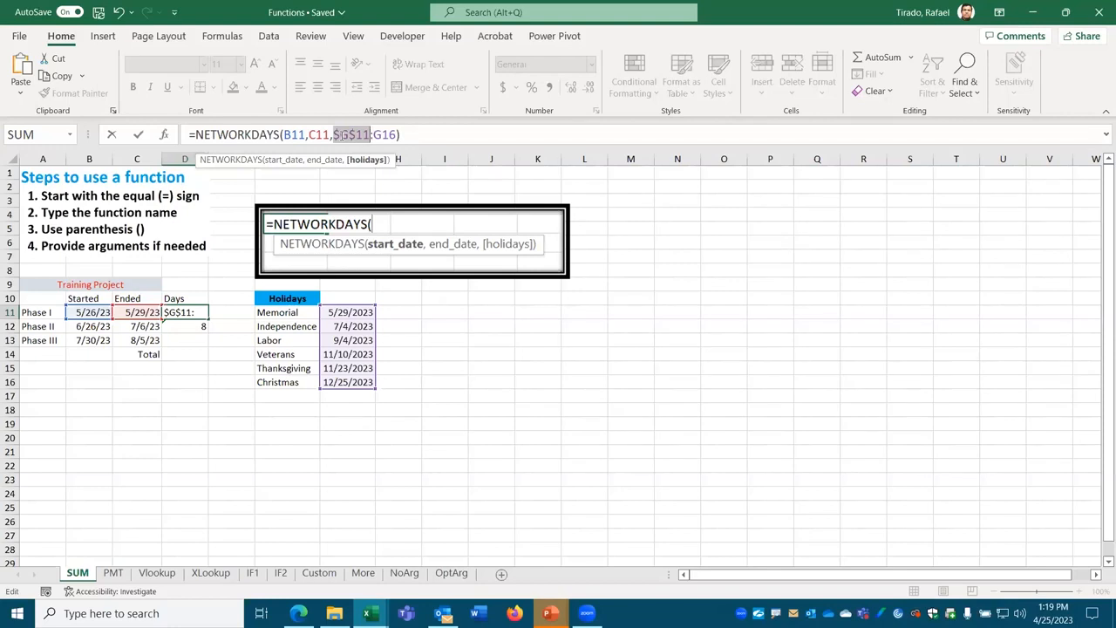
click(384, 135)
key(F4)
key(Return)
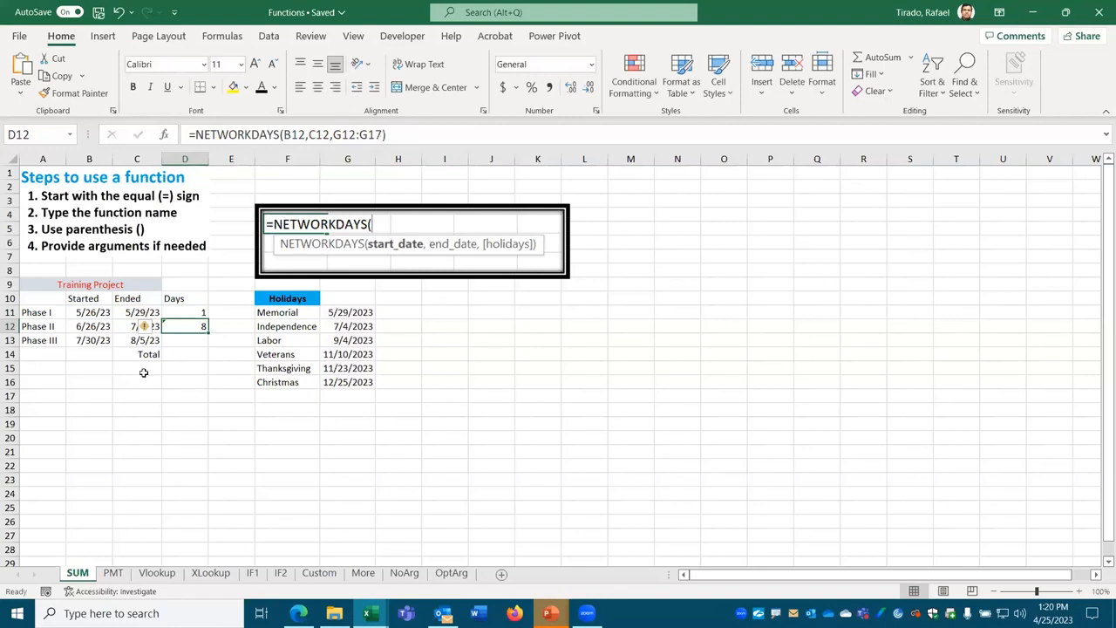
Step: Fill the D11 formula down through D13 and check the copied Phase II formula against the holiday list
click(182, 312)
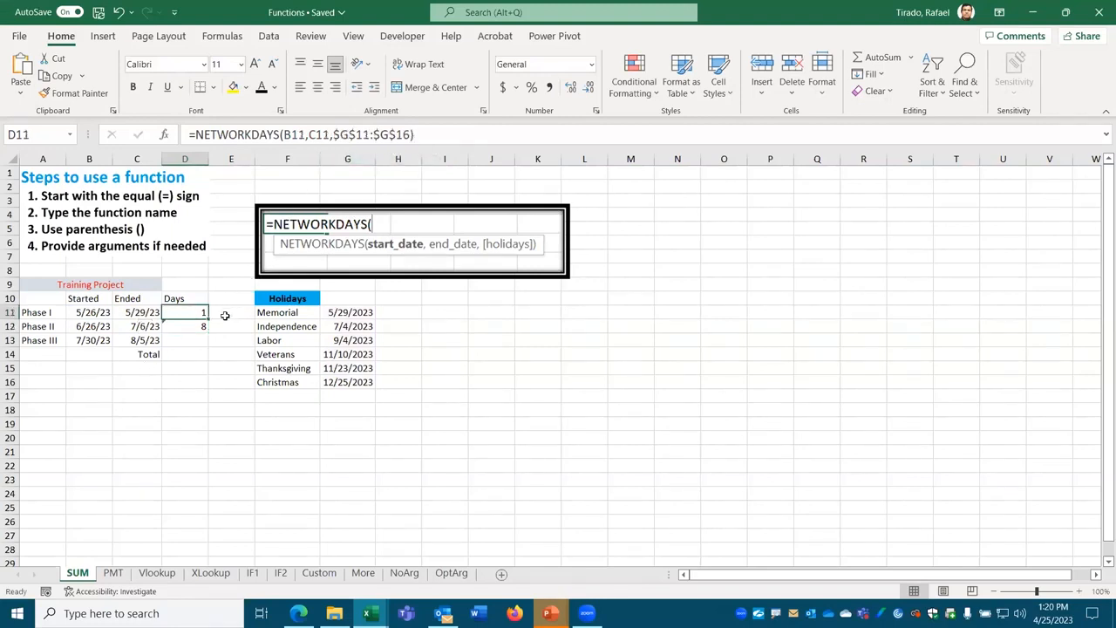
drag(209, 319, 211, 349)
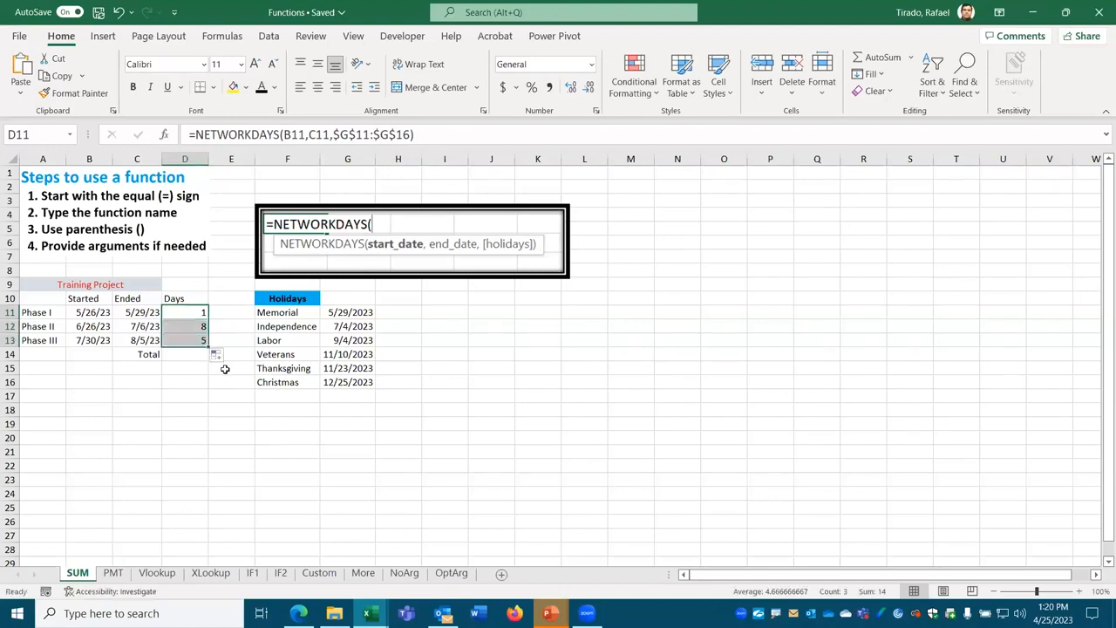
click(191, 325)
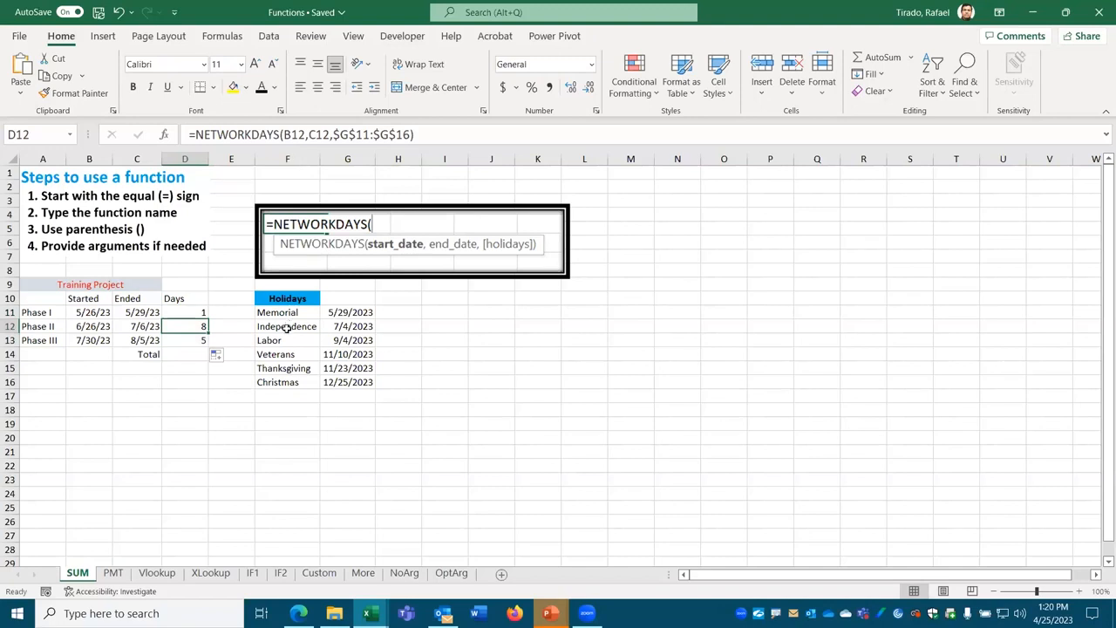
drag(335, 325, 380, 389)
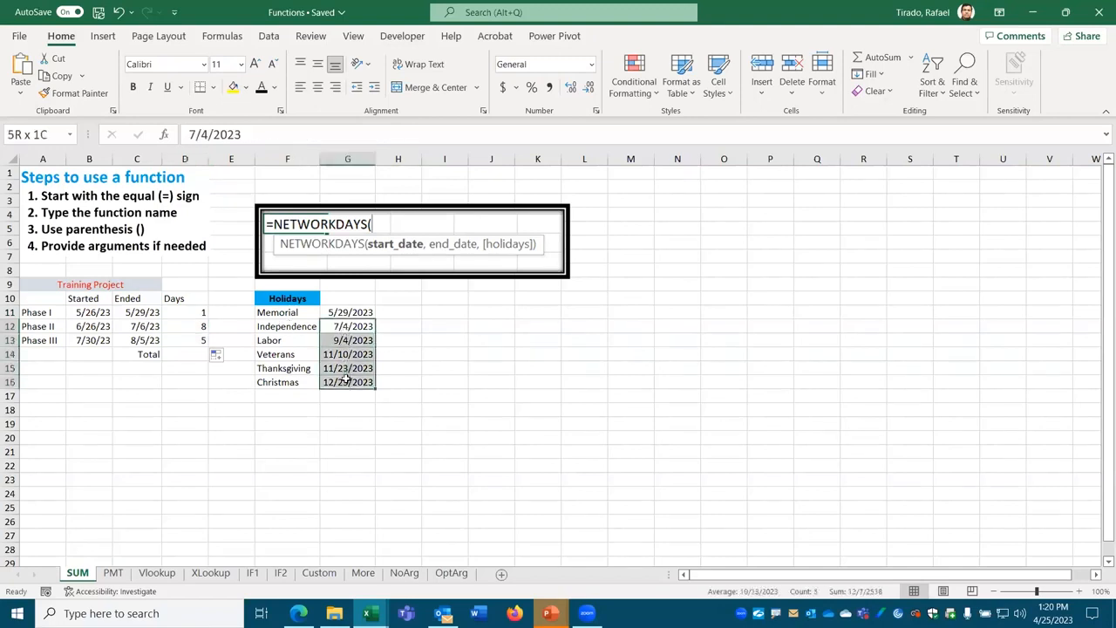
click(293, 315)
click(193, 316)
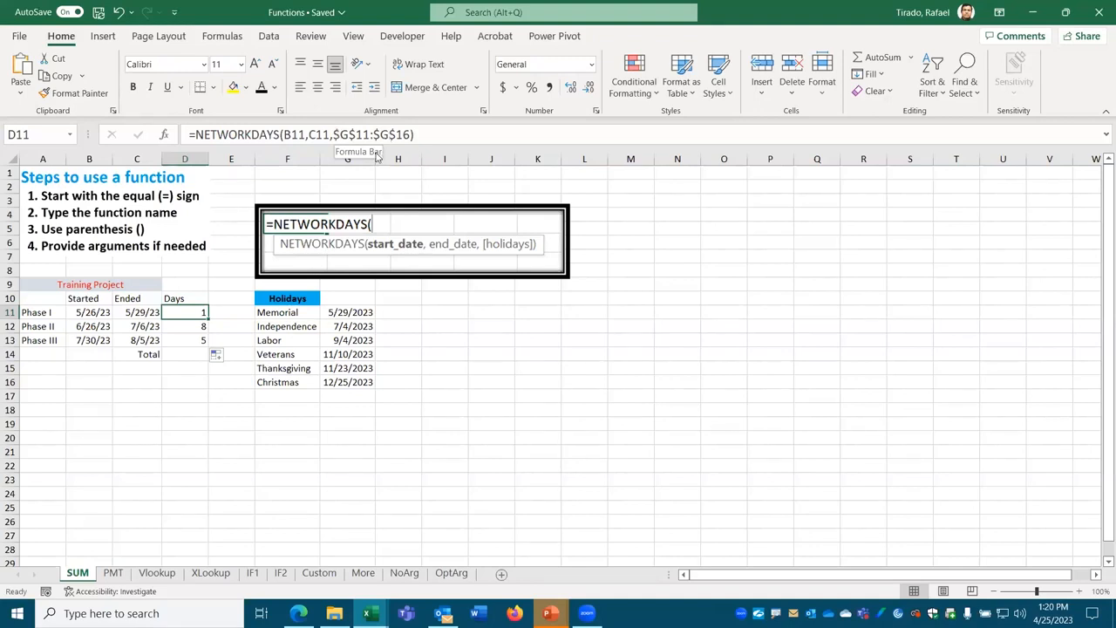
Step: Go to the PMT sheet and examine the loan, rate and length cells, the payment formula picture, and the long formula in A5
click(113, 574)
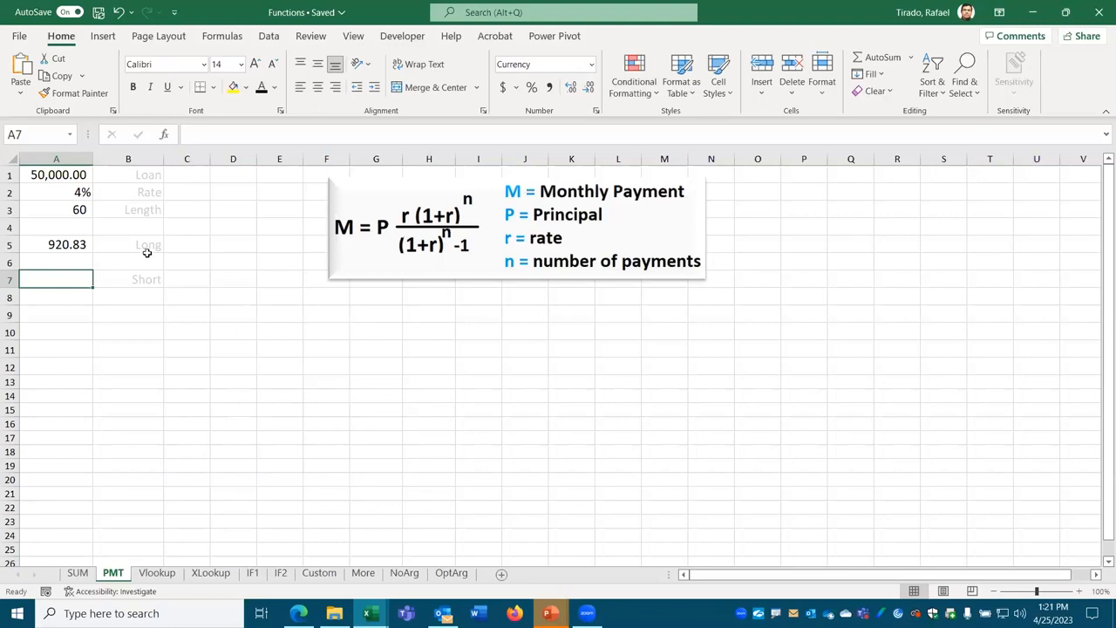
click(59, 174)
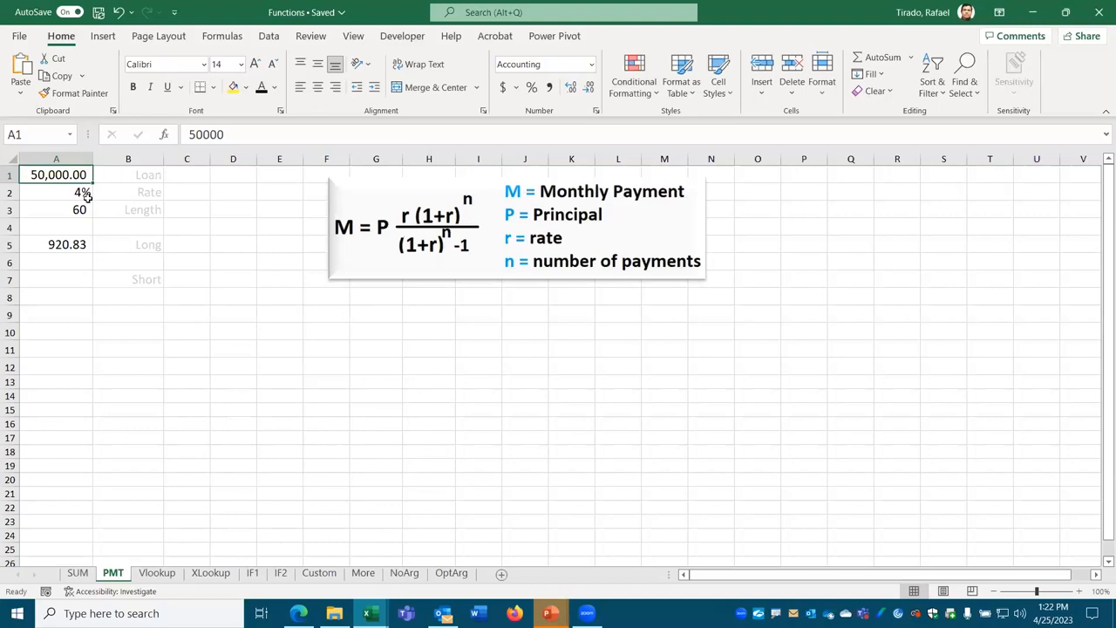
click(79, 191)
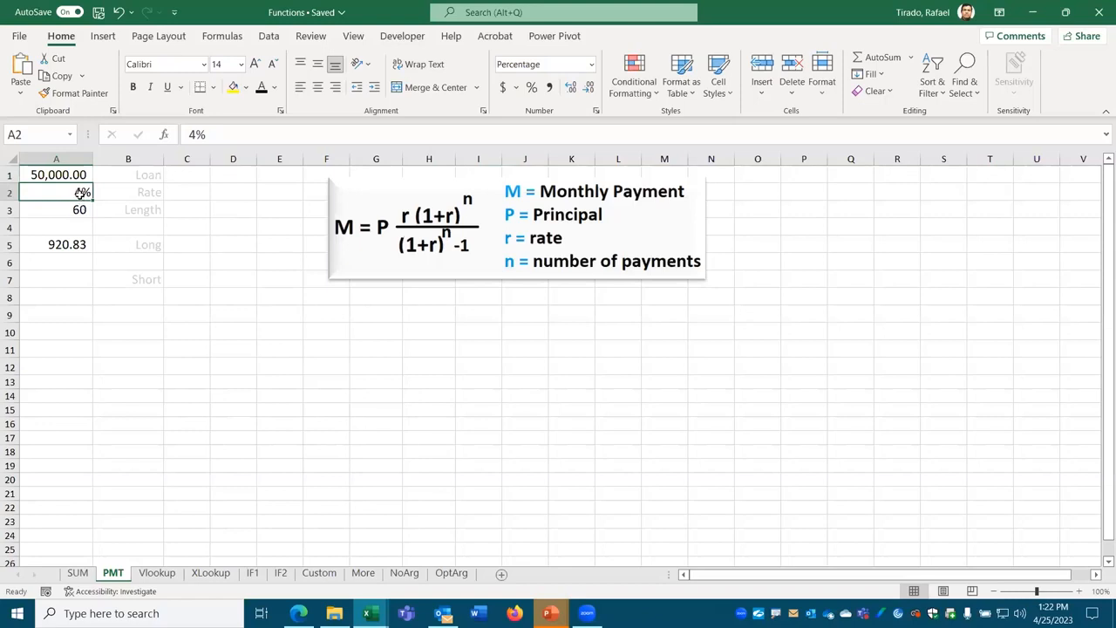
click(78, 210)
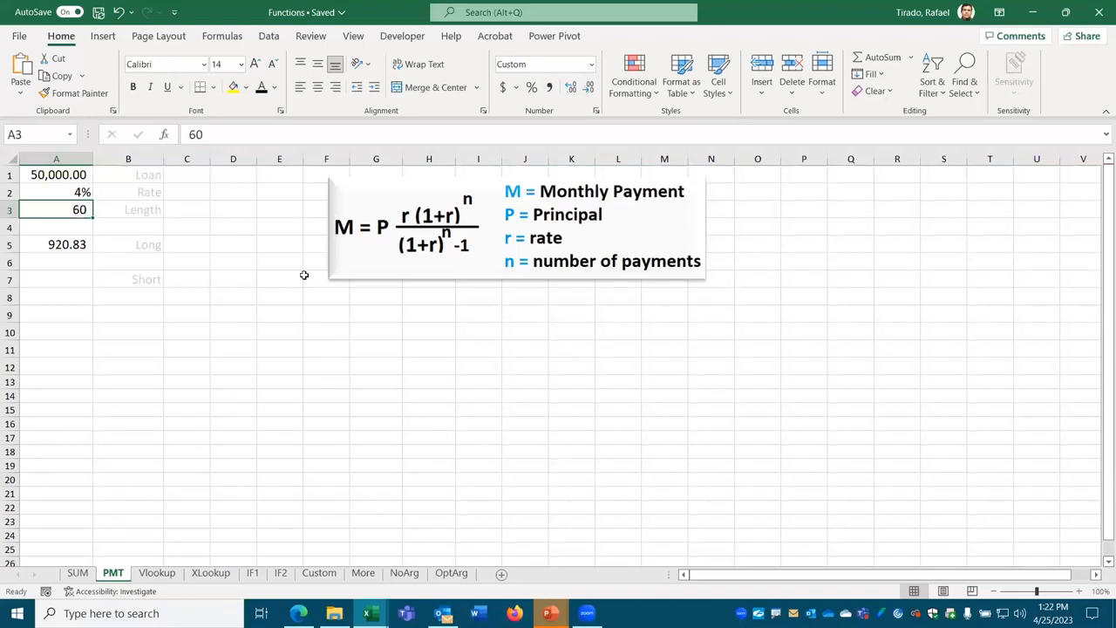
click(353, 261)
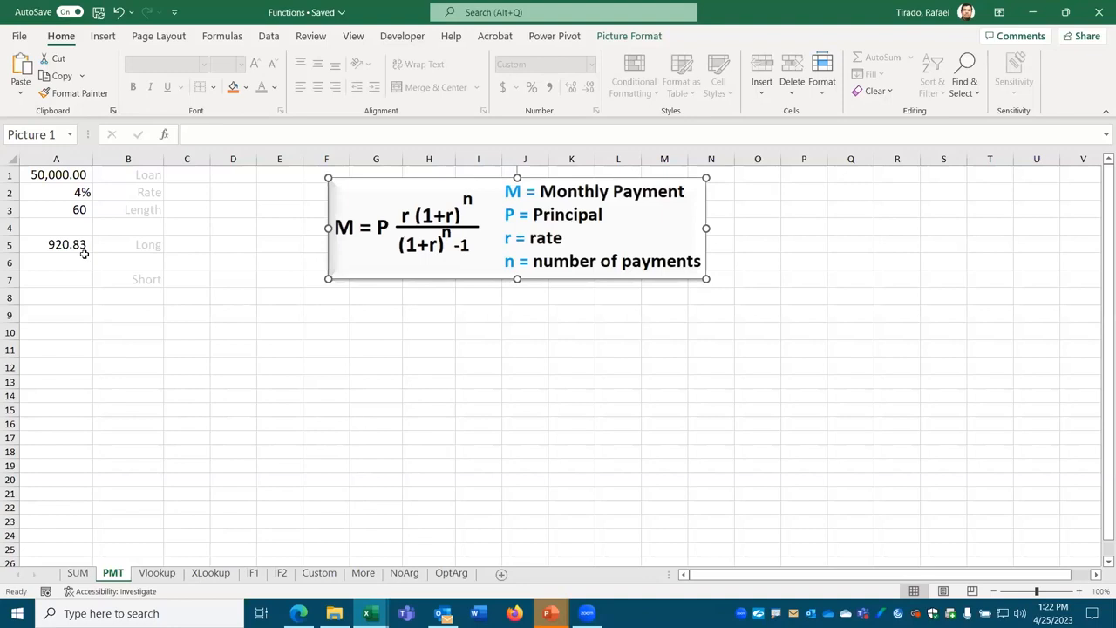
click(59, 245)
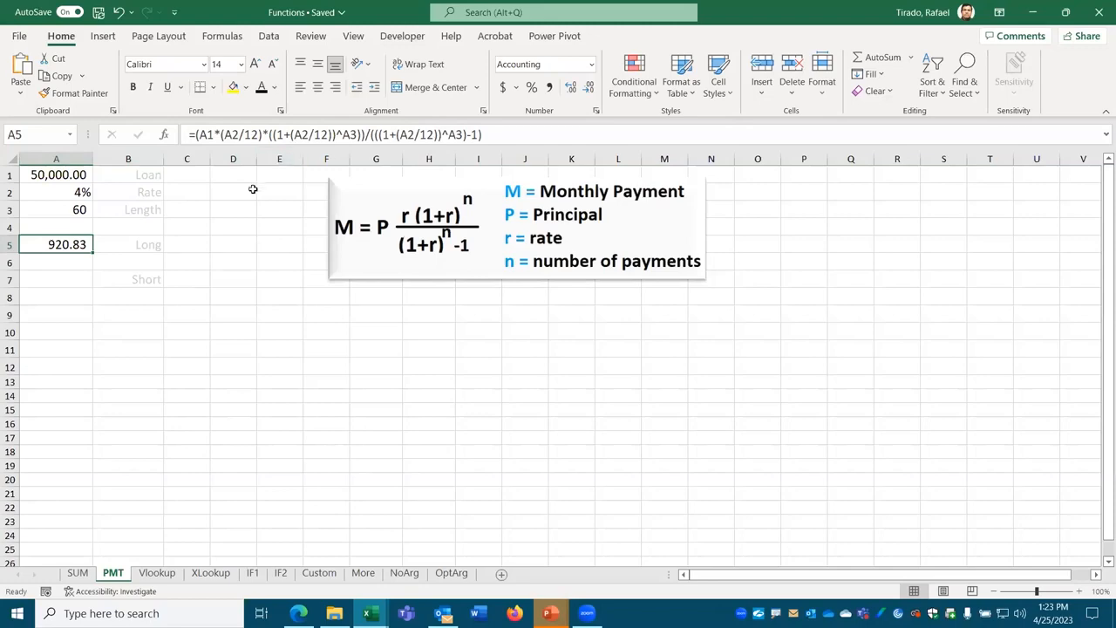
Step: Zoom in and mark up the long A5 formula in red, with an arrow to the formula picture and marks at rate and number of payments
key(ctrl+1)
click(252, 157)
mouse_move(275, 70)
mouse_down()
mouse_move(129, 82)
mouse_move(353, 153)
mouse_move(827, 135)
mouse_move(332, 50)
mouse_move(225, 71)
mouse_up()
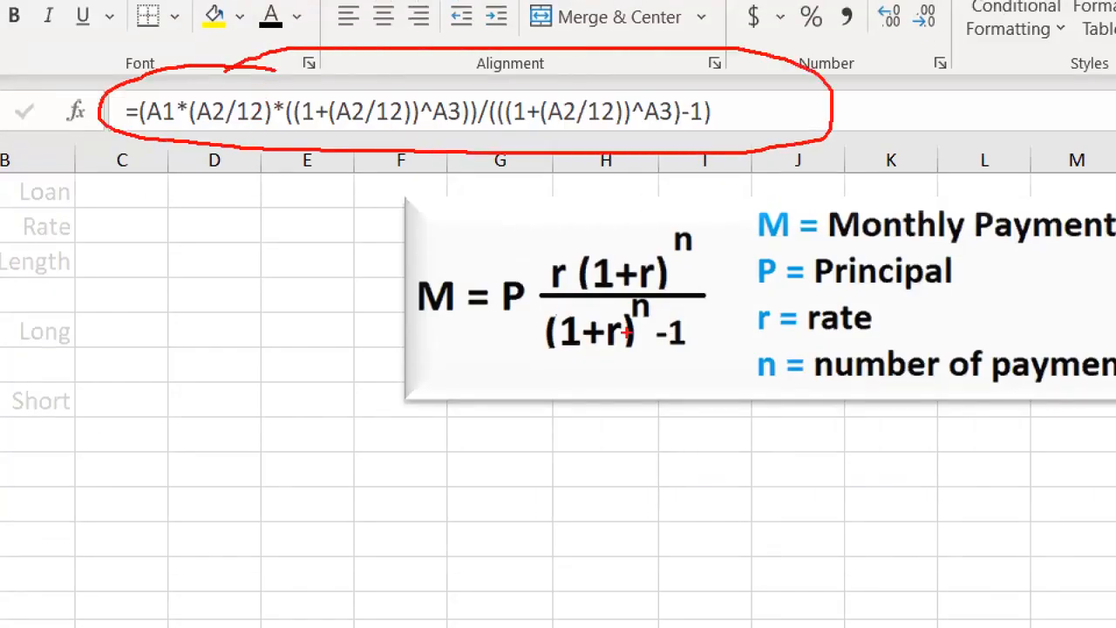
mouse_move(453, 162)
mouse_down()
mouse_move(588, 251)
mouse_move(545, 254)
mouse_up()
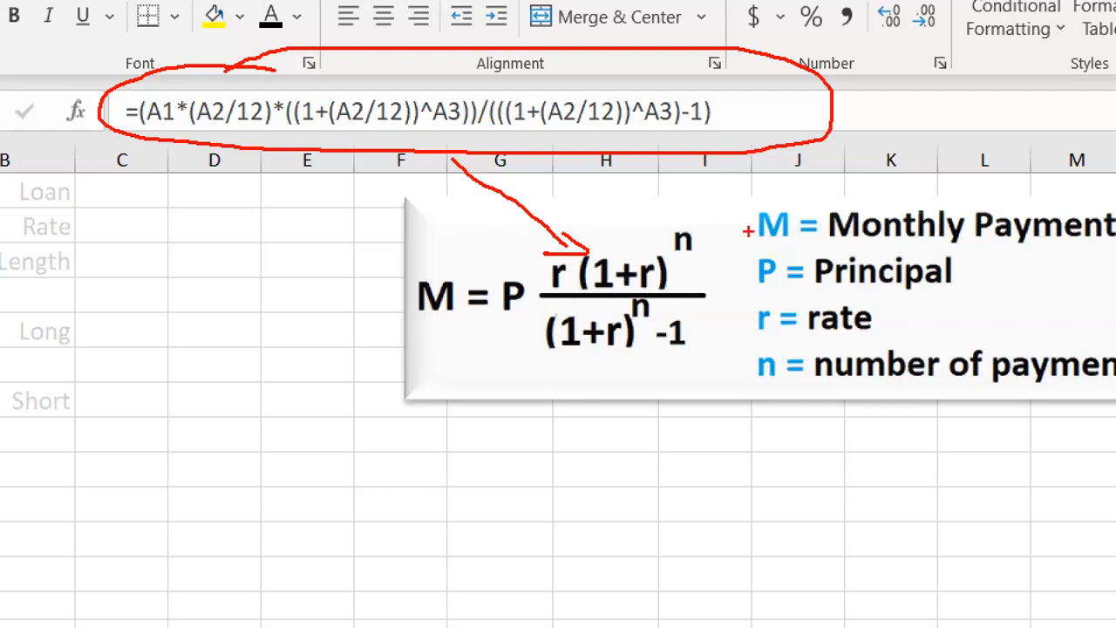
drag(741, 320, 766, 314)
drag(738, 365, 756, 364)
key(Escape)
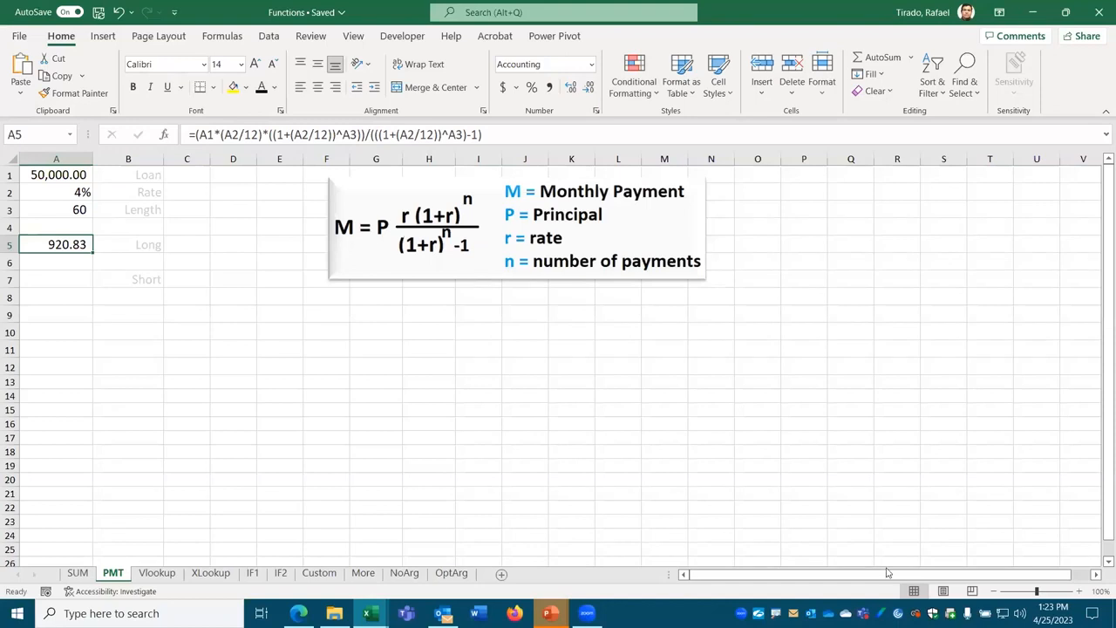
Step: Switch to the browser, copy the web address of the SharePoint Data folder, and return to the Functions workbook in Excel
key(alt+Tab)
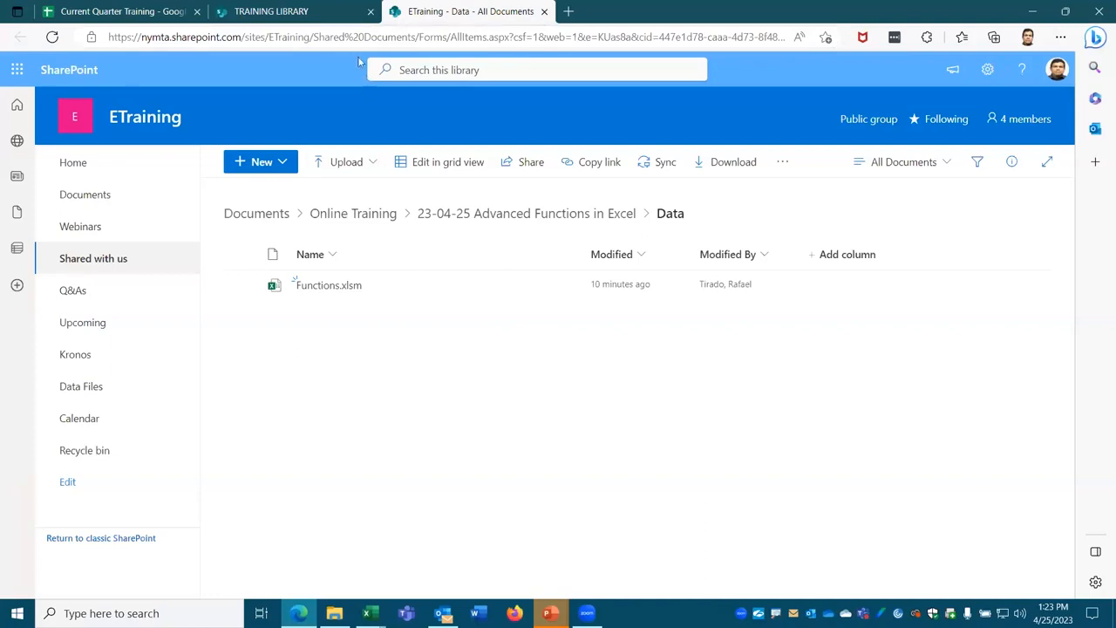
click(301, 38)
right_click(346, 39)
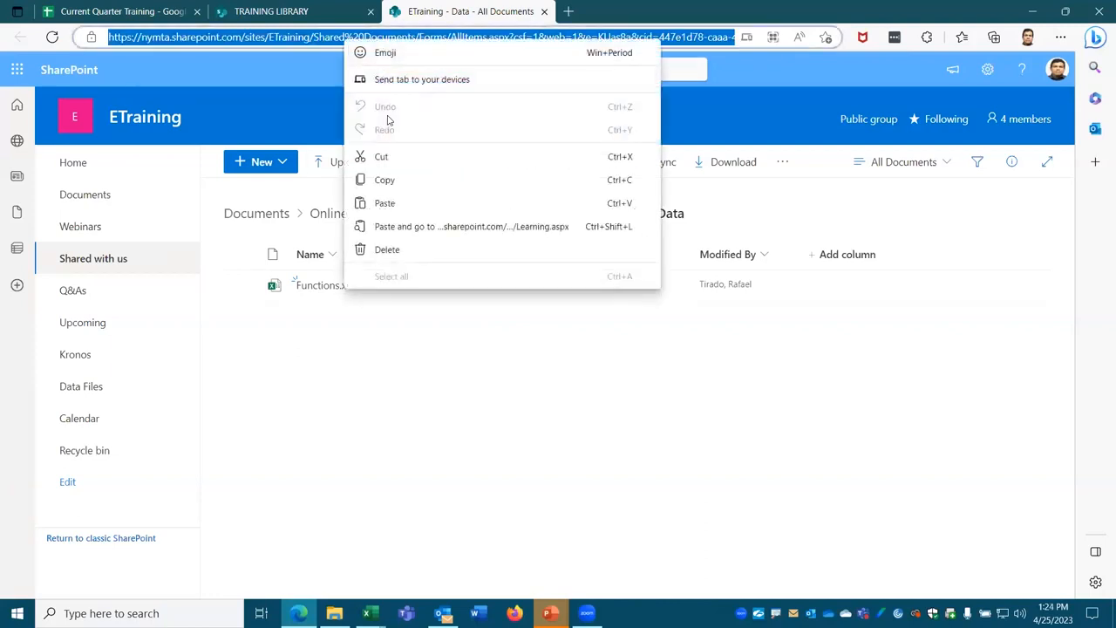
click(384, 180)
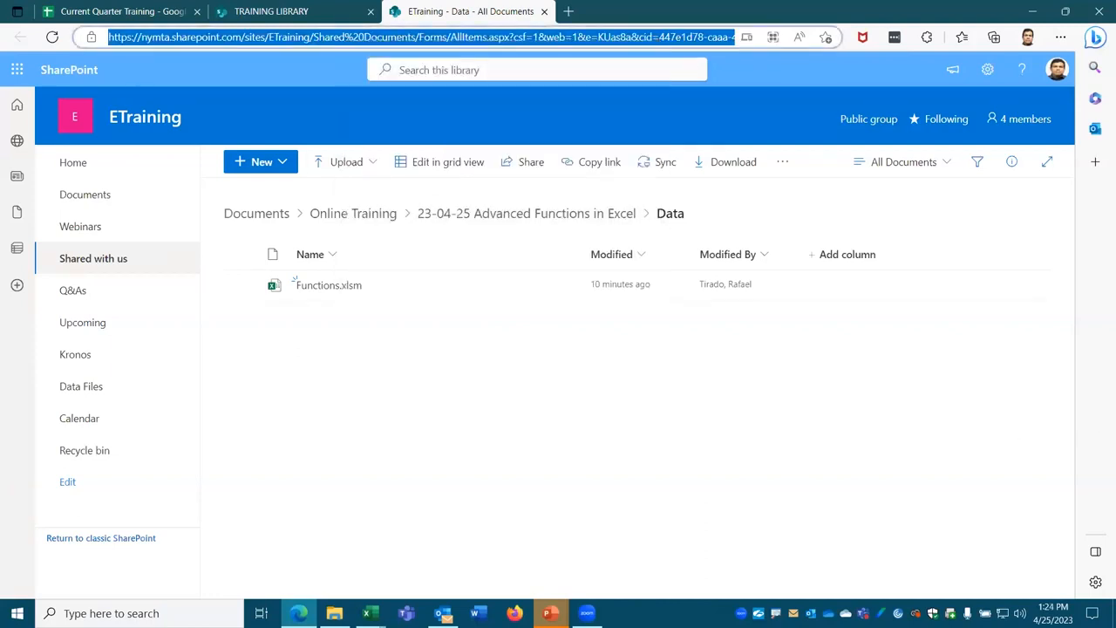
key(alt+Tab)
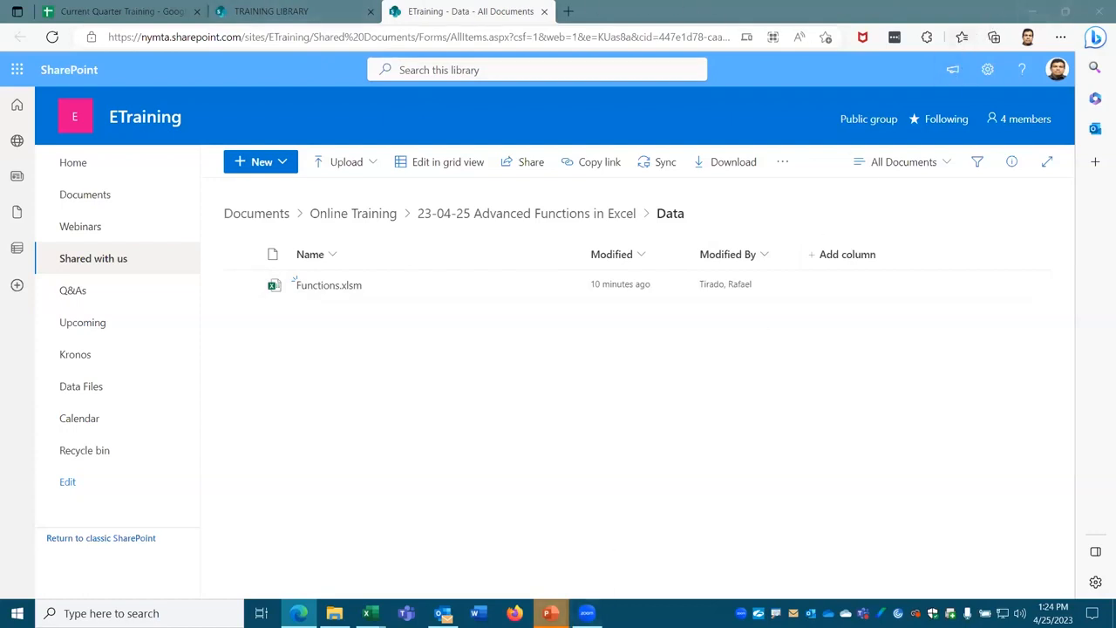
mouse_move(374, 609)
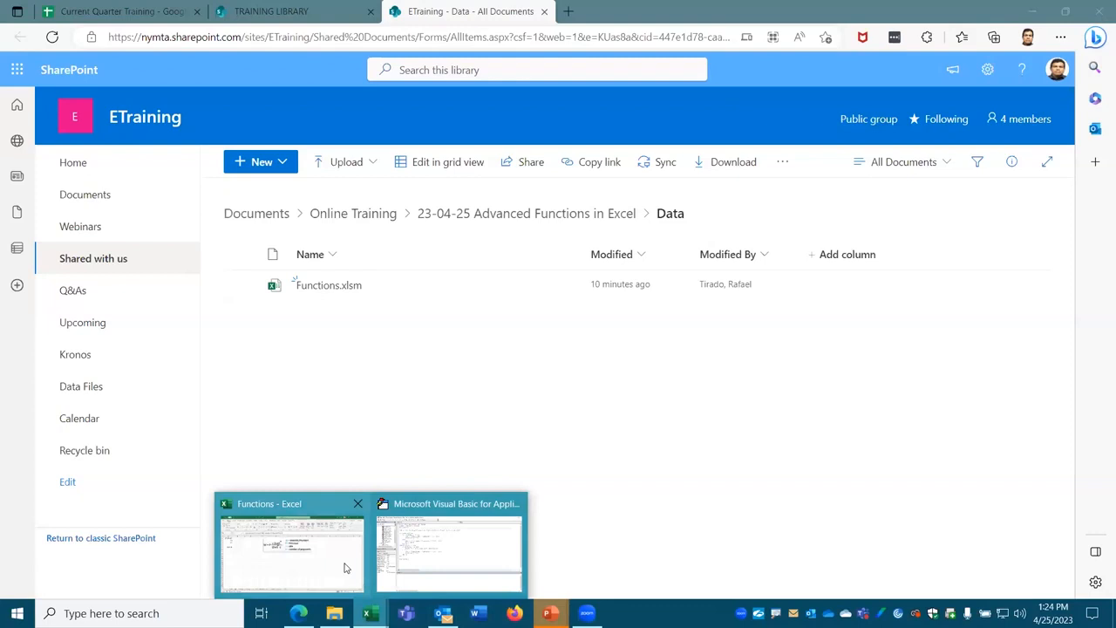
click(299, 551)
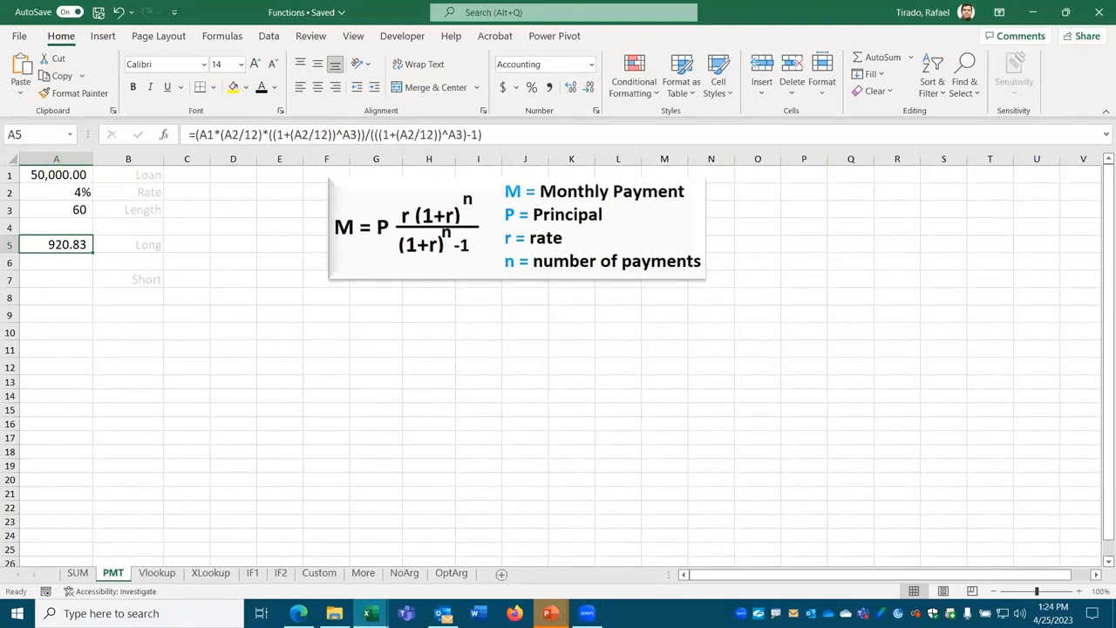
click(62, 281)
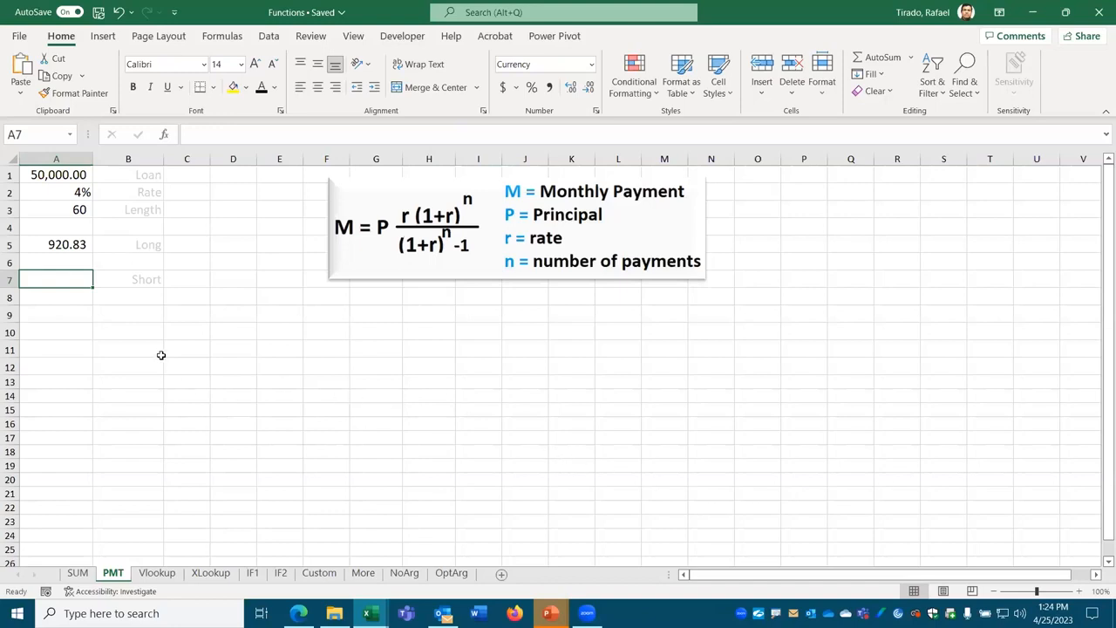
text(=pm)
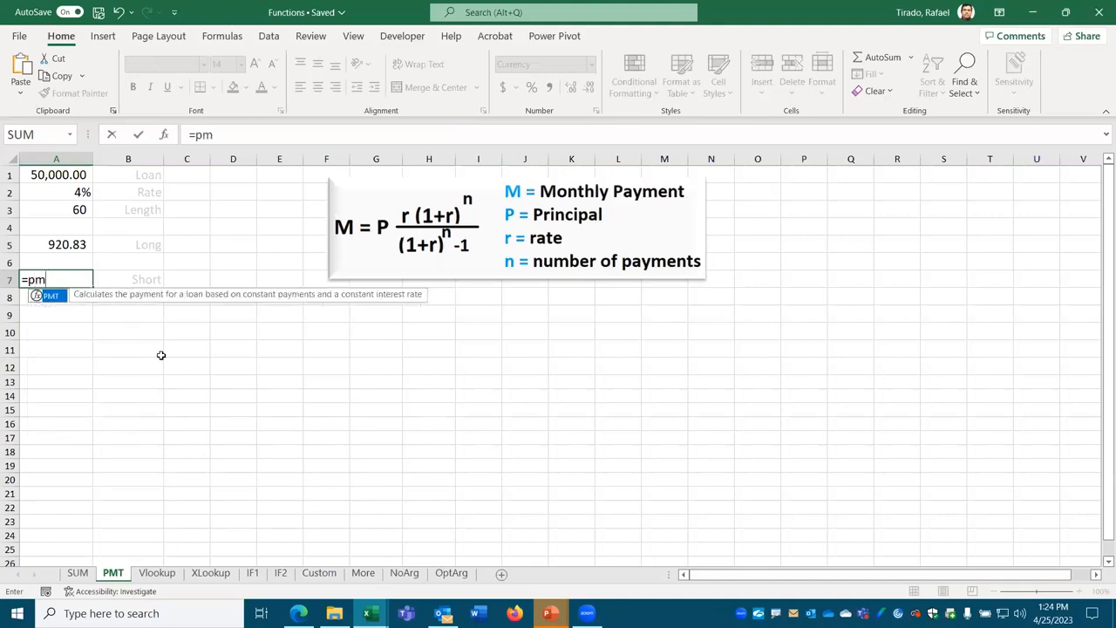
text(t)
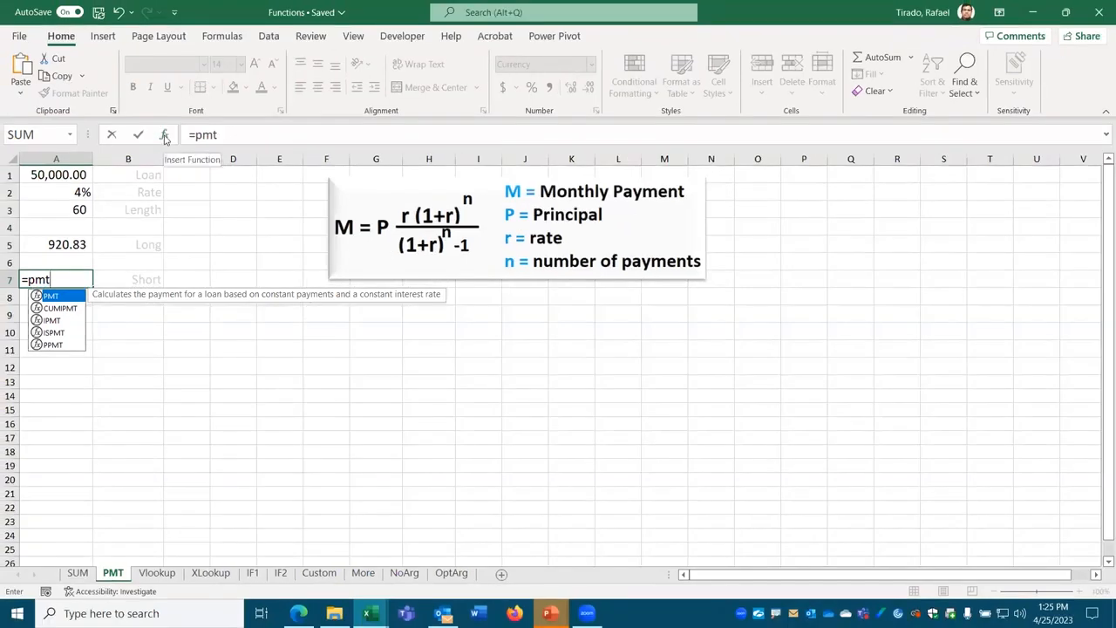
click(165, 135)
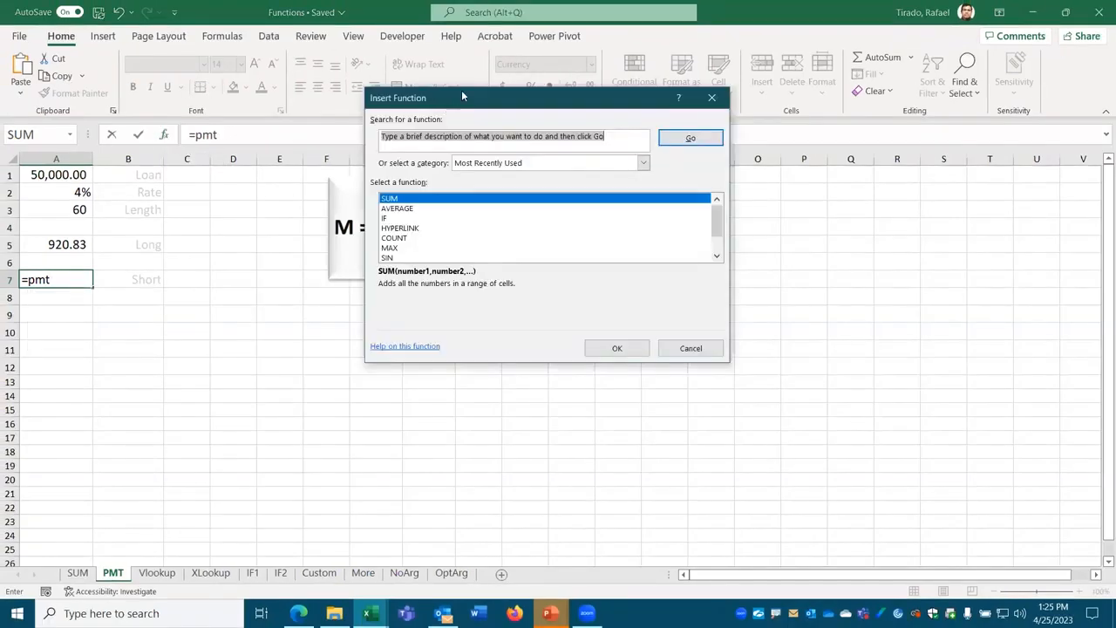
drag(462, 95, 528, 111)
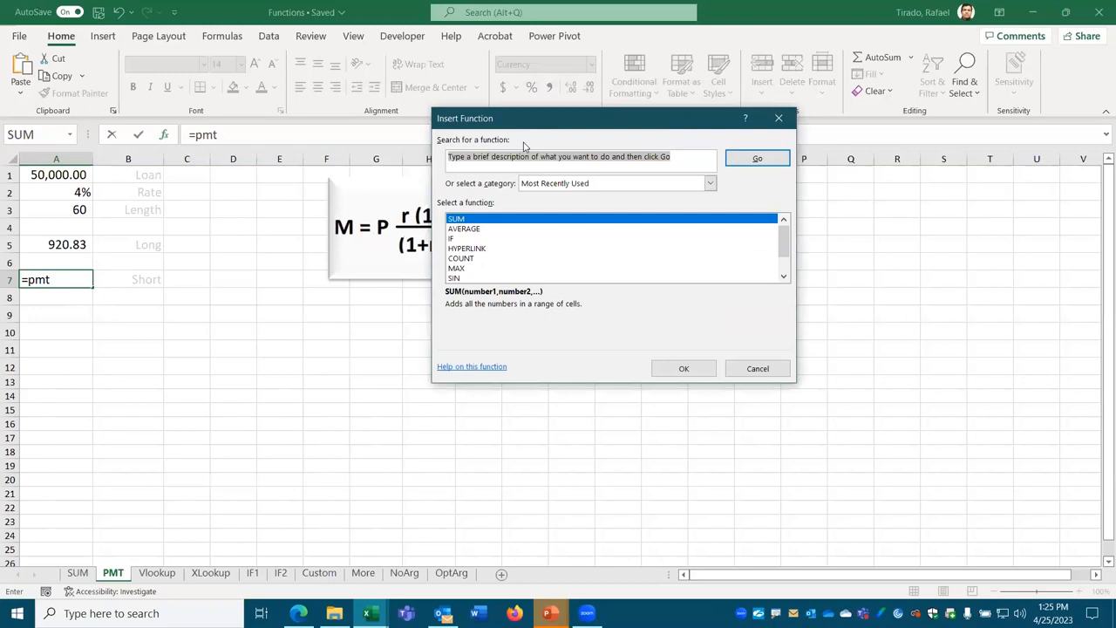
click(758, 370)
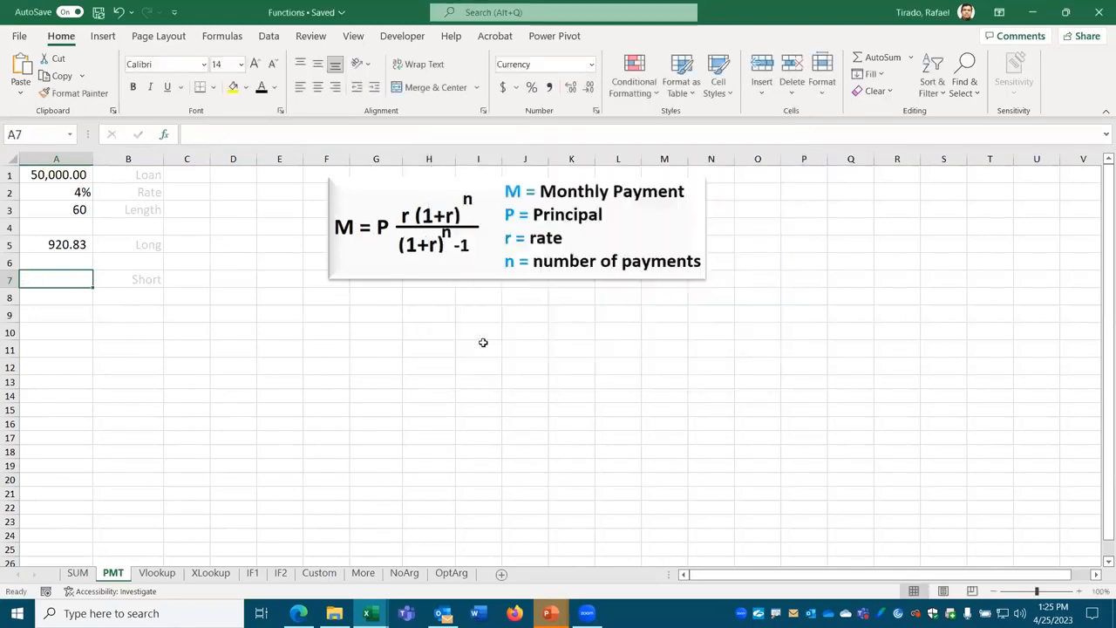
text(=)
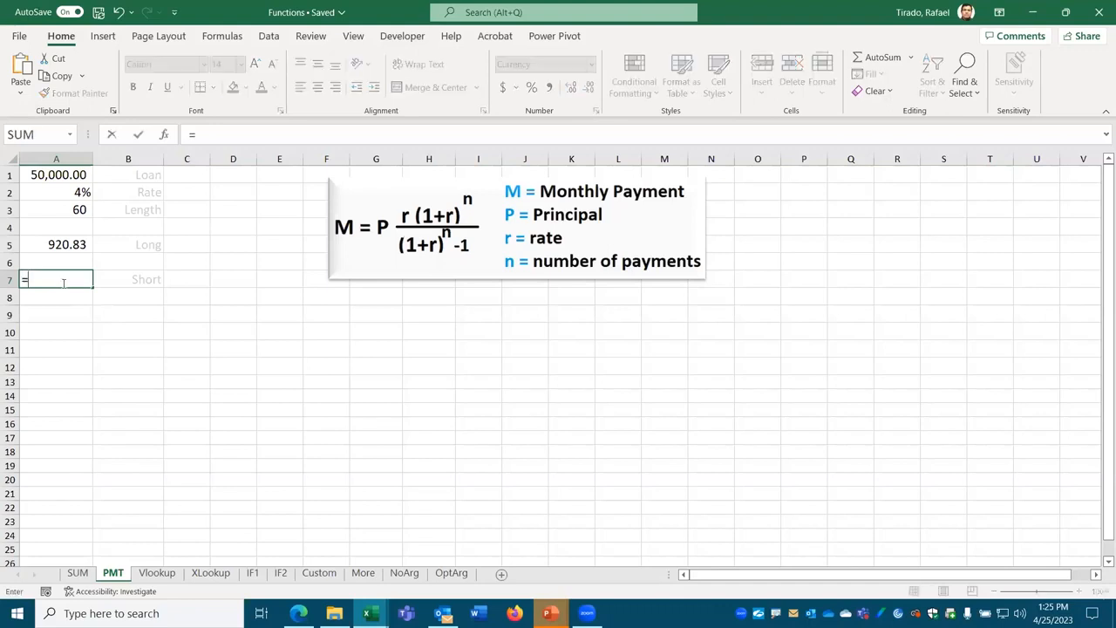
text(pmt()
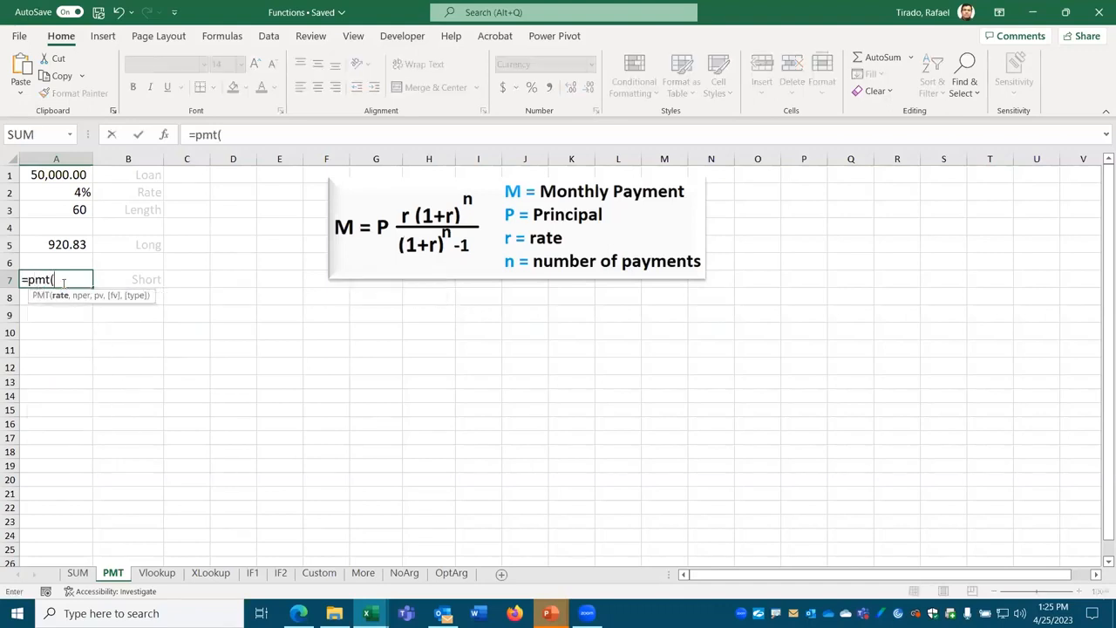
click(163, 135)
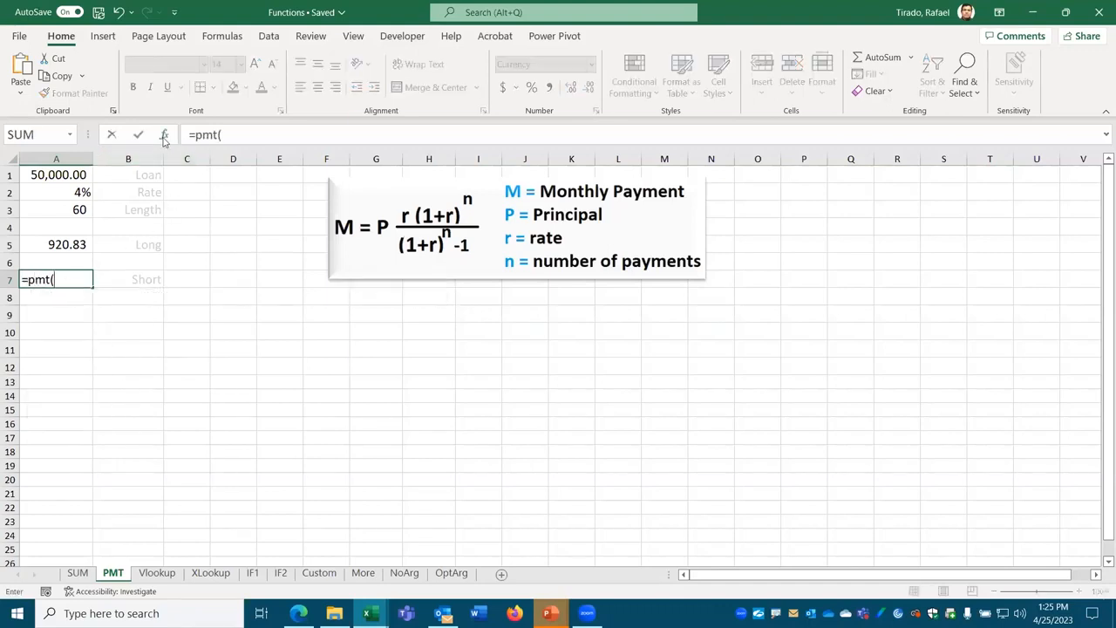
drag(433, 128, 394, 128)
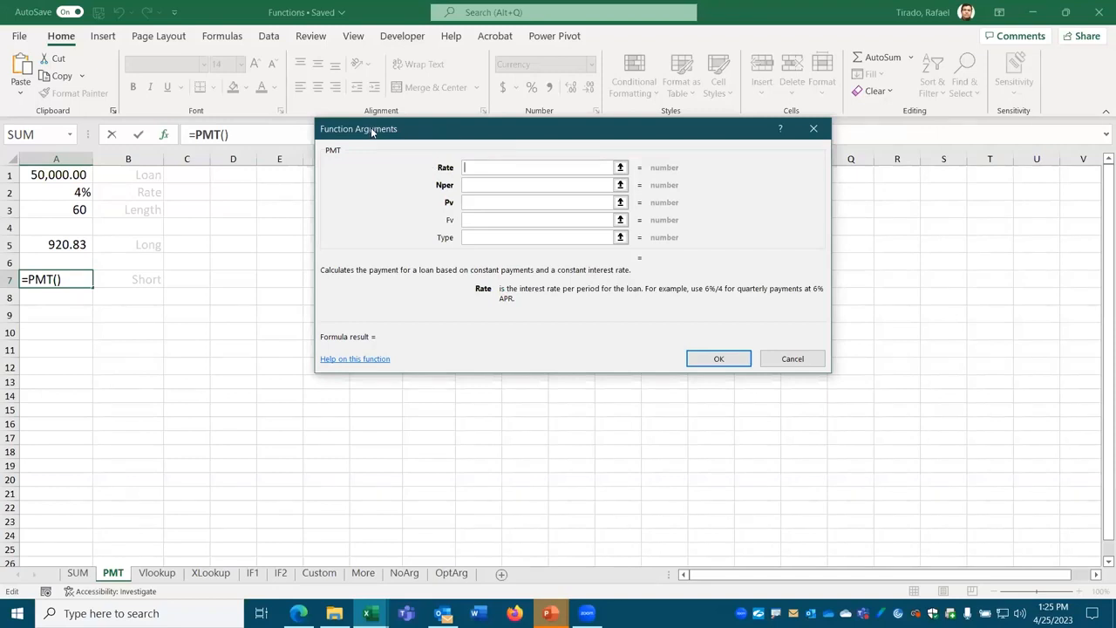
click(792, 362)
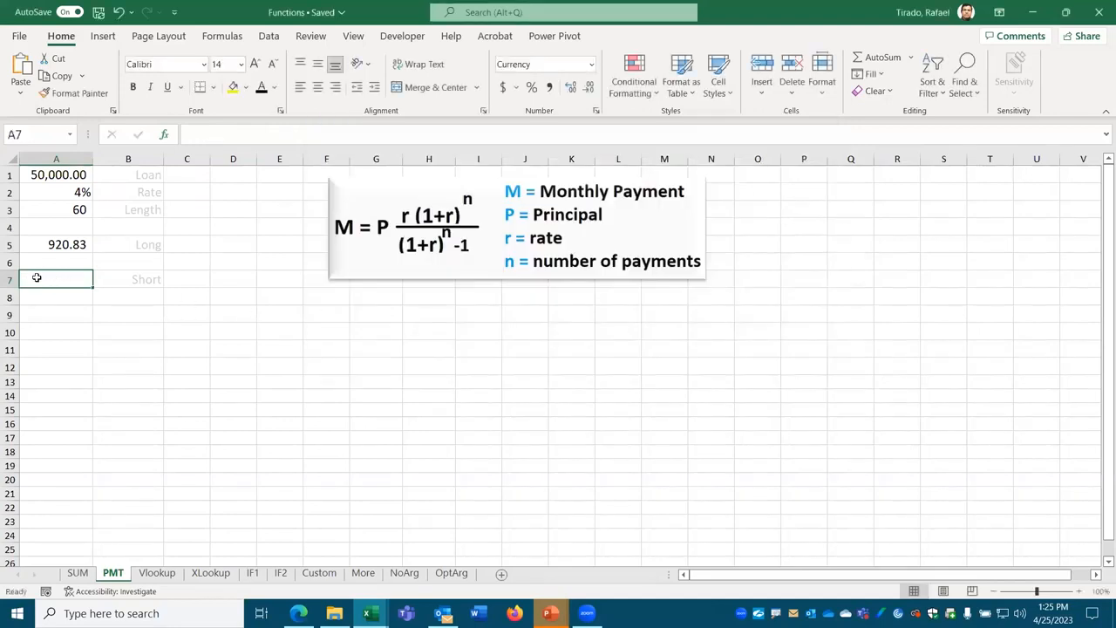
Step: Open Insert Function for A7 and mark the Most Recently Used category and its listed functions in red
click(165, 138)
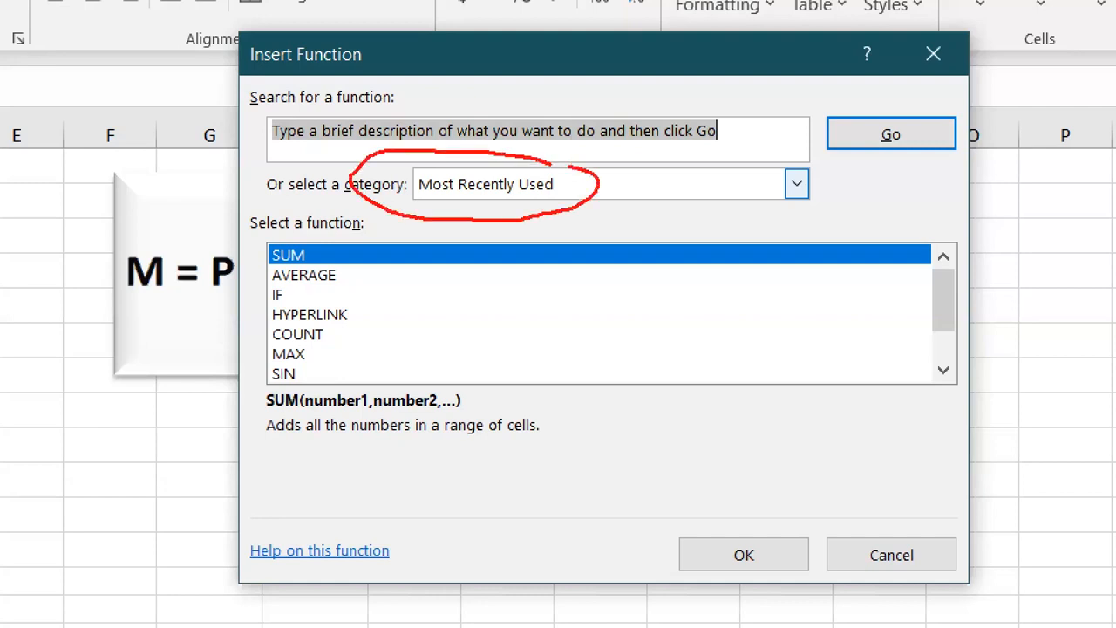
drag(339, 253, 366, 221)
drag(358, 278, 391, 244)
drag(315, 300, 331, 282)
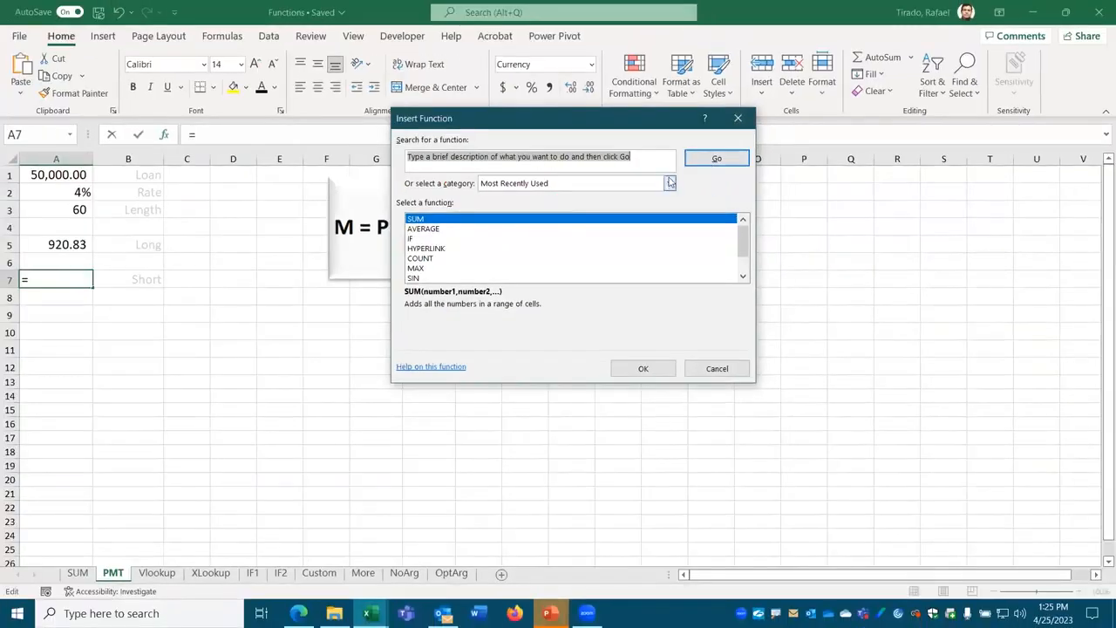
Step: Set the function category to All and look through the alphabetical function list
click(796, 184)
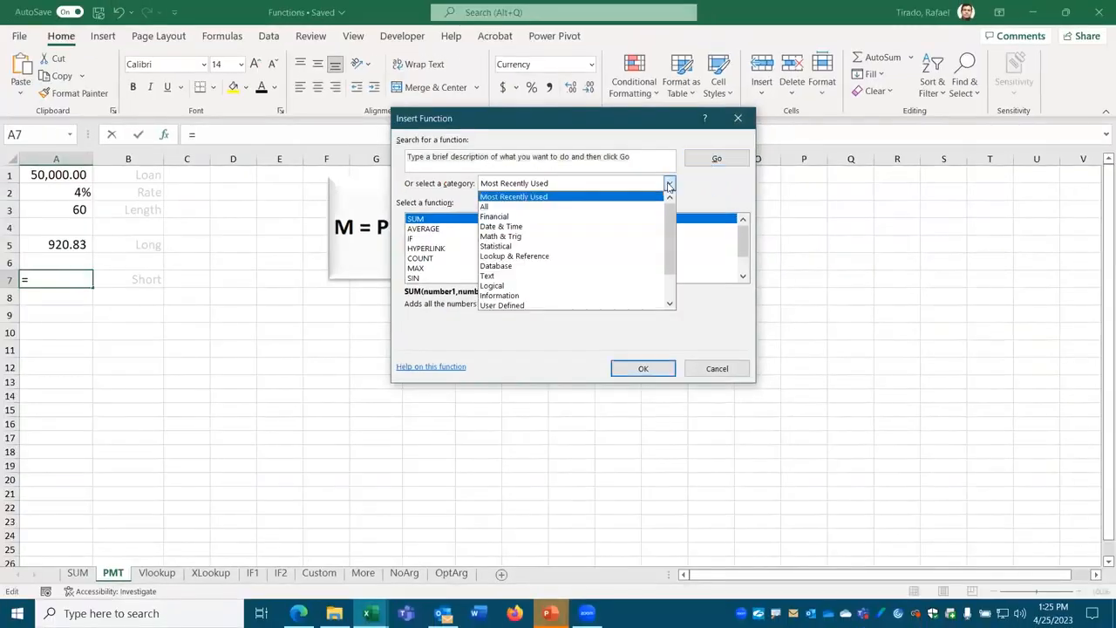
click(515, 207)
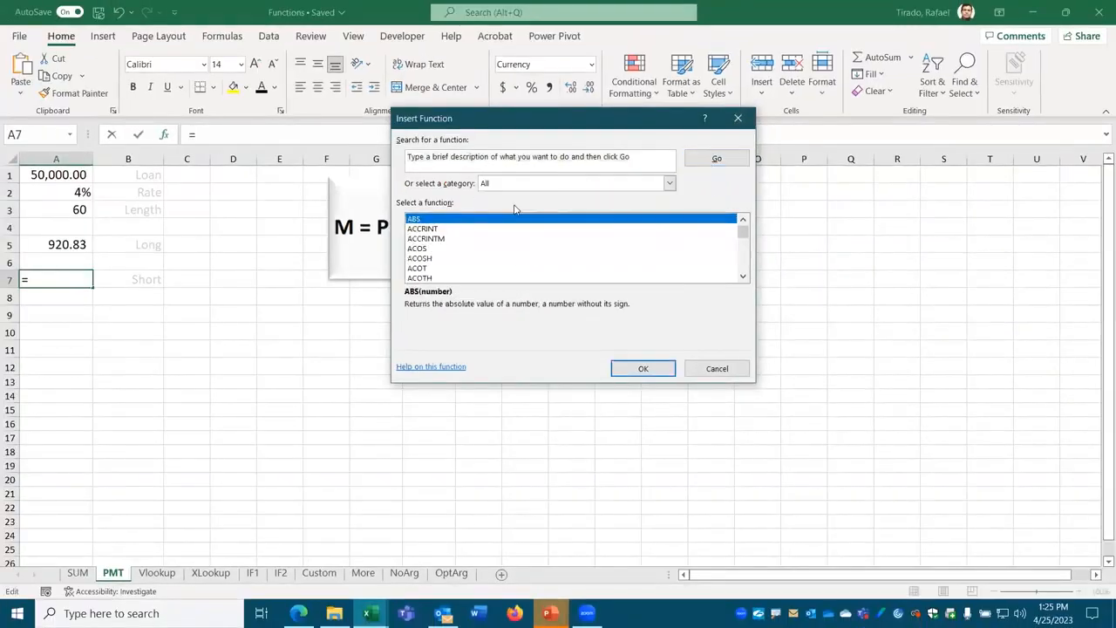
scroll(475, 248, down, 8)
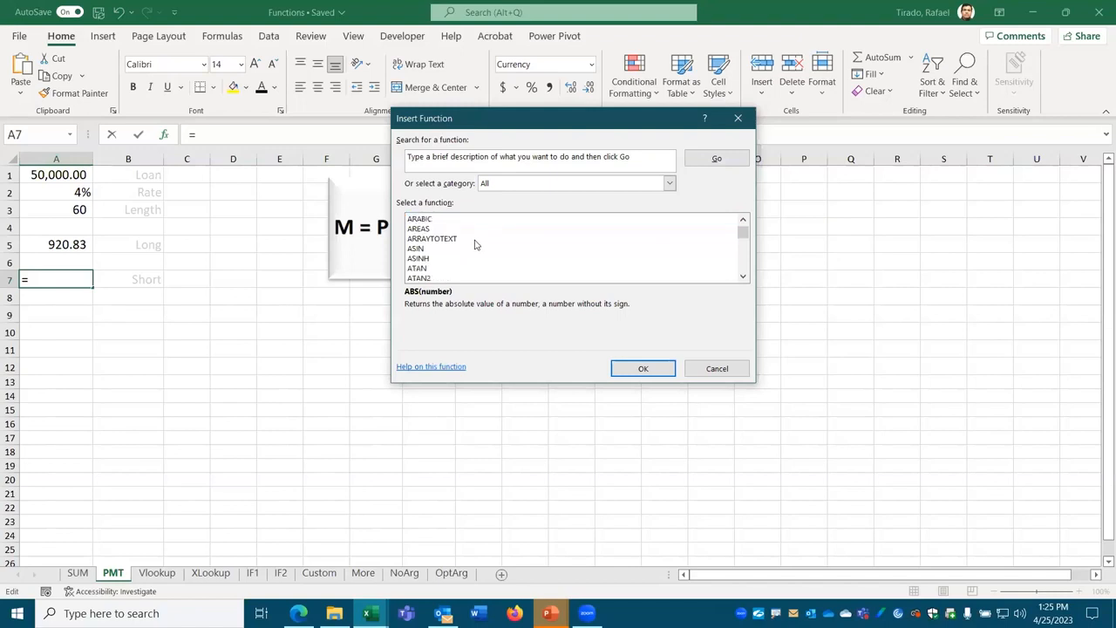
scroll(477, 257, down, 5)
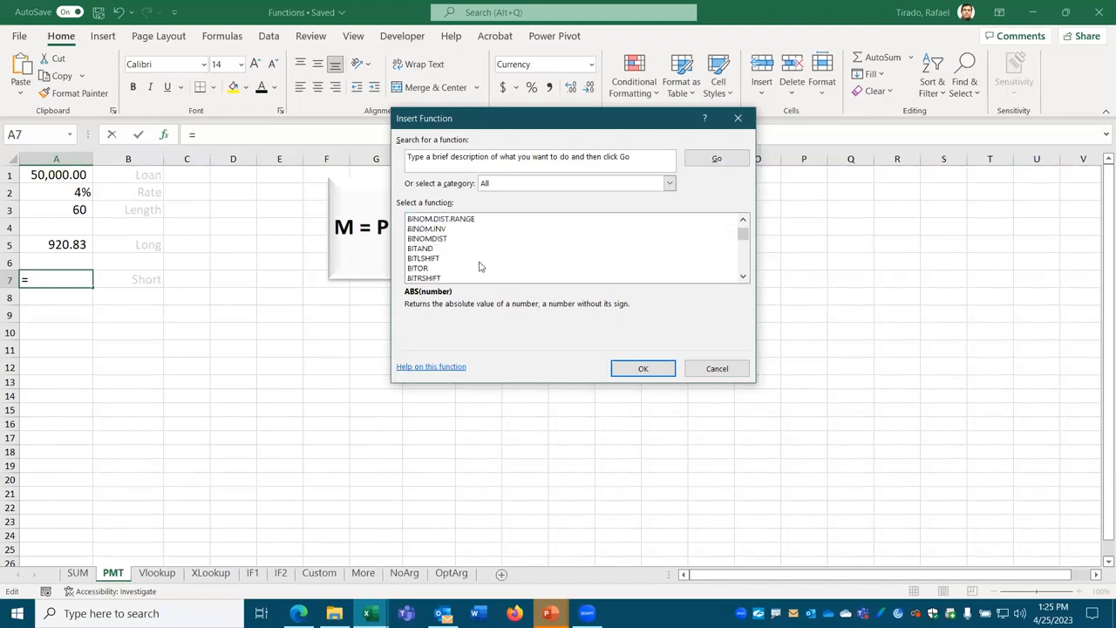
scroll(480, 266, down, 2)
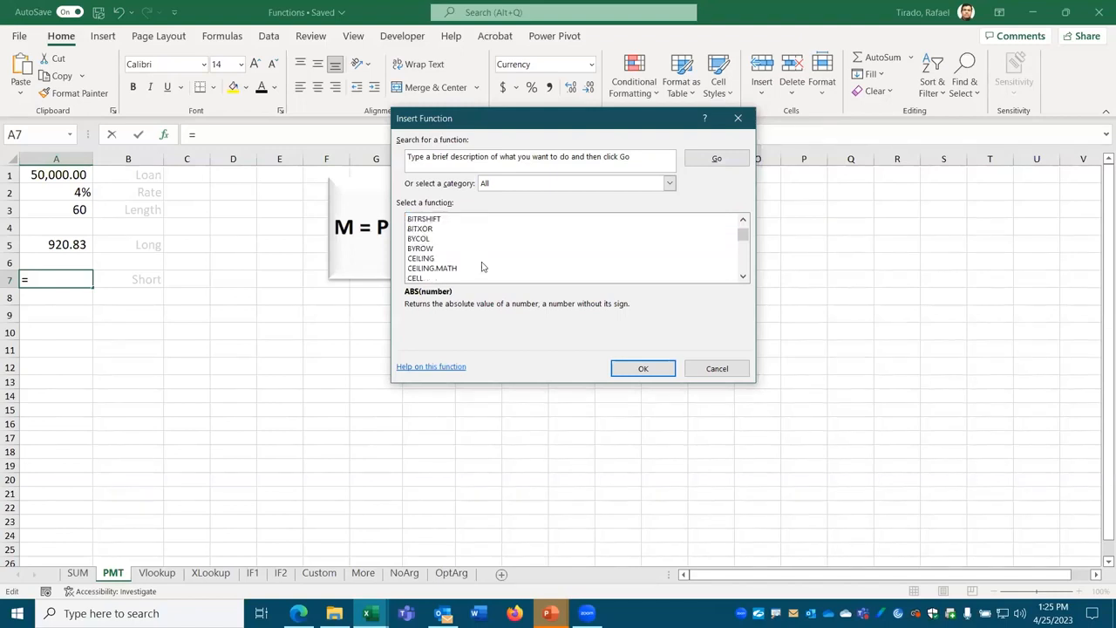
Step: Search the functions for pmt, circle the PMT description in red, and choose PMT for A7
click(633, 156)
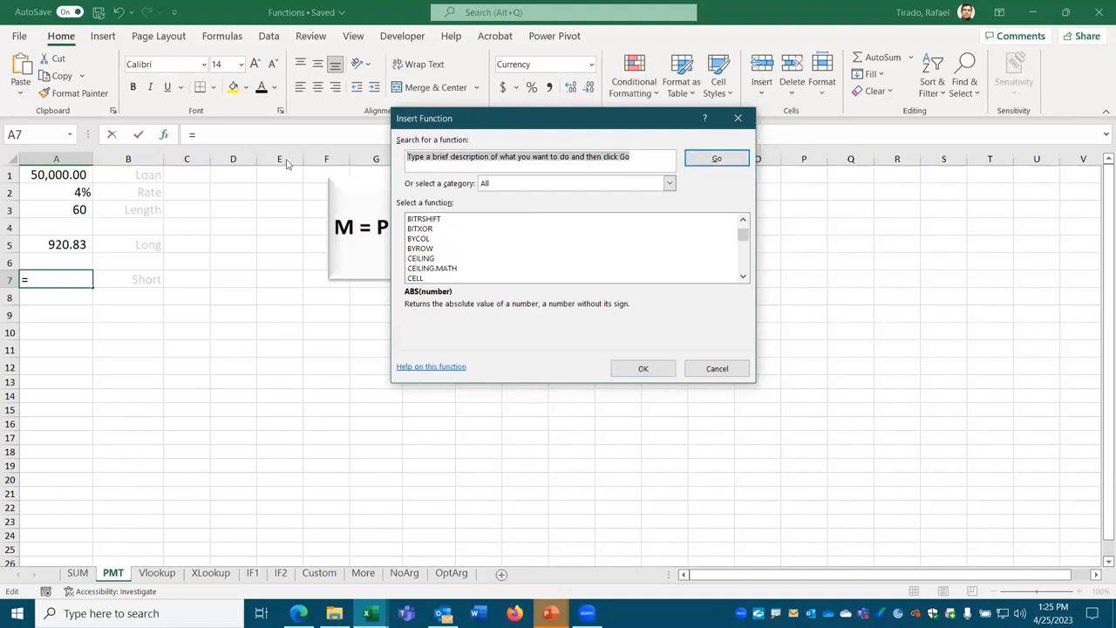
text(pmt)
key(BackSpace)
key(BackSpace)
key(BackSpace)
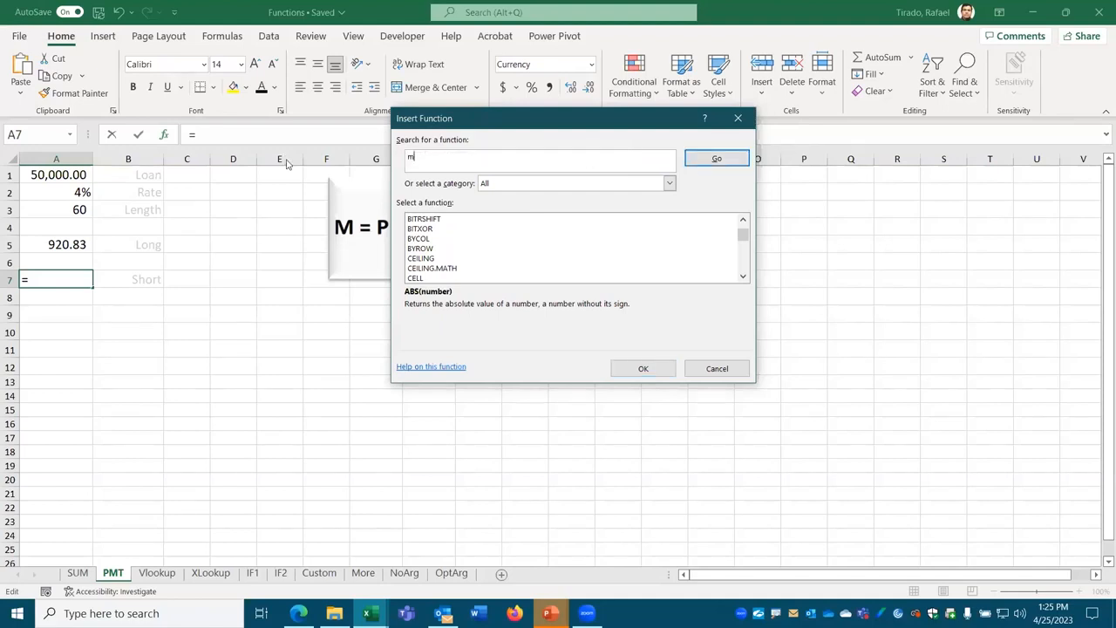
text(pmt)
click(704, 165)
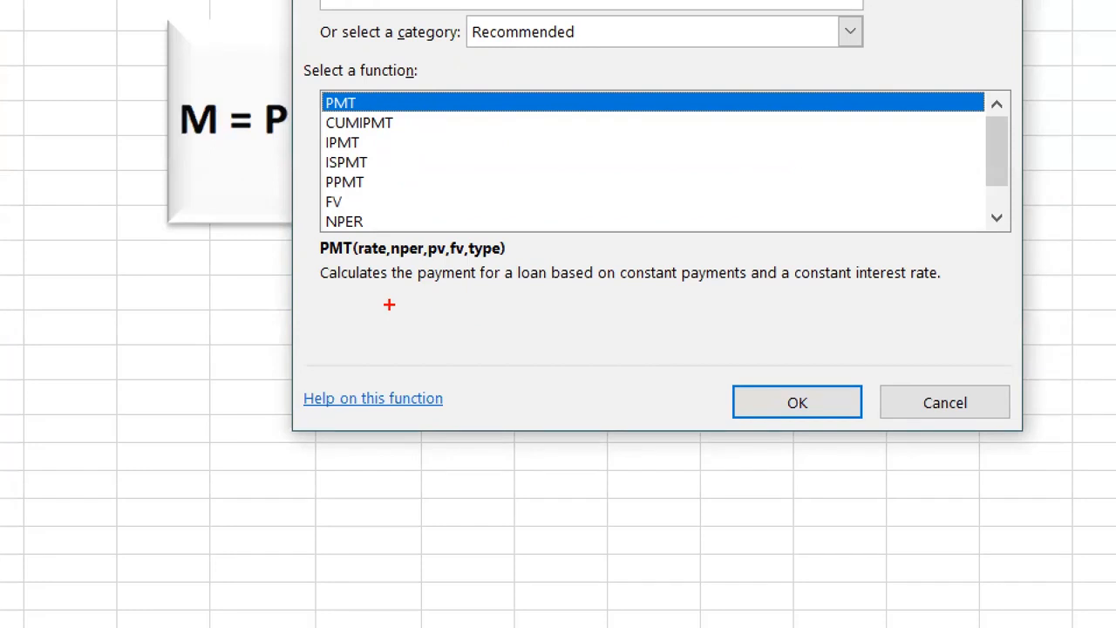
mouse_move(320, 290)
mouse_down()
mouse_move(773, 310)
mouse_move(960, 303)
mouse_move(886, 251)
mouse_move(354, 260)
mouse_move(305, 275)
mouse_move(335, 288)
mouse_up()
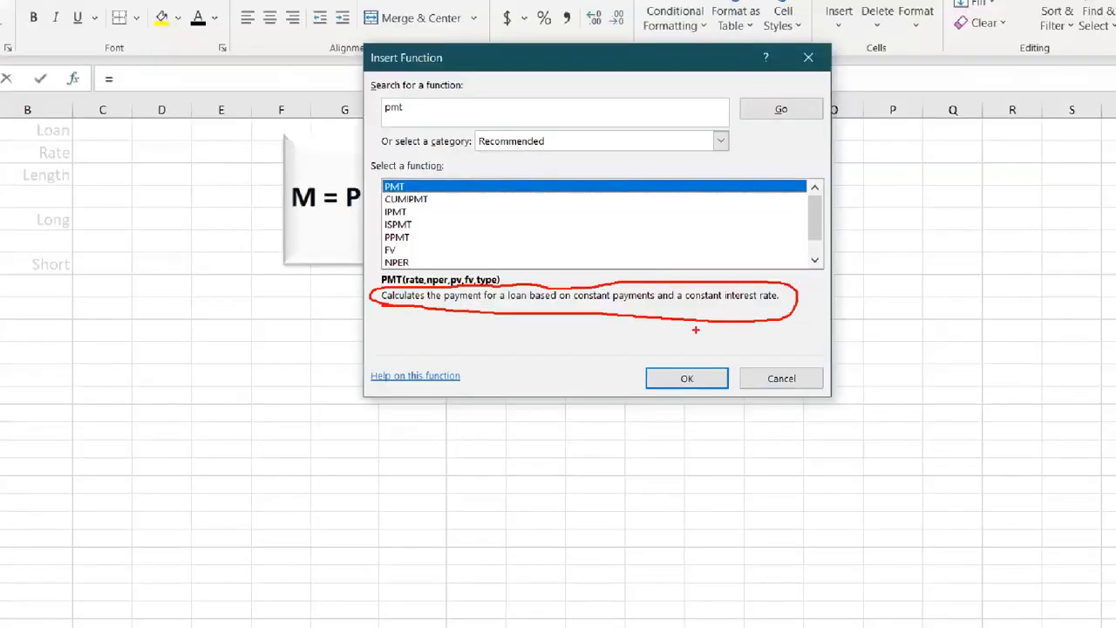
click(687, 377)
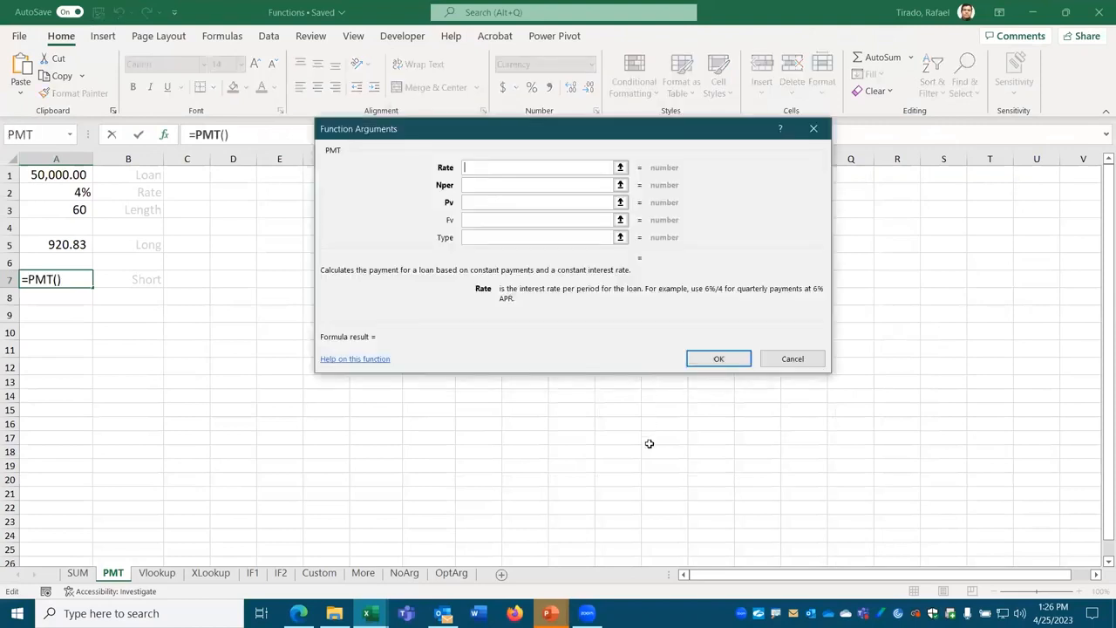
Step: Move the Function Arguments dialog slightly lower and set the PMT Rate argument to A2/12
drag(590, 133, 576, 152)
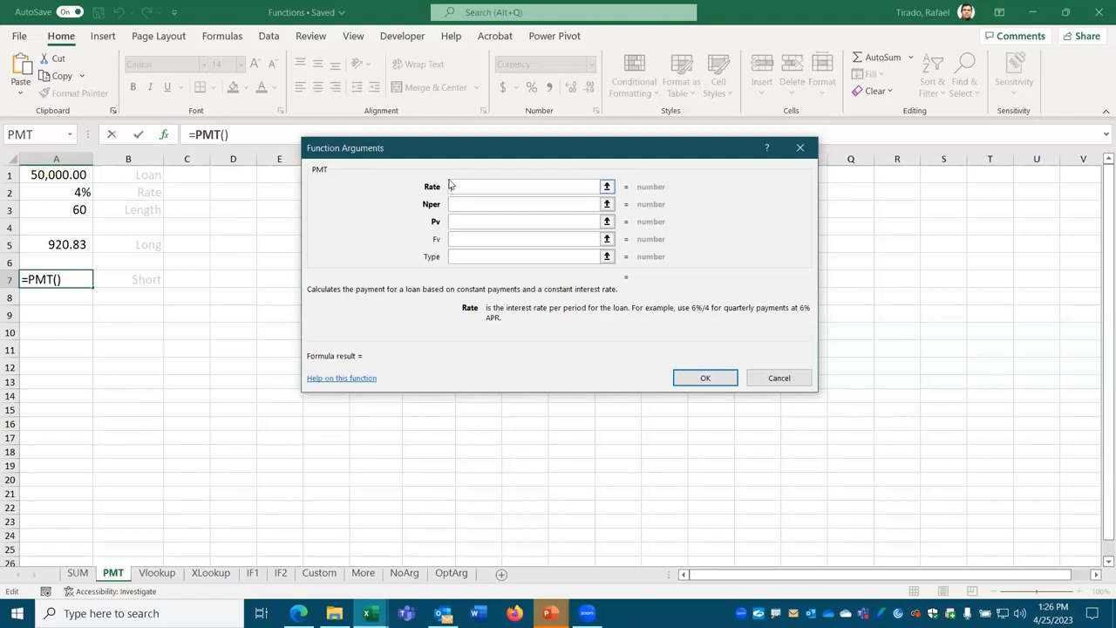
click(68, 192)
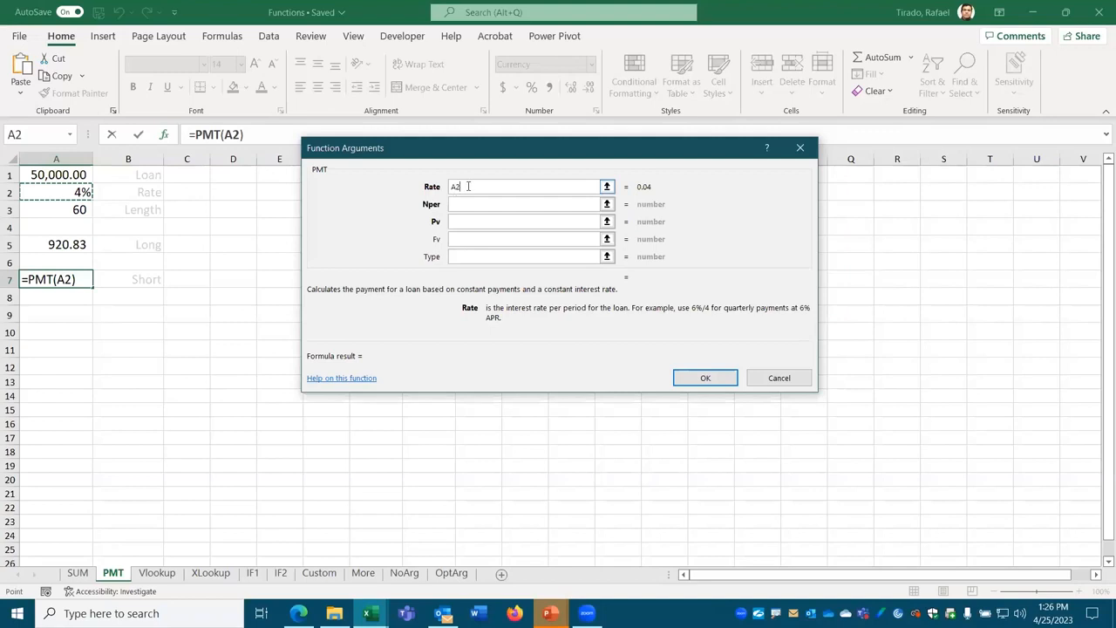
text(/)
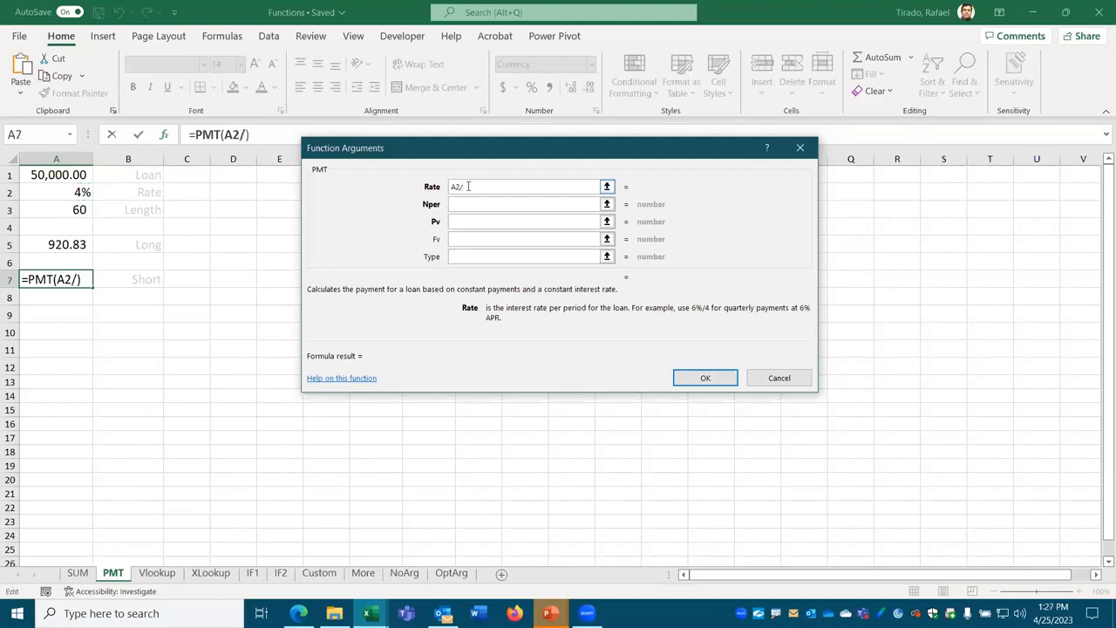
text(12)
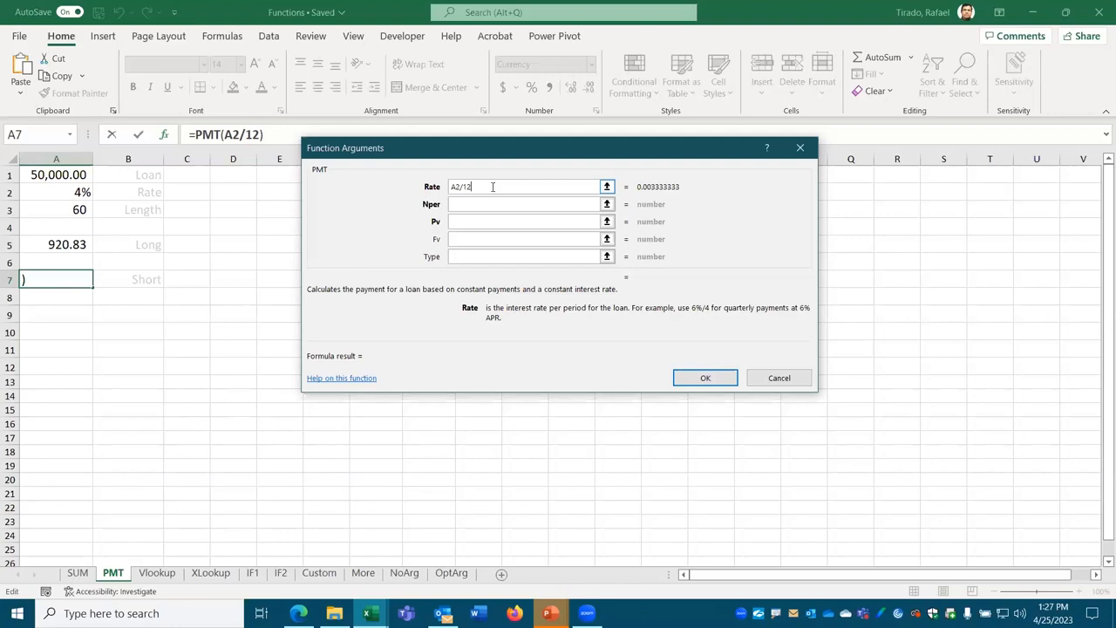
Step: Draw a red arrow from Nper to its description, and set Nper to A3 and Pv to A1
click(469, 204)
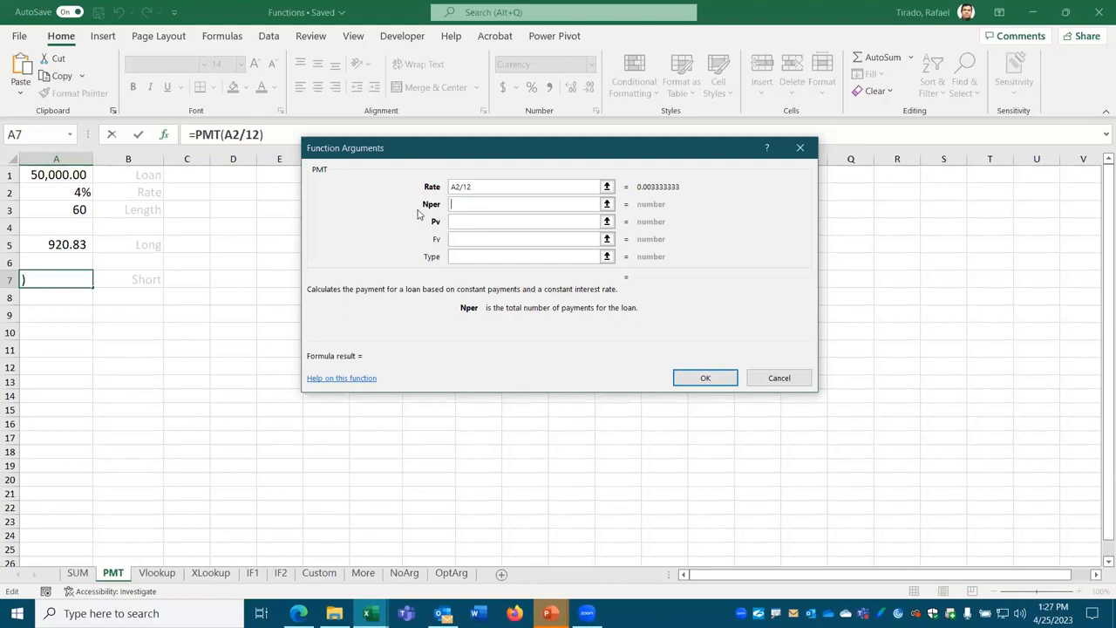
mouse_move(420, 202)
mouse_down()
mouse_move(394, 251)
mouse_move(445, 337)
mouse_move(509, 328)
mouse_up()
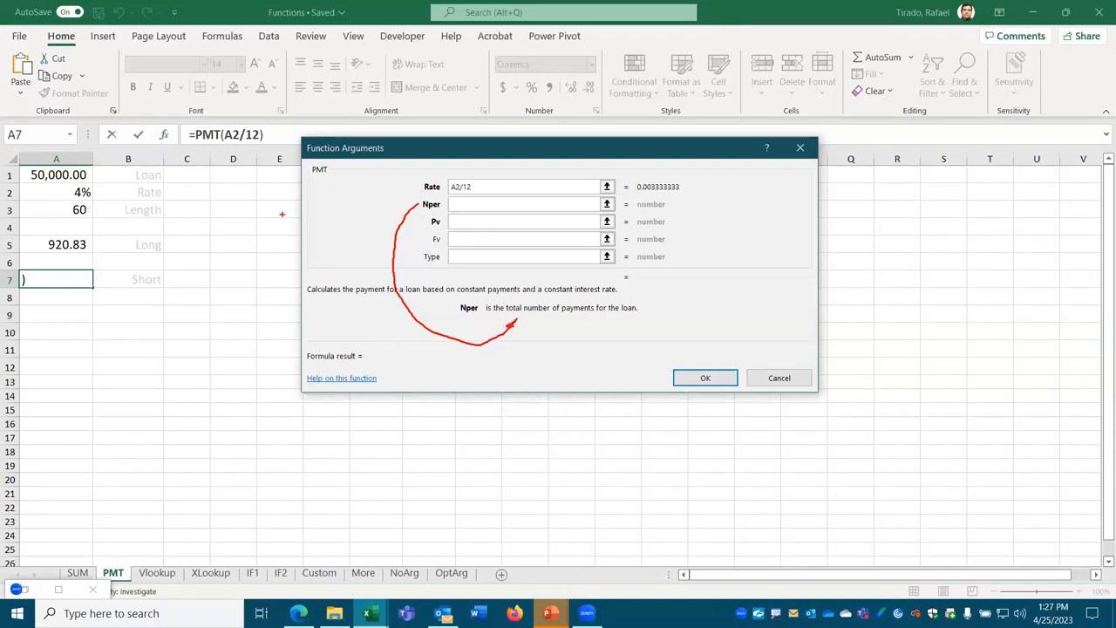
key(Escape)
click(68, 210)
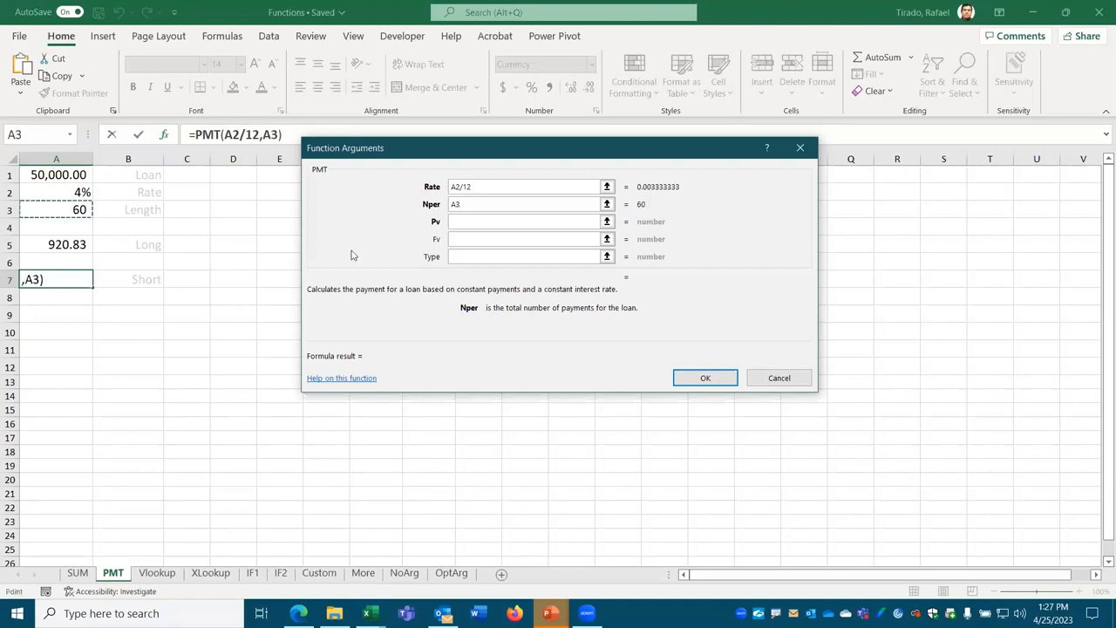
click(461, 223)
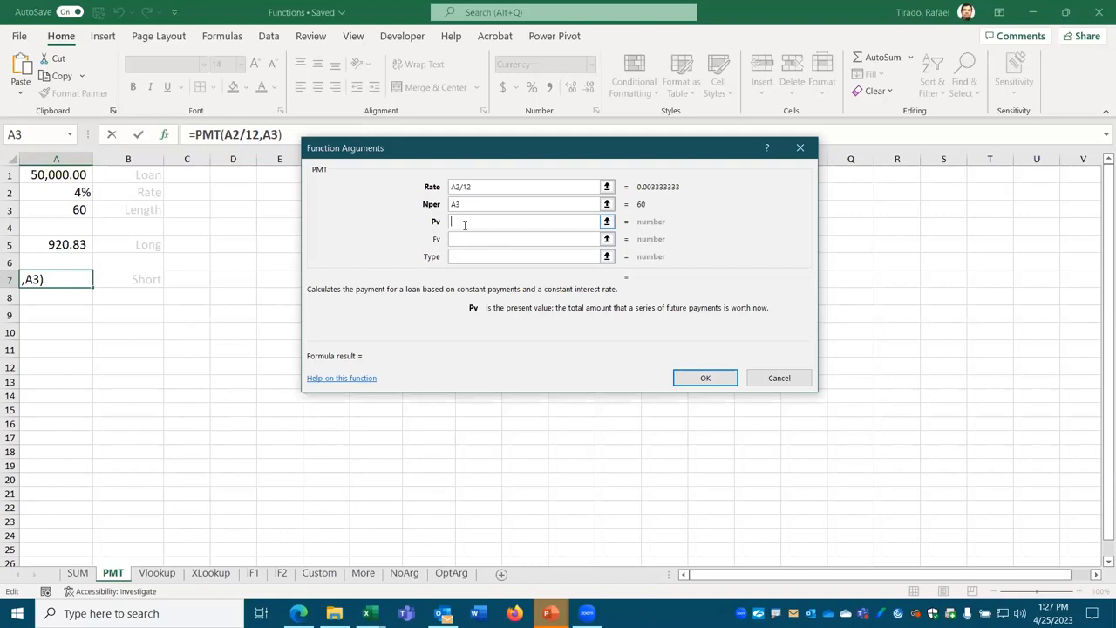
click(47, 174)
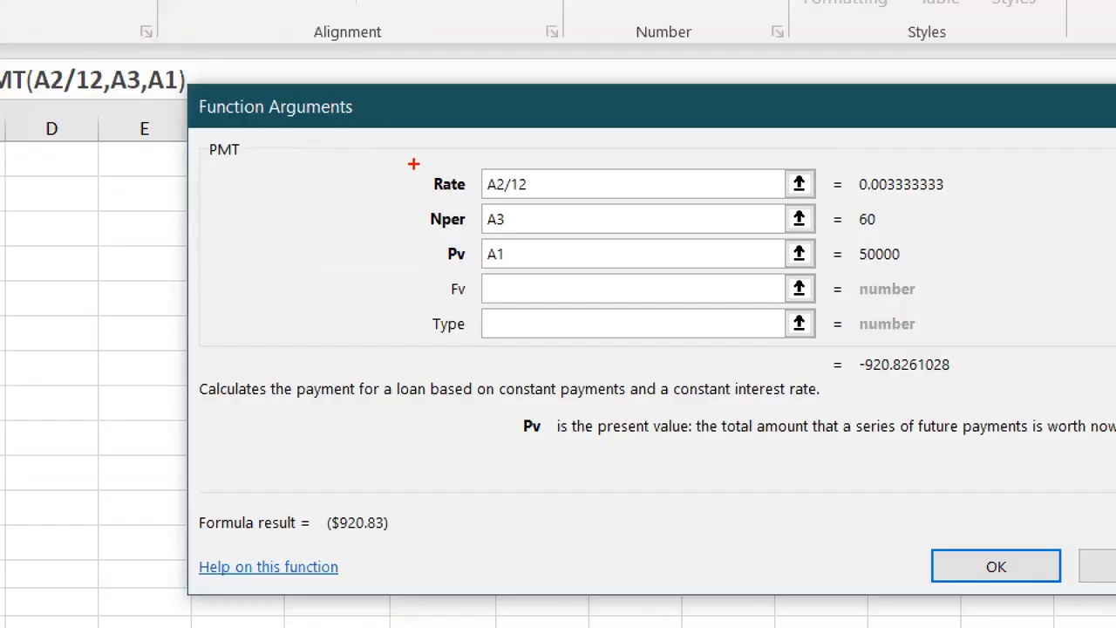
Step: Mark the required arguments, the optional Fv and Type, and the result in red, and confirm the PMT formula in A7
drag(414, 164, 421, 272)
mouse_move(443, 285)
mouse_down()
mouse_move(429, 337)
mouse_move(485, 324)
mouse_move(471, 280)
mouse_move(434, 289)
mouse_up()
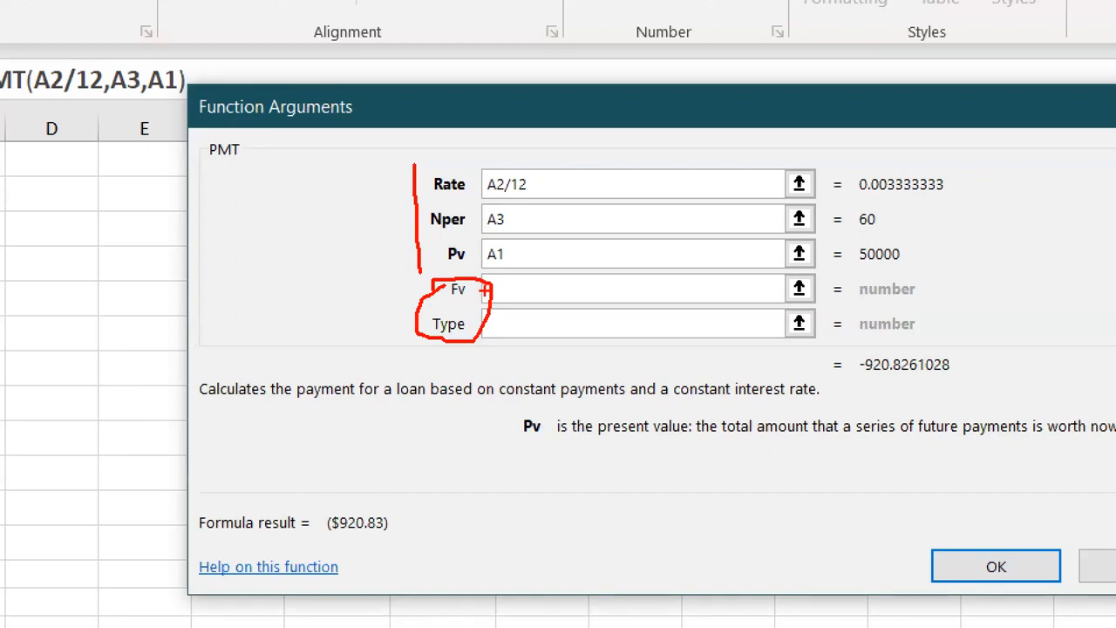
mouse_move(957, 347)
mouse_down()
mouse_move(905, 335)
mouse_move(843, 360)
mouse_move(909, 389)
mouse_move(962, 370)
mouse_move(926, 352)
mouse_up()
drag(870, 376, 898, 367)
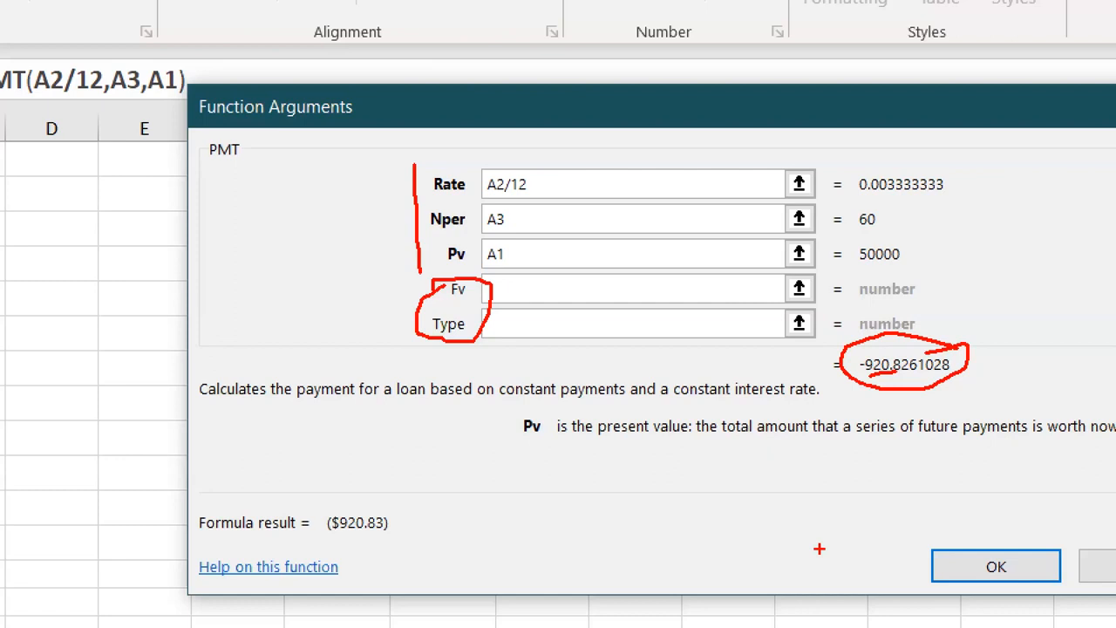
key(Escape)
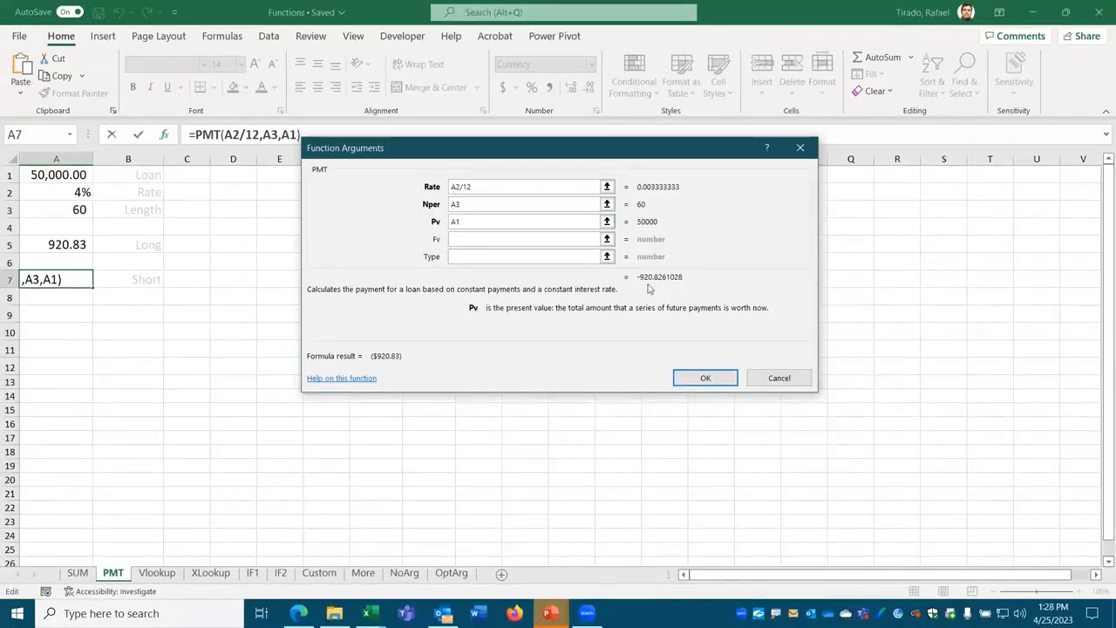
click(703, 378)
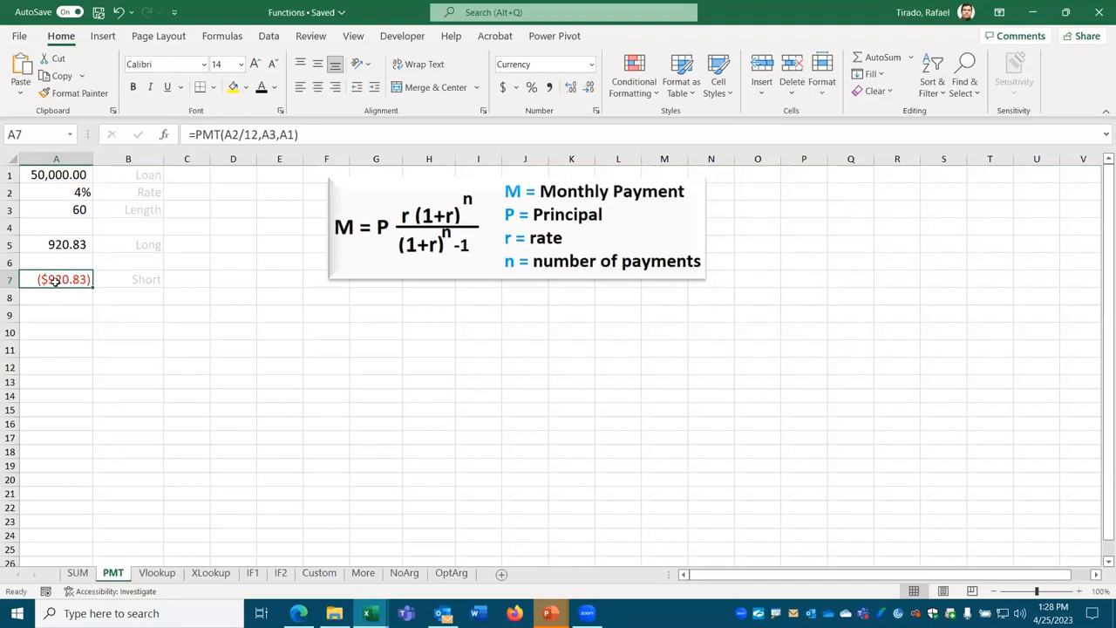
Step: Link the A7 and A5 payments with a red curve and review A7's PMT arguments without changing them
mouse_move(88, 277)
mouse_down()
mouse_move(106, 267)
mouse_move(102, 250)
mouse_up()
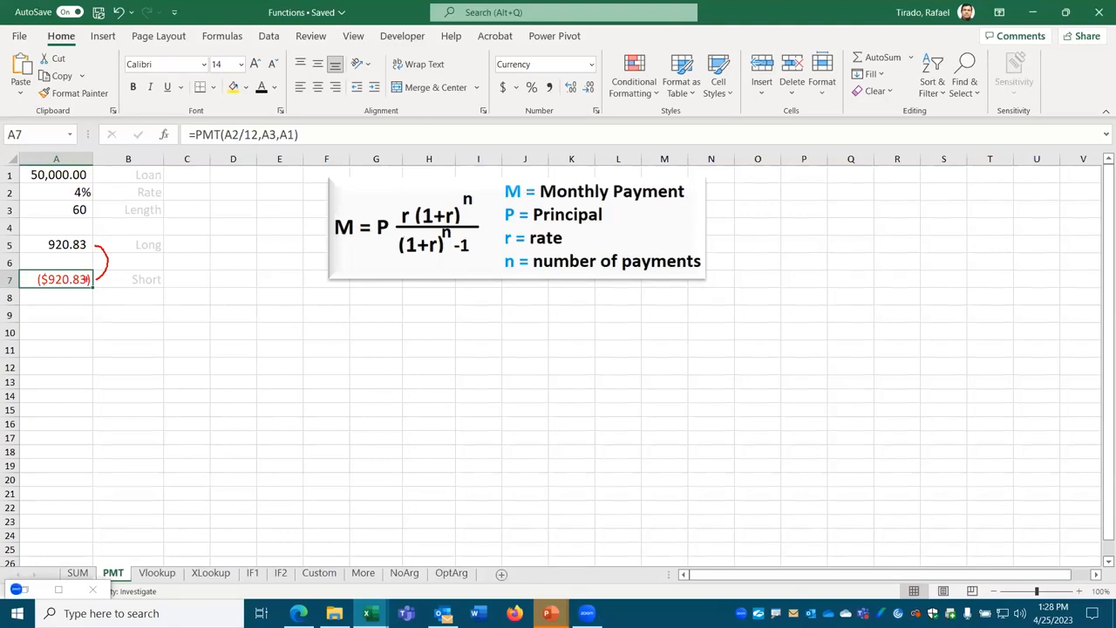
key(Escape)
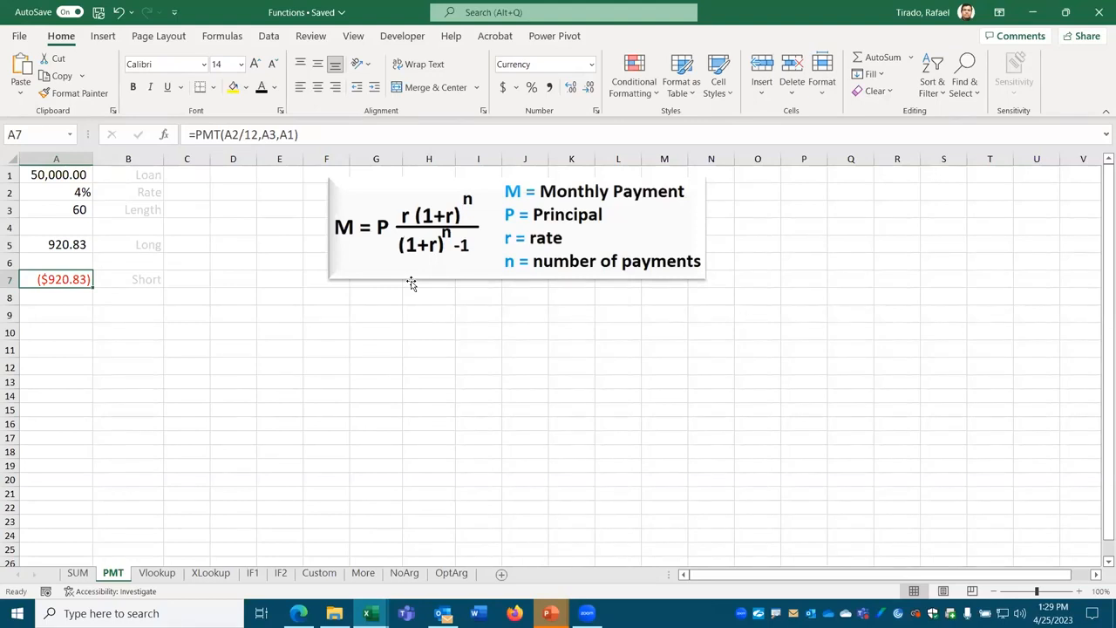
click(164, 135)
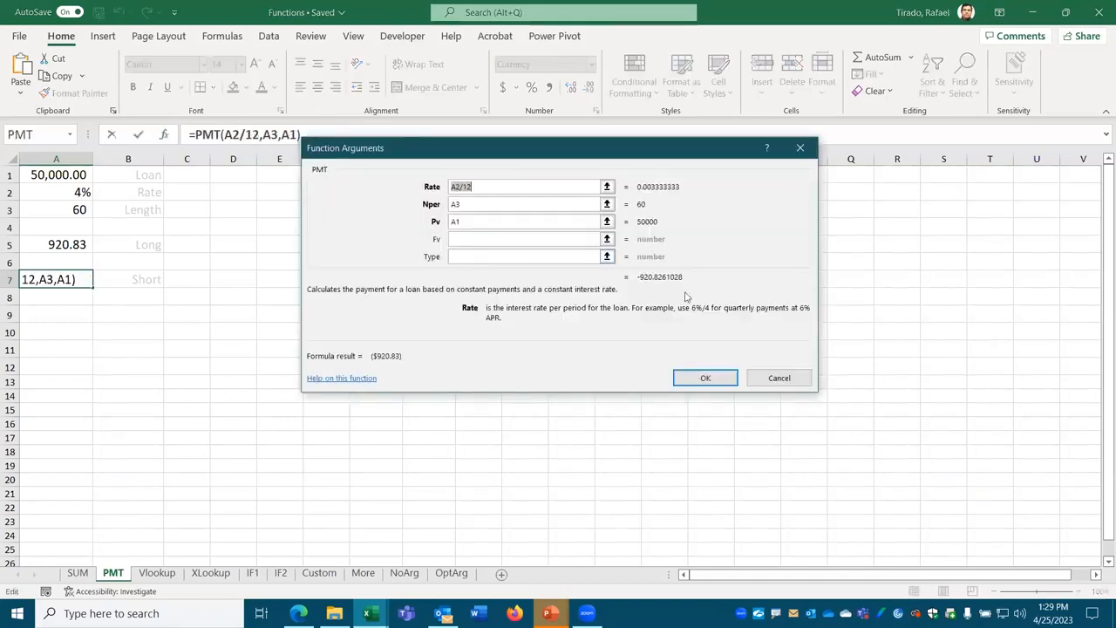
click(778, 377)
Step: Open Insert Function for the empty cell A9, check the recently used functions, and close it without inserting one
click(78, 315)
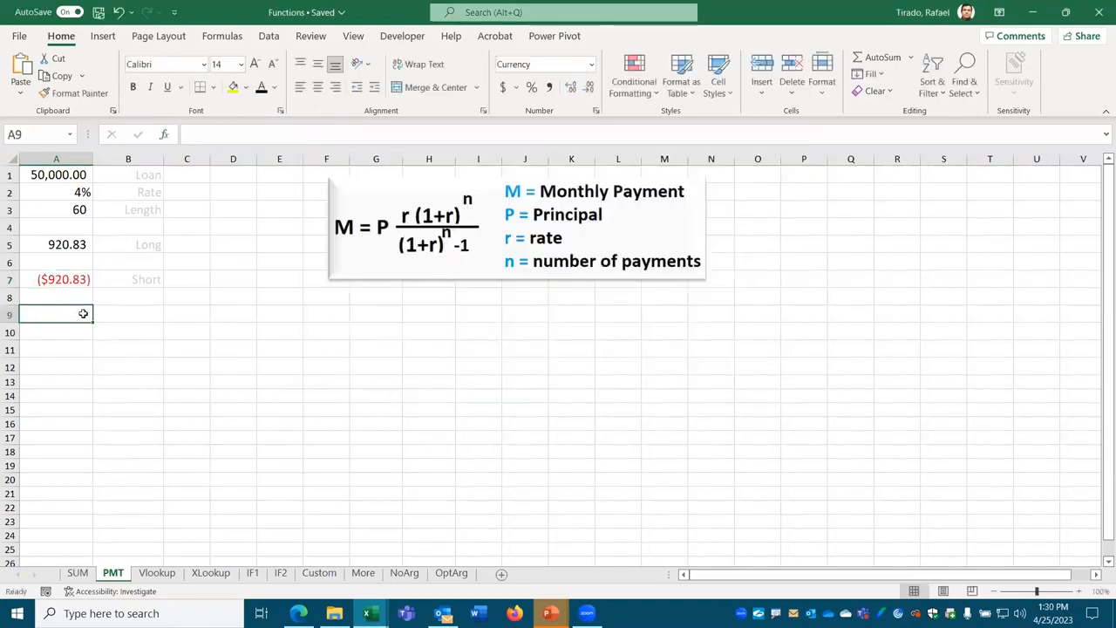
click(166, 136)
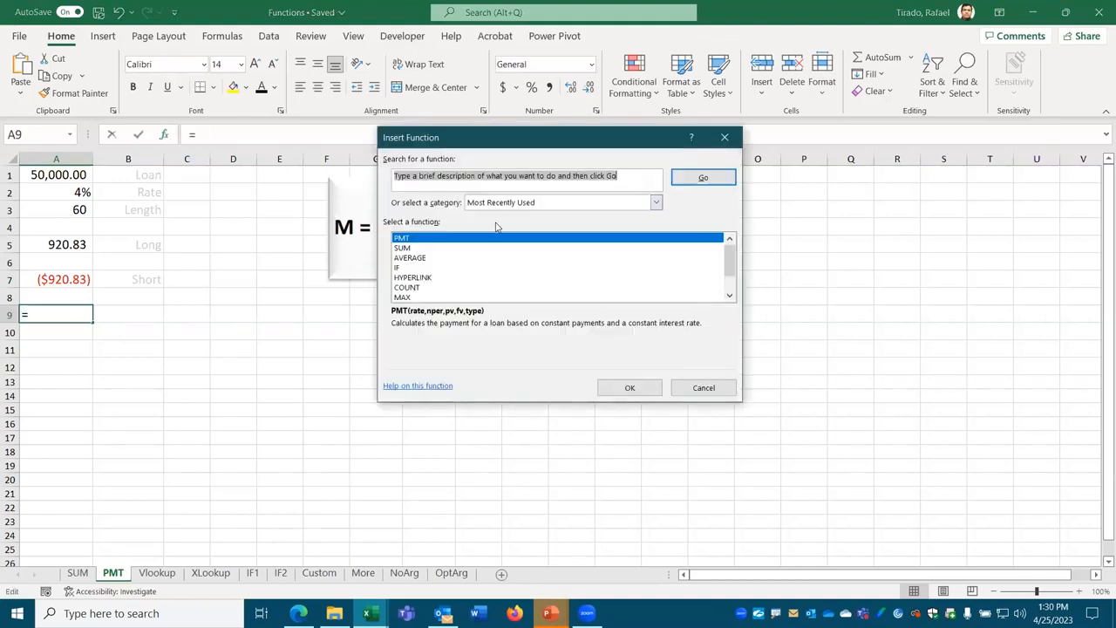
click(695, 390)
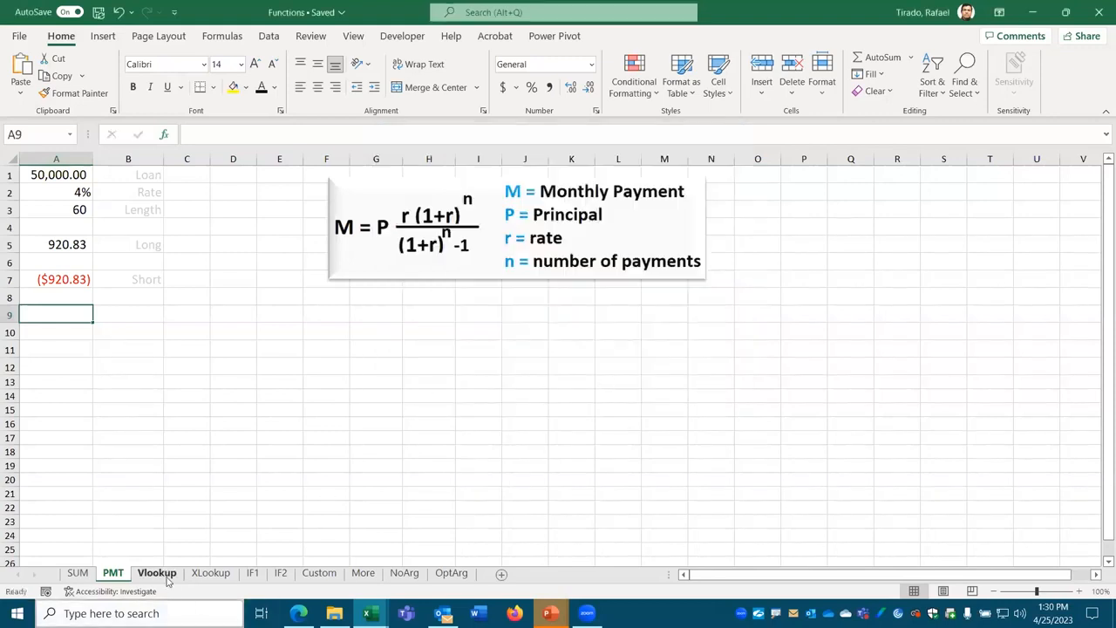
Step: Go to the Vlookup sheet and examine the BSCID, Name and Email Address cells of the first record
click(166, 577)
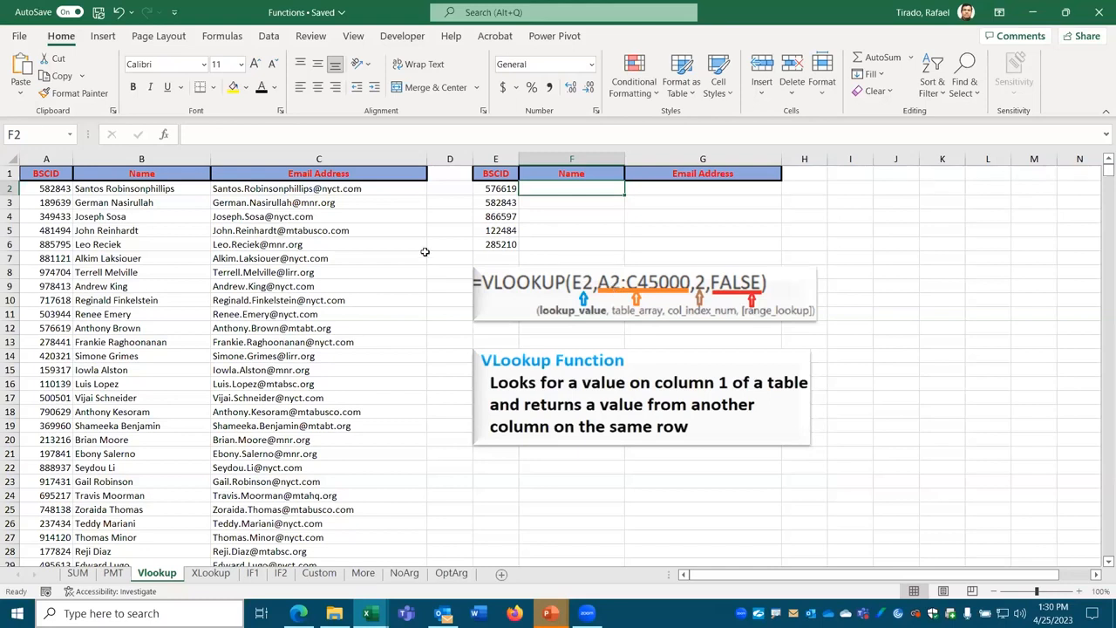
click(58, 190)
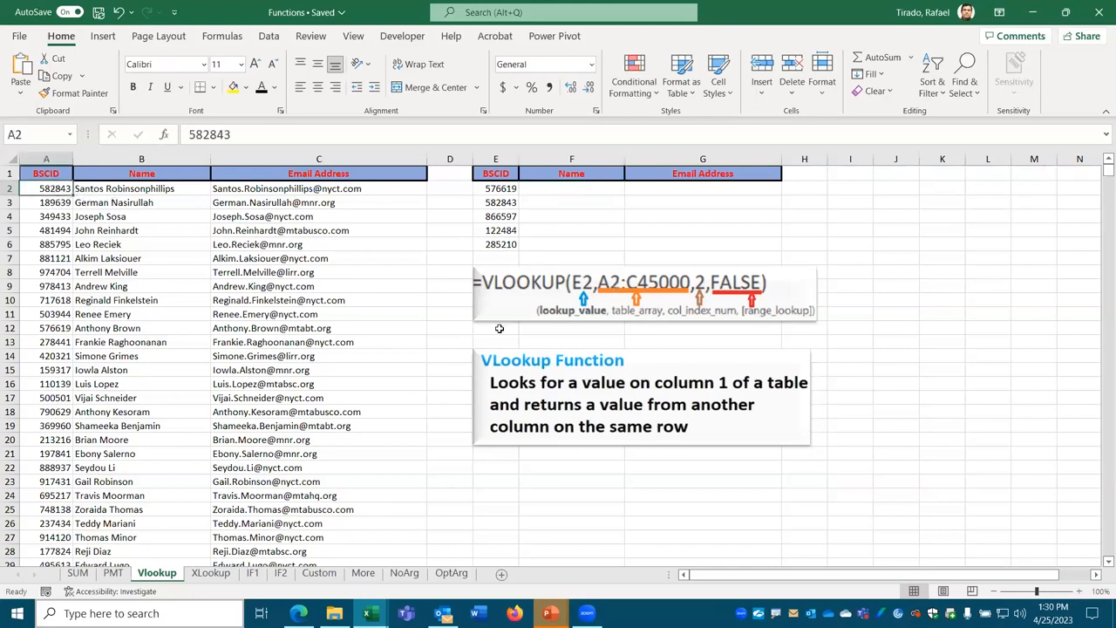
key(Right)
key(Right)
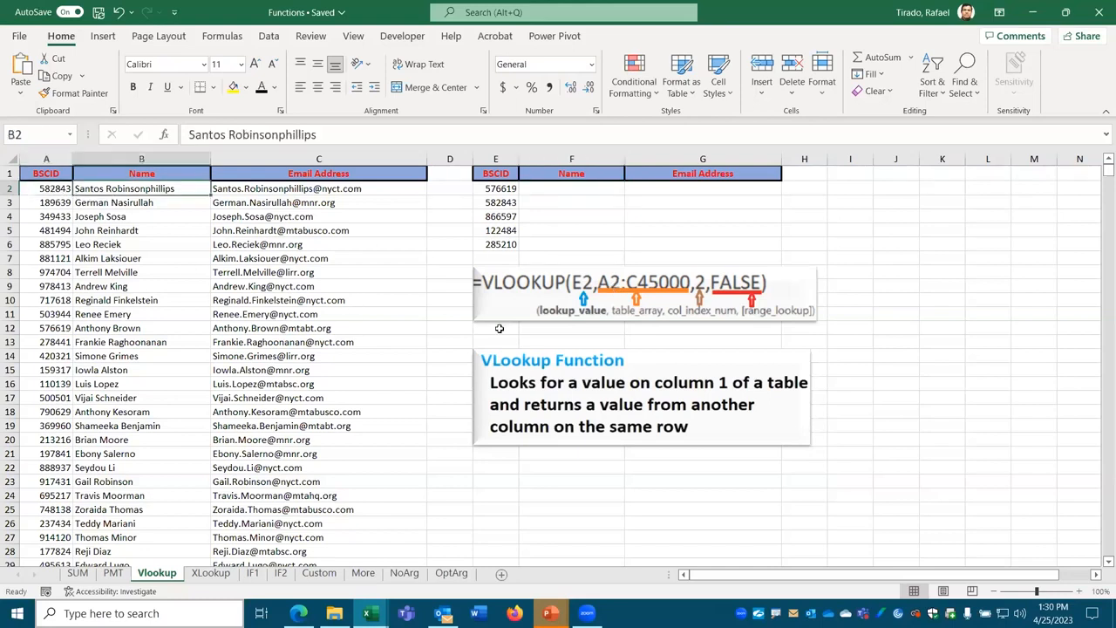
key(Left)
key(Left)
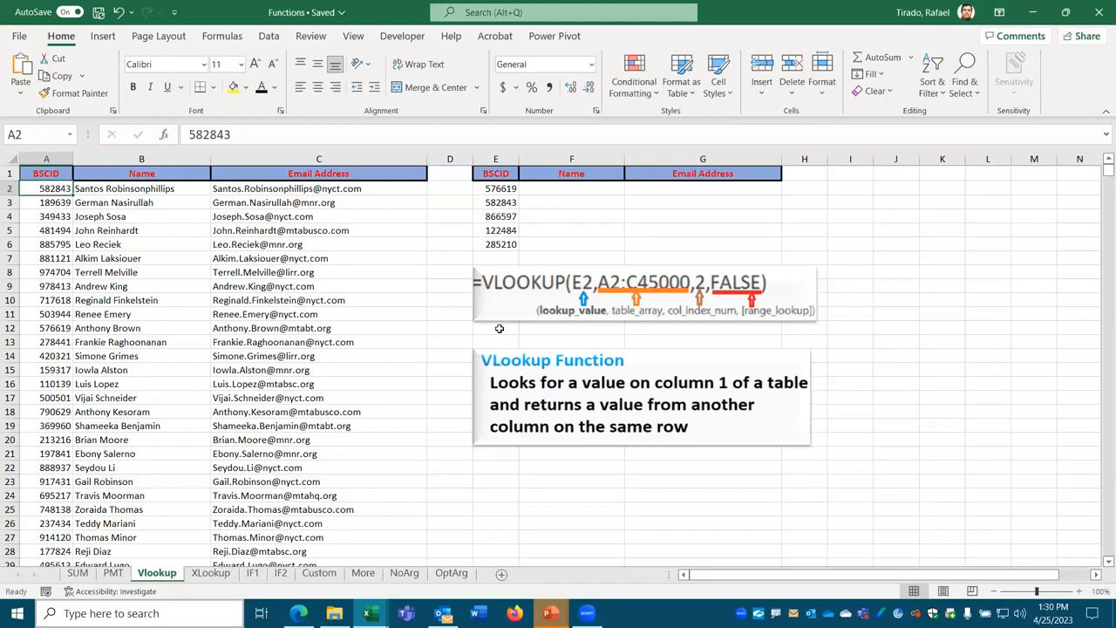
Step: Examine the first record's cells and check where the BSCID list in column A ends and begins
key(Right)
key(Right)
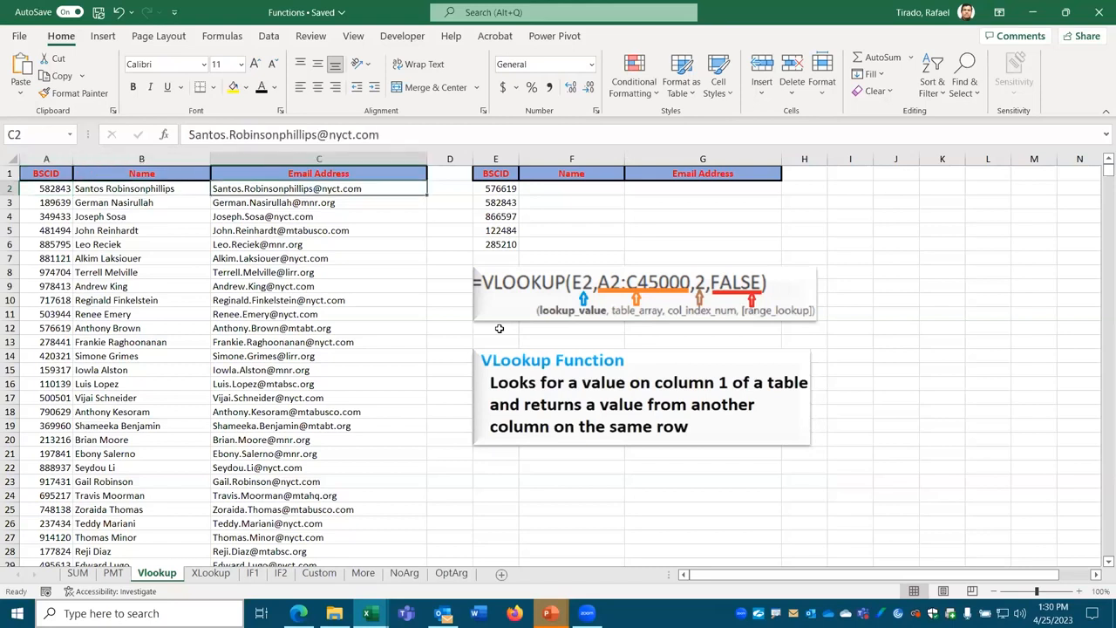
key(Left)
key(Left)
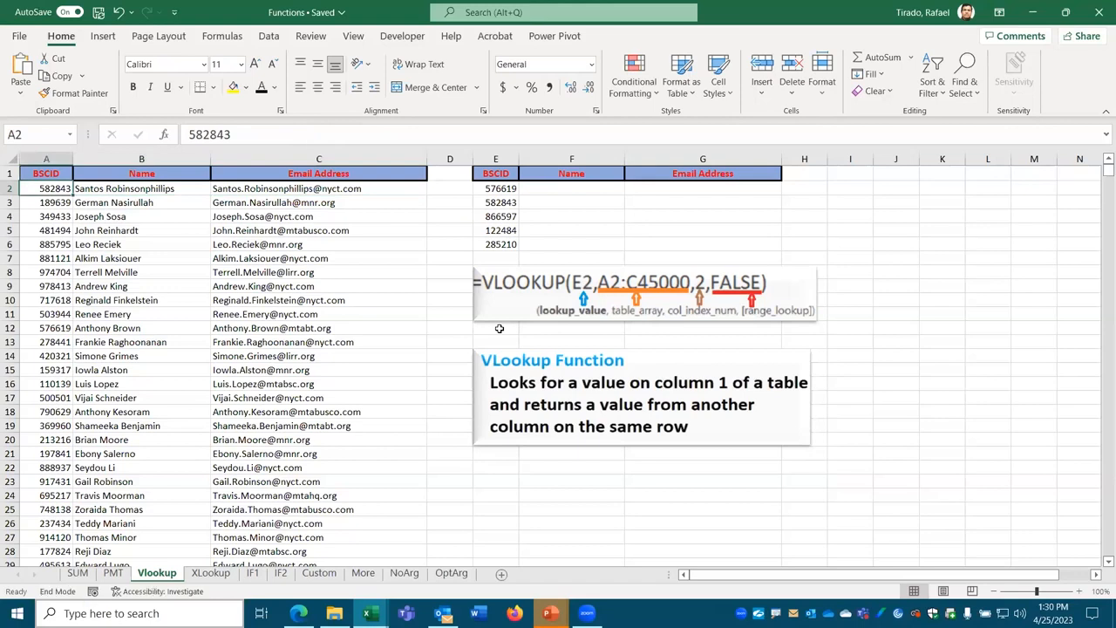
key(ctrl+Down)
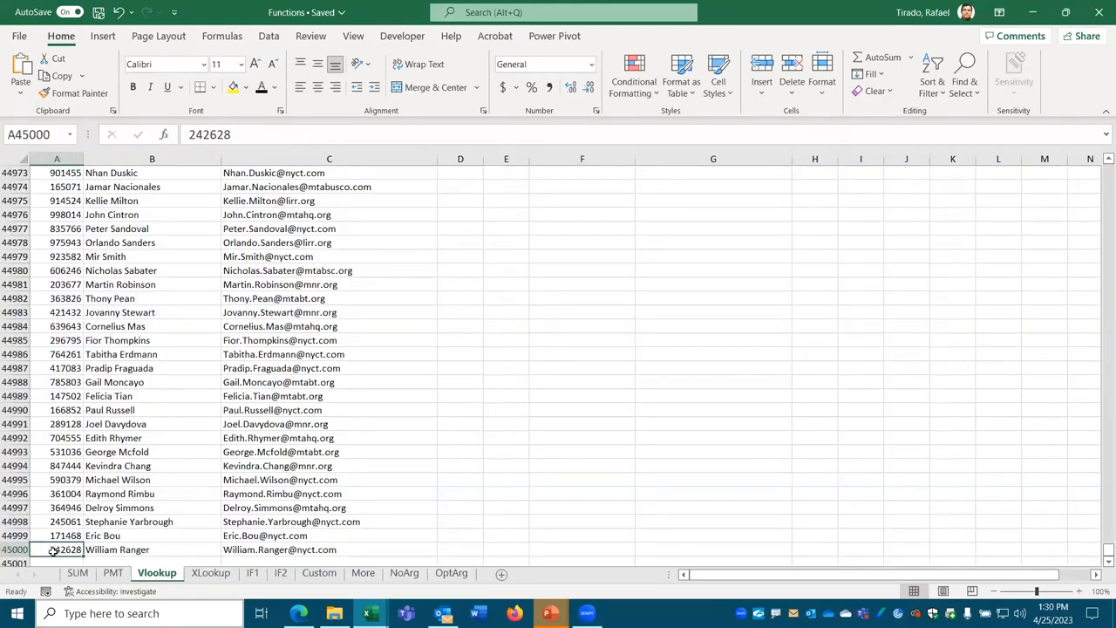
key(ctrl+Up)
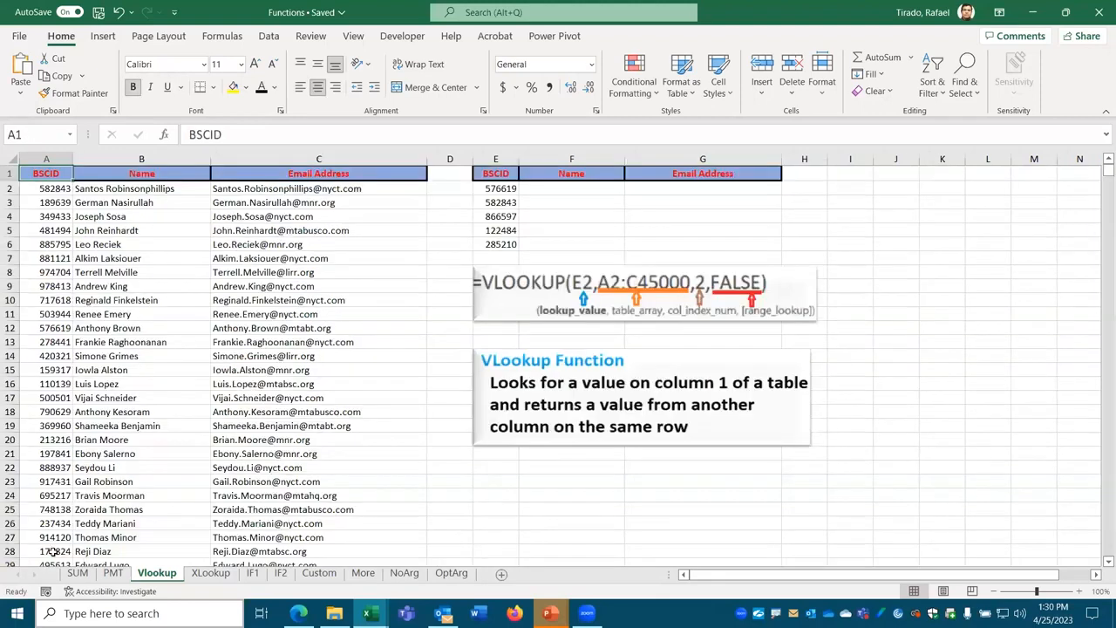
Step: Examine the lookup BSCIDs in E2:E6 and return to the one in E2
key(Right)
key(Right)
key(Right)
key(Right)
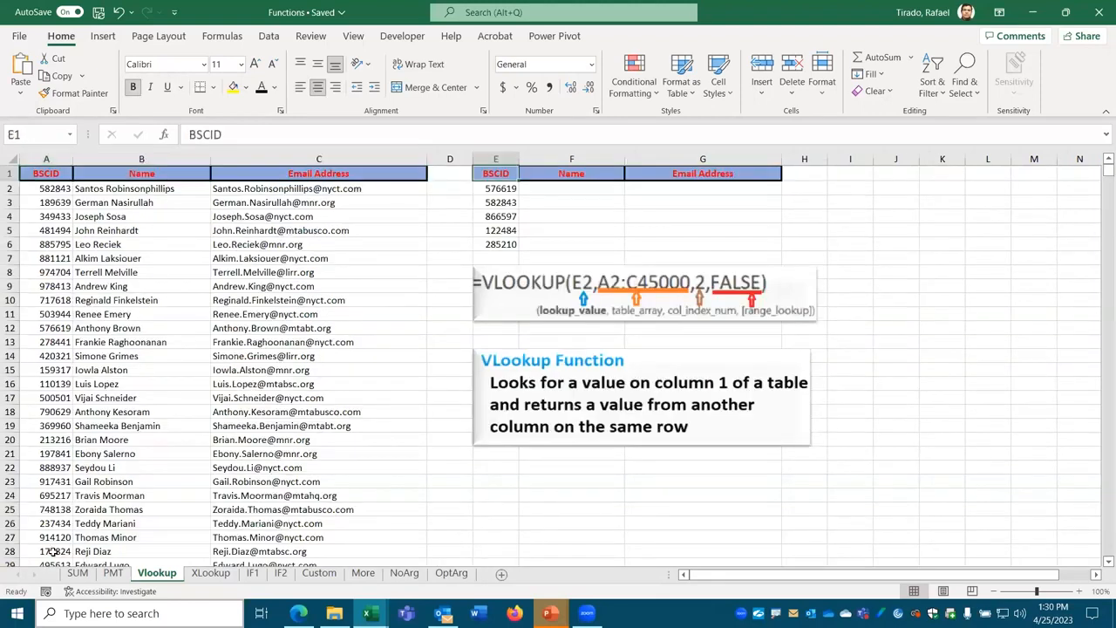
key(Down)
key(shift+Down)
key(shift+Down)
key(shift+Down)
key(shift+Down)
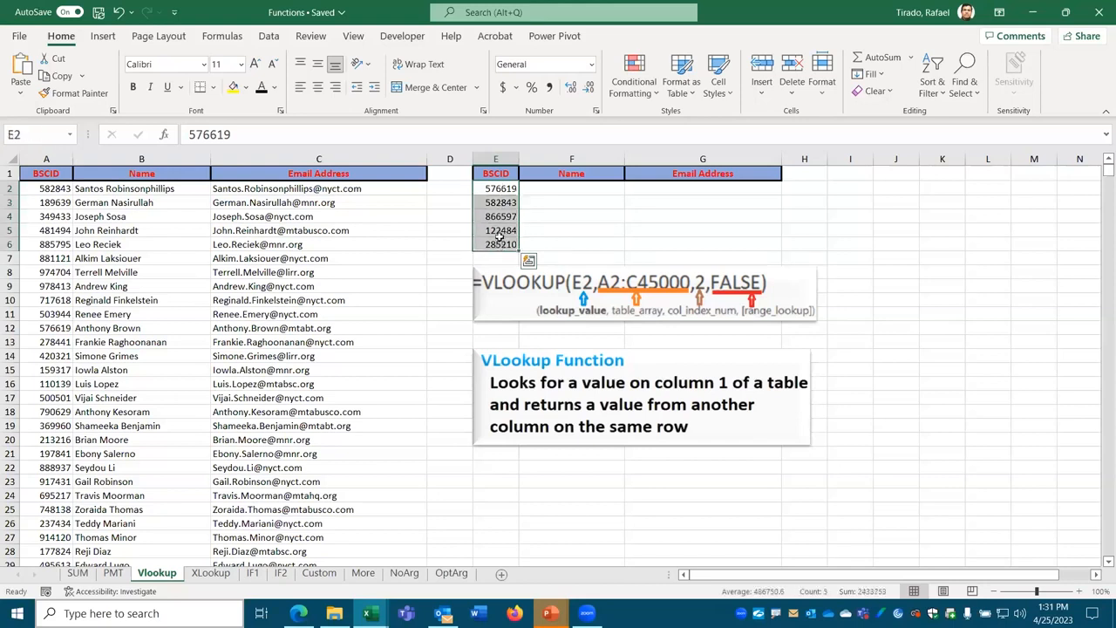
click(499, 189)
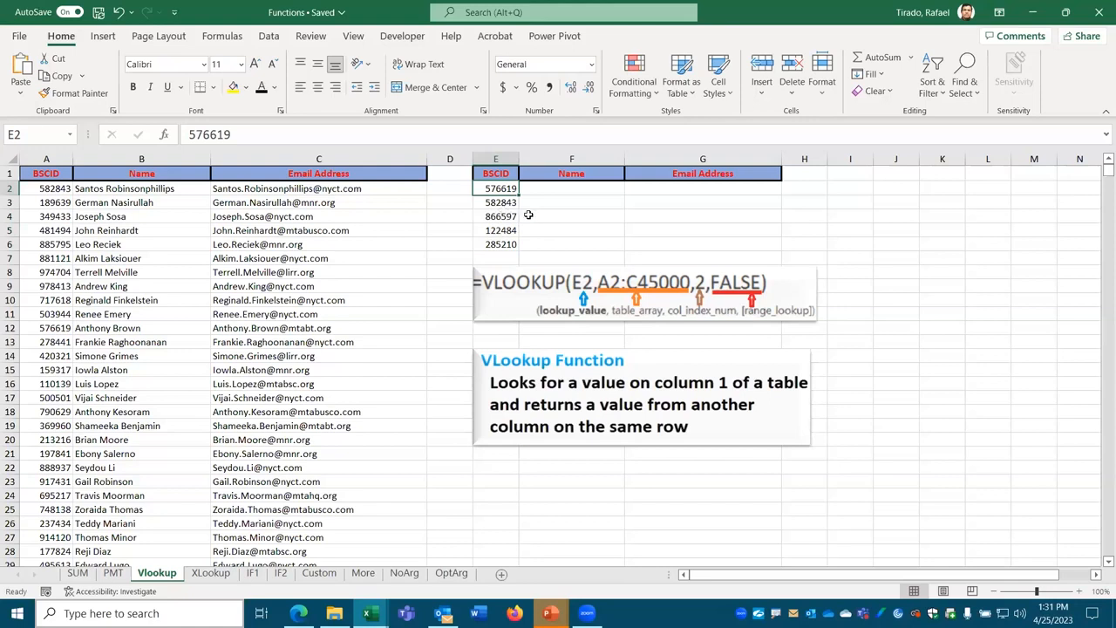
Step: Try to find the BSCID from E2 by searching only the Name column B
click(140, 160)
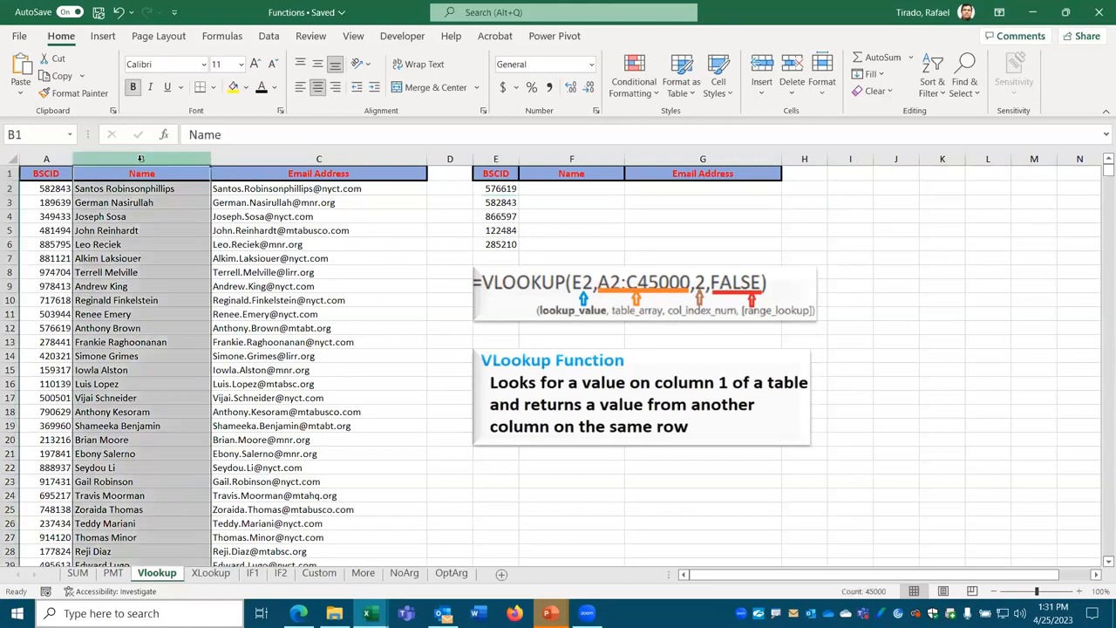
key(ctrl+f)
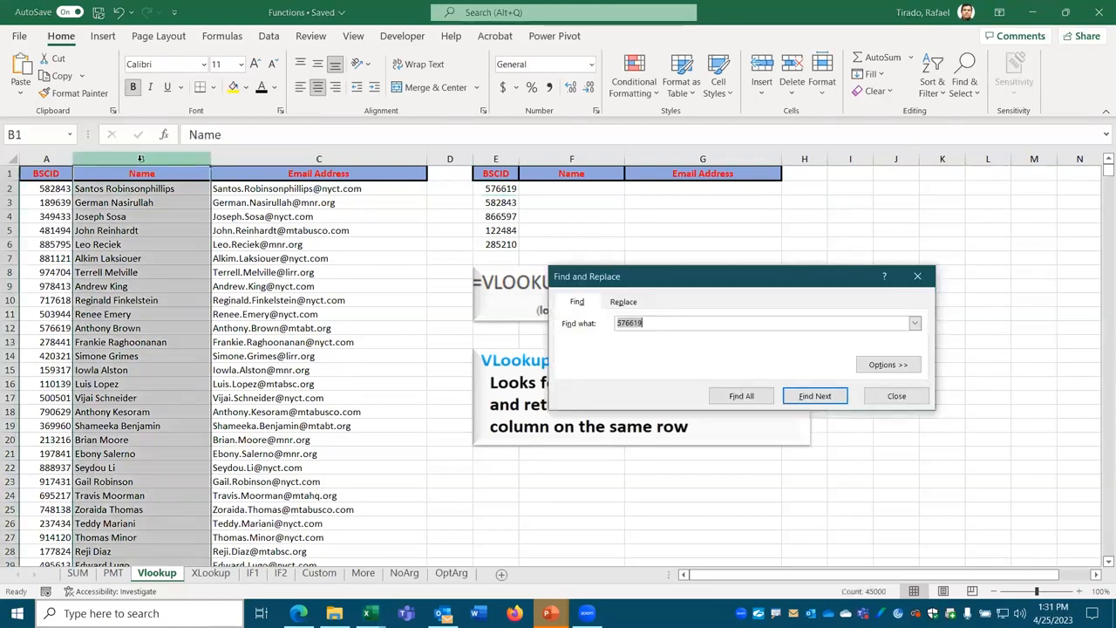
text(57)
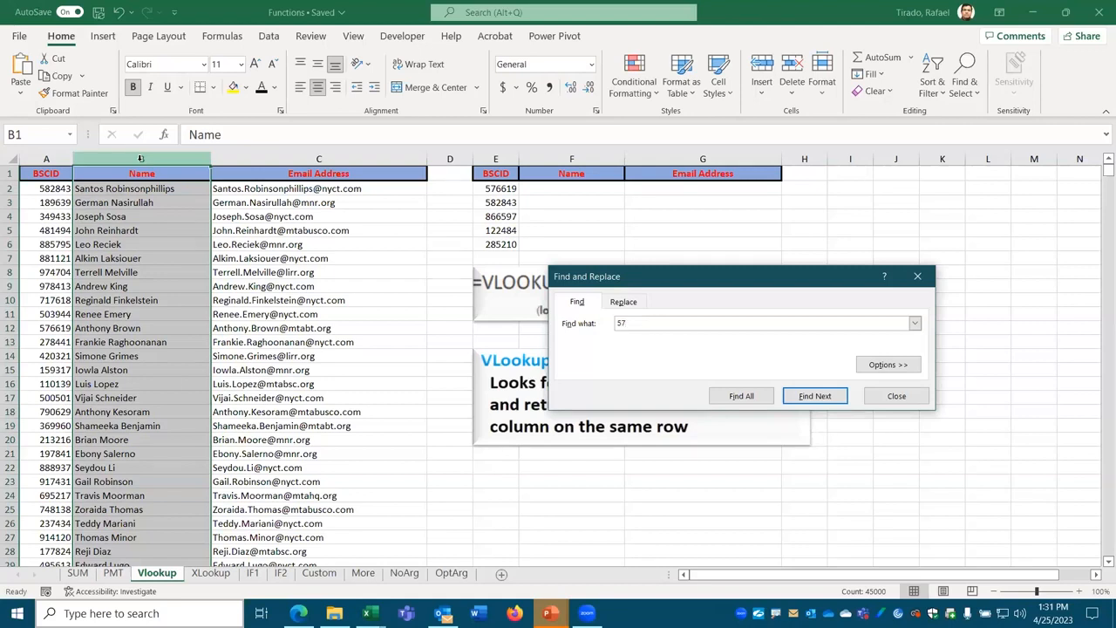
text(6619)
key(Return)
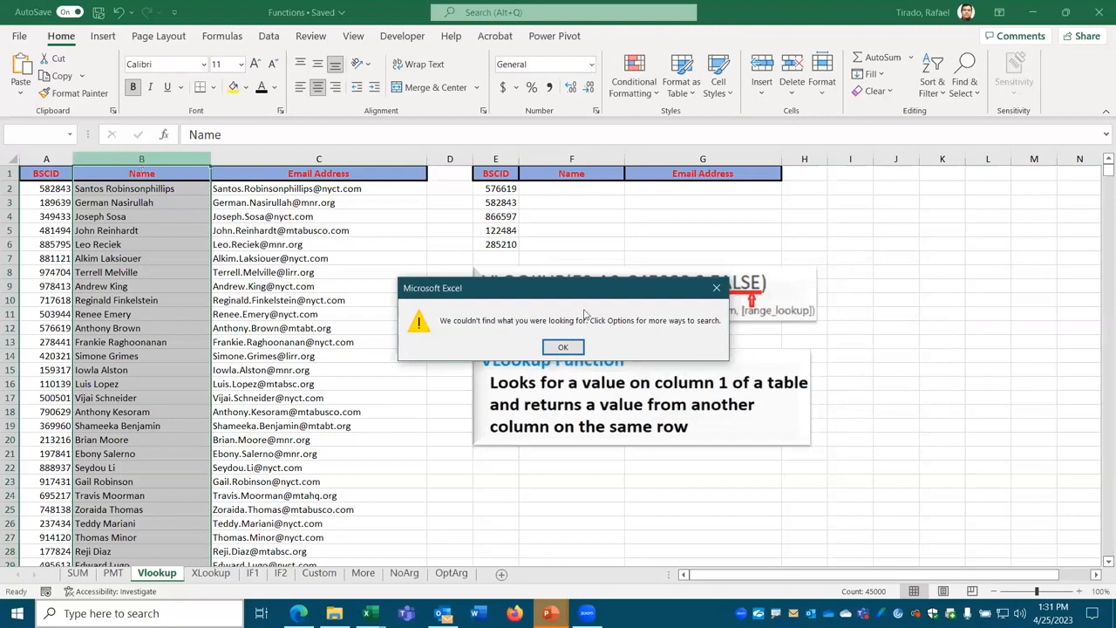
click(572, 347)
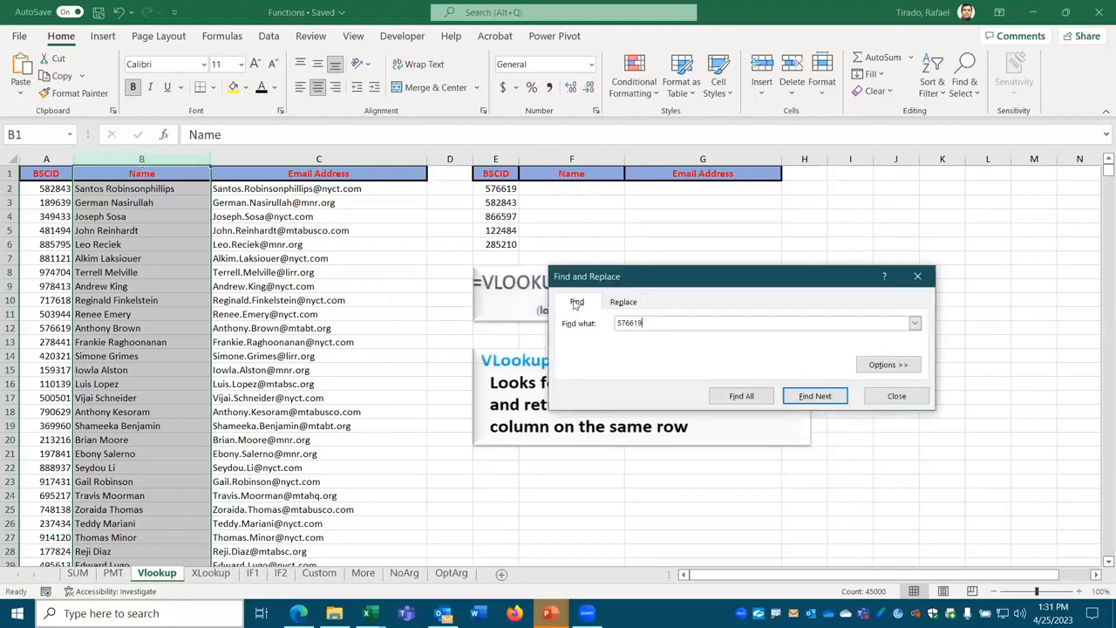
Step: Re-enter E2's BSCID as the search term and repeat the search in the Name column
double_click(671, 325)
text(576619)
click(807, 397)
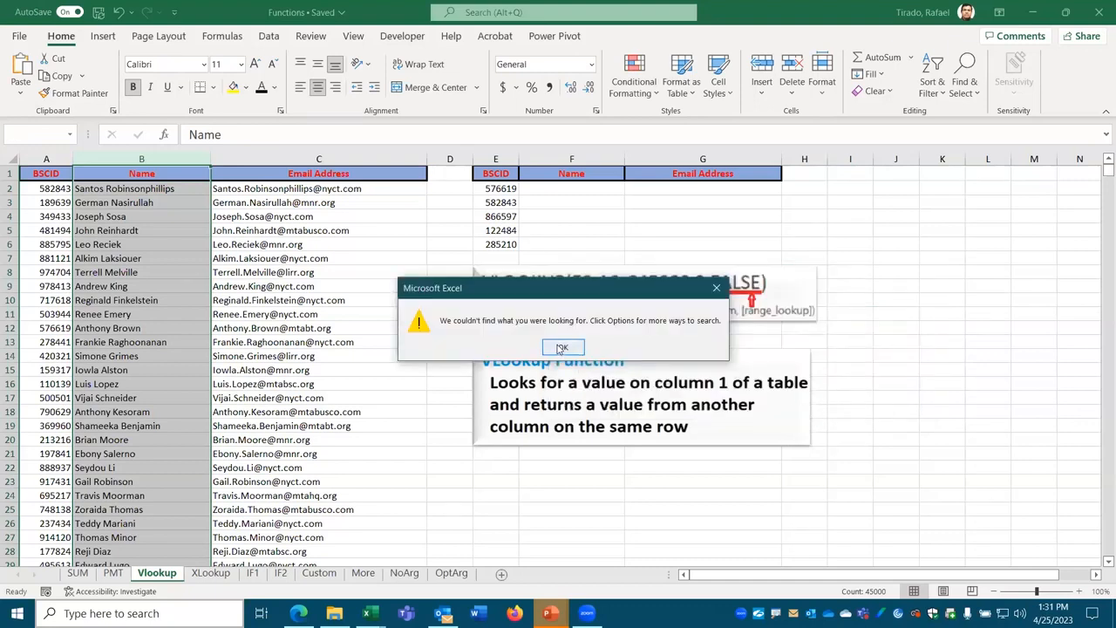
click(562, 348)
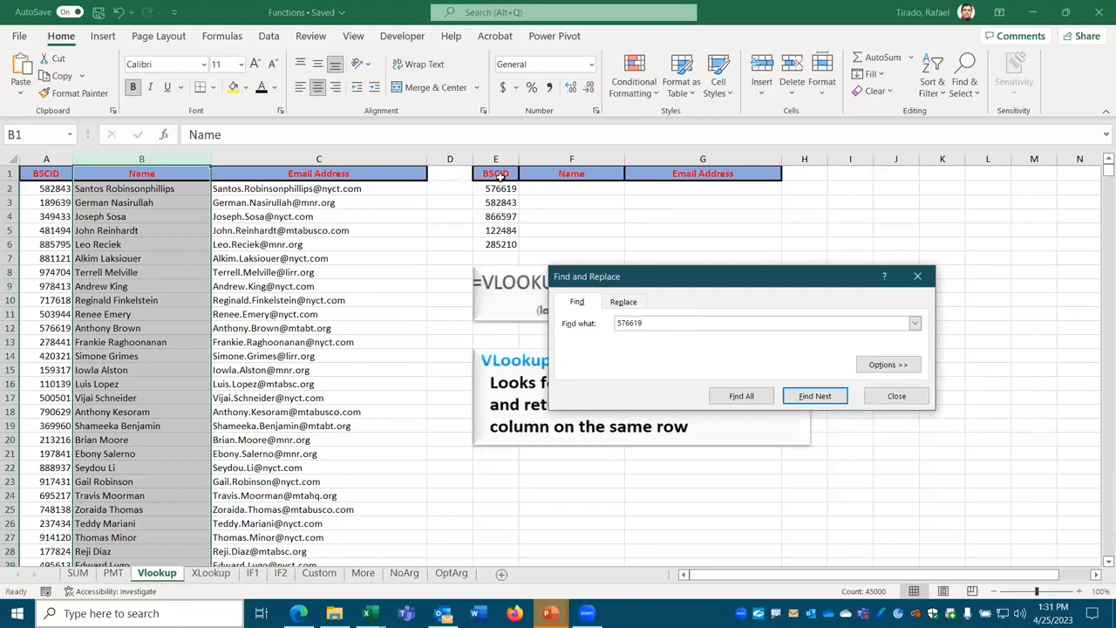
Step: Search the BSCID column A for the same BSCID and close Find and Replace
click(126, 173)
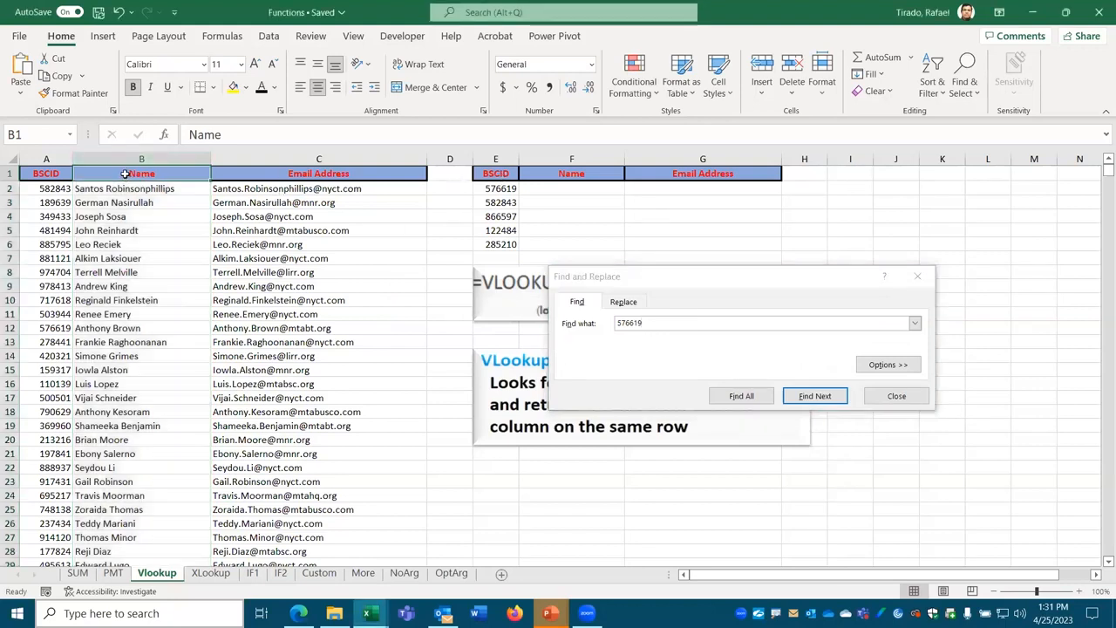
click(42, 160)
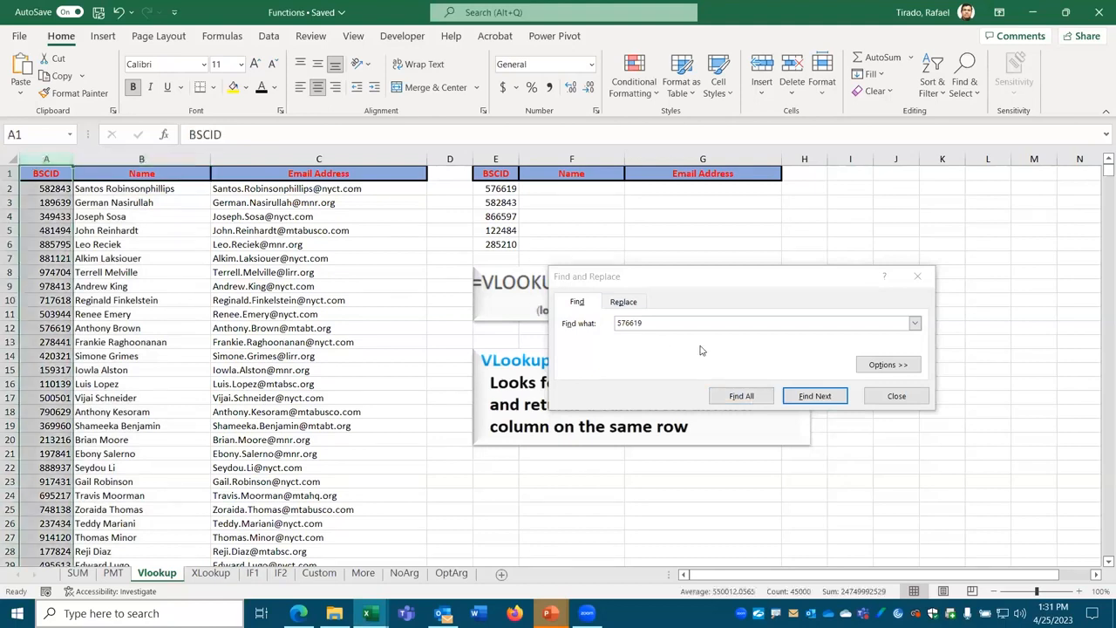
click(813, 396)
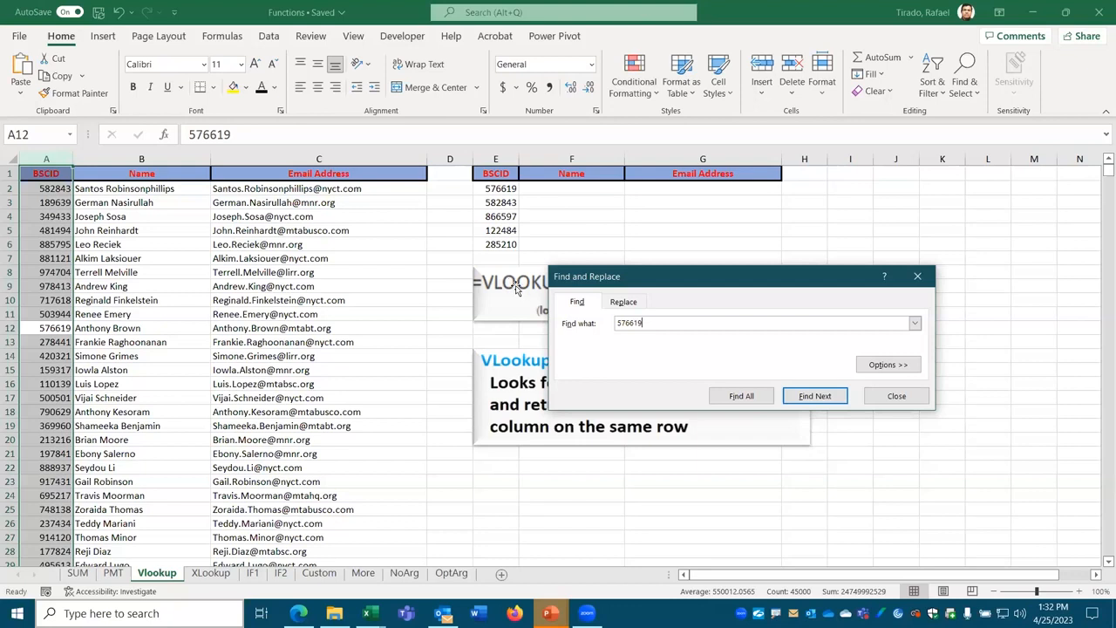
click(889, 398)
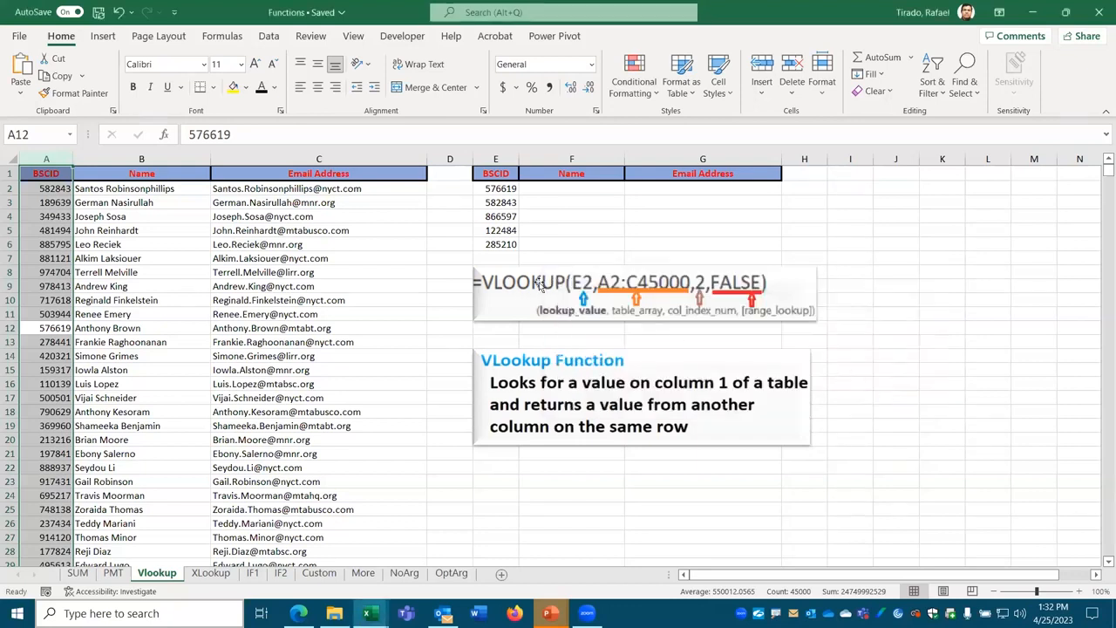
Step: Start a VLOOKUP formula in F2 with E2 as the lookup value
click(558, 188)
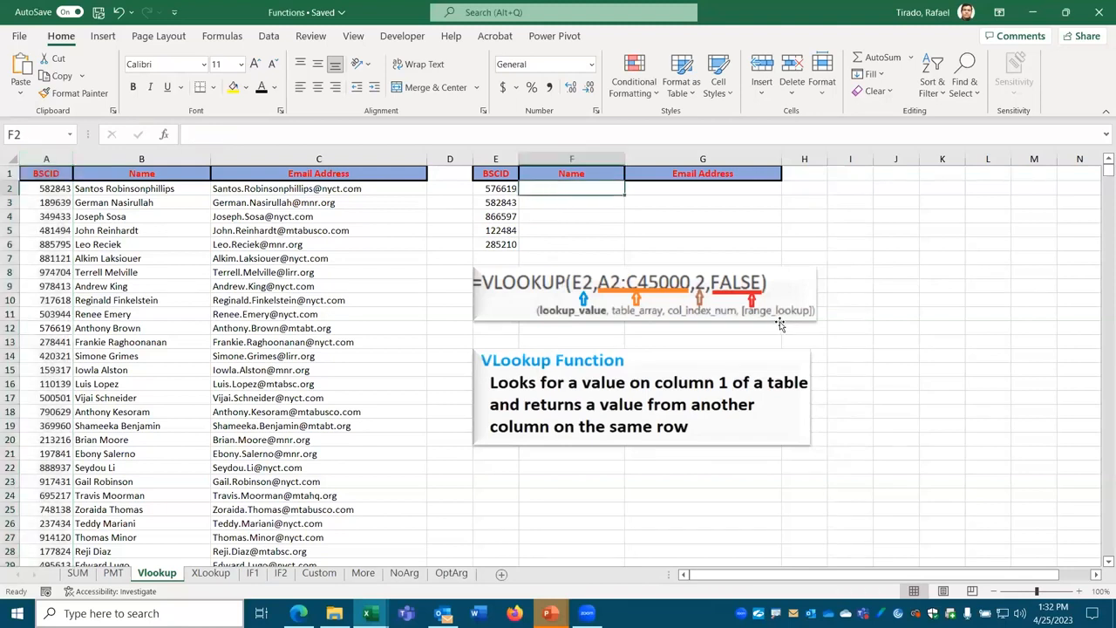
text(=)
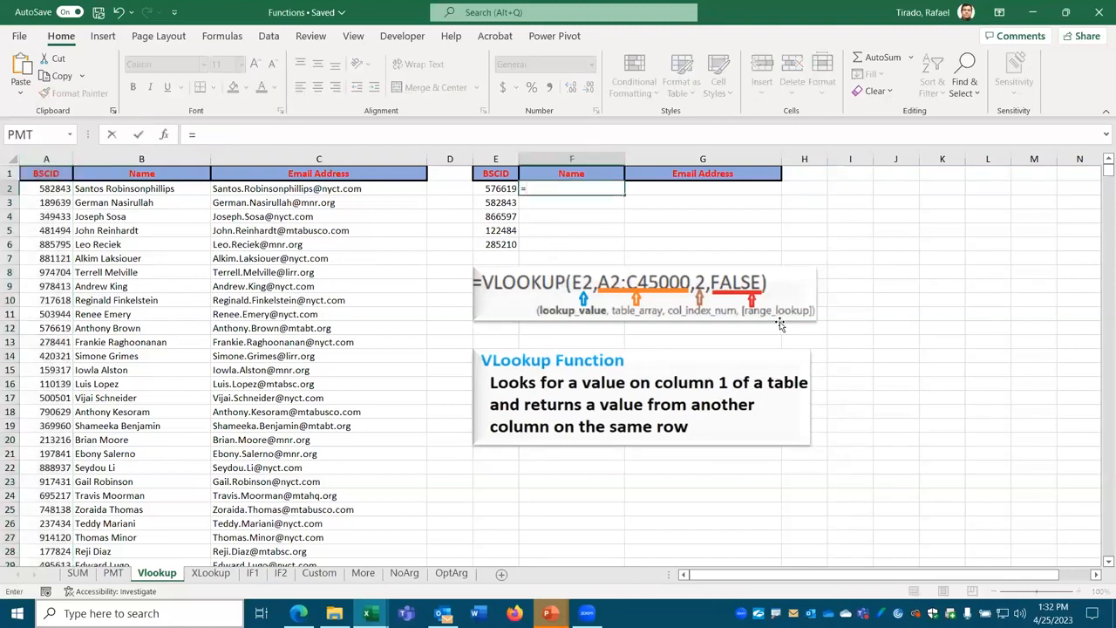
text(v)
key(BackSpace)
text(vl)
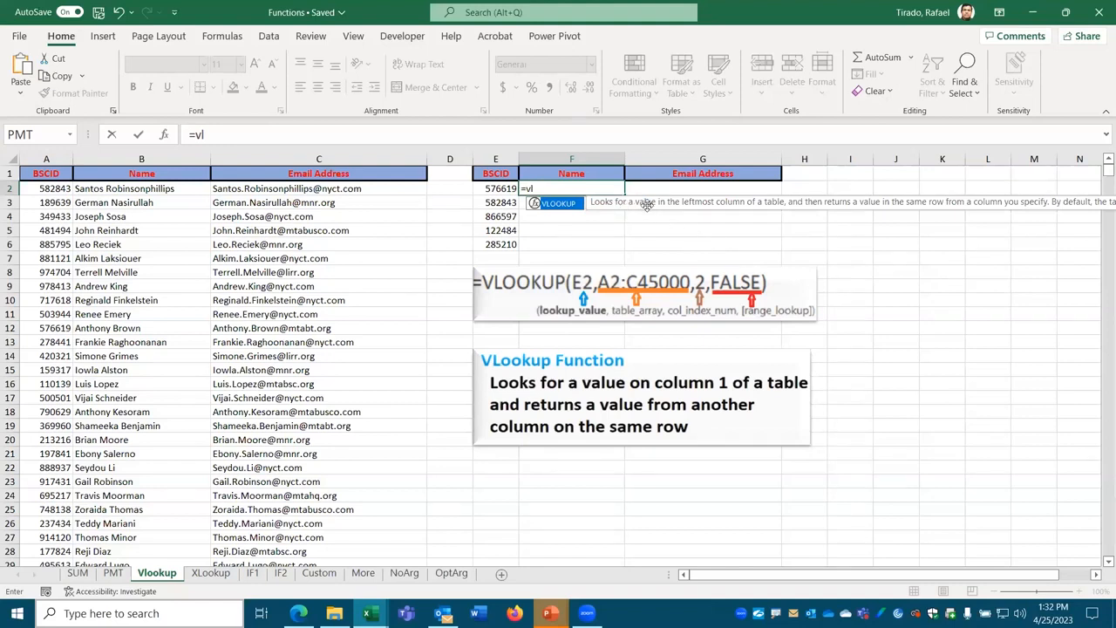
key(Tab)
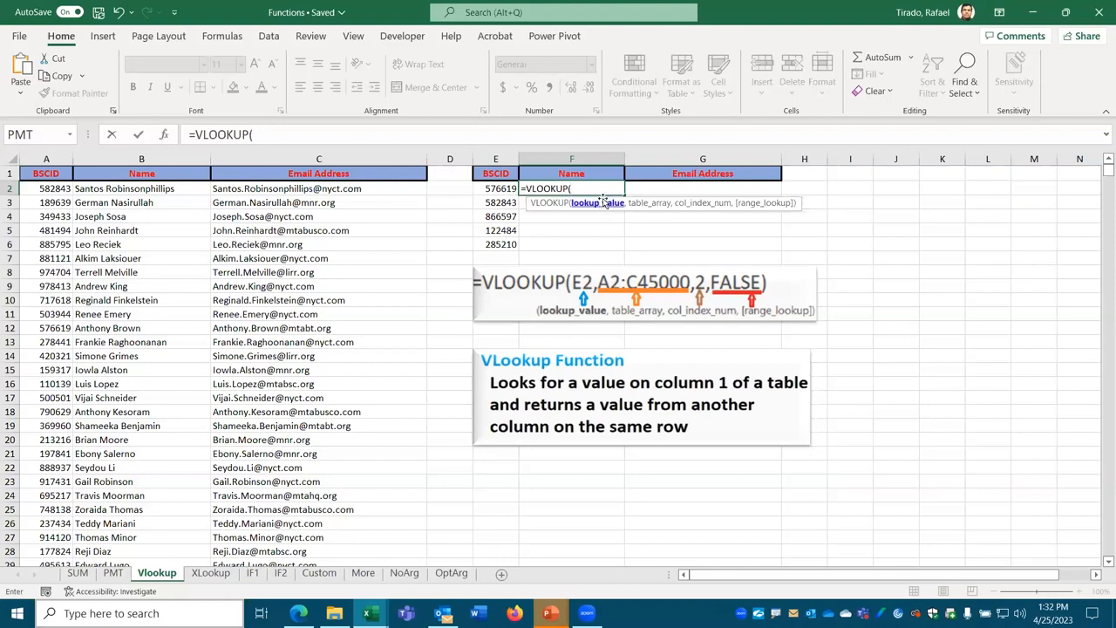
click(501, 189)
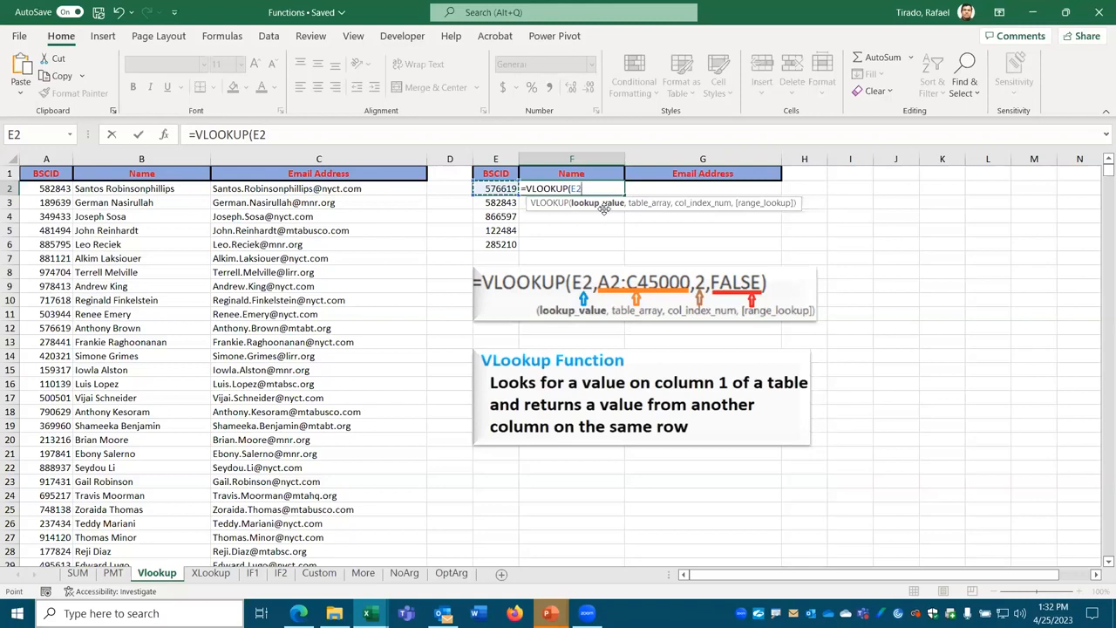
text(,)
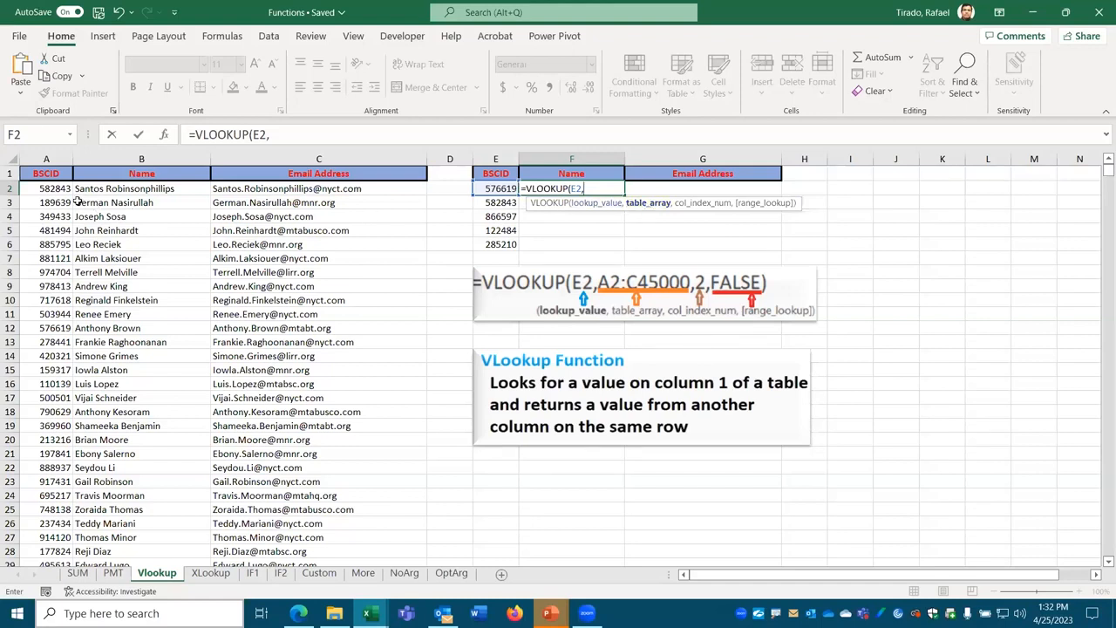
Step: Select A2:C24 as the table array of F2's VLOOKUP formula
drag(52, 188, 296, 467)
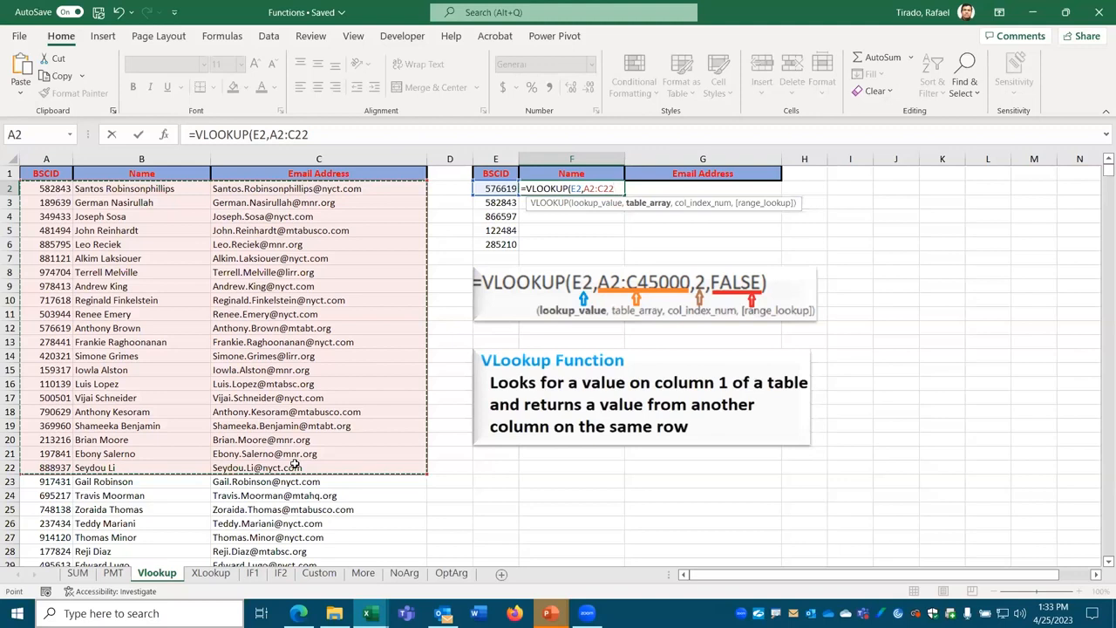
key(shift+Down)
key(shift+Down)
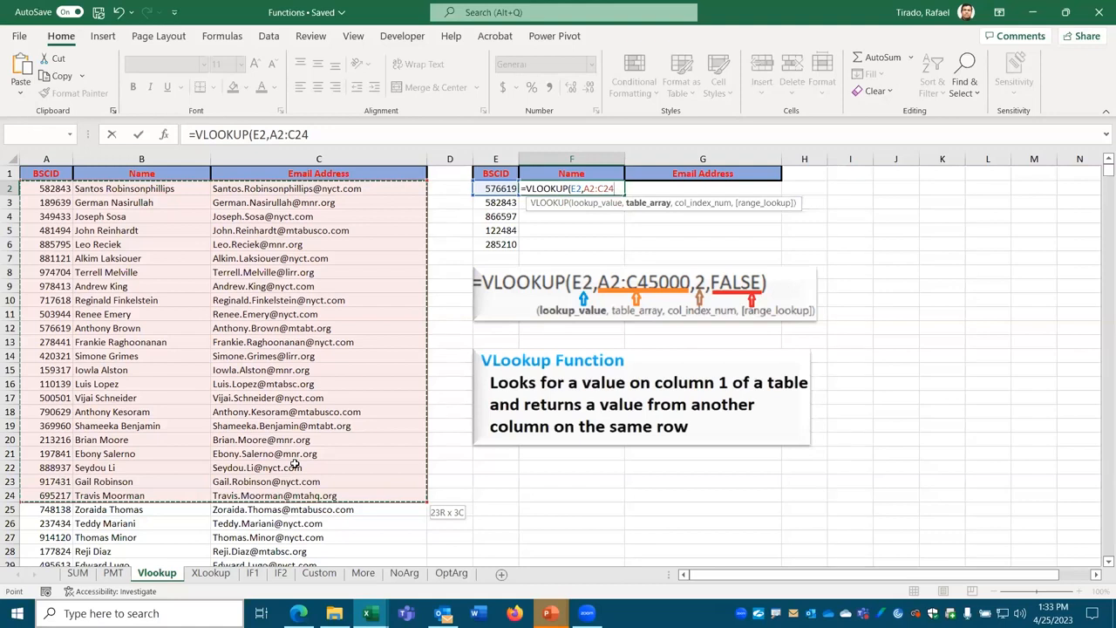
key(End)
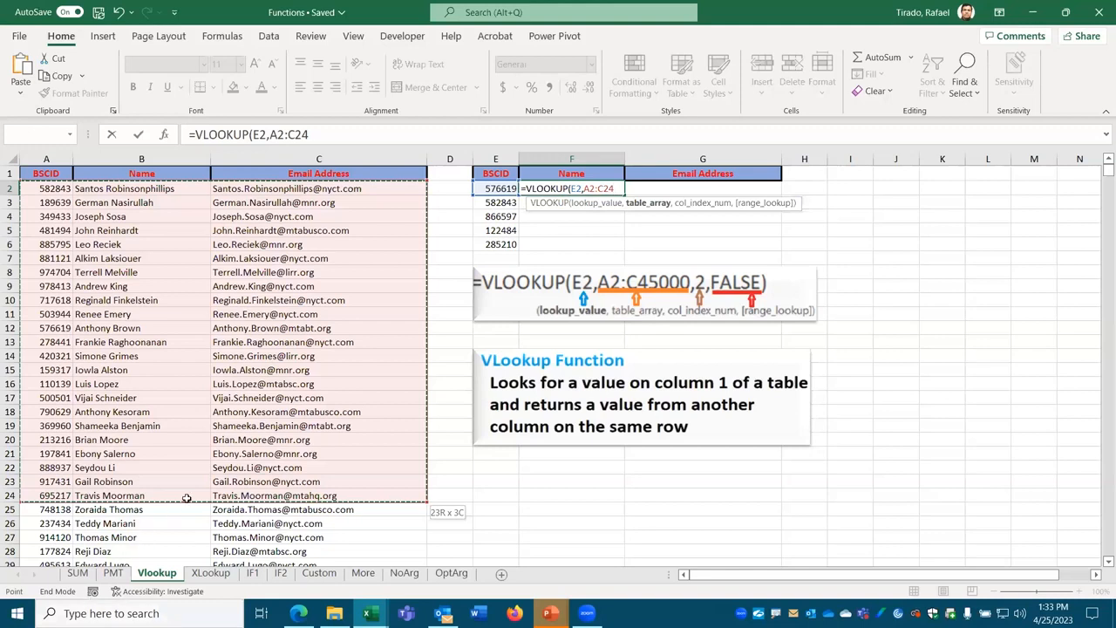
click(46, 576)
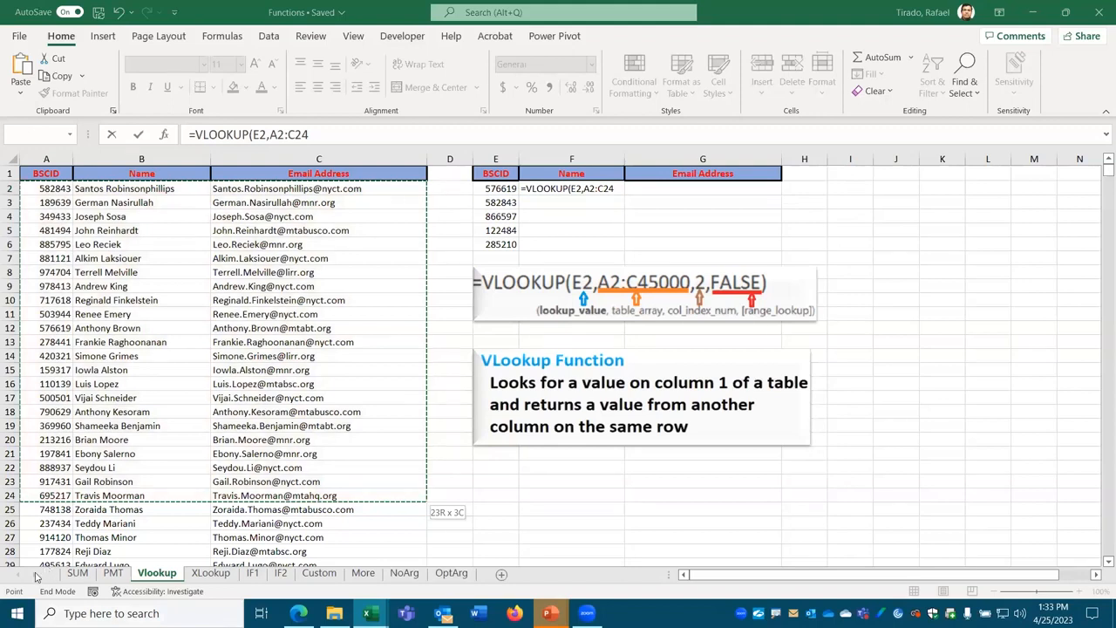
right_click(35, 577)
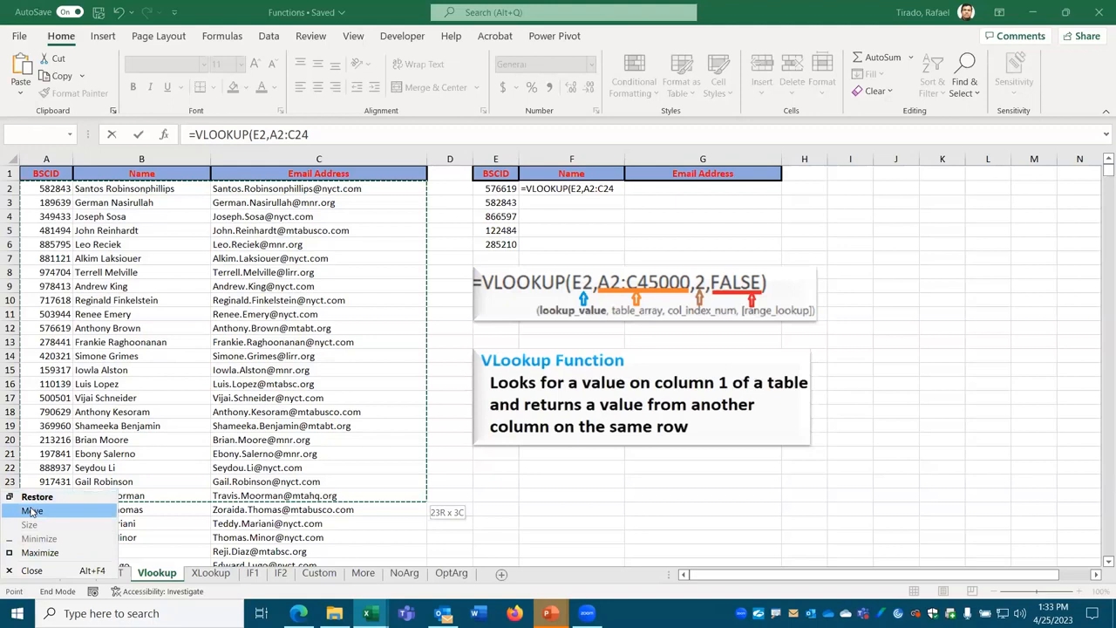
key(Escape)
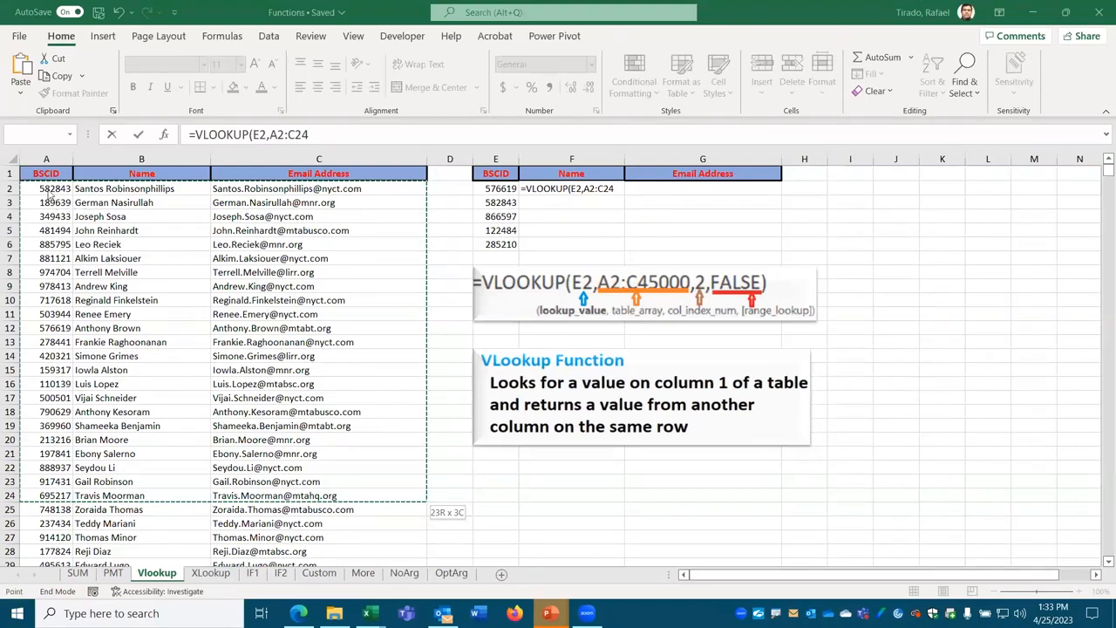
Step: Extend the VLOOKUP table array to row 45000 and make it absolute as $A$2:$C$45000, moving on to the column index argument
click(49, 189)
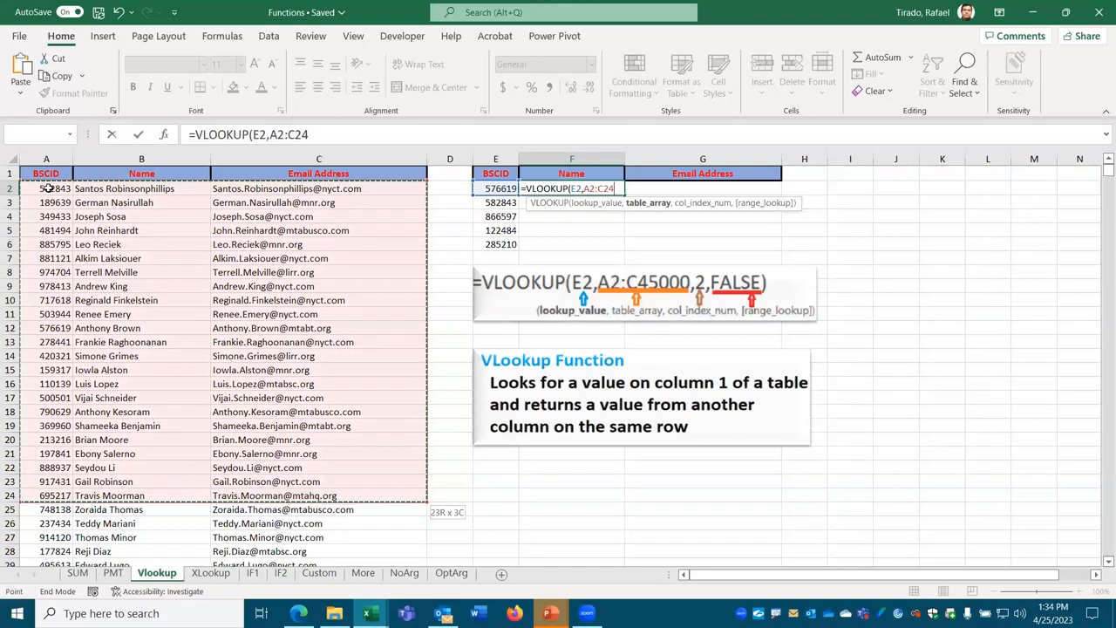
key(ctrl+shift+Down)
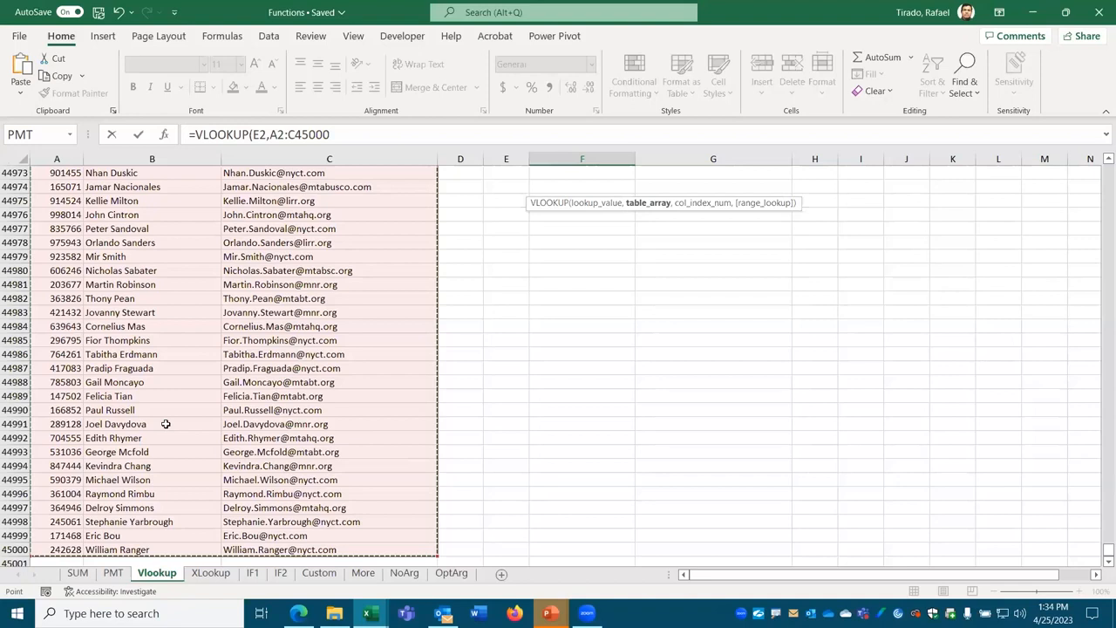
scroll(99, 474, down, 2)
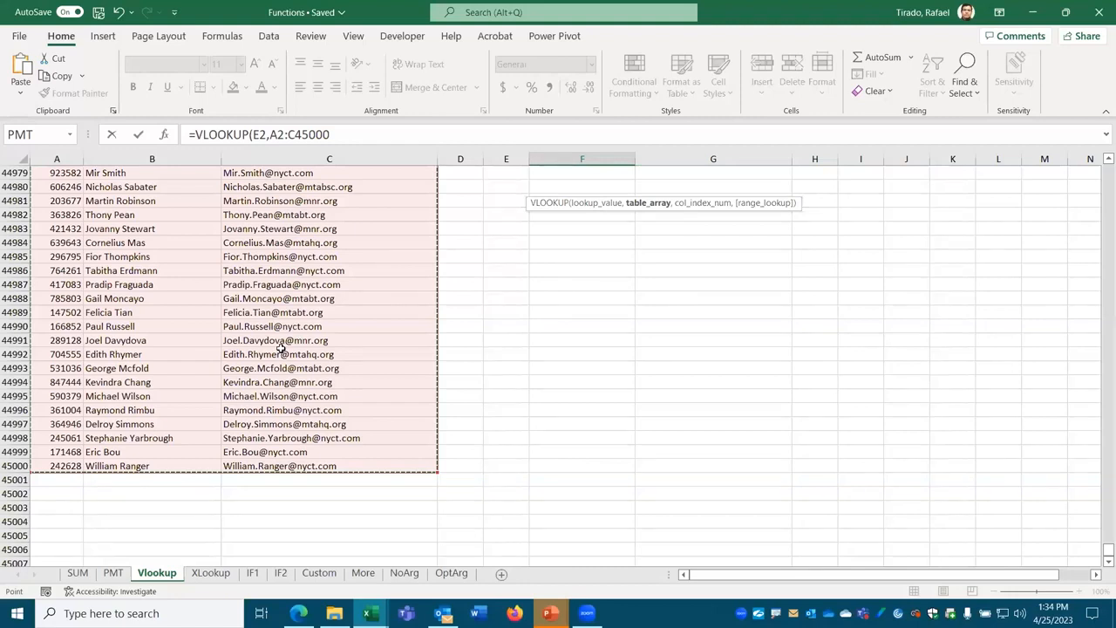
drag(1109, 551, 1106, 167)
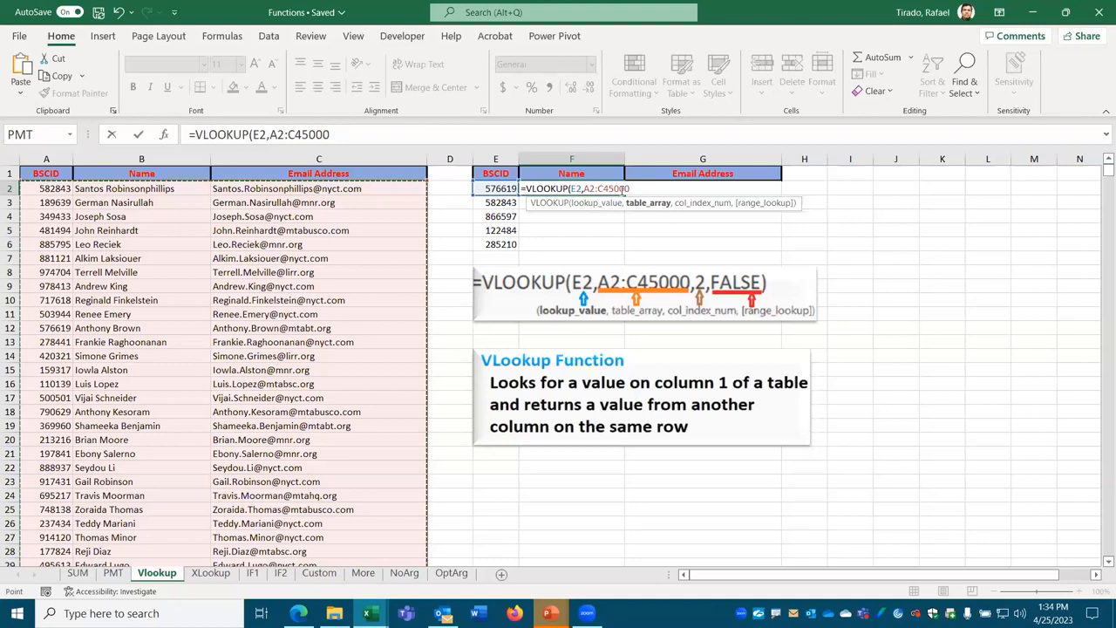
key(F4)
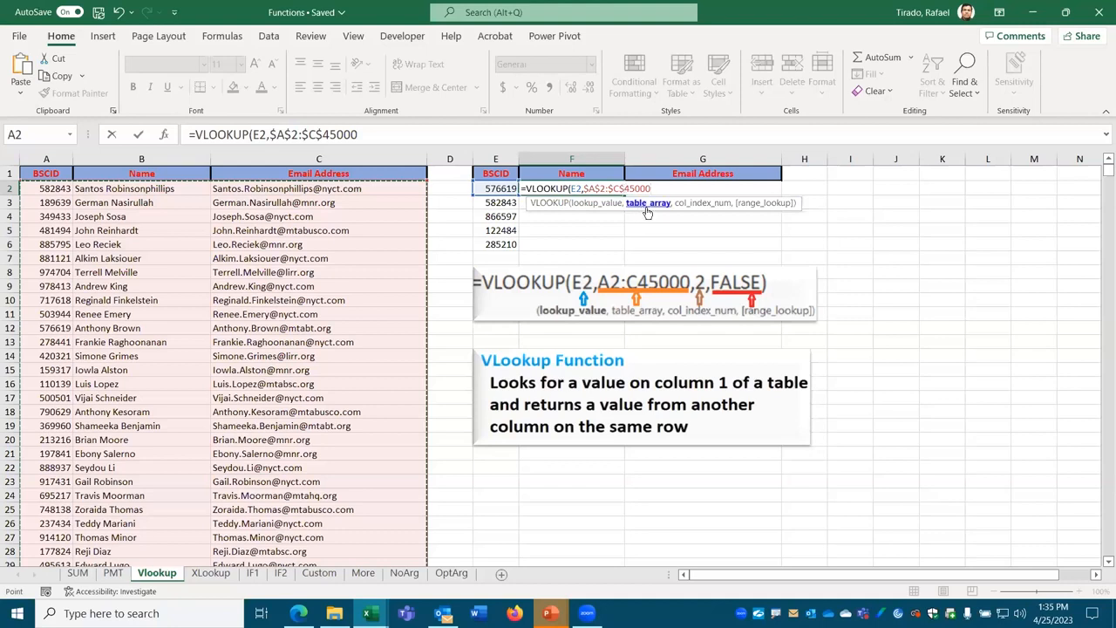
text(,2,)
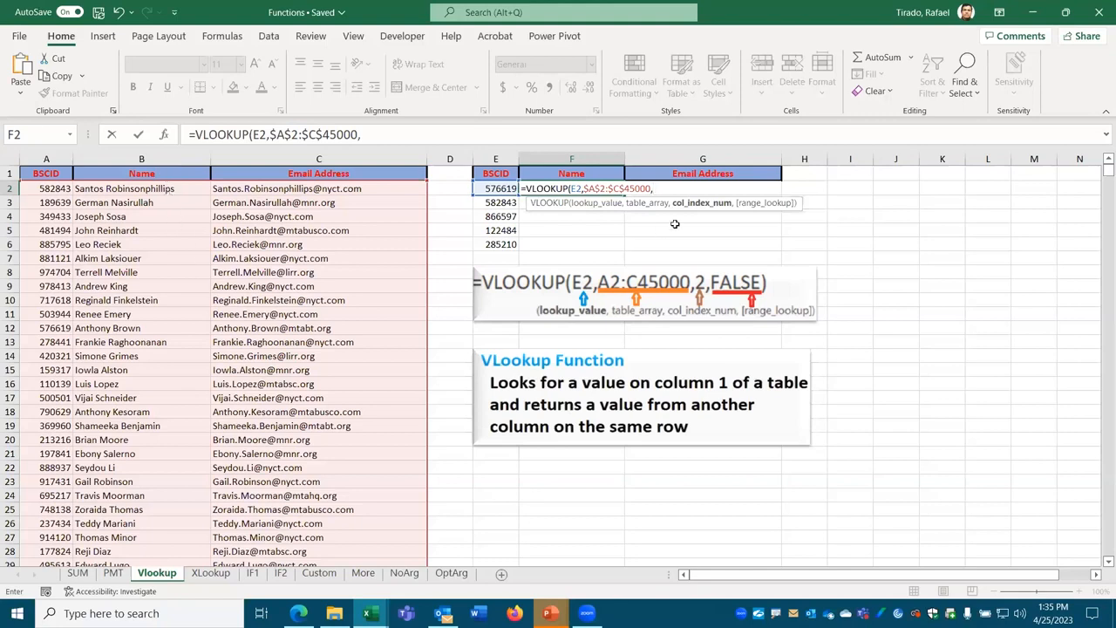
Step: Complete F2's VLOOKUP formula with column index 2 and an exact match (FALSE)
text(2)
text(,)
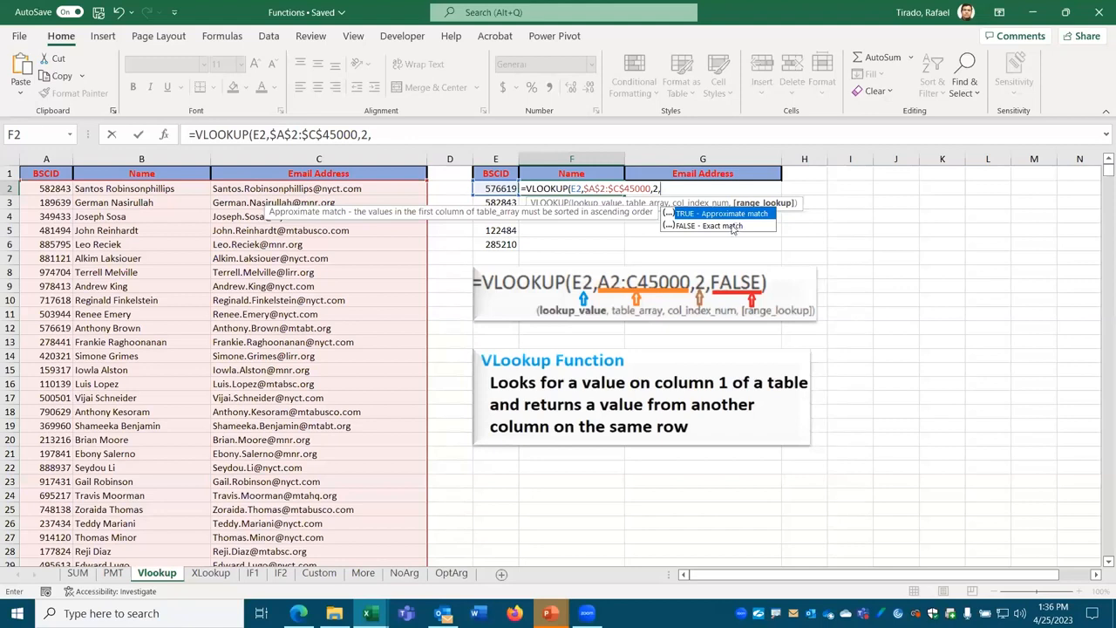
double_click(731, 226)
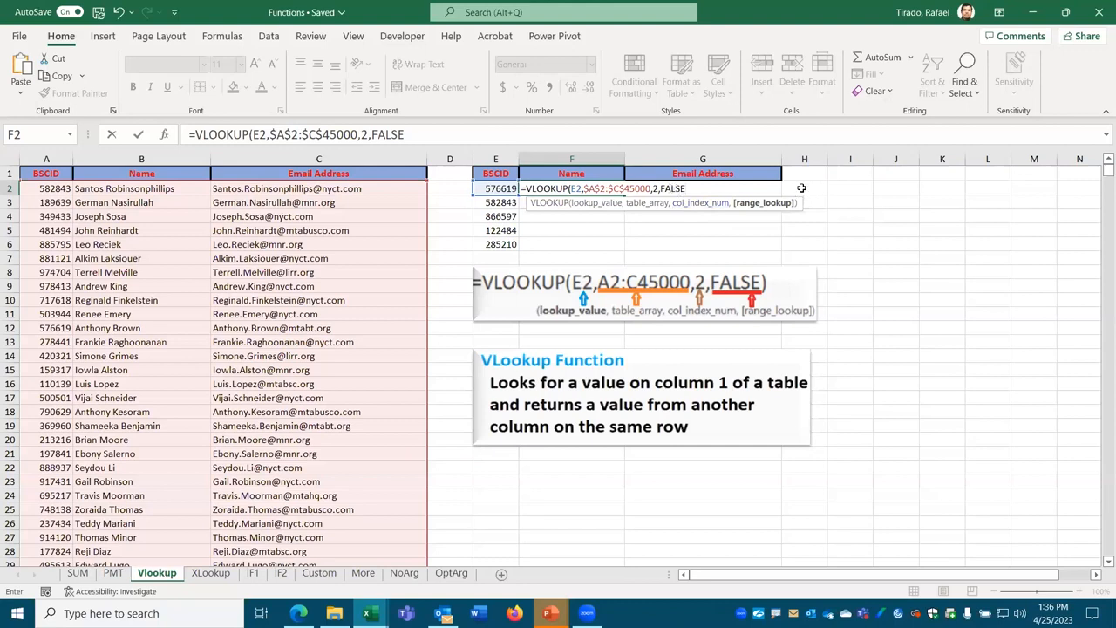
text())
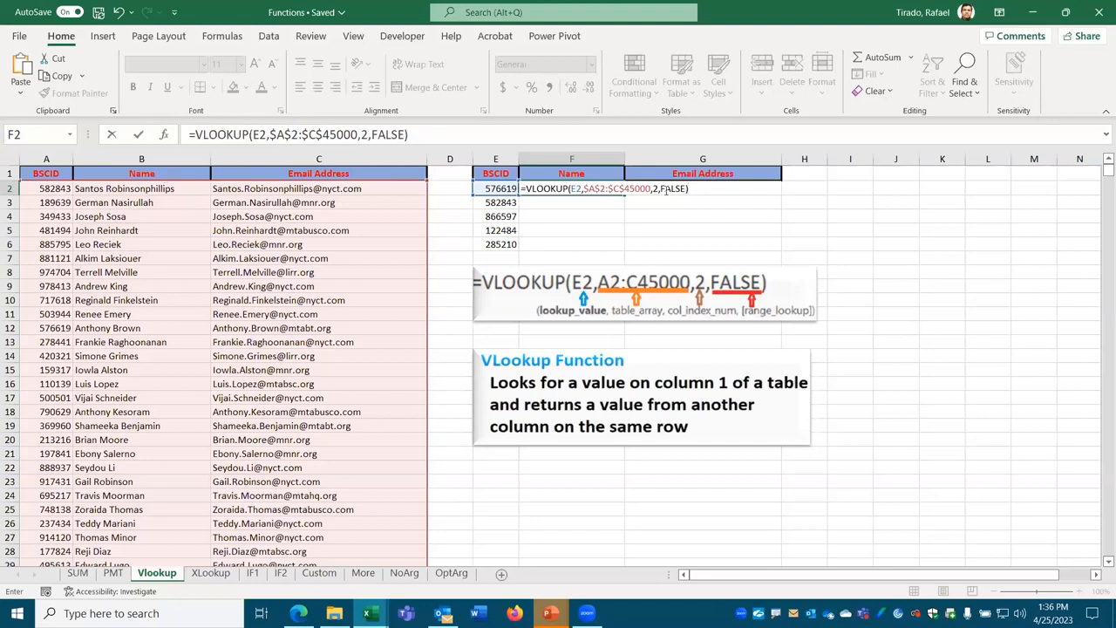
key(Return)
key(Up)
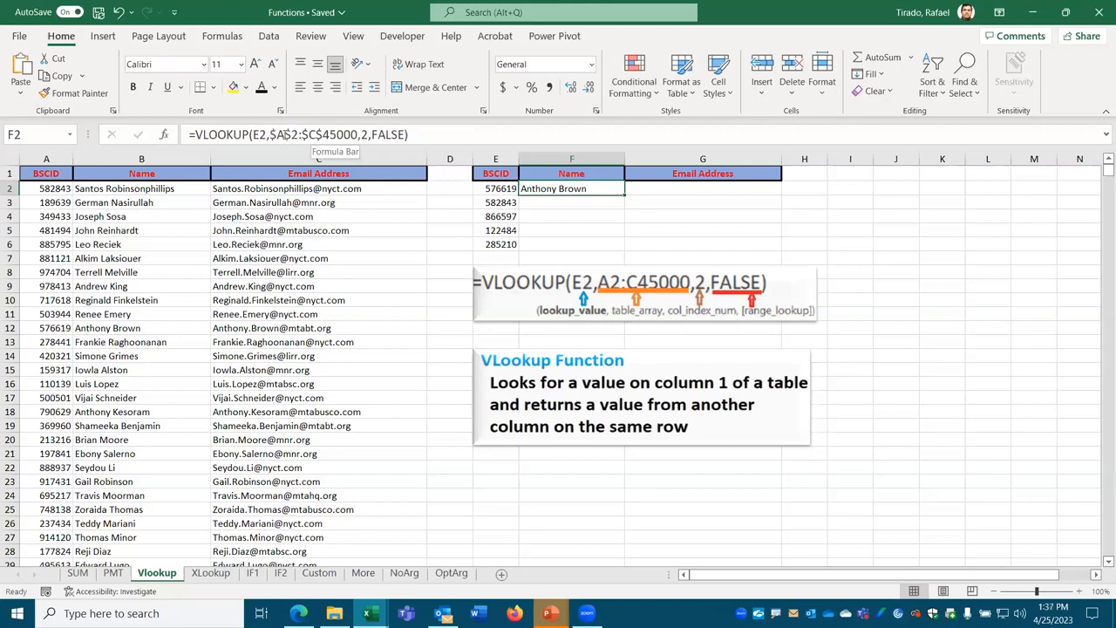
Step: Select the employee data in A2:C45000 without the header row and name the range employees
click(54, 188)
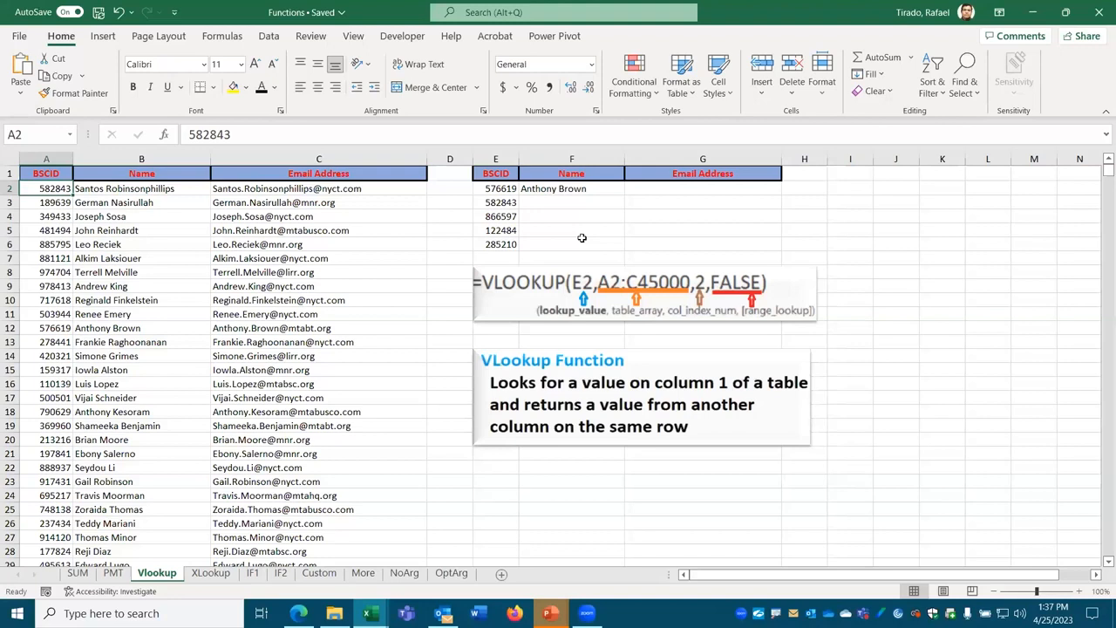
key(shift+Right)
key(shift+Right)
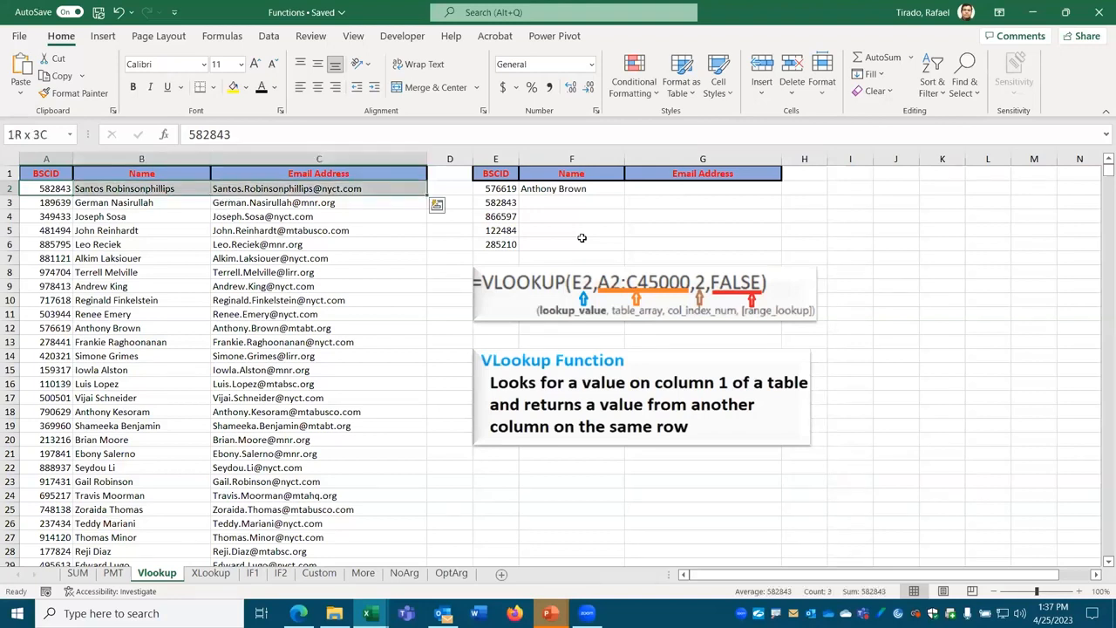
key(shift+Down)
key(End)
key(shift+Down)
scroll(388, 380, up, 5)
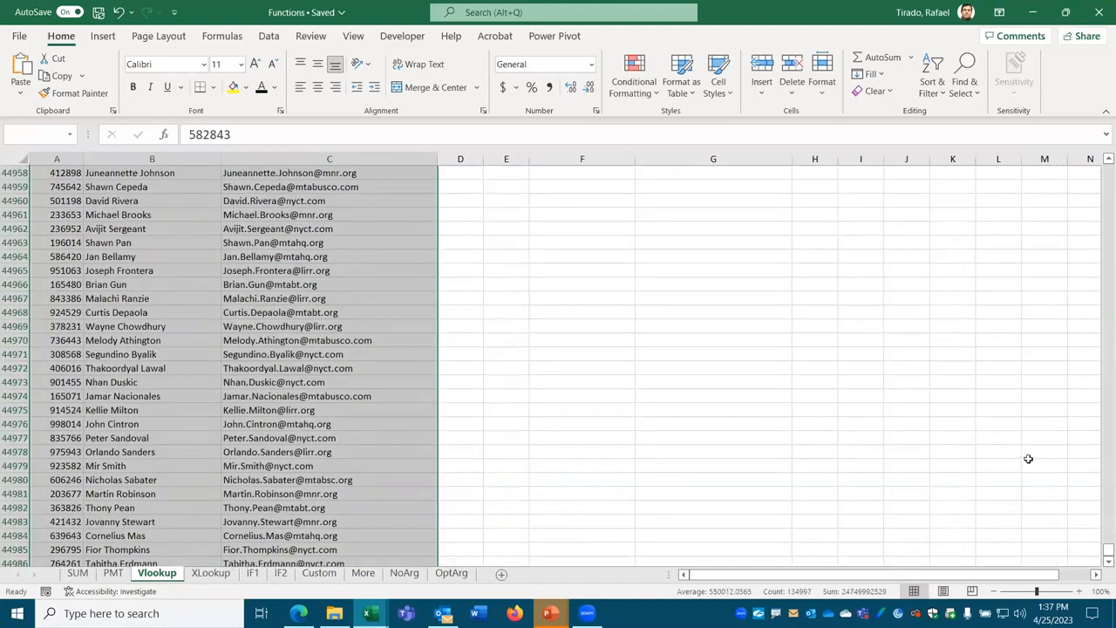
drag(1100, 549, 1101, 155)
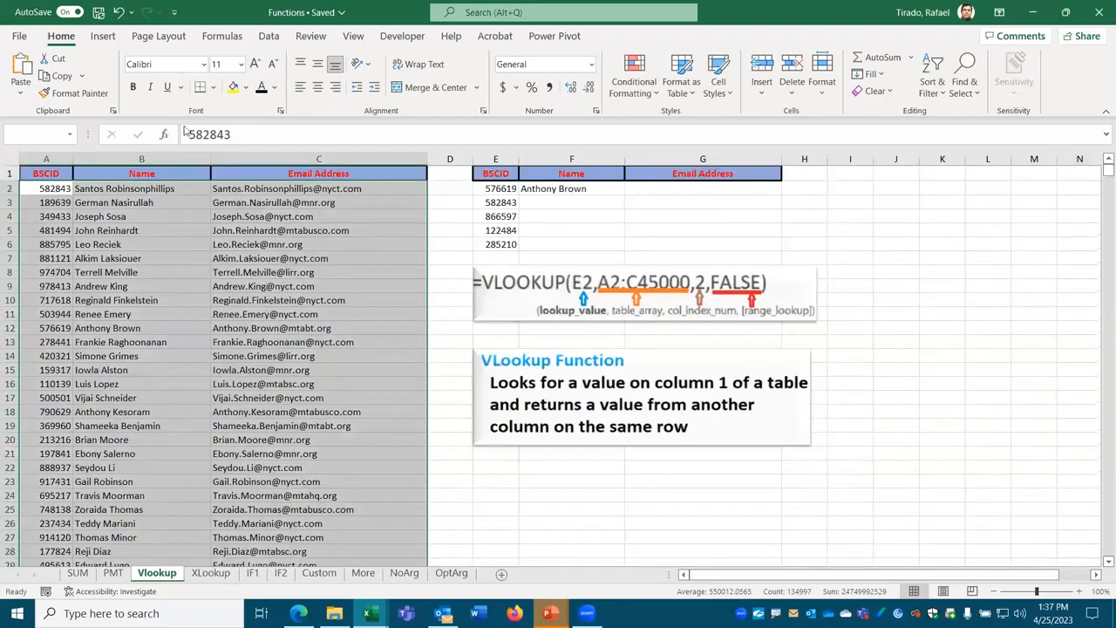
click(32, 134)
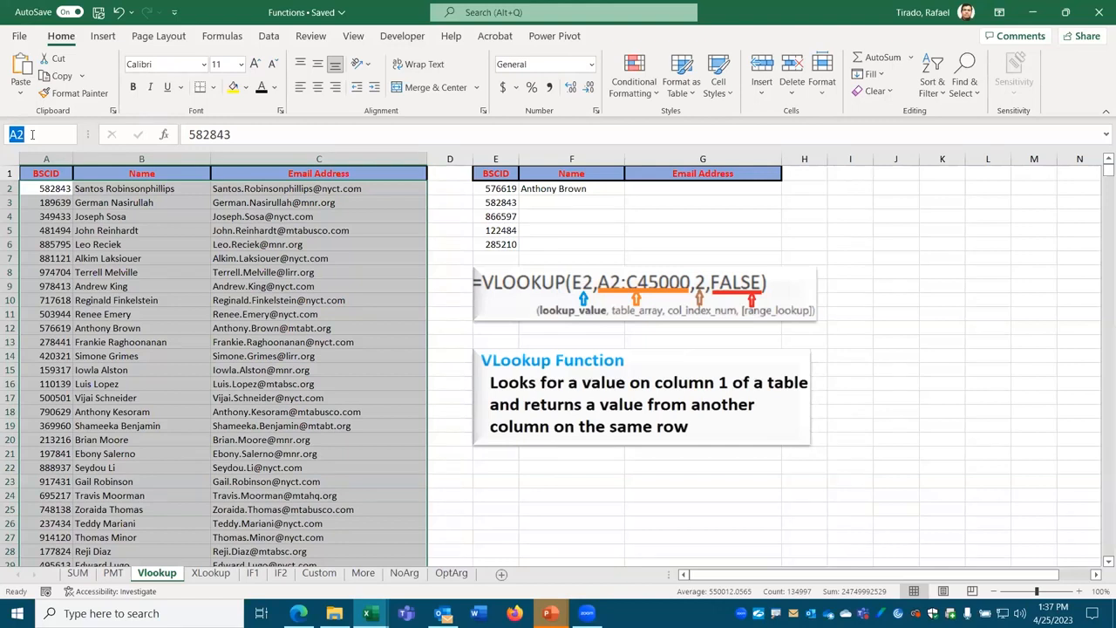
text(employees)
key(Return)
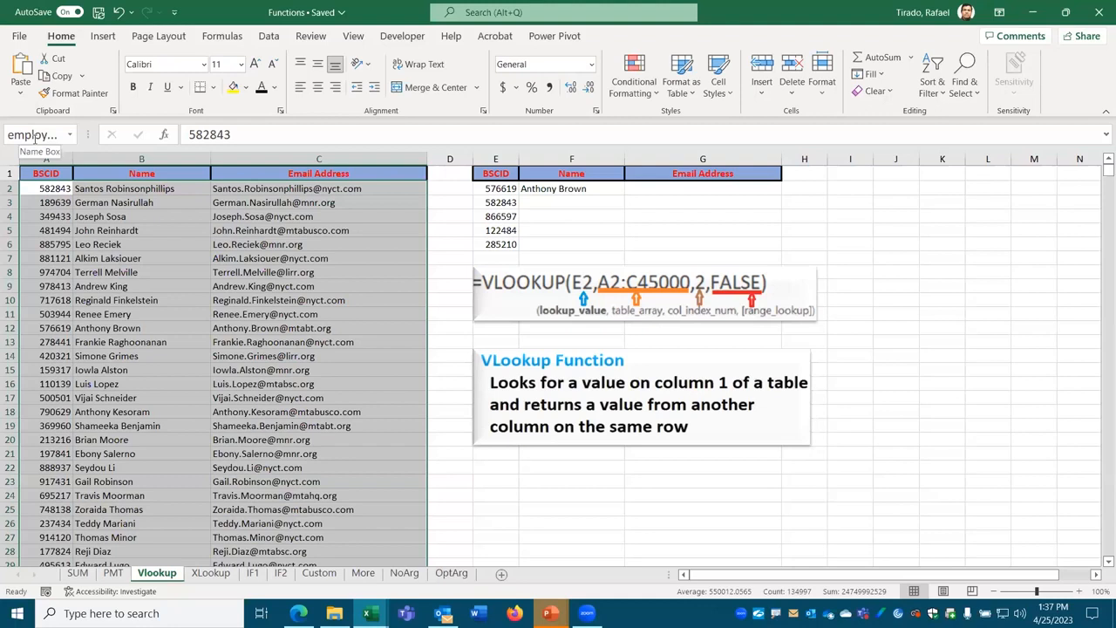
Step: Clear F2 and start a new VLOOKUP formula there with E2 as the lookup value
drag(56, 191, 301, 311)
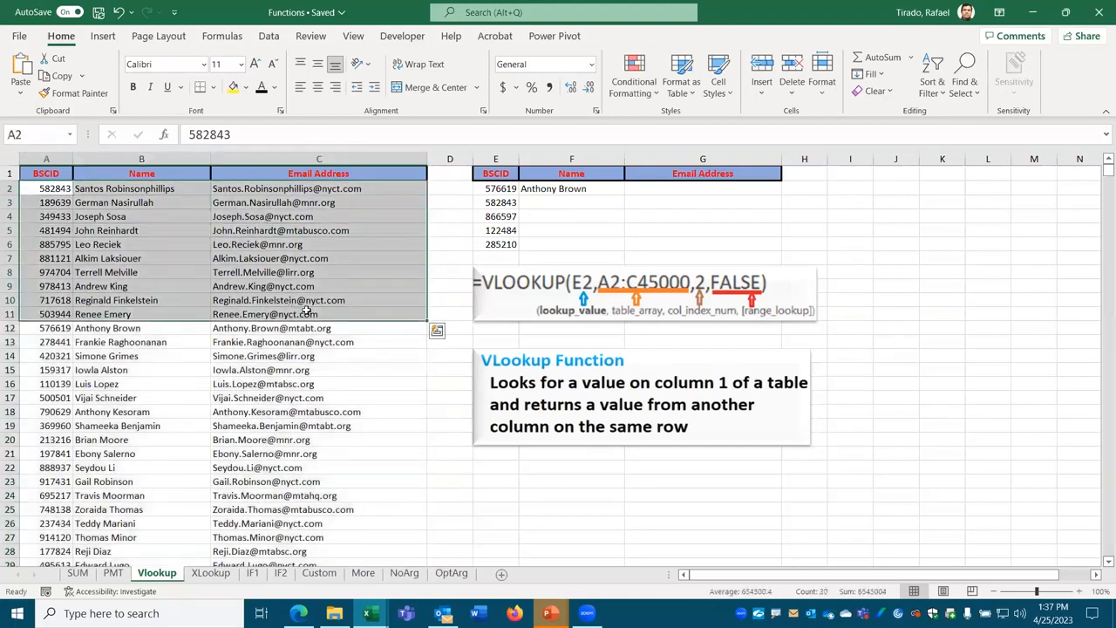
click(579, 187)
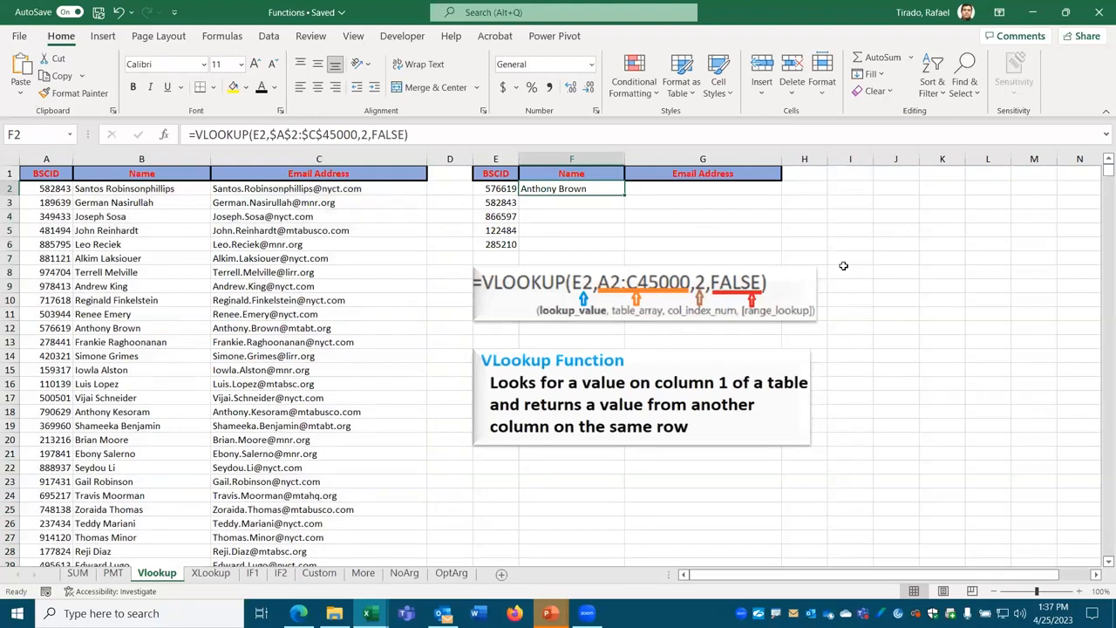
key(Delete)
text(=vl)
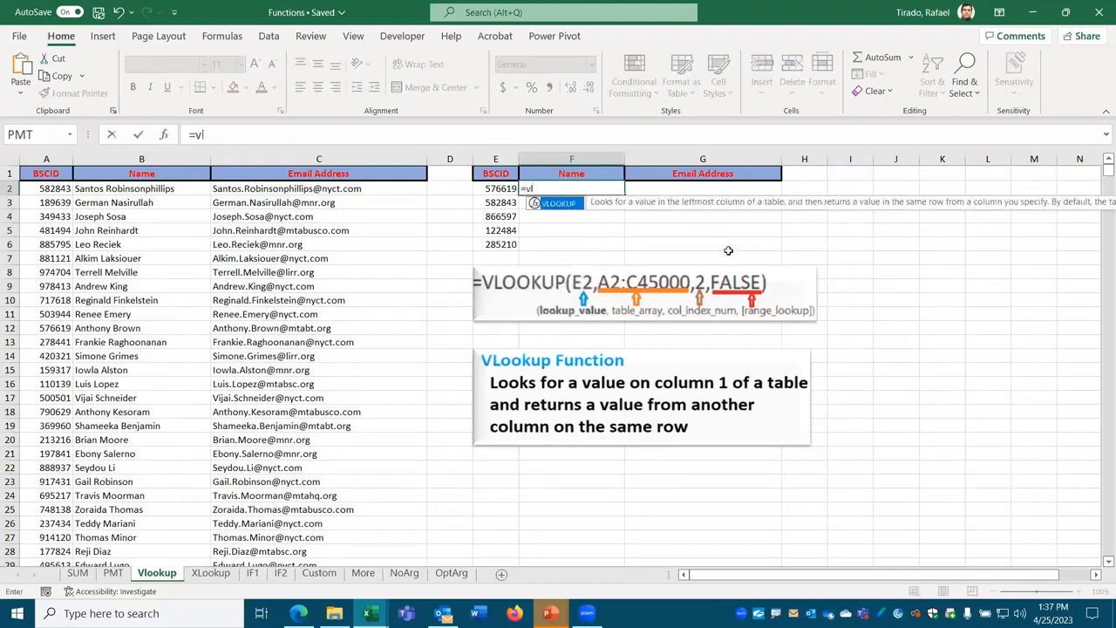
double_click(567, 208)
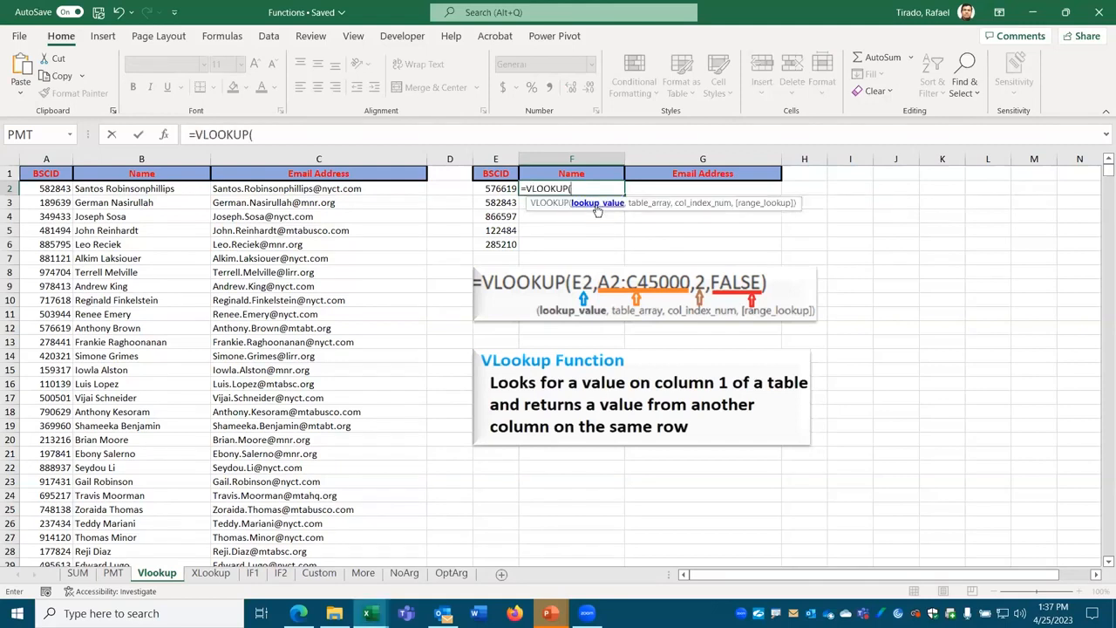
click(494, 190)
text(,)
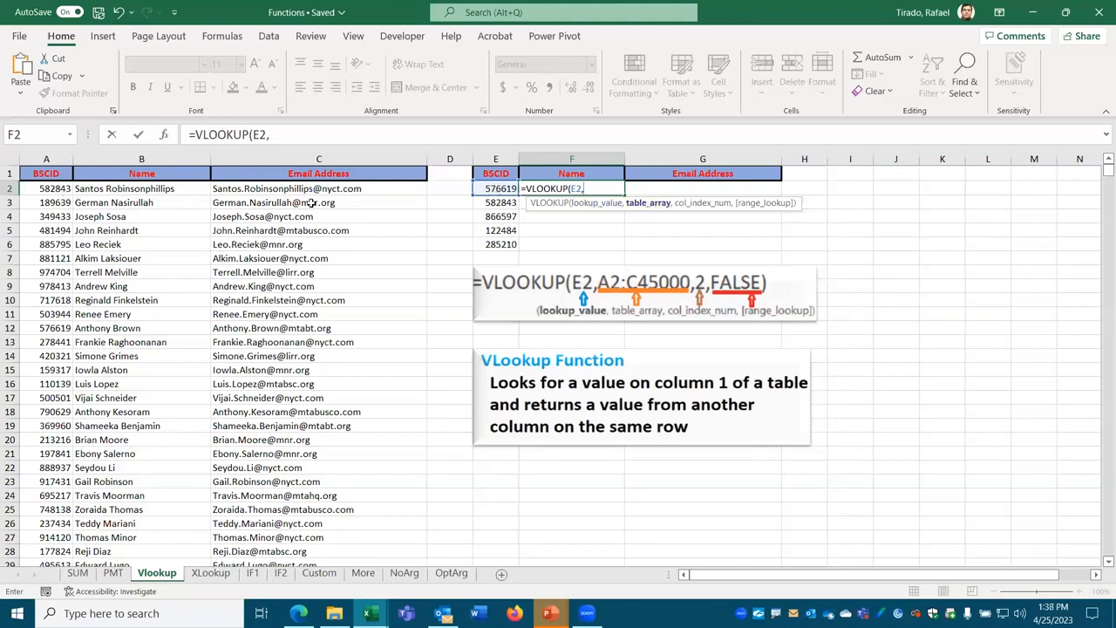
text(emp)
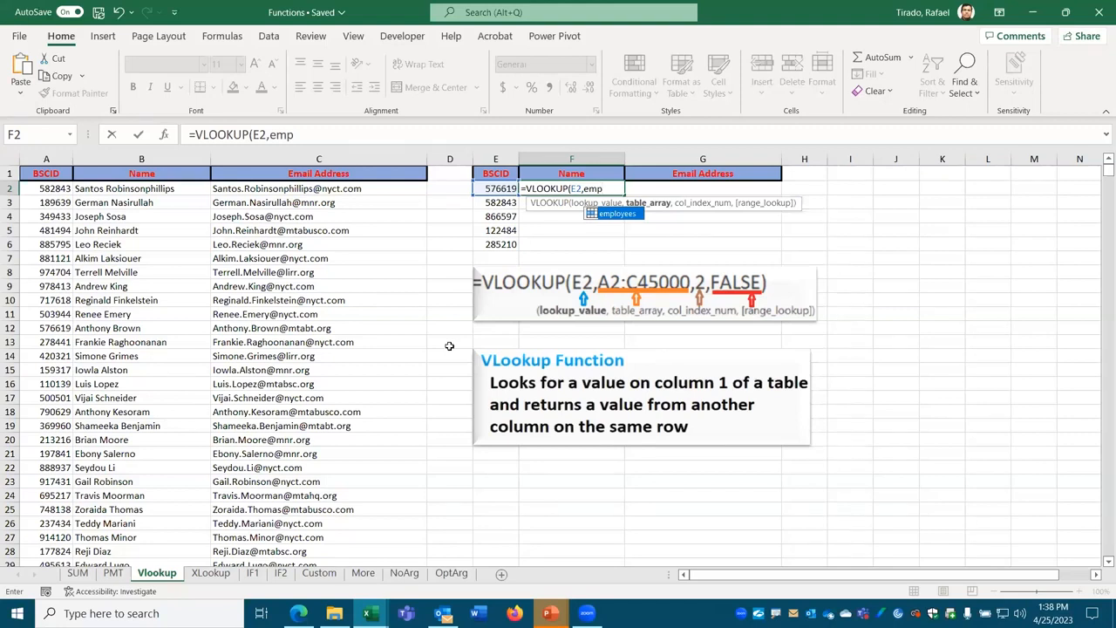
Step: Complete F2's VLOOKUP with the named range employees, column index 2 and FALSE, and fill the formula down to F6
key(Tab)
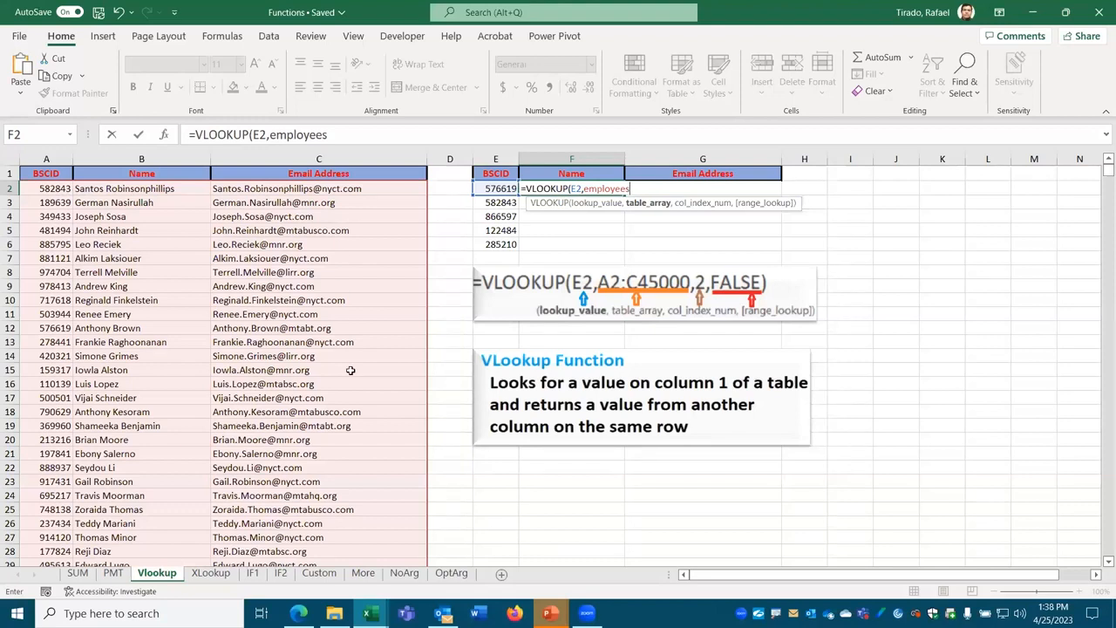
text(,2)
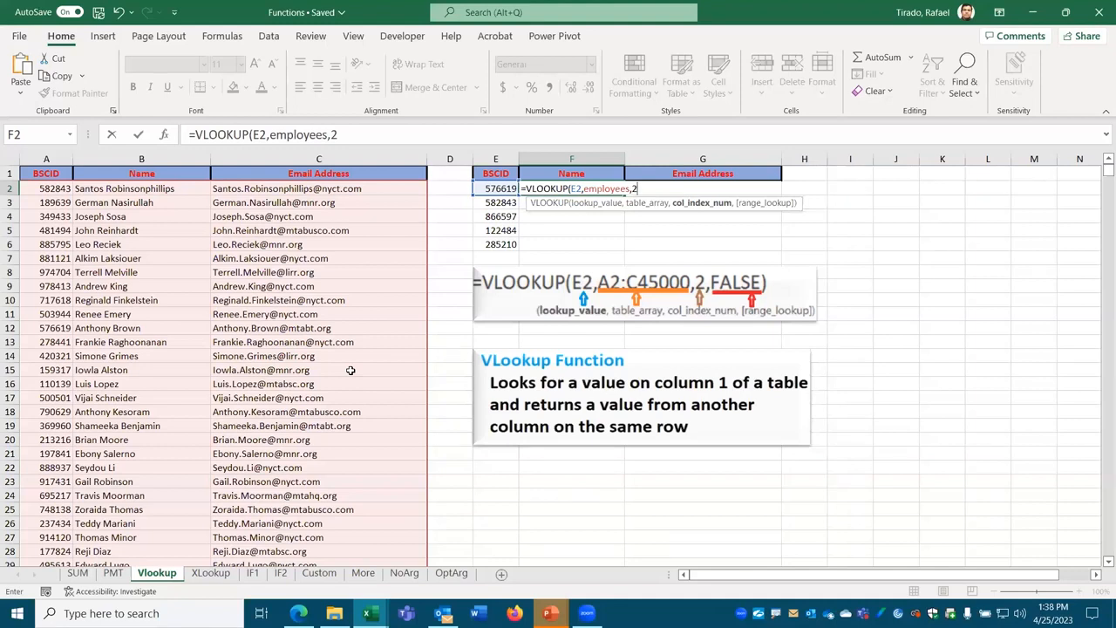
text(,)
key(Down)
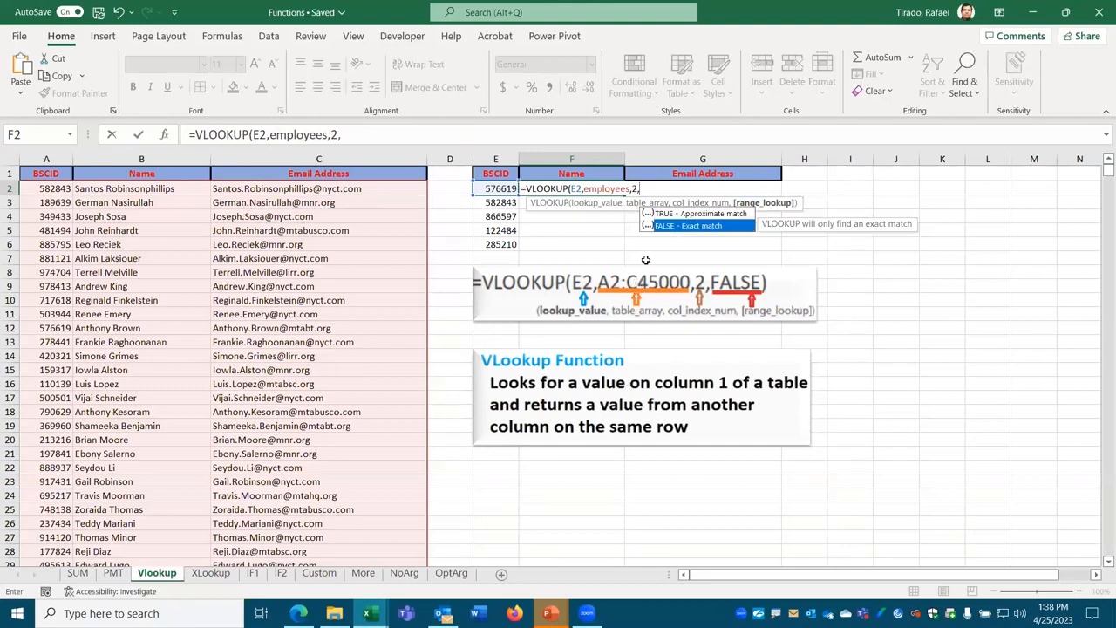
key(Tab)
text())
key(Return)
key(Up)
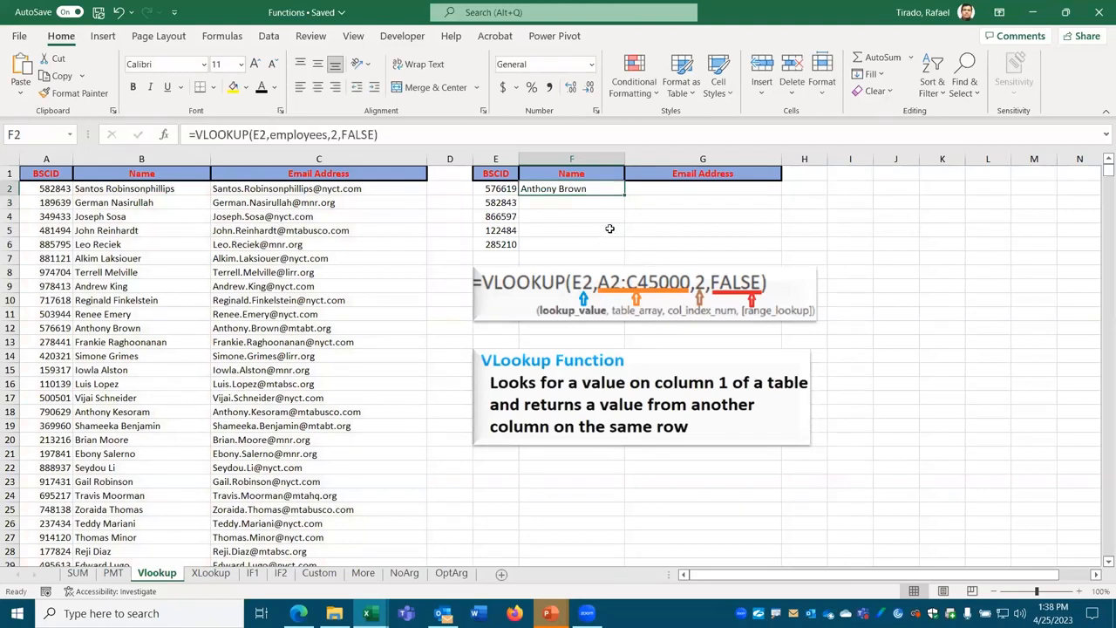
drag(624, 194, 621, 248)
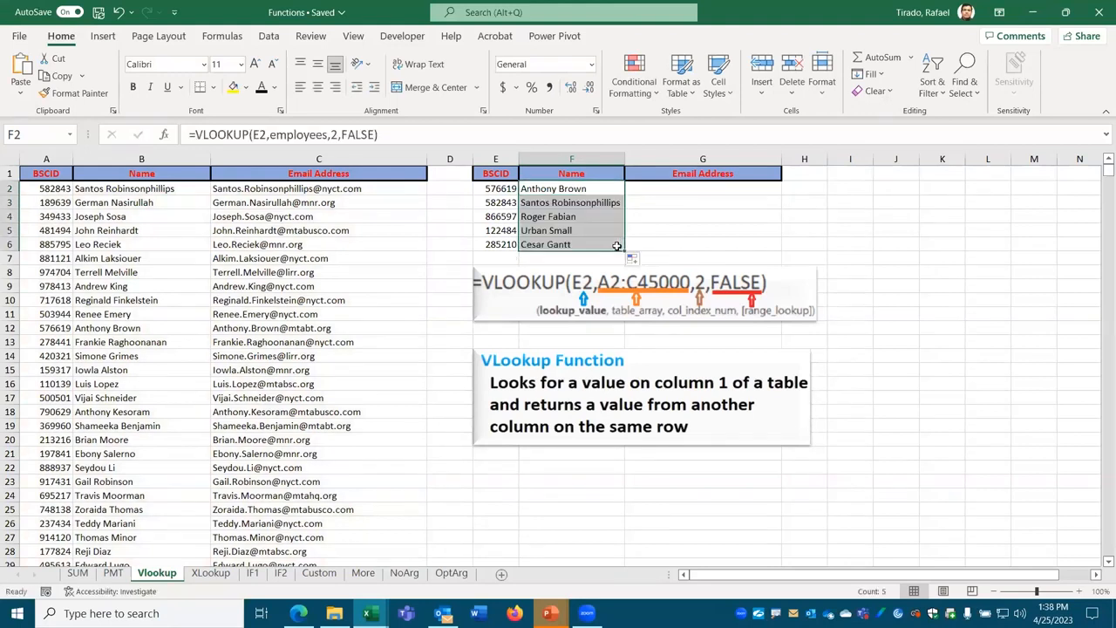
click(660, 192)
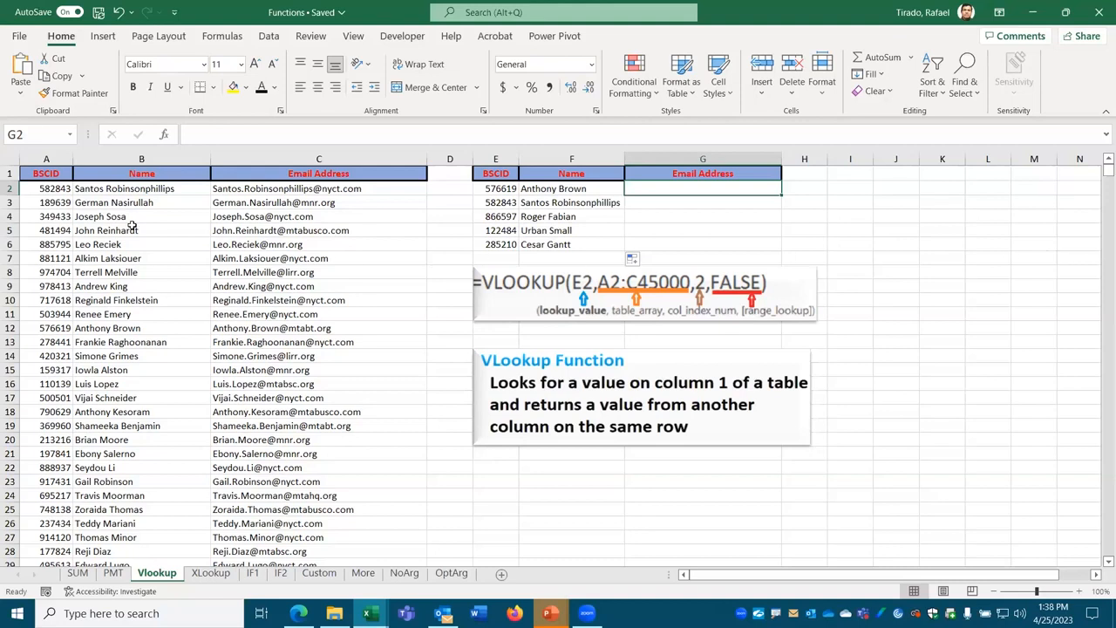
drag(48, 189, 410, 299)
click(35, 135)
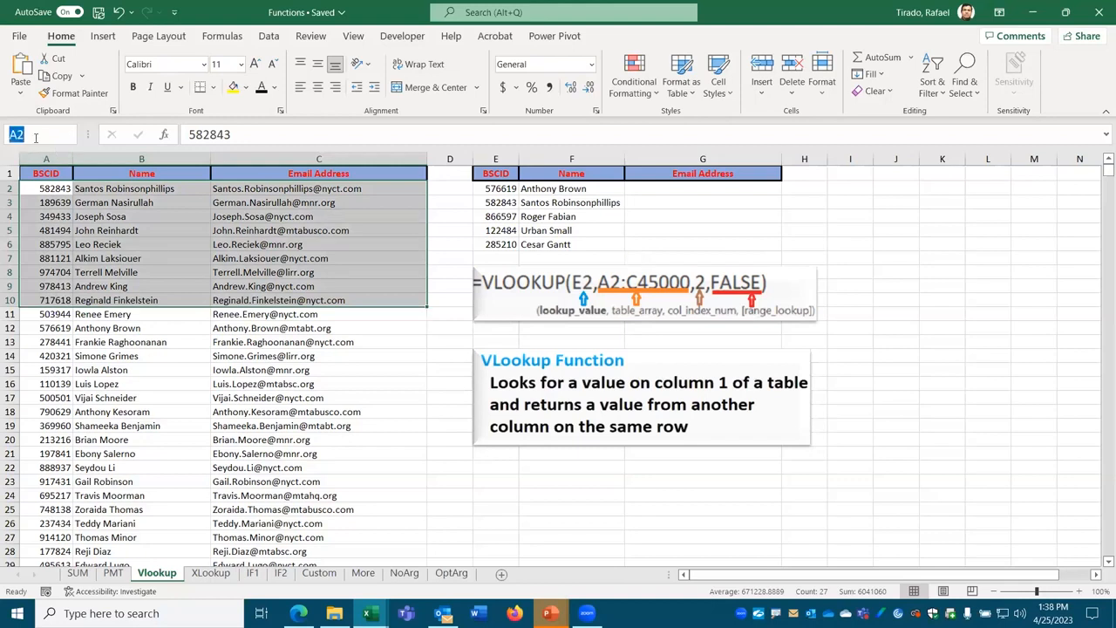
key(Escape)
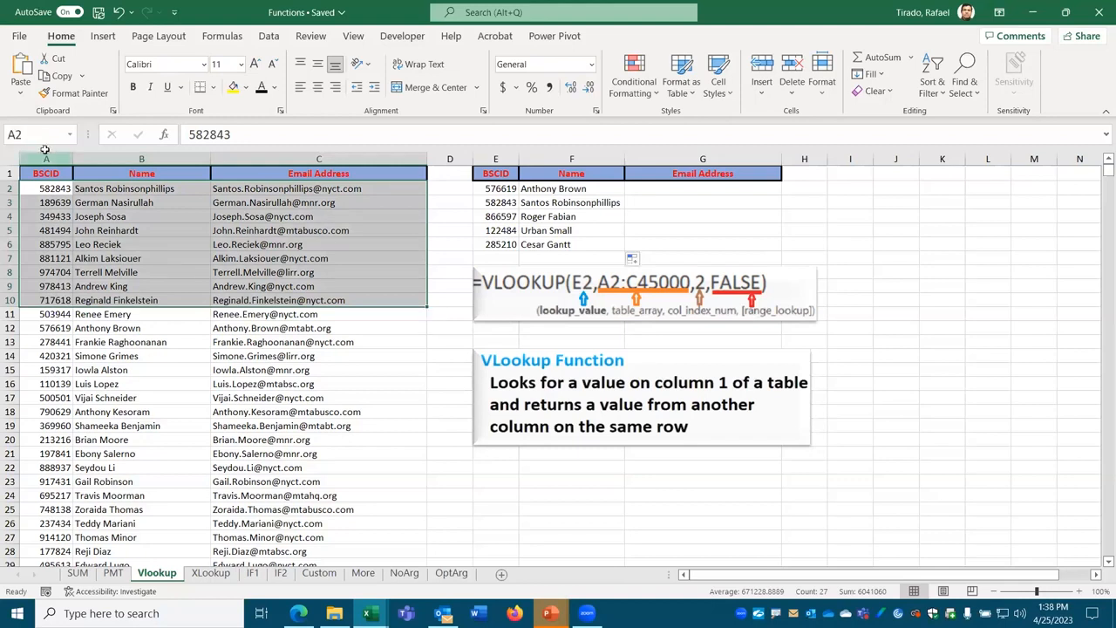
click(65, 190)
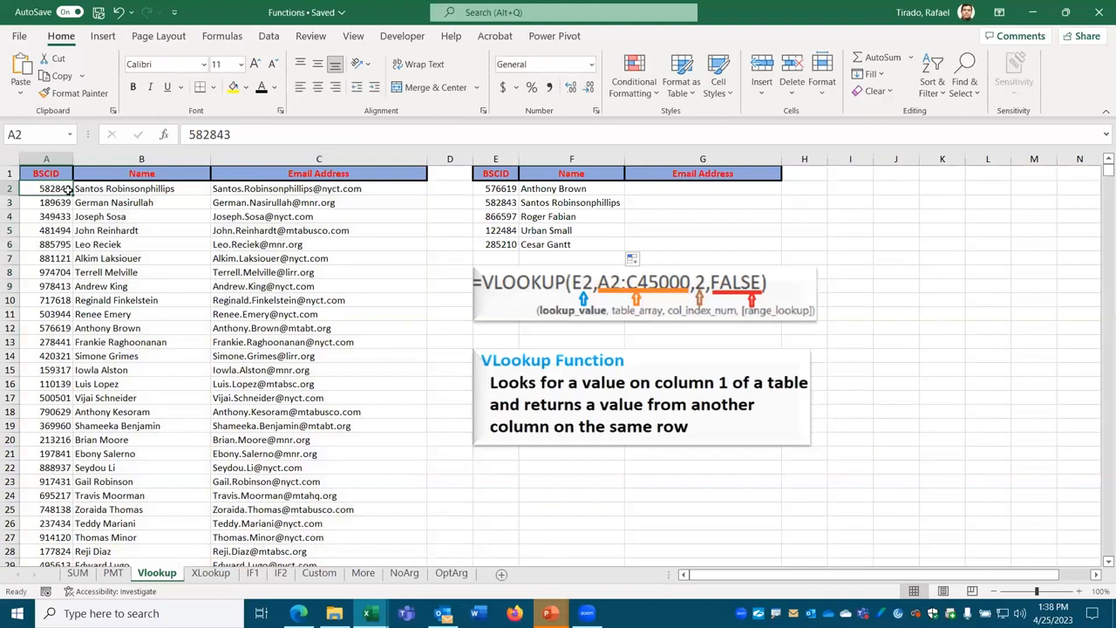
Step: Check which cell range the name employees refers to in the Name Manager and close it
click(223, 38)
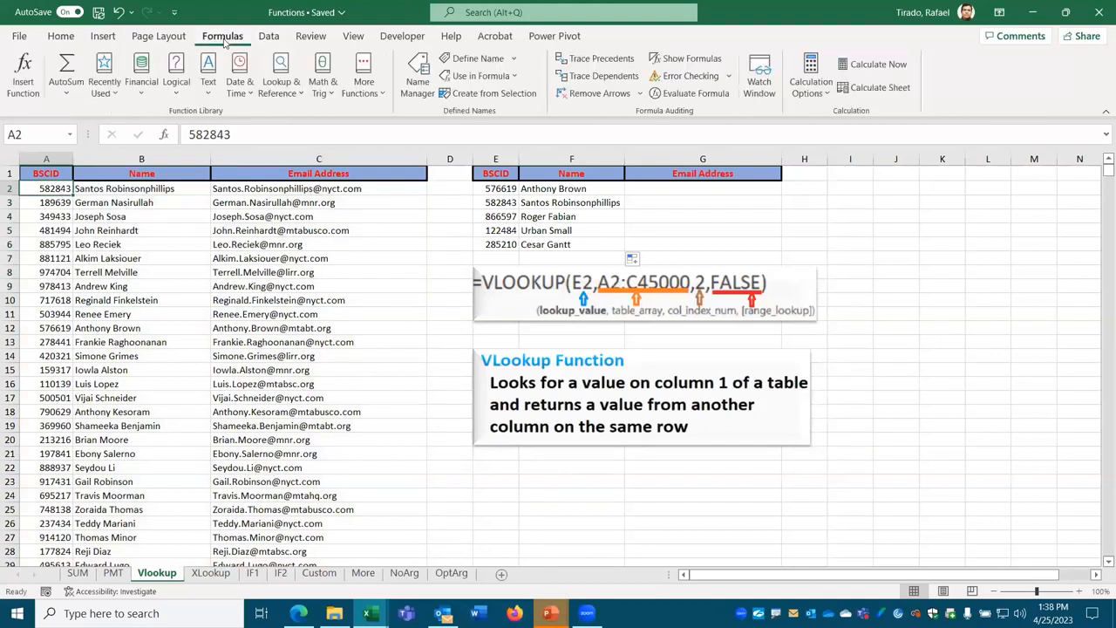
click(419, 72)
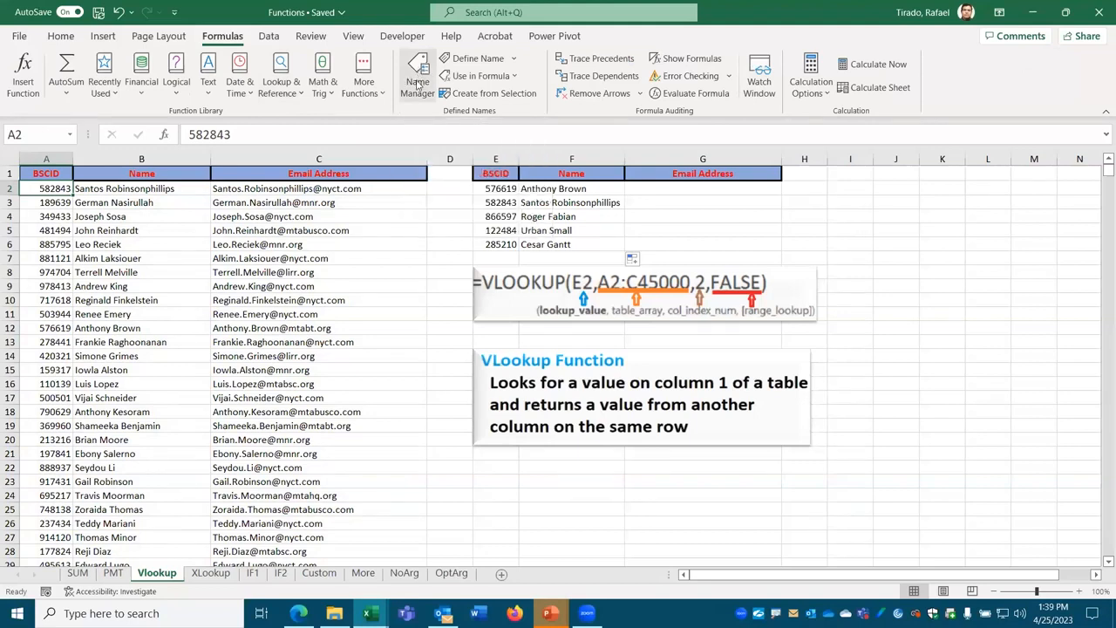
click(422, 91)
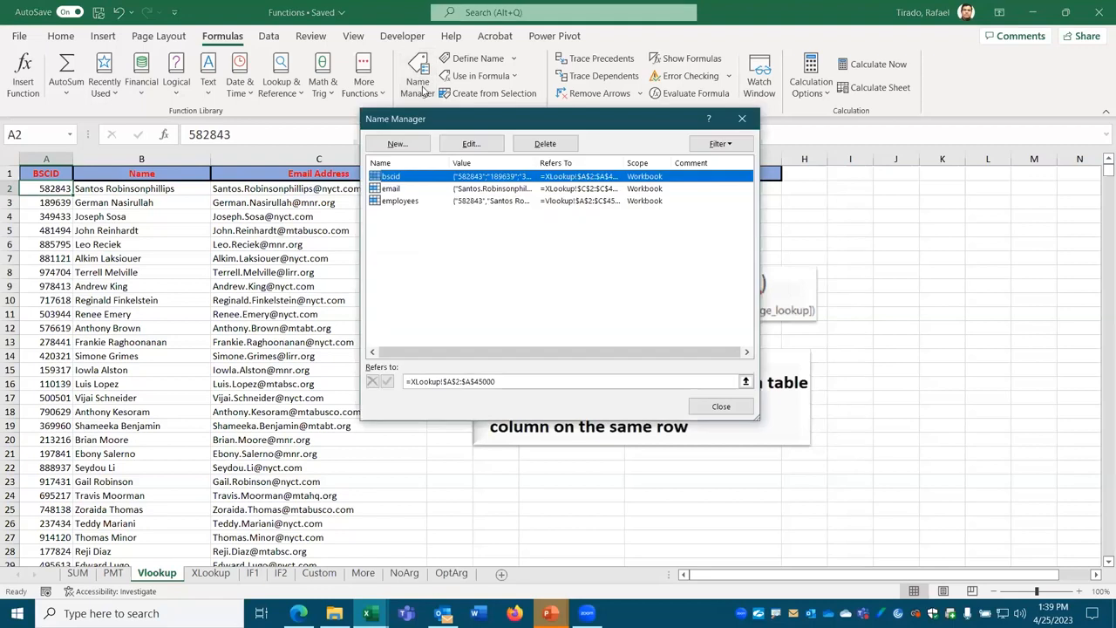
click(403, 206)
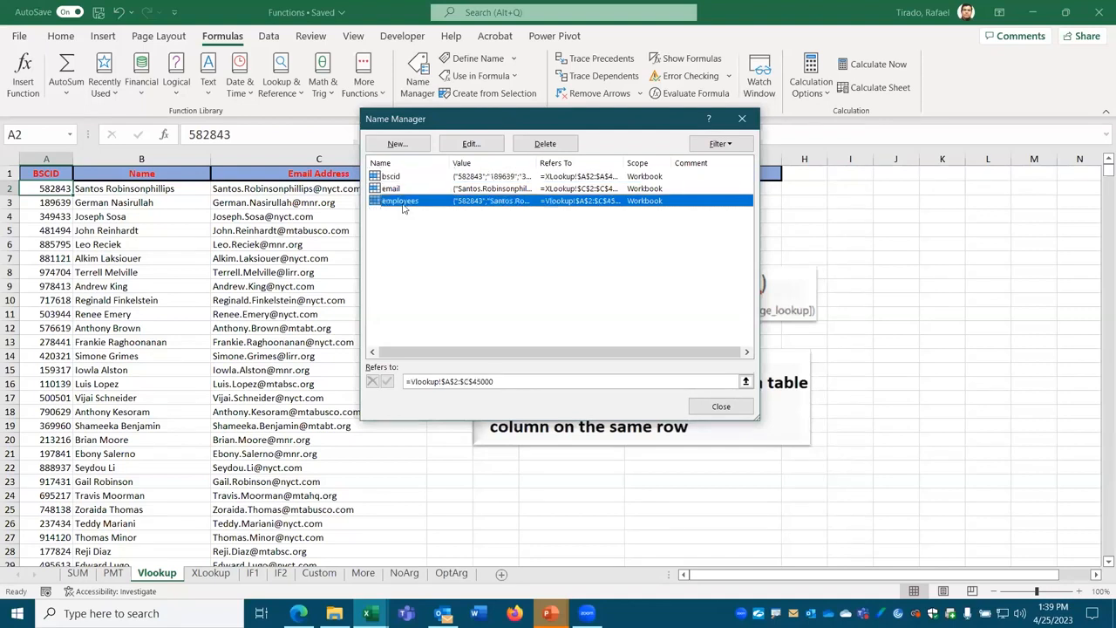
click(499, 381)
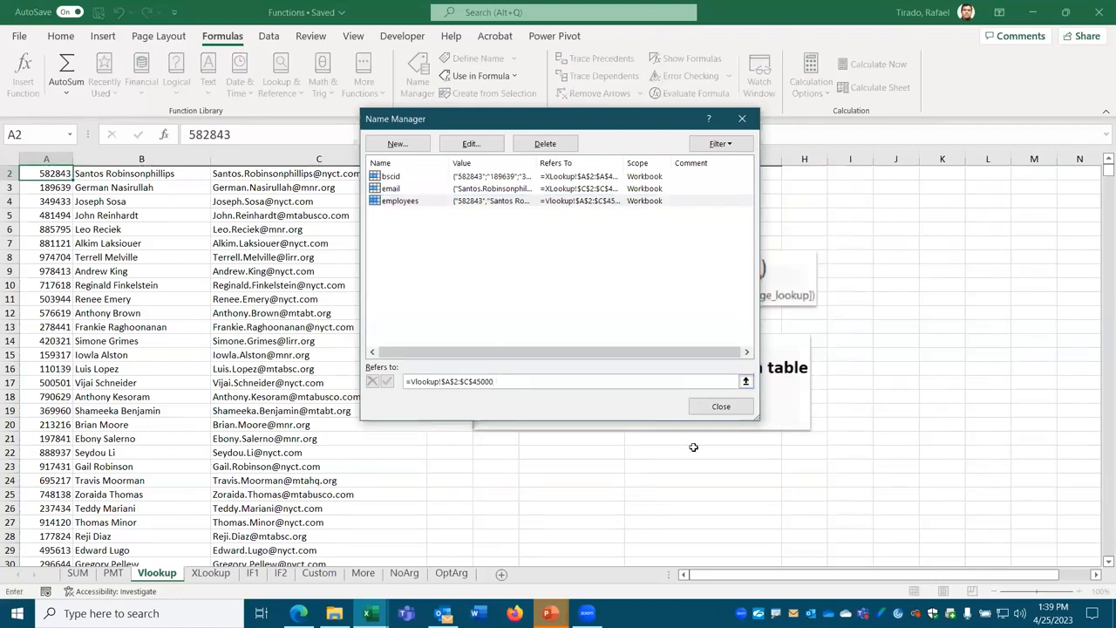
click(723, 408)
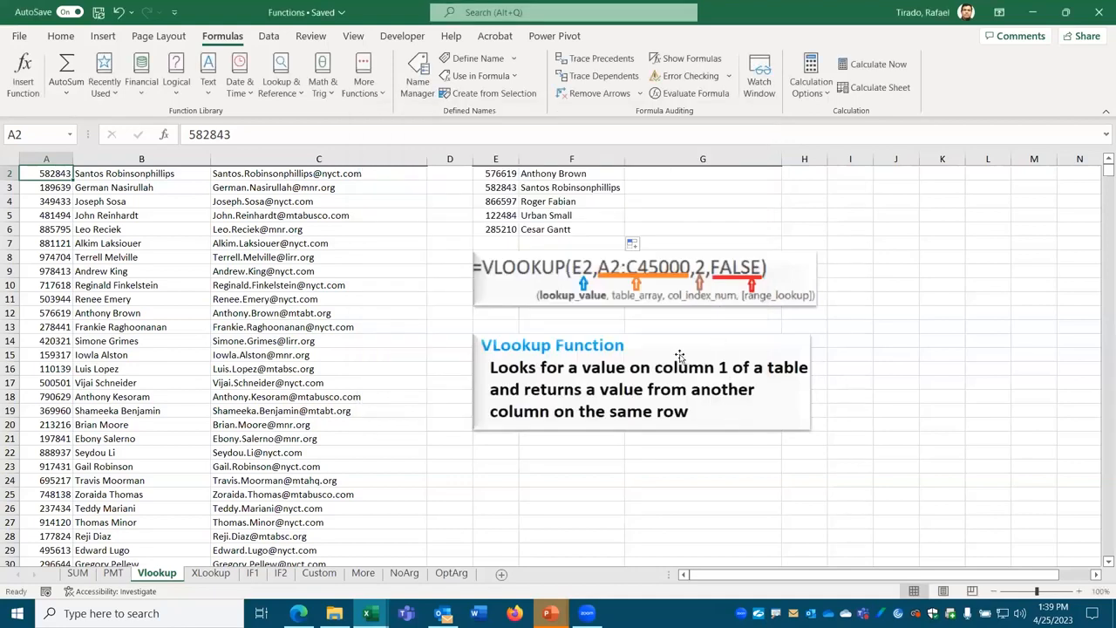
Step: Start a VLOOKUP formula in G2 with E2 as the lookup value, moving on to the table array argument
scroll(680, 357, up, 1)
click(675, 185)
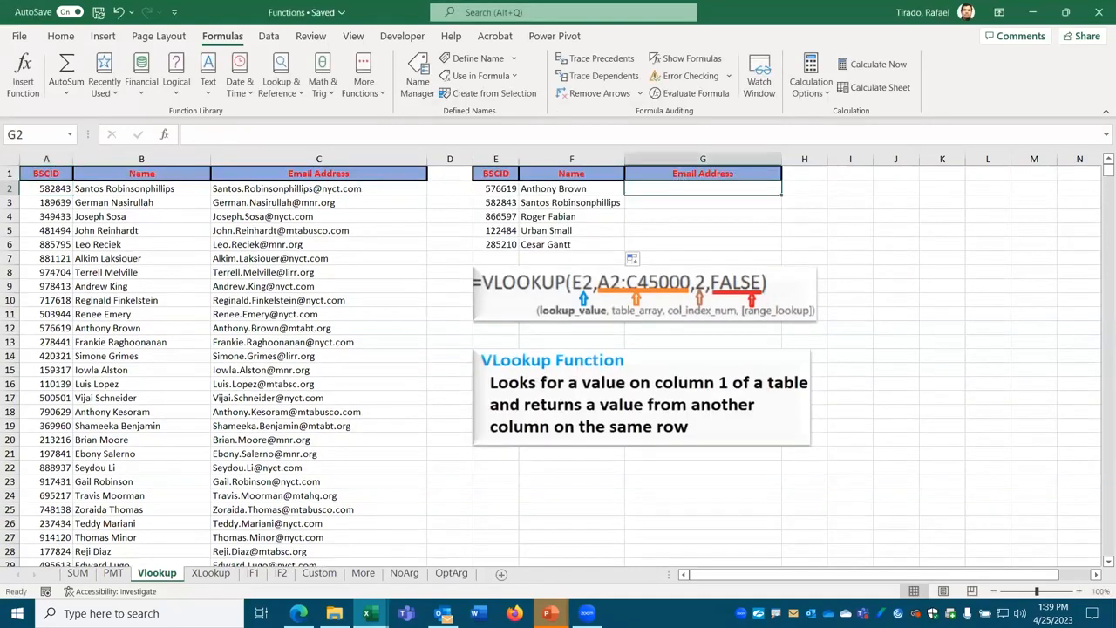
text(=vl)
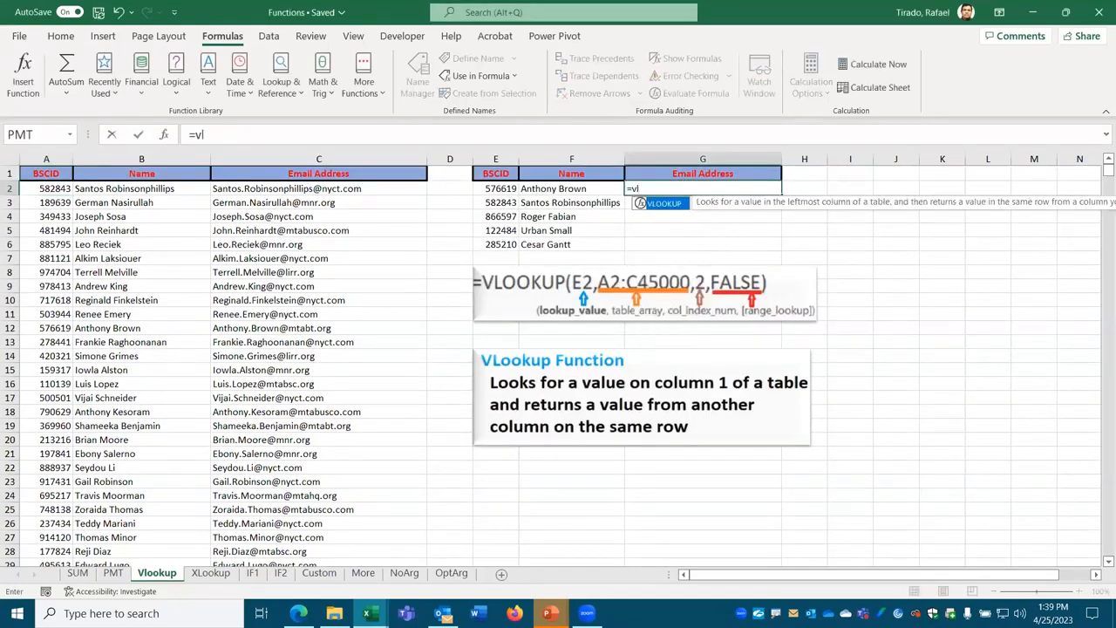
key(Tab)
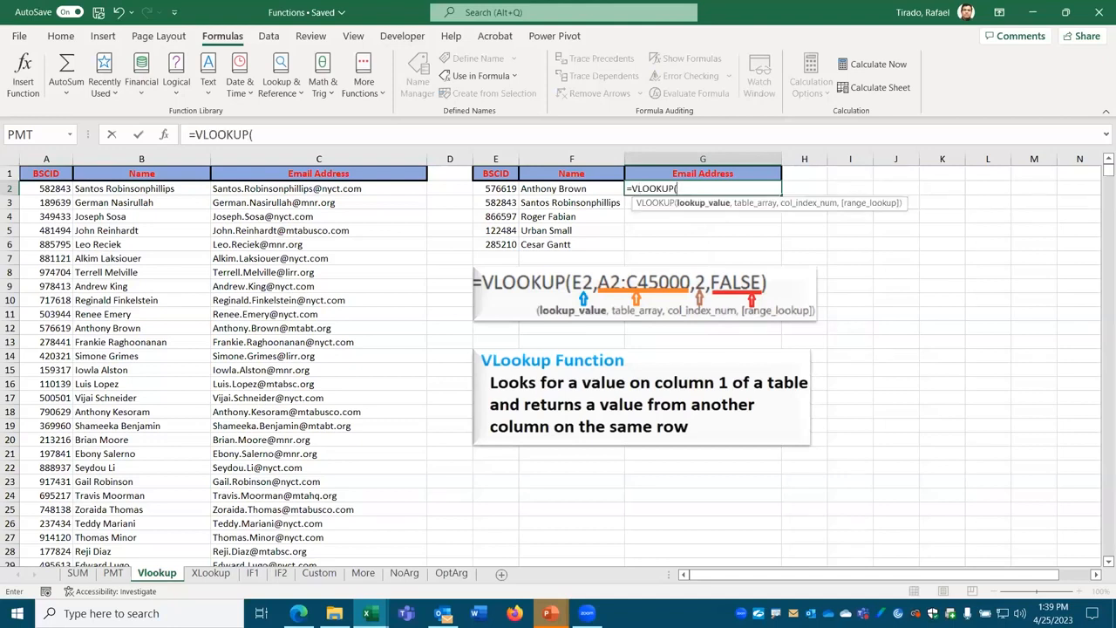
click(486, 187)
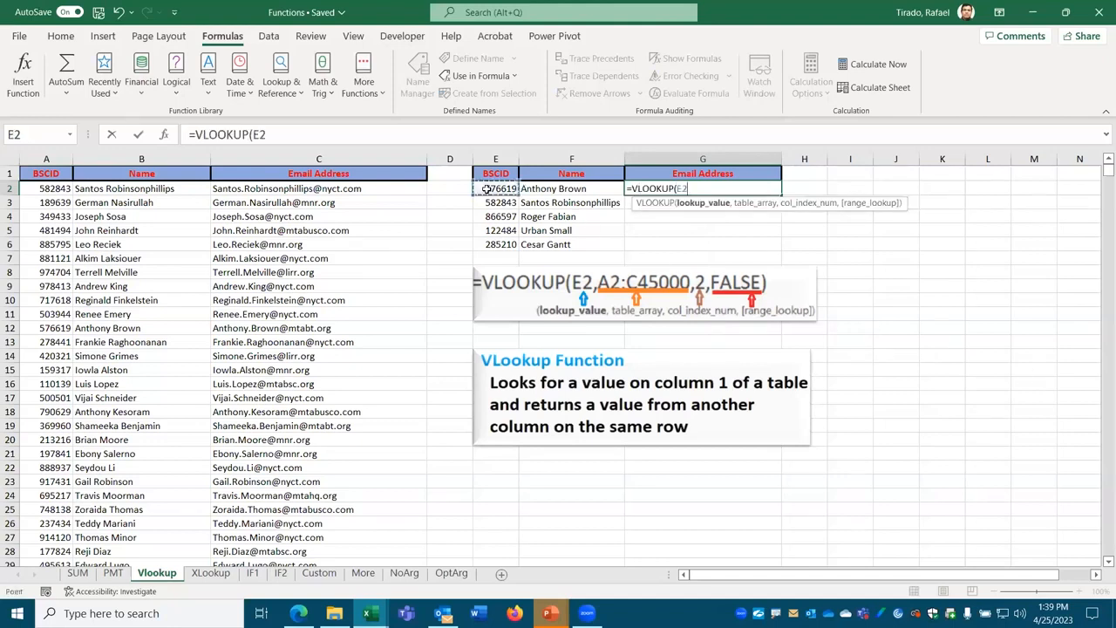
text(,)
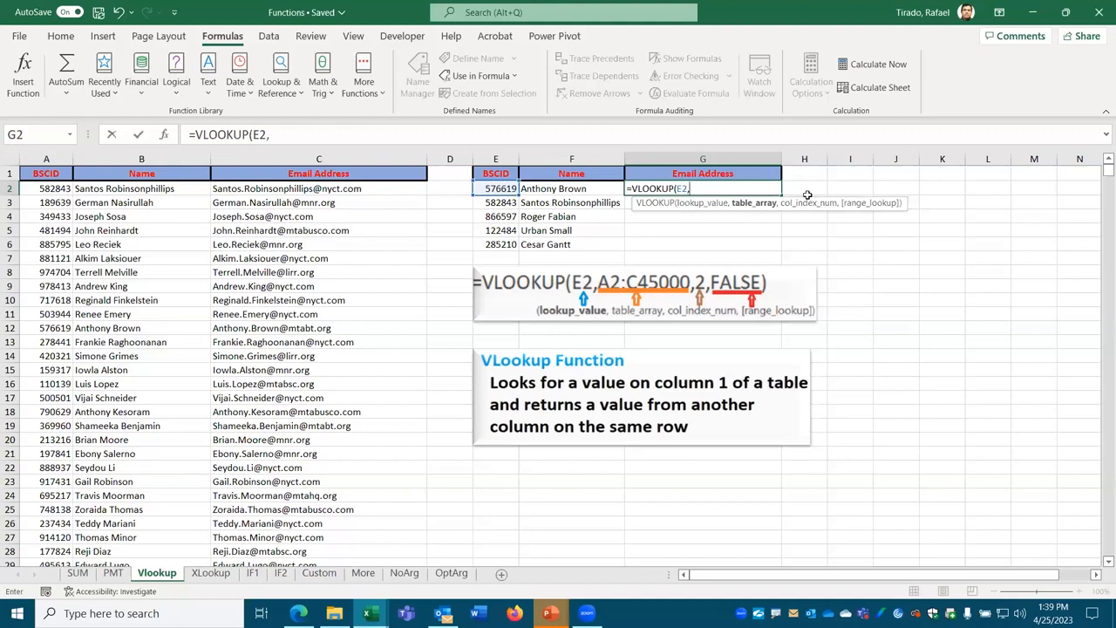
text(emp)
Step: Complete G2's VLOOKUP with the named range employees, column index 3 and FALSE, and fill the formula down to G6
key(Tab)
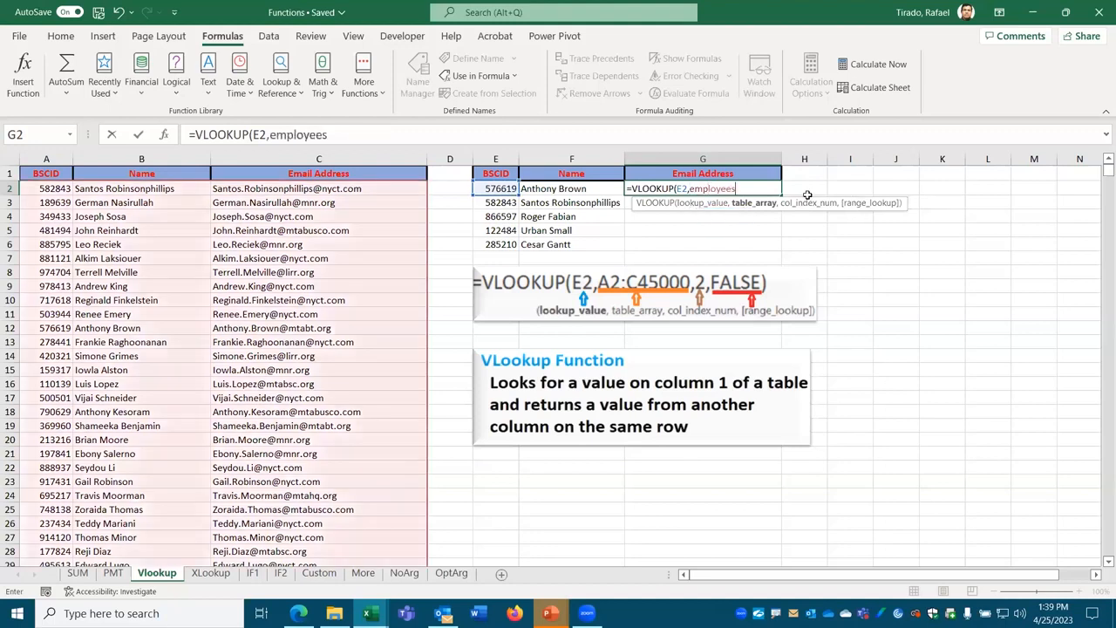
text(,)
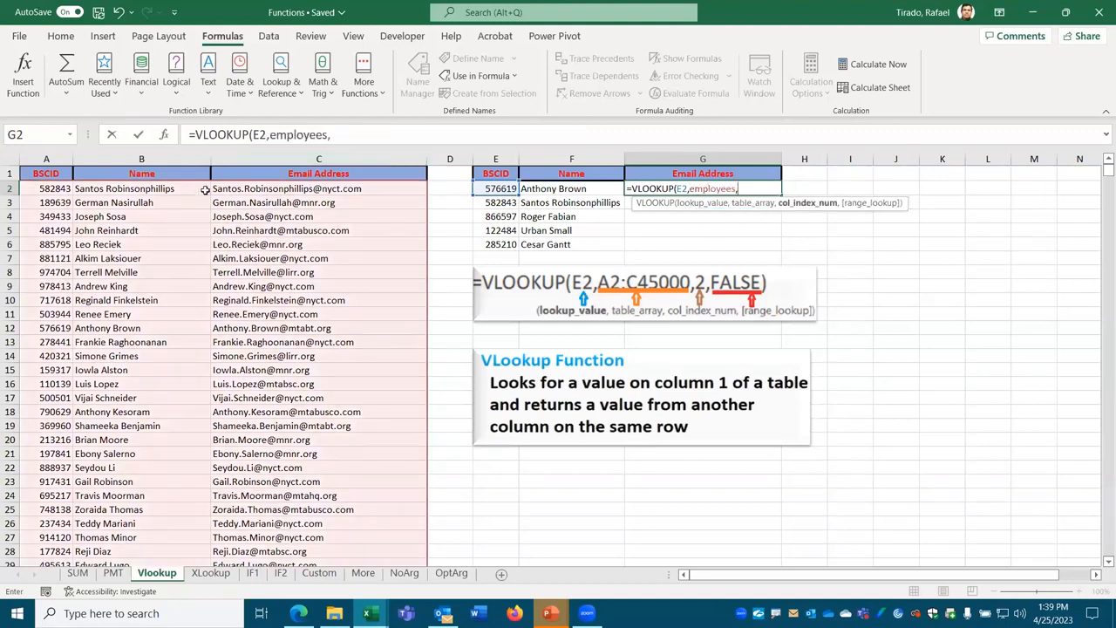
text(3,)
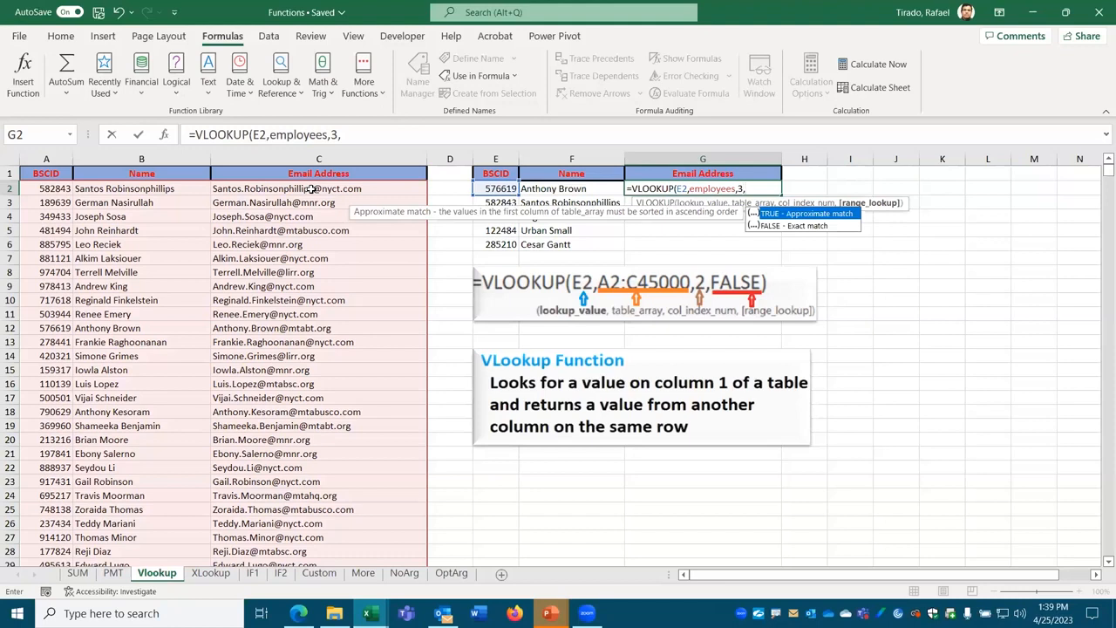
double_click(810, 225)
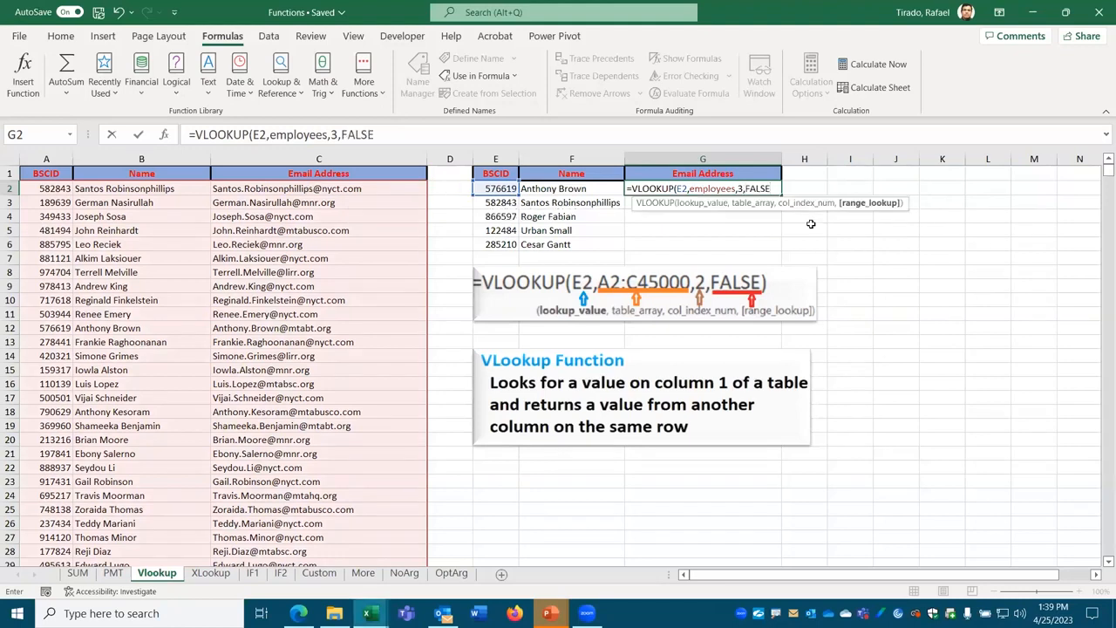
key(Return)
key(Up)
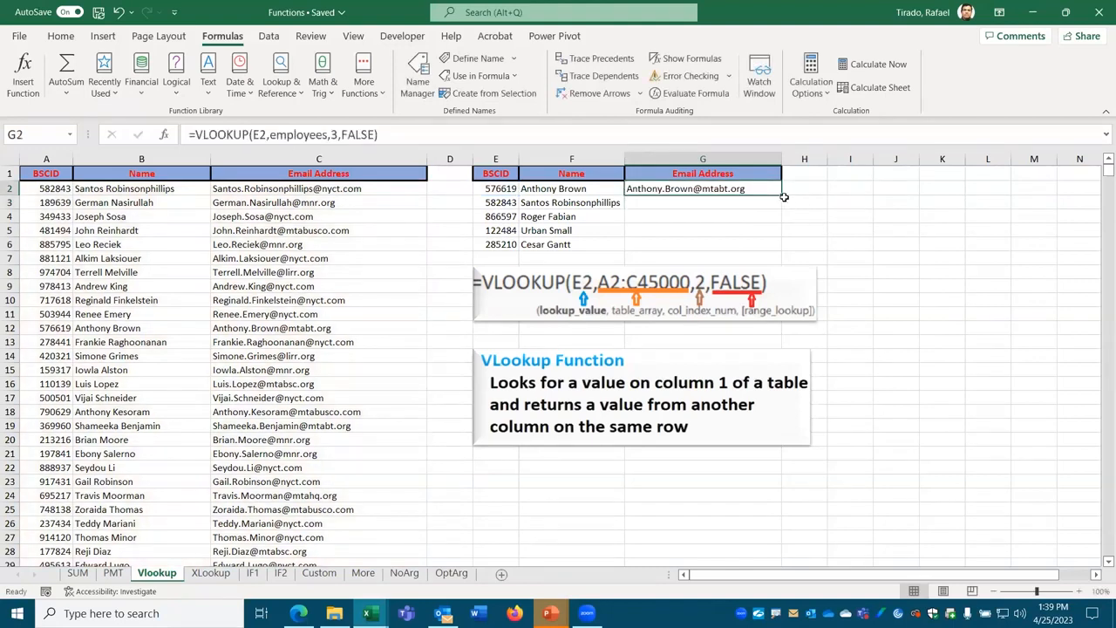
drag(782, 194, 775, 247)
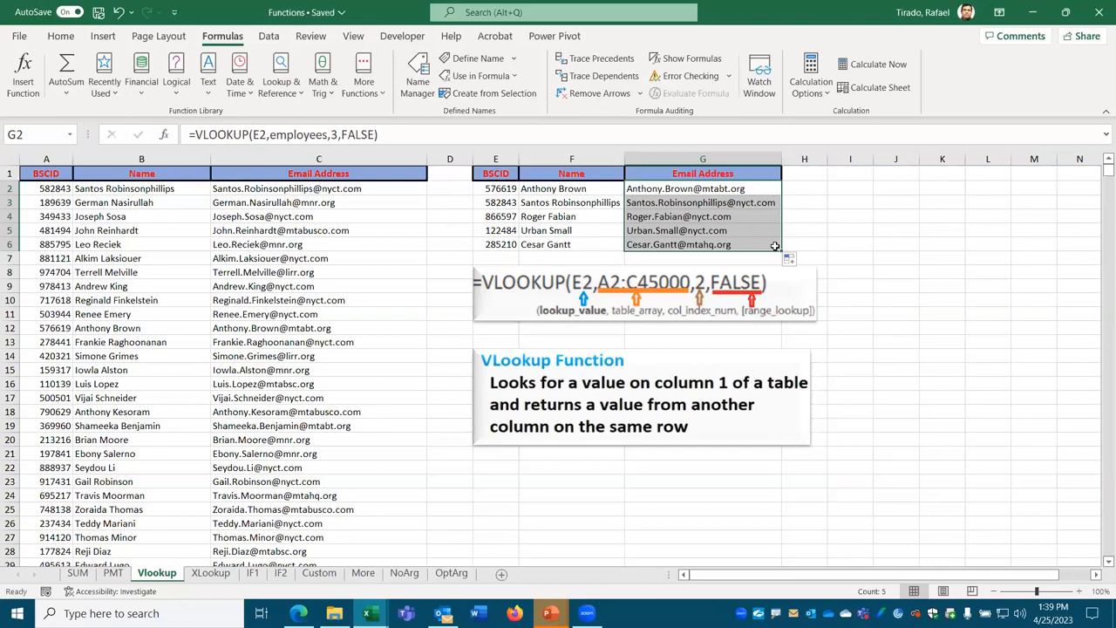
Step: Compare the VLOOKUP formulas in G2 and F2 with the source table in columns A to C
click(717, 192)
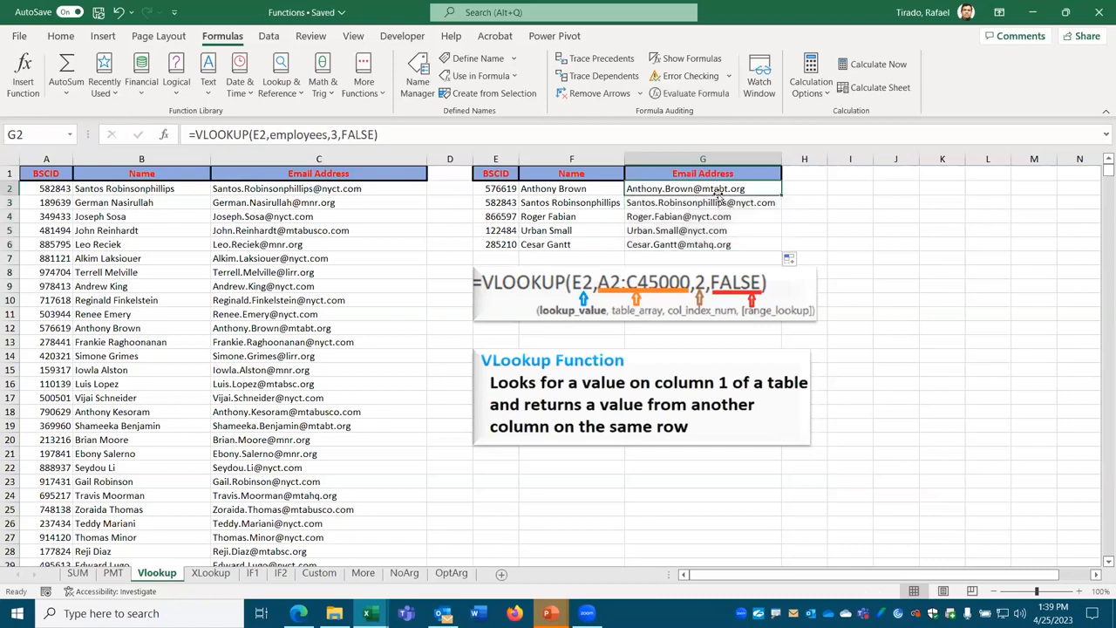
click(573, 191)
drag(254, 134, 266, 134)
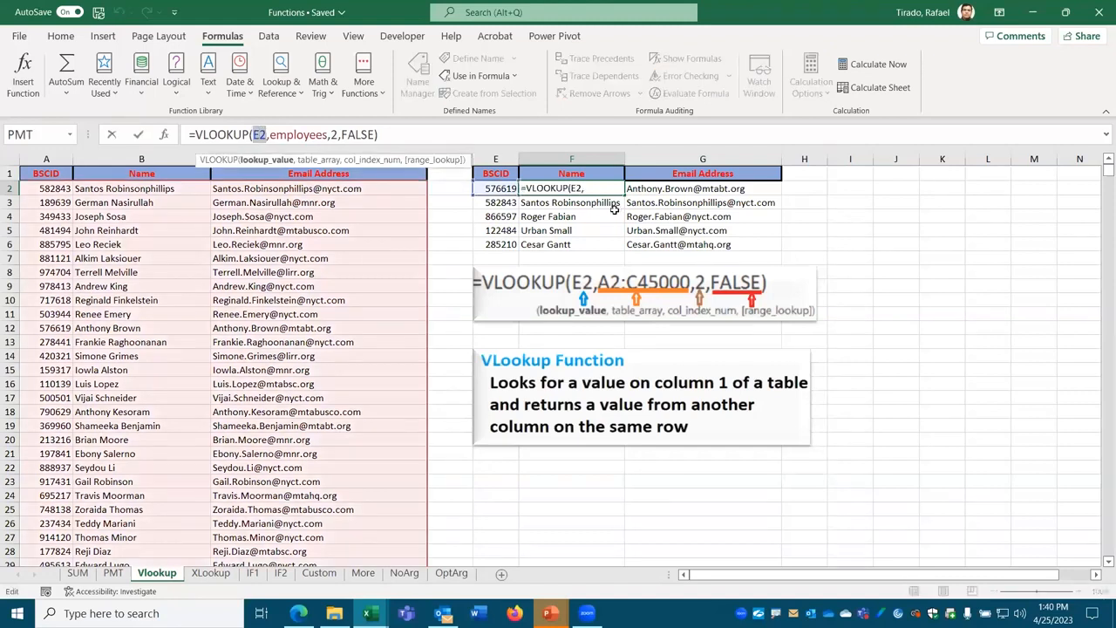
key(Escape)
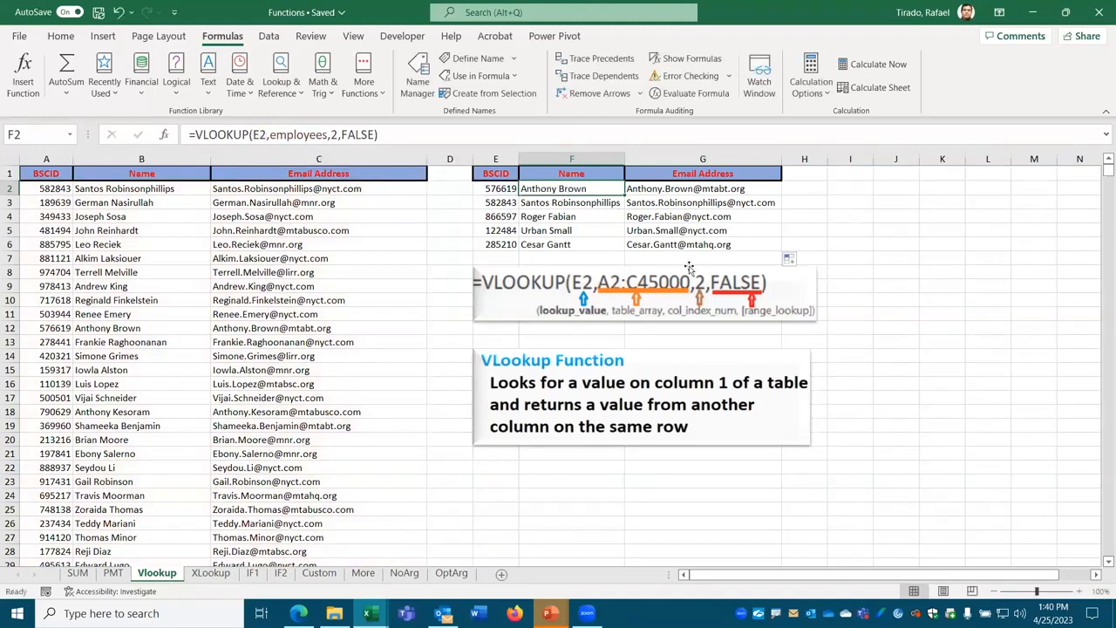
click(52, 190)
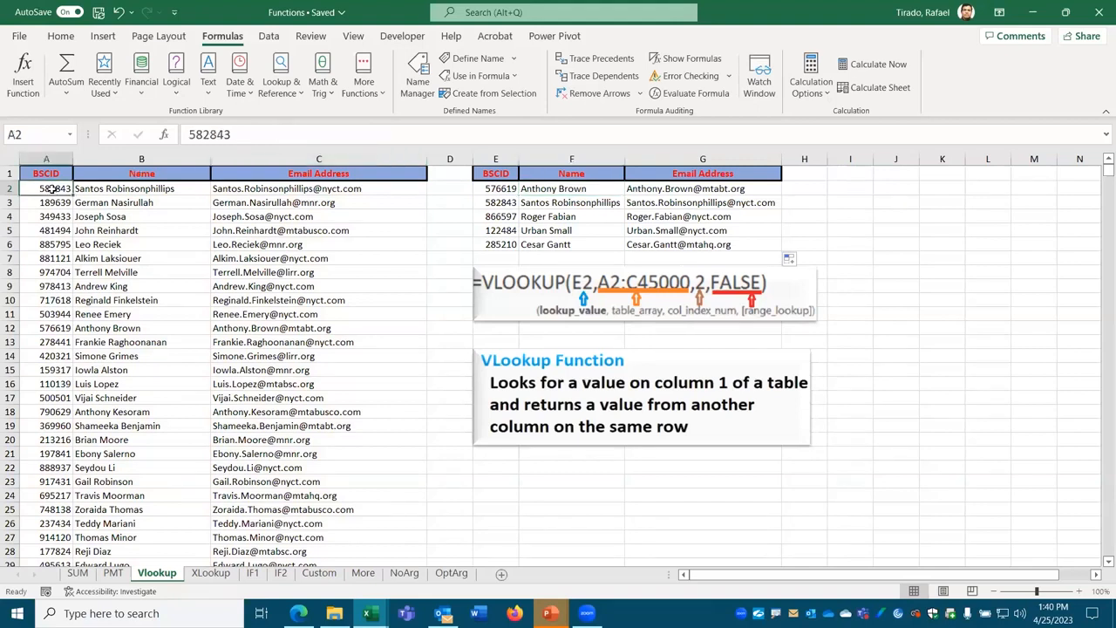
drag(54, 188, 293, 449)
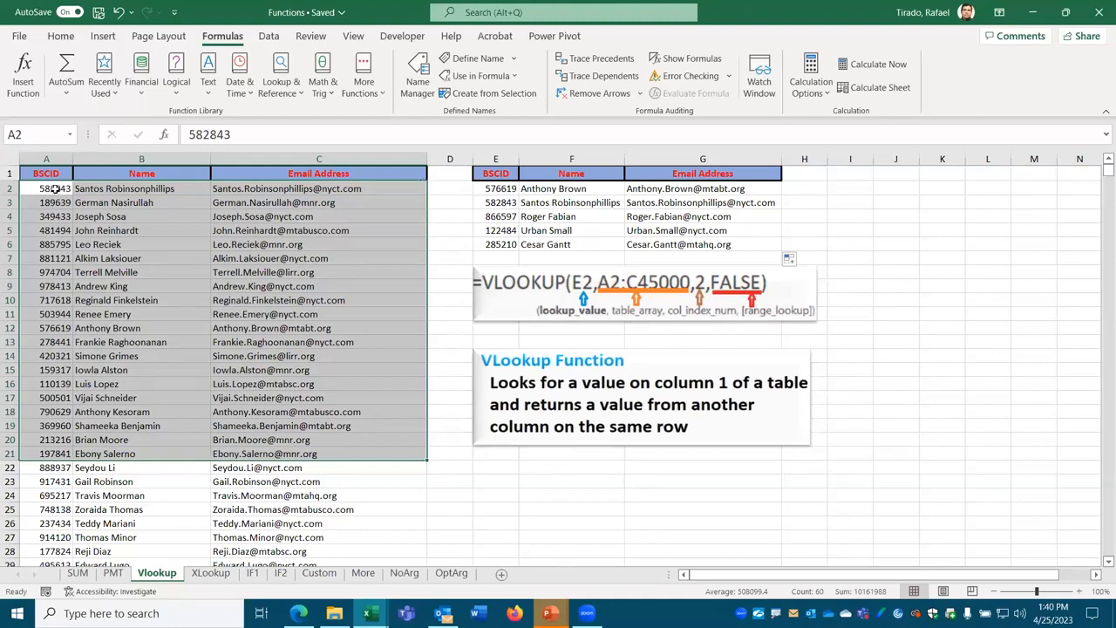
click(353, 192)
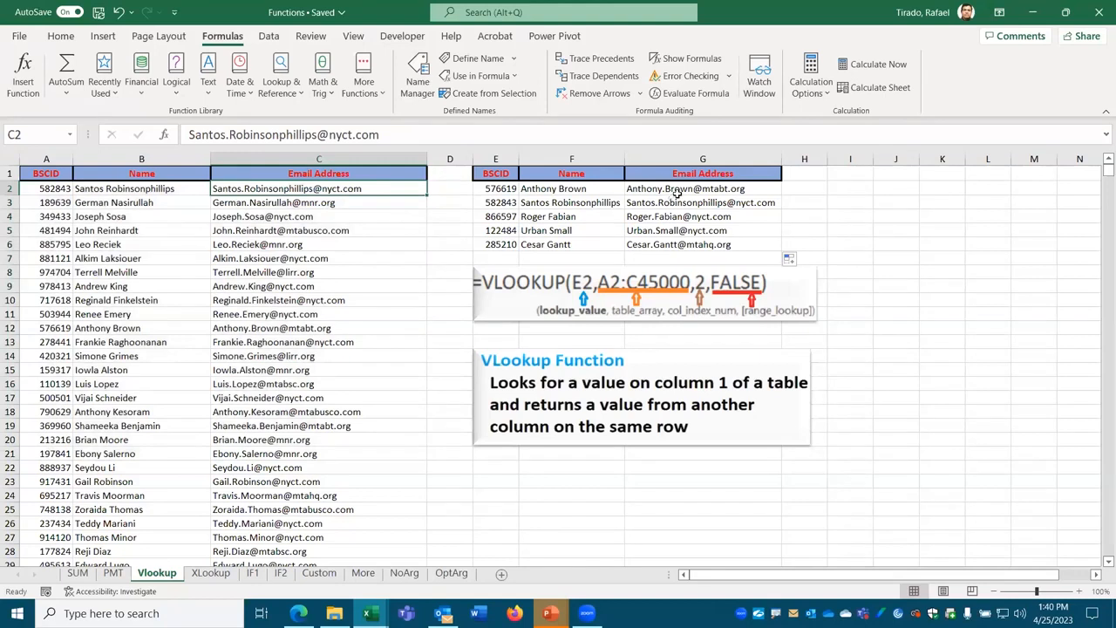
click(720, 188)
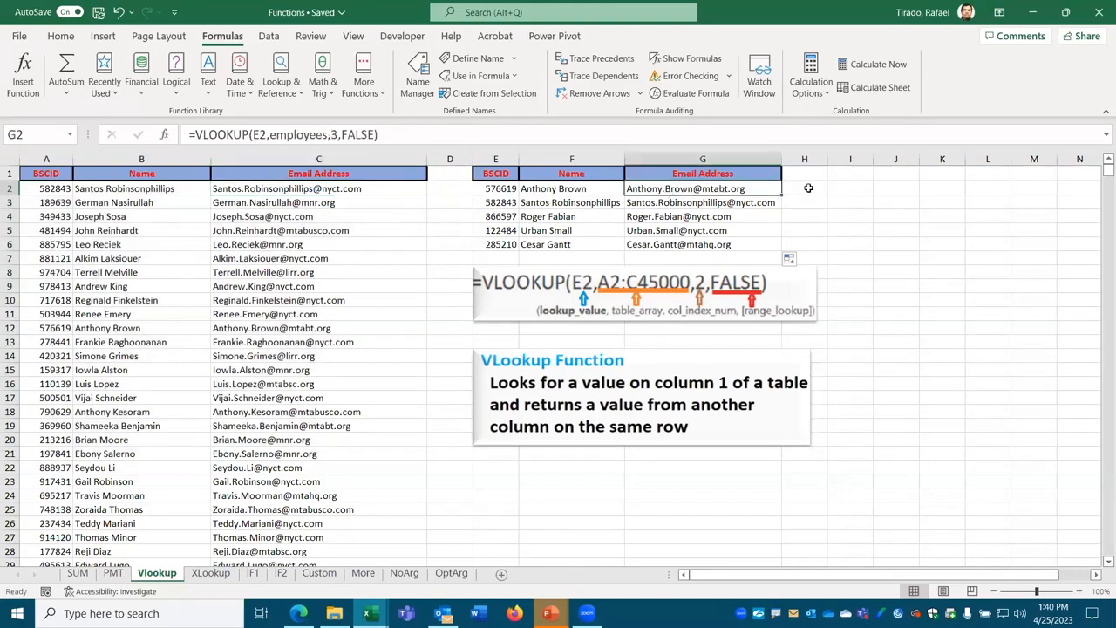
click(809, 188)
text(=vl)
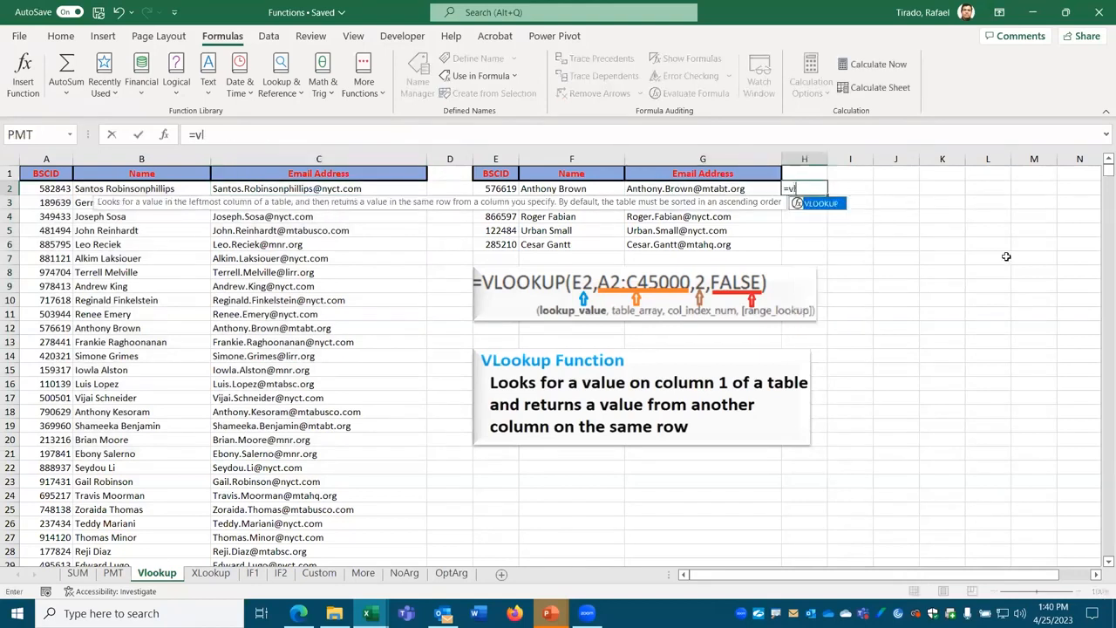
double_click(837, 205)
click(729, 189)
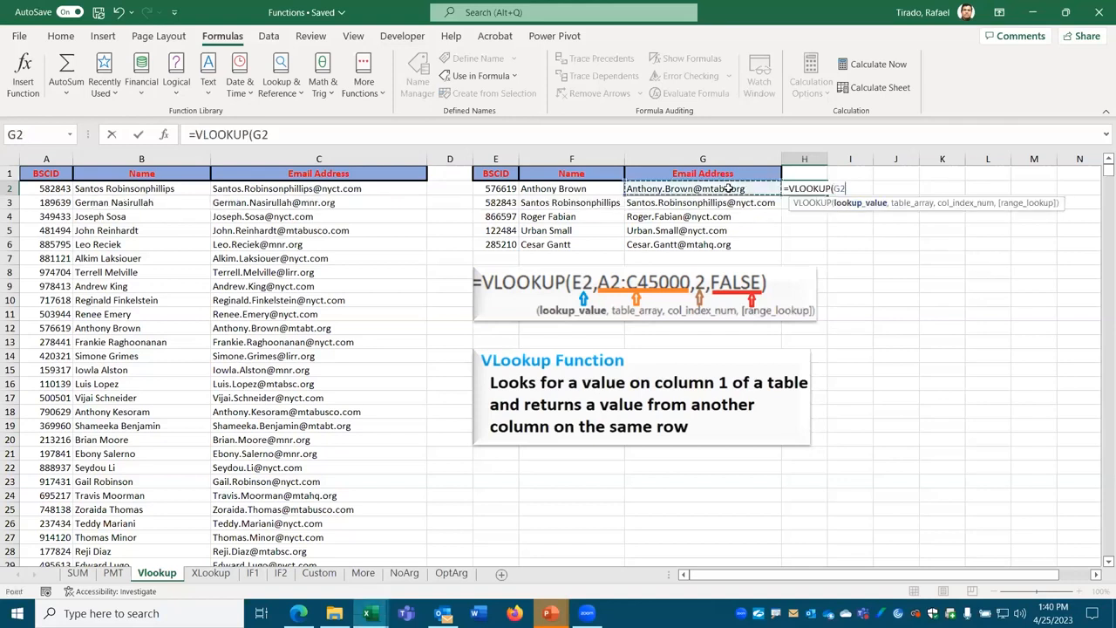
text(,)
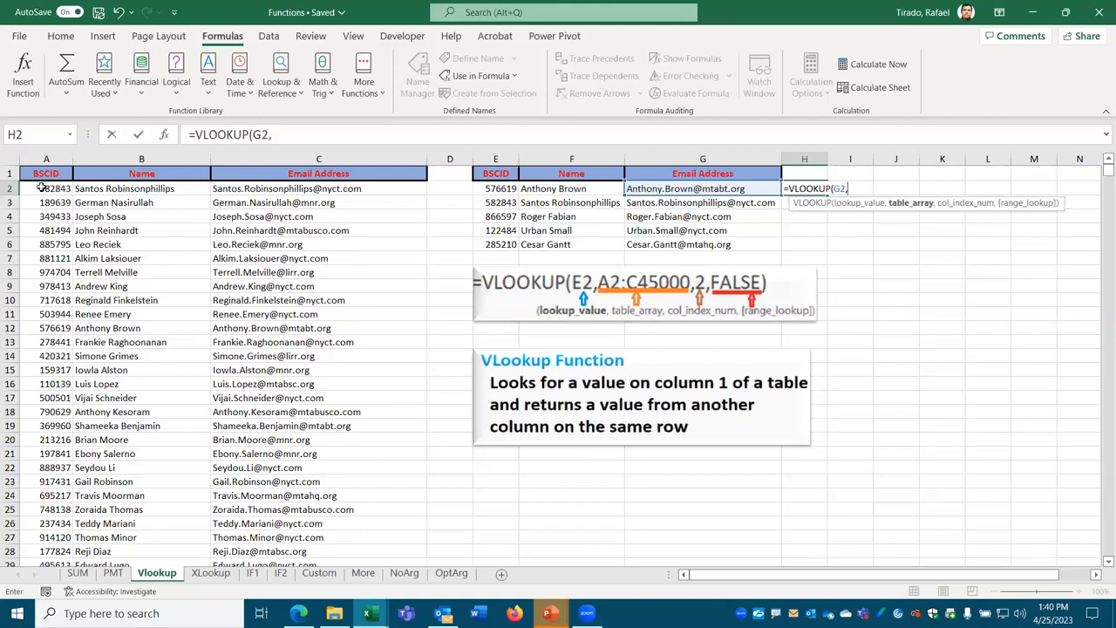
key(Escape)
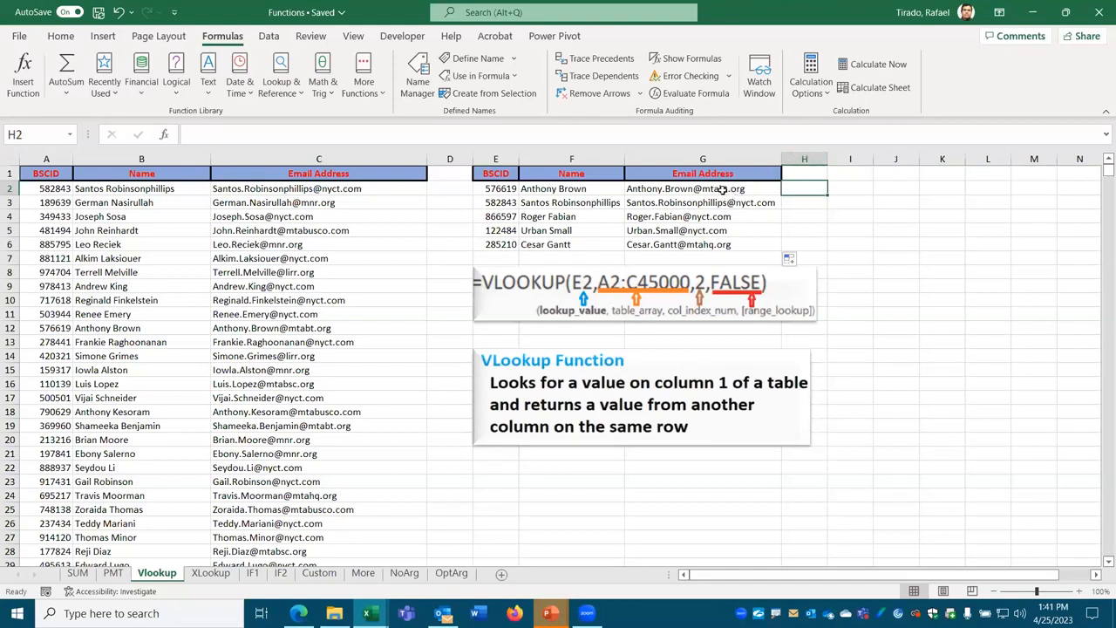
drag(46, 192, 297, 523)
click(35, 134)
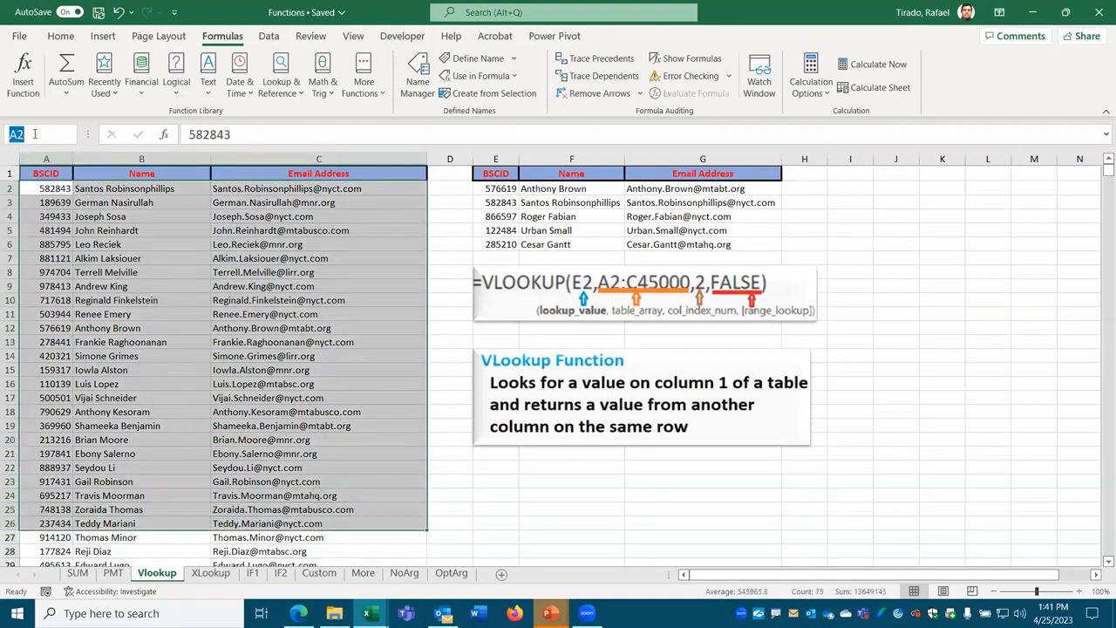
text(omar)
key(Escape)
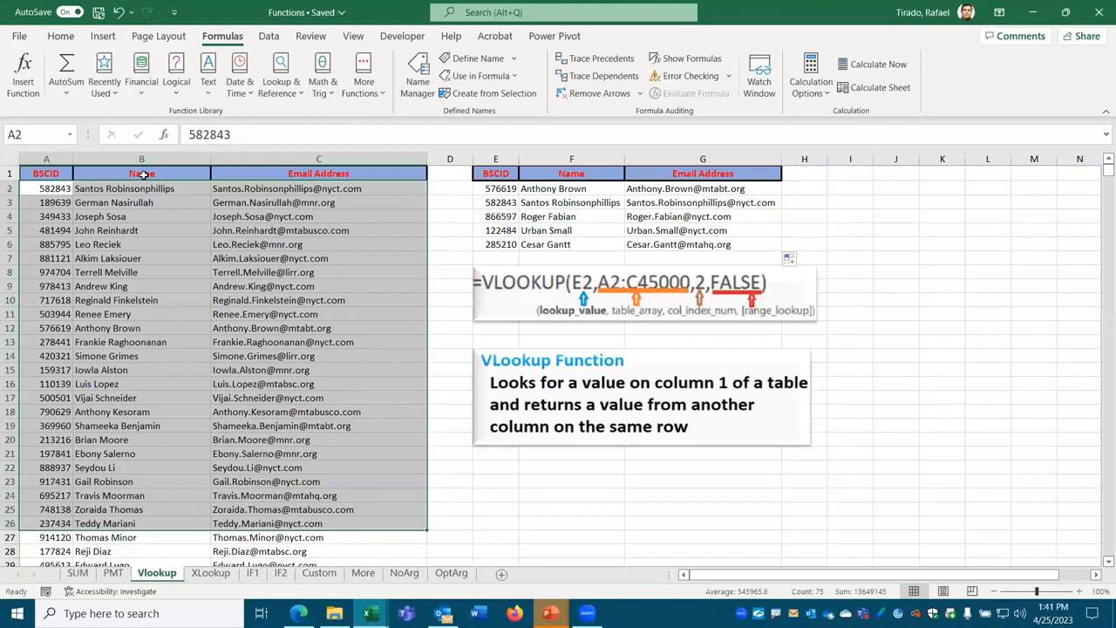
Step: Review the lookup value in E2 and the arguments of the VLOOKUP formula in G2
click(503, 193)
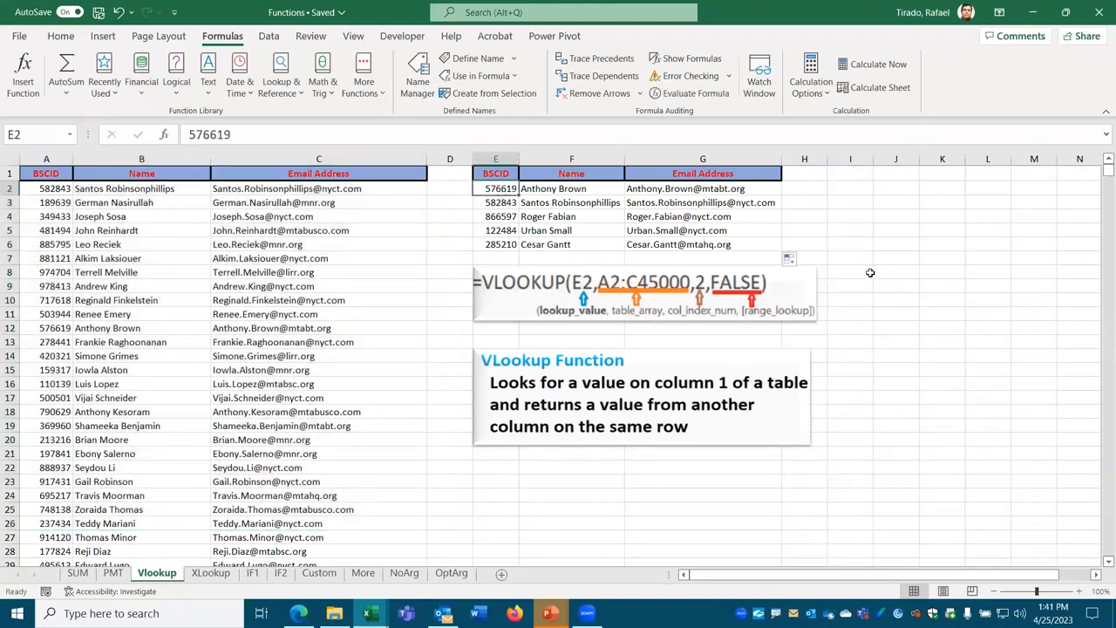
click(737, 189)
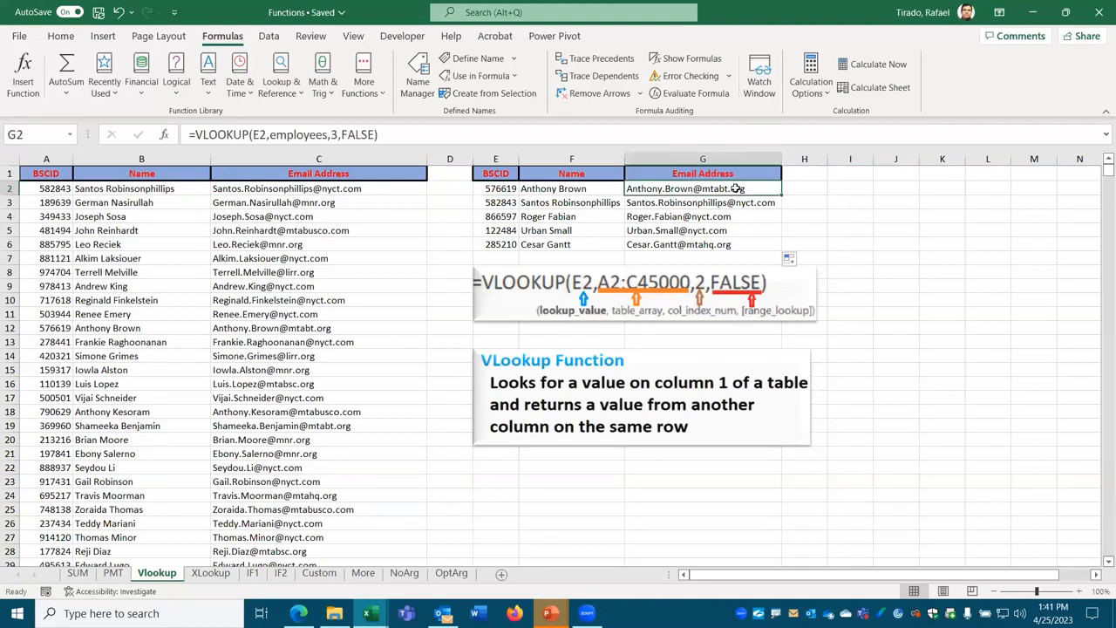
click(380, 134)
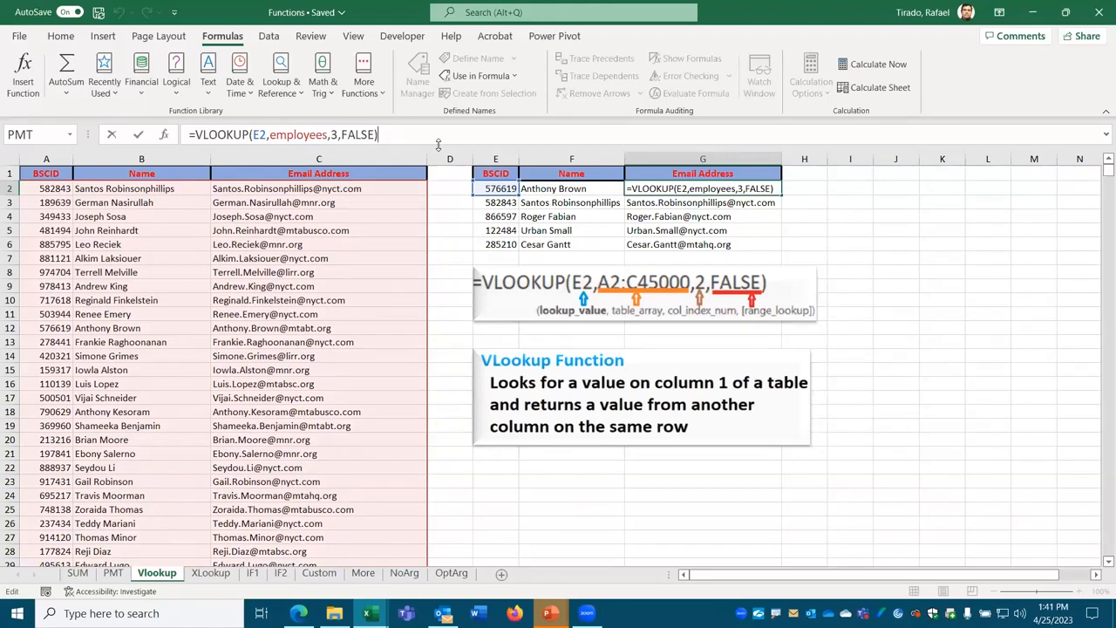
key(ctrl+Return)
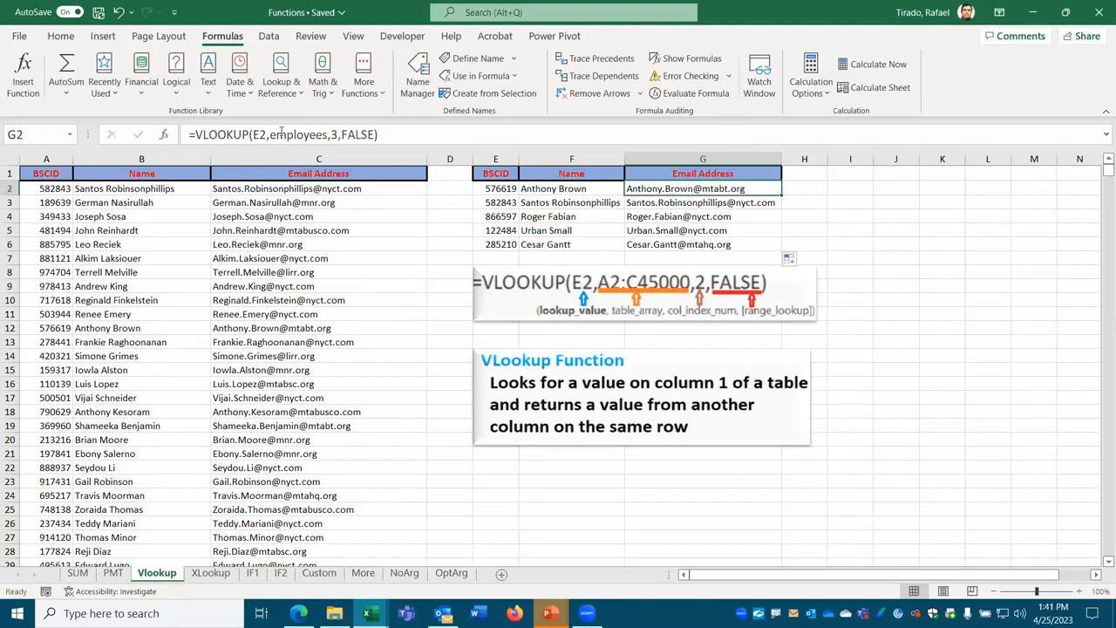
Step: Switch to the XLookup sheet and review the e-mail addresses in E2:E5 and the BSCID result cell F2
click(211, 575)
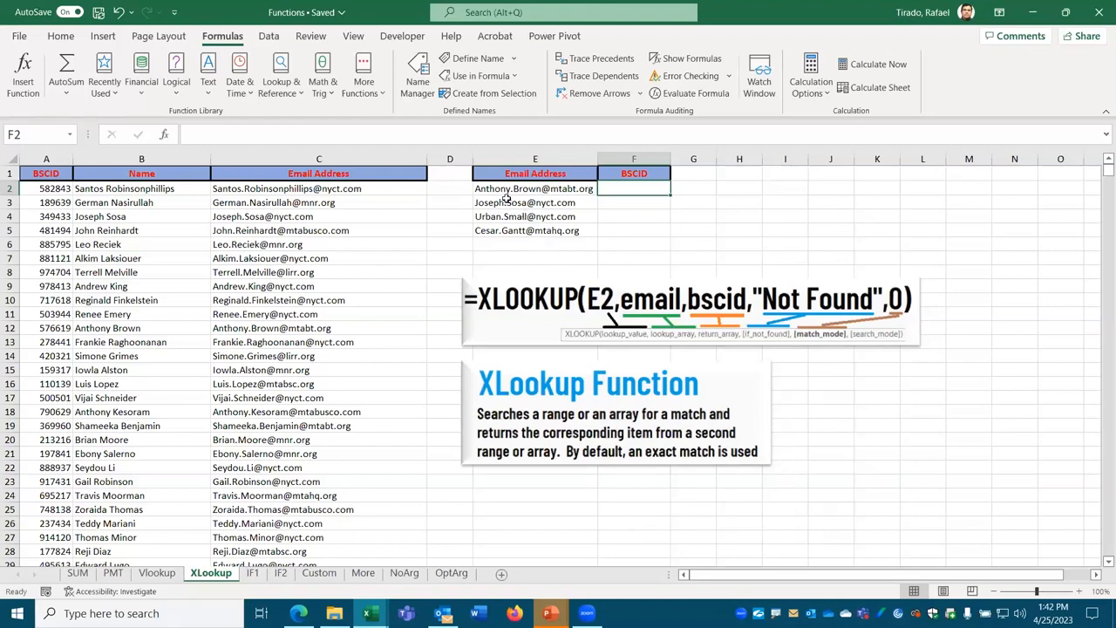
drag(503, 188, 502, 229)
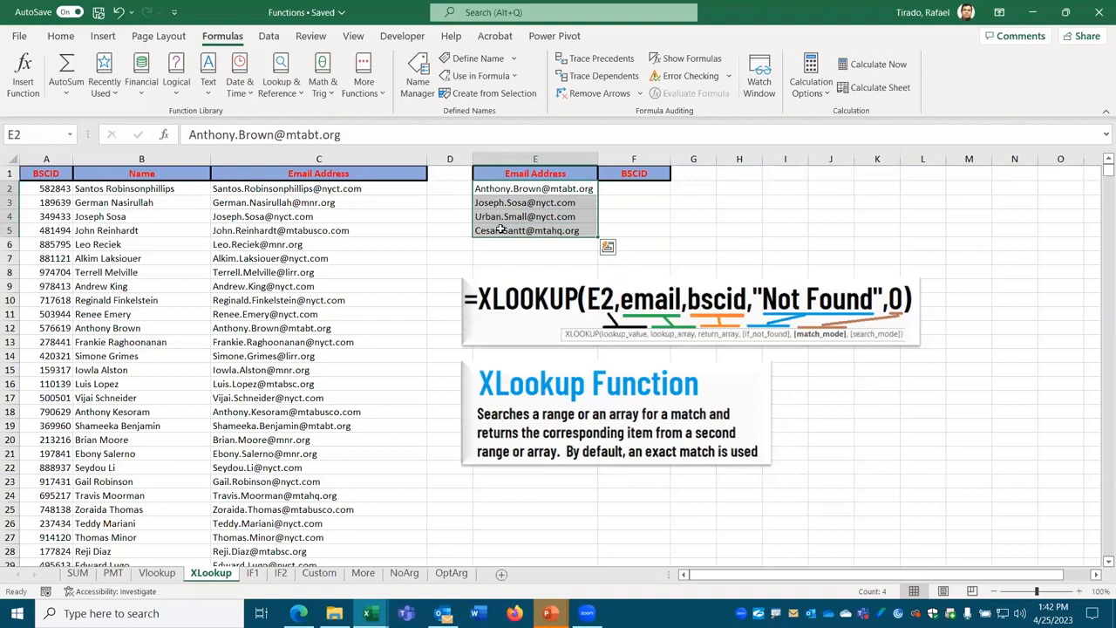
click(618, 188)
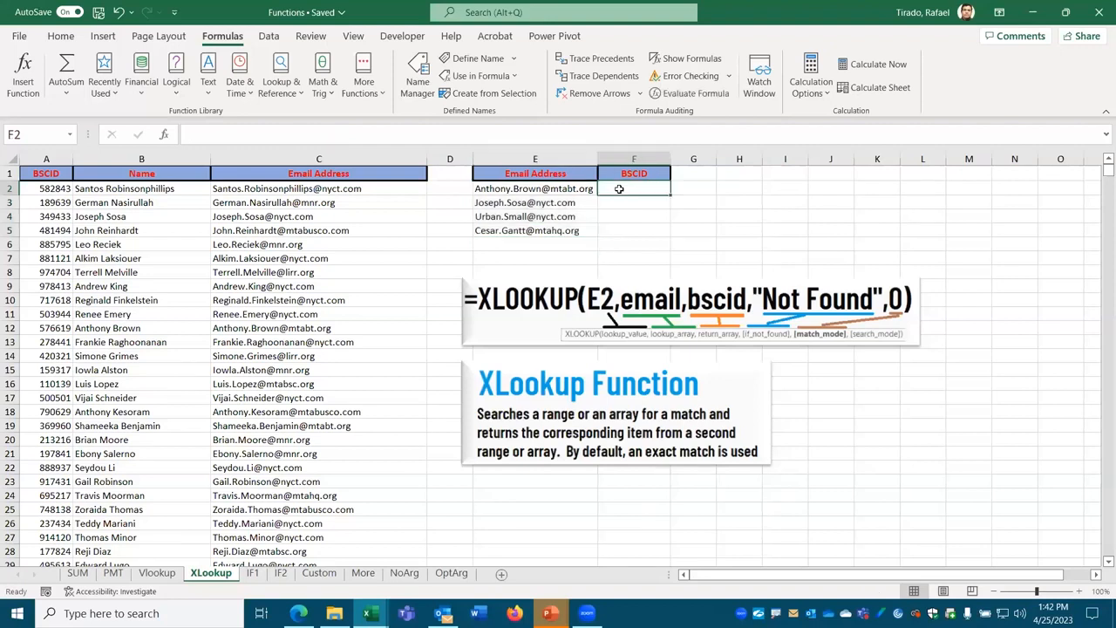
click(508, 190)
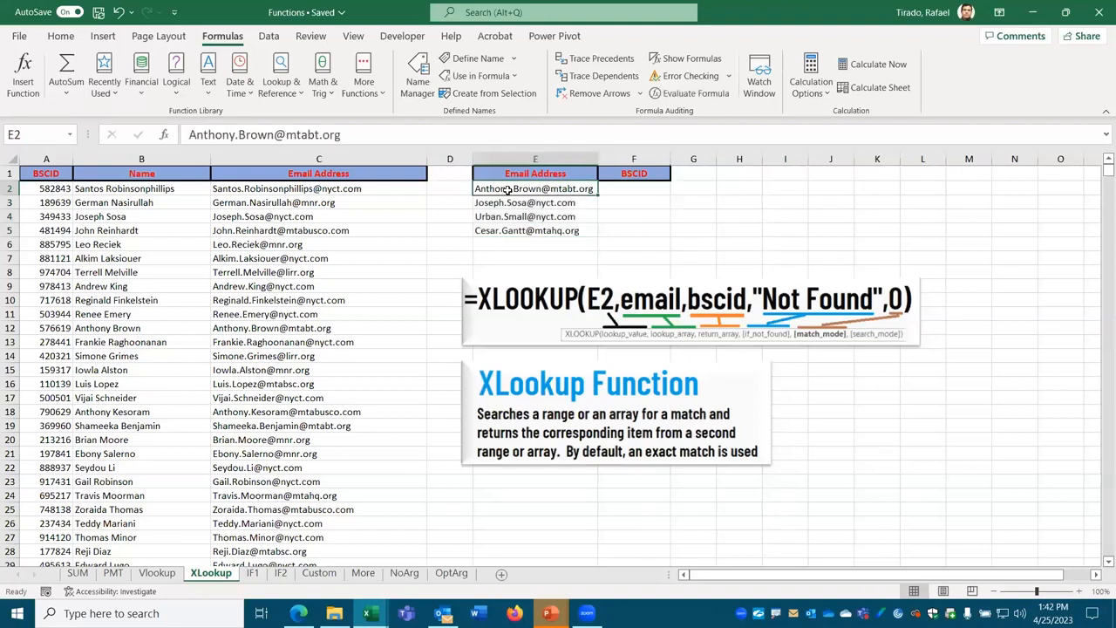
click(607, 191)
text(=)
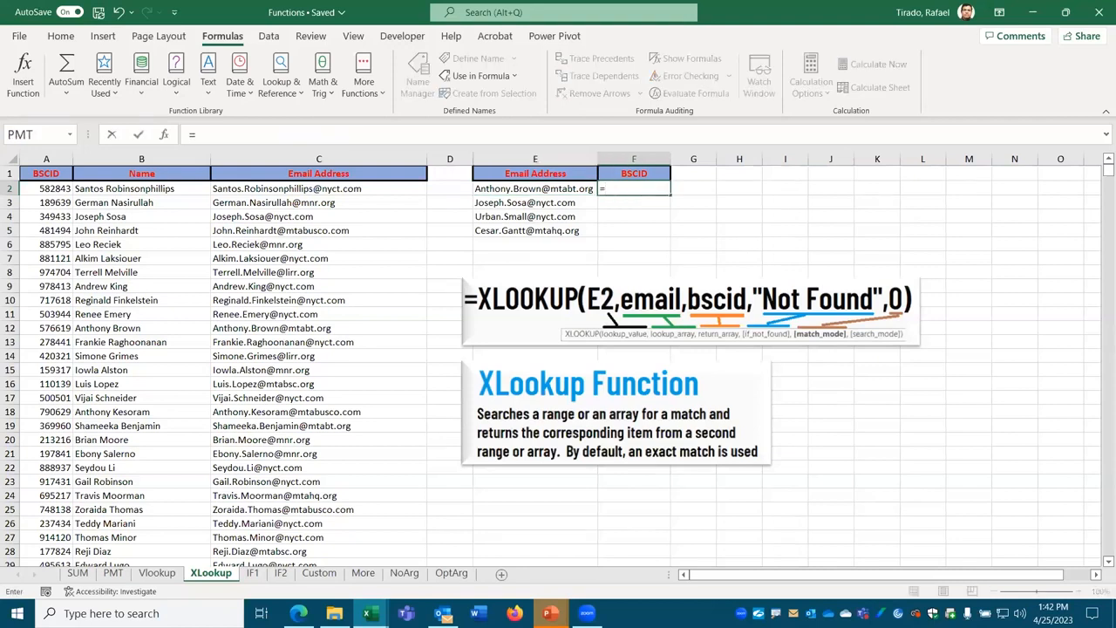
text(vl)
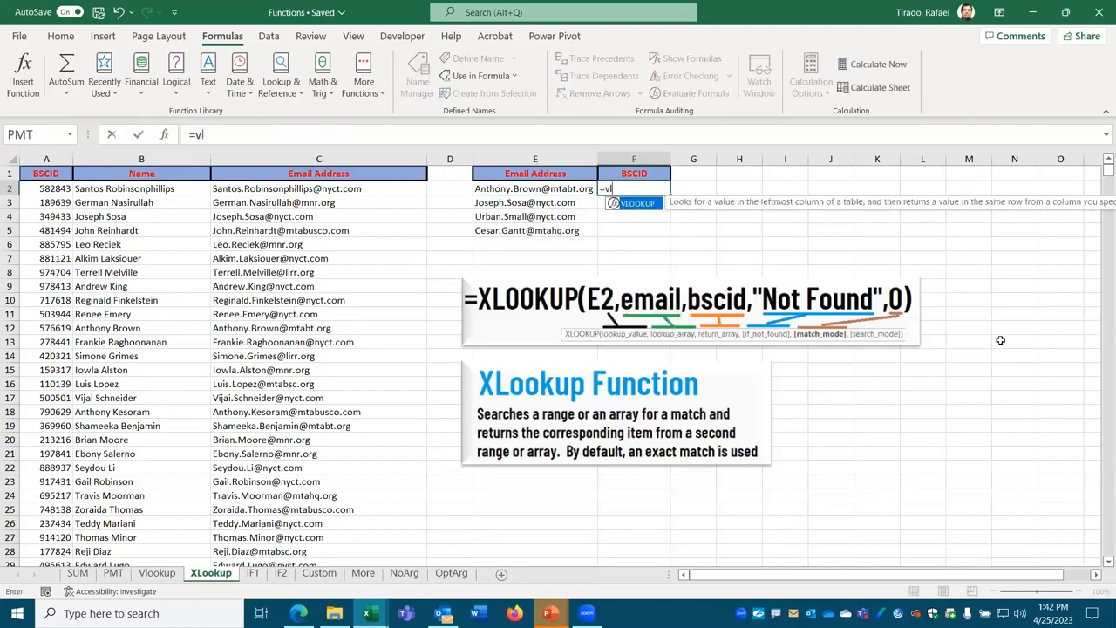
double_click(641, 203)
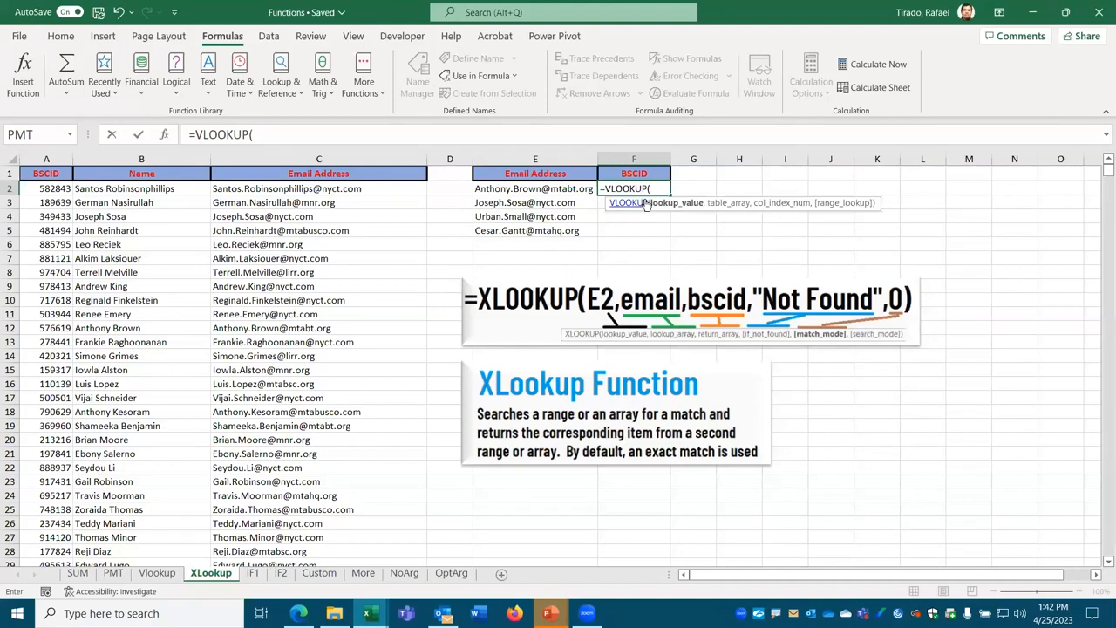
click(543, 189)
drag(45, 188, 331, 507)
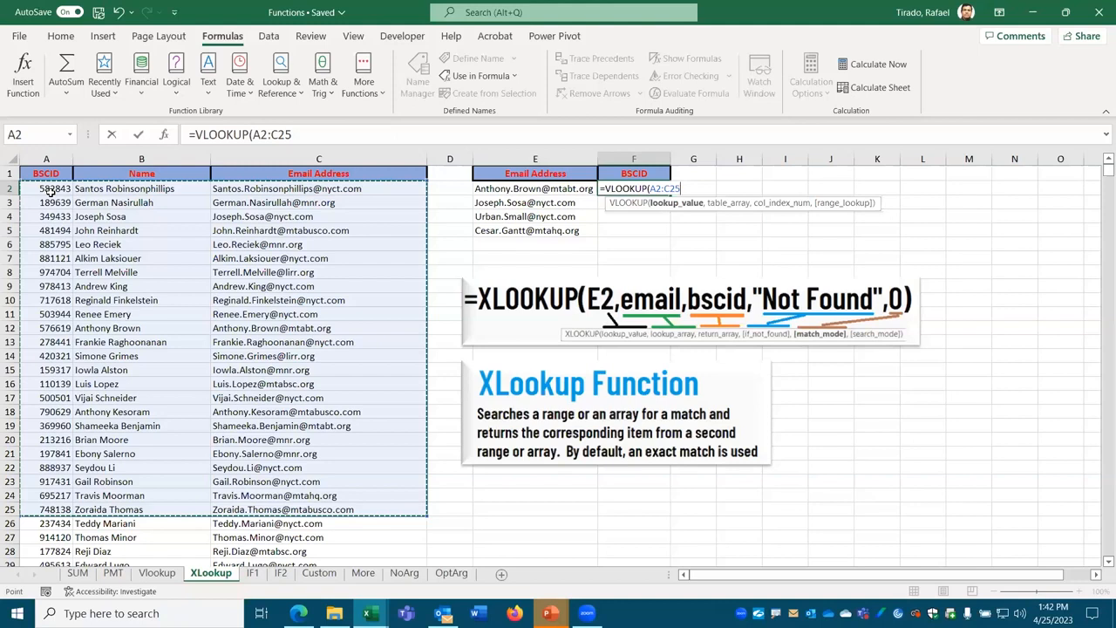
key(Escape)
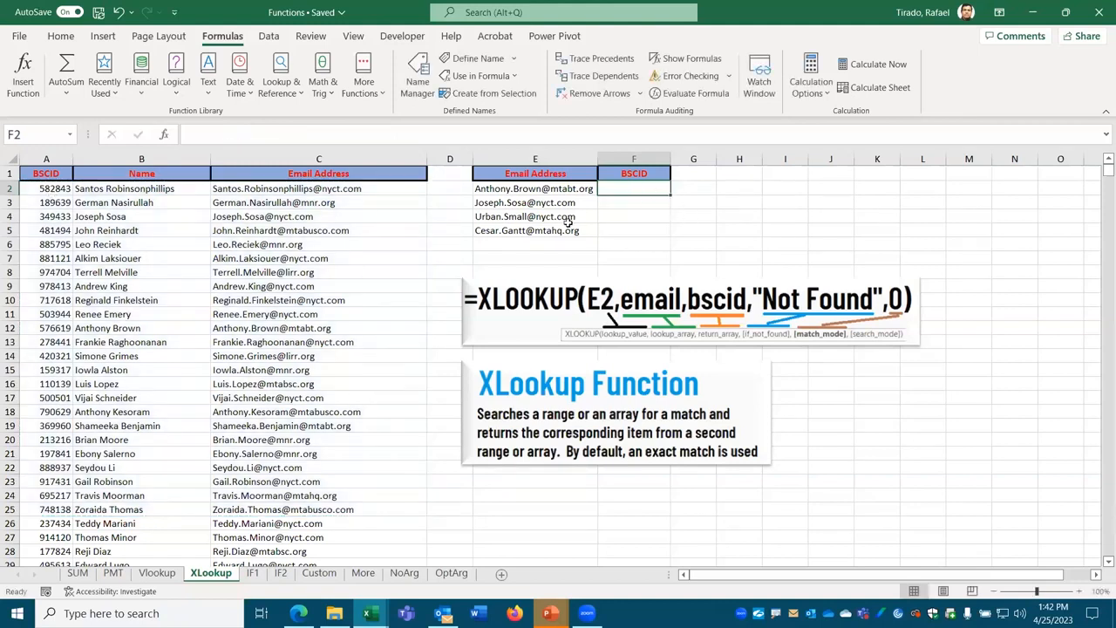
Step: Examine the Email Address column C as the lookup data for the BSCID result in F2
click(324, 160)
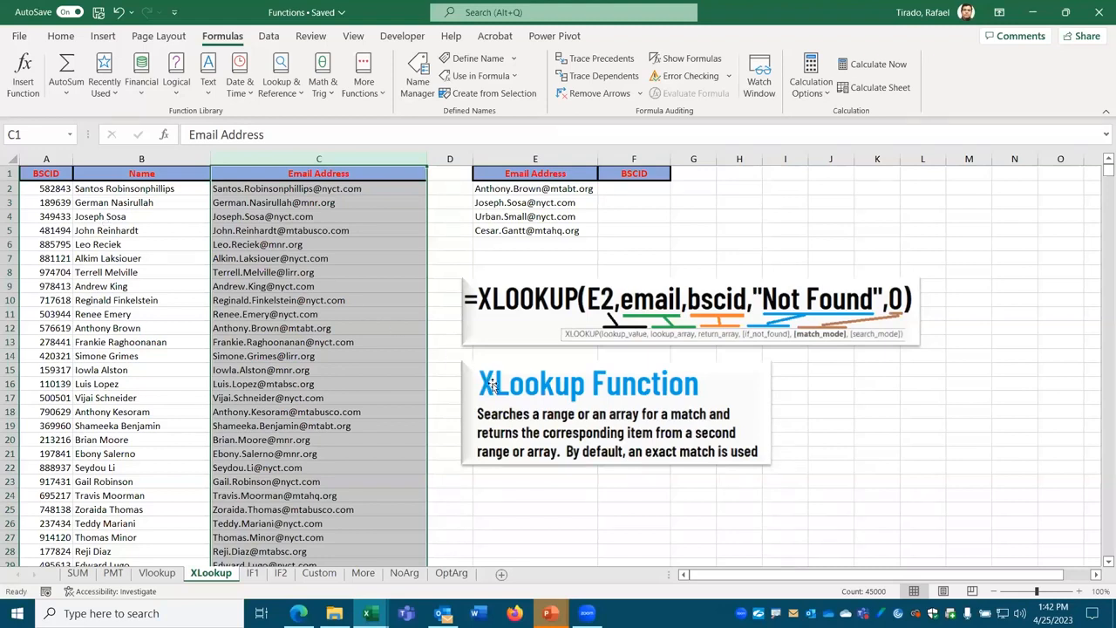
click(627, 188)
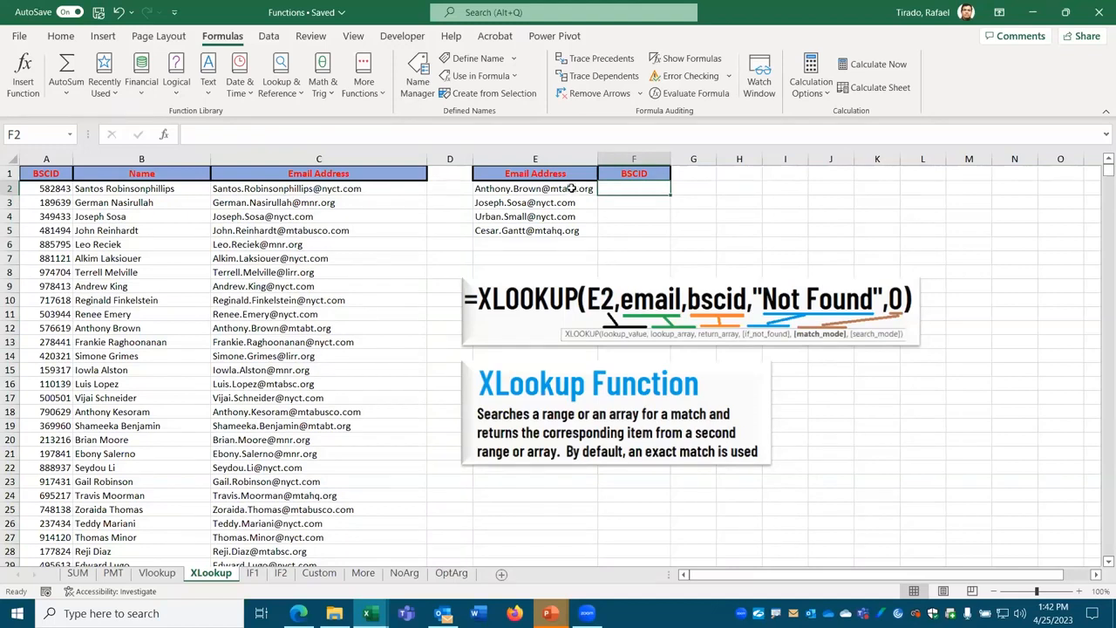
click(330, 159)
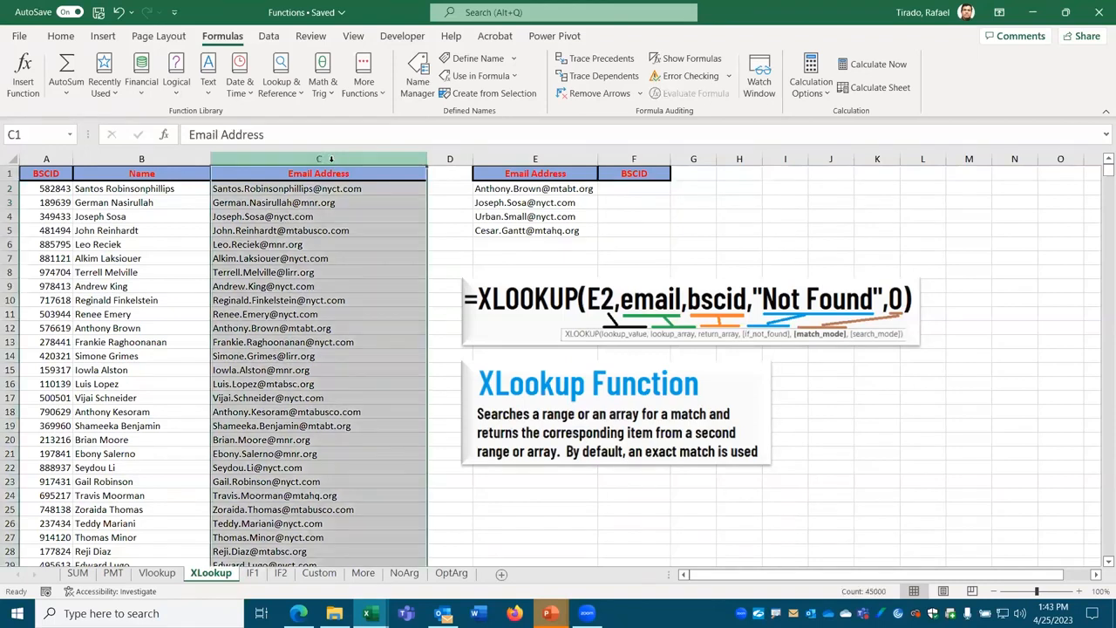
Step: Start an XLOOKUP formula in F2 with the e-mail address in E2 as the lookup value
click(98, 159)
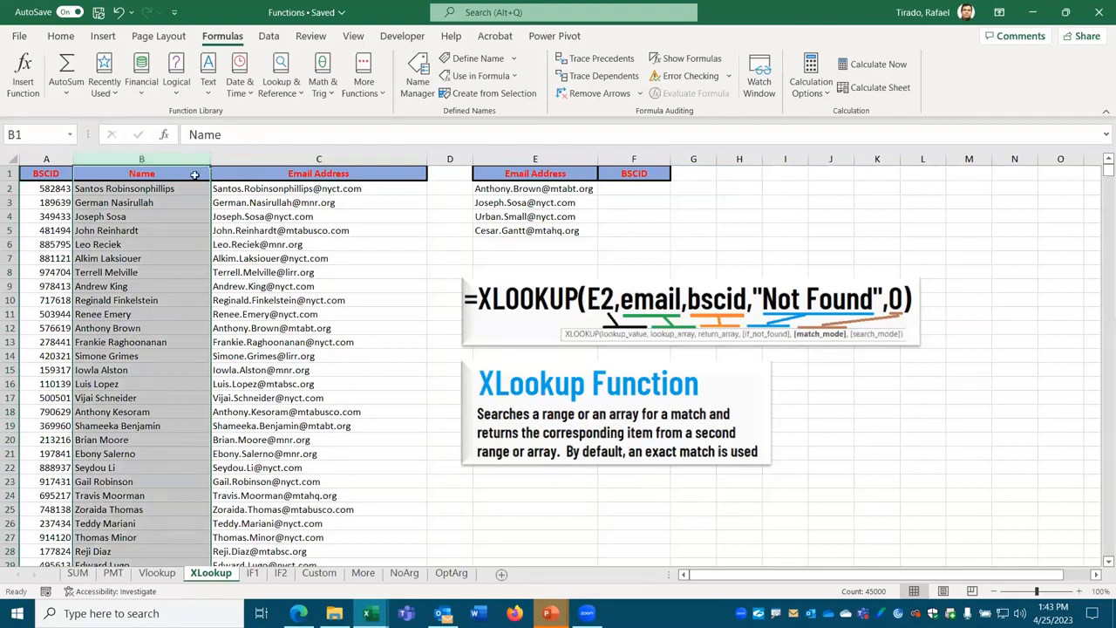
click(624, 187)
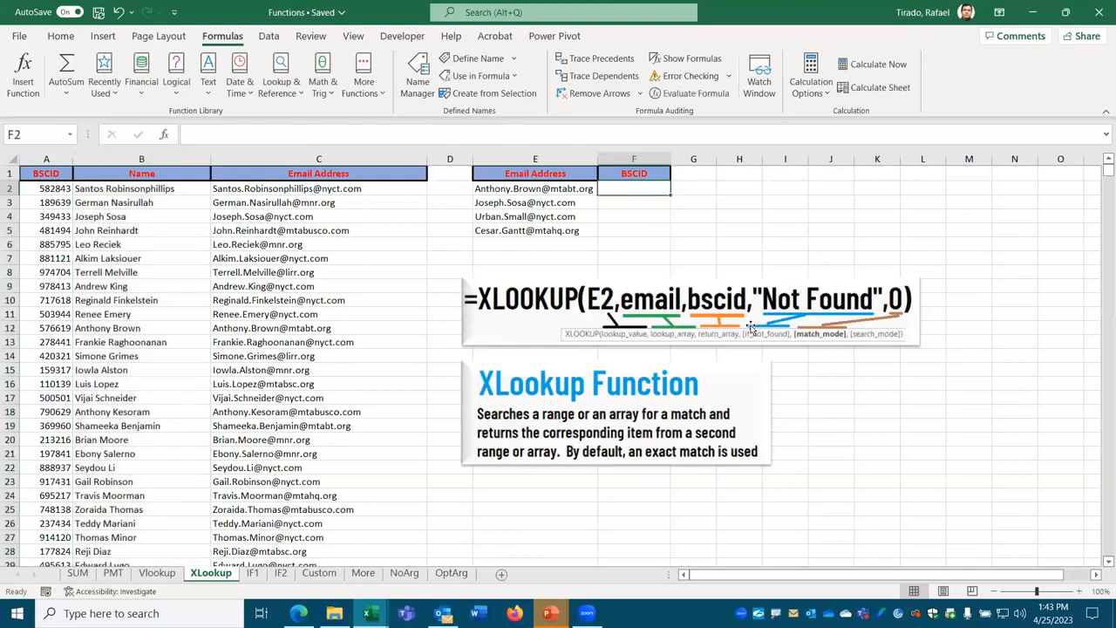
text(=x)
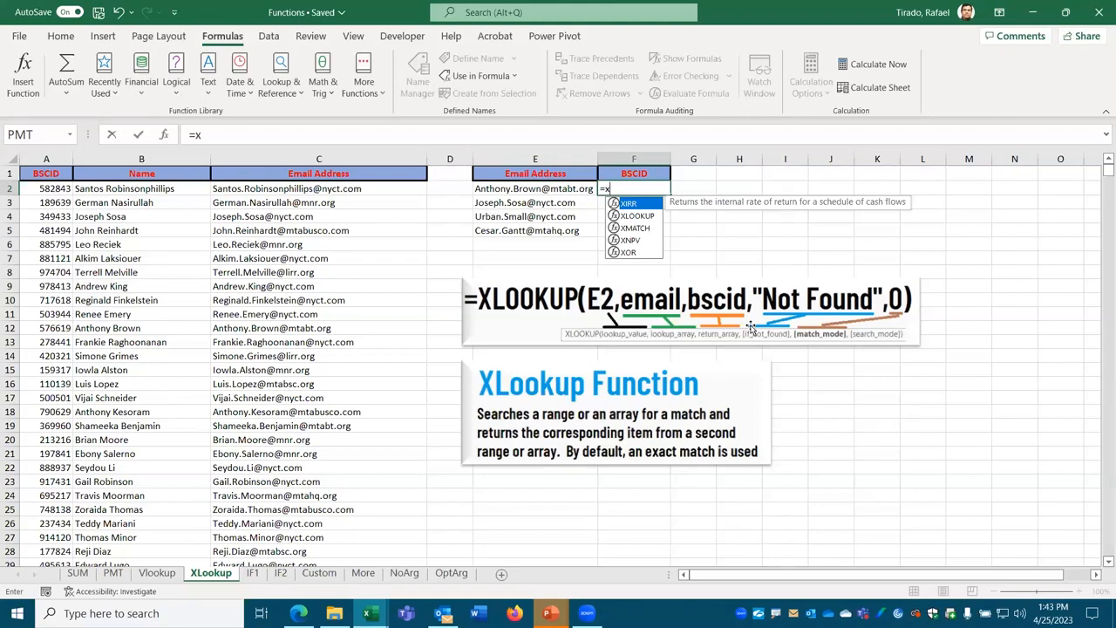
text(l)
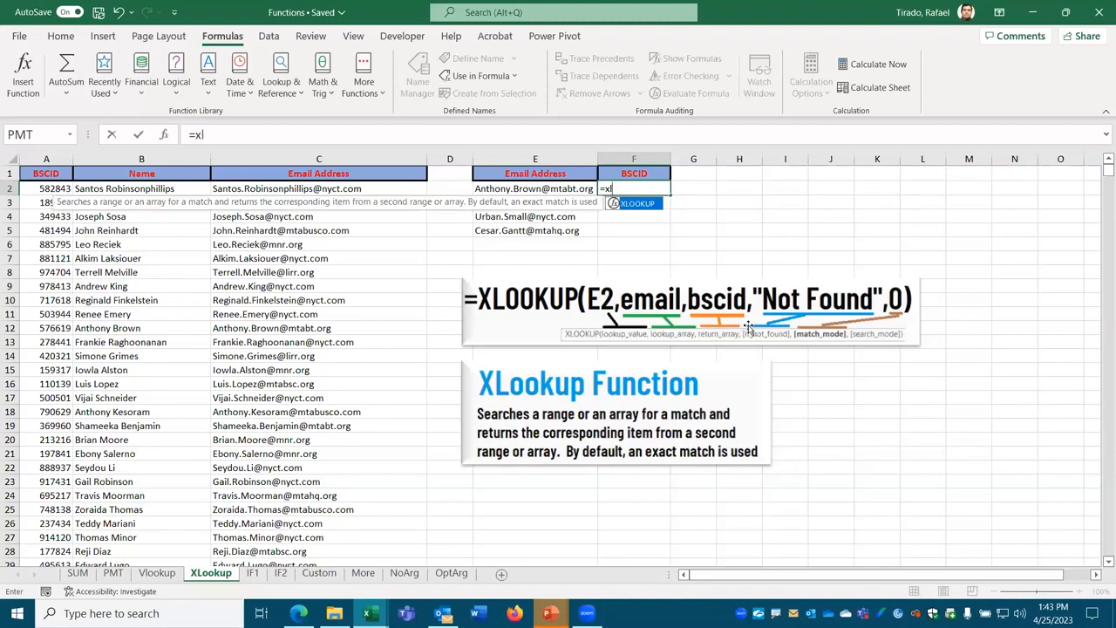
key(Tab)
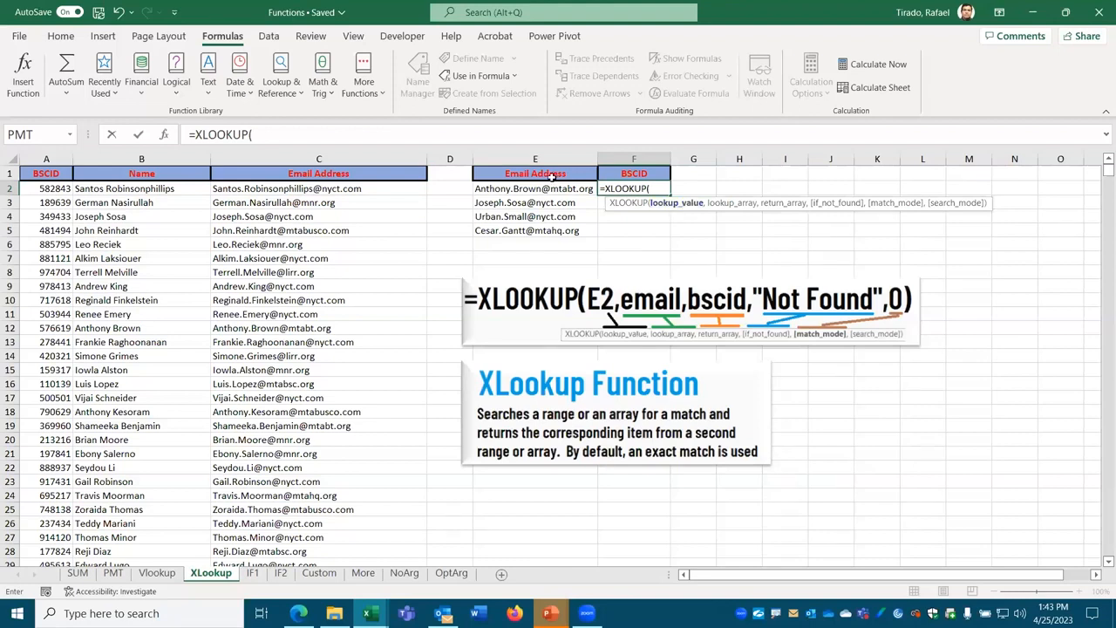
click(551, 187)
text(,)
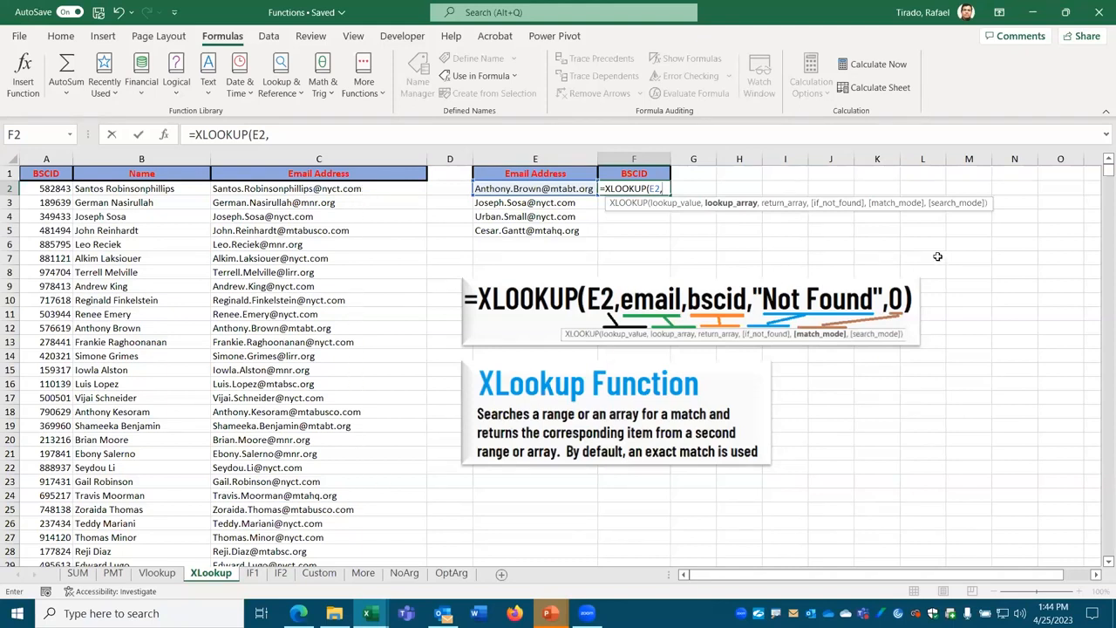
Step: Use the named range email as the lookup array of the XLOOKUP formula in F2
text(em)
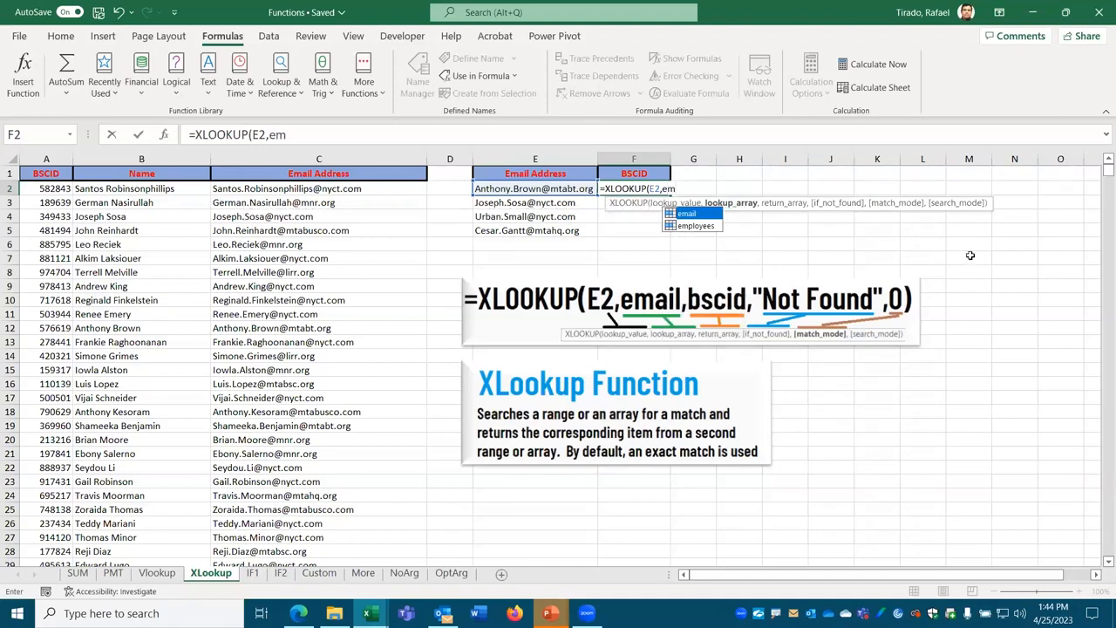
double_click(695, 215)
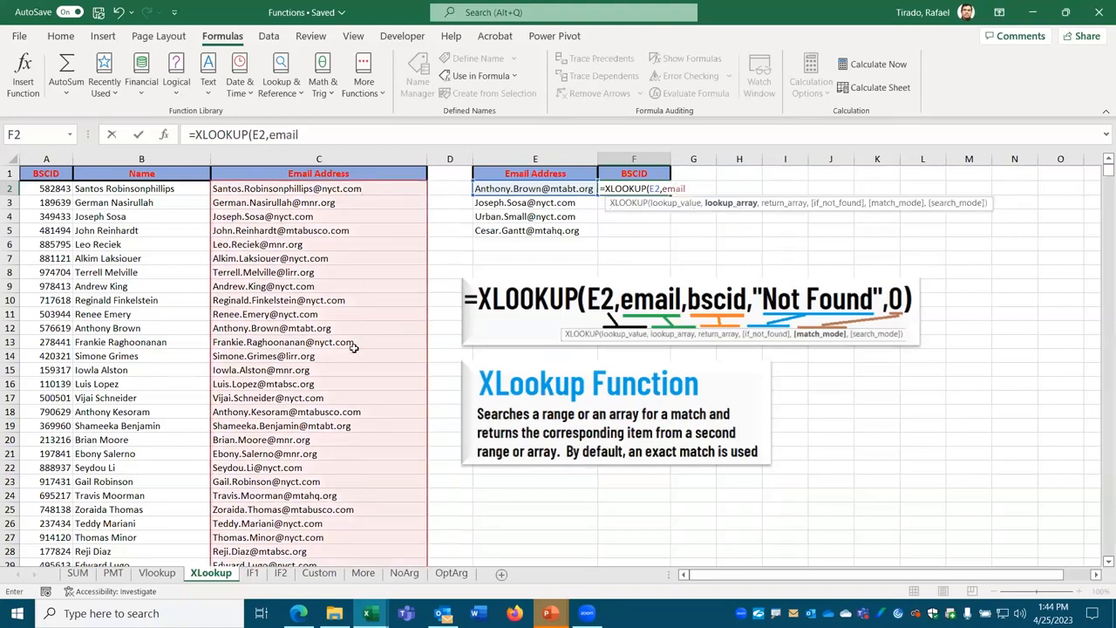
scroll(357, 362, down, 19)
scroll(357, 370, down, 20)
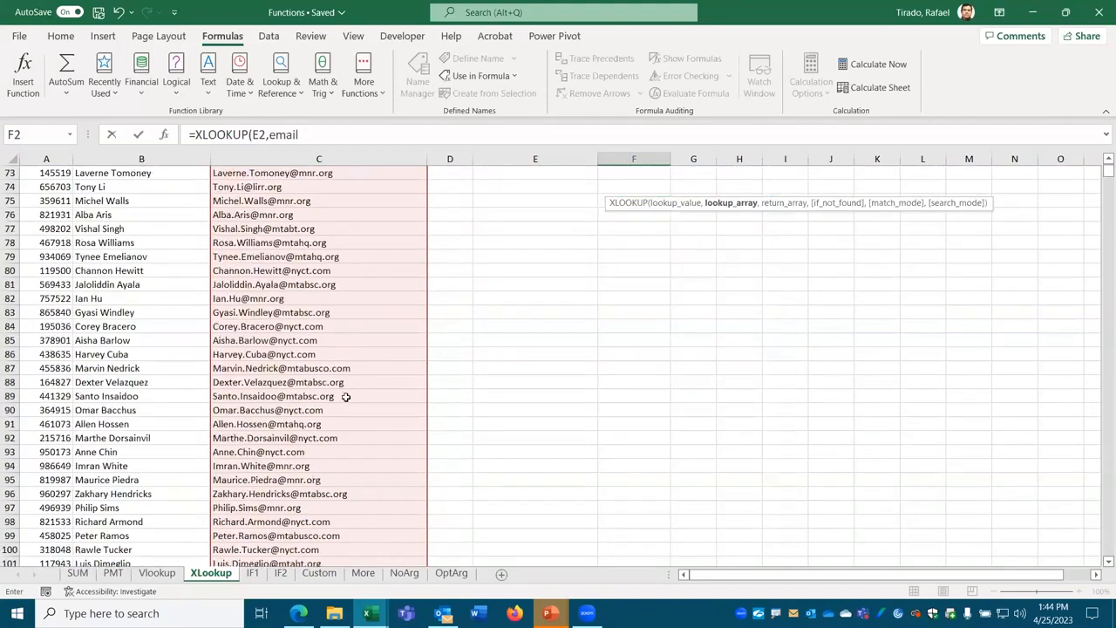
scroll(345, 407, up, 20)
scroll(345, 409, up, 6)
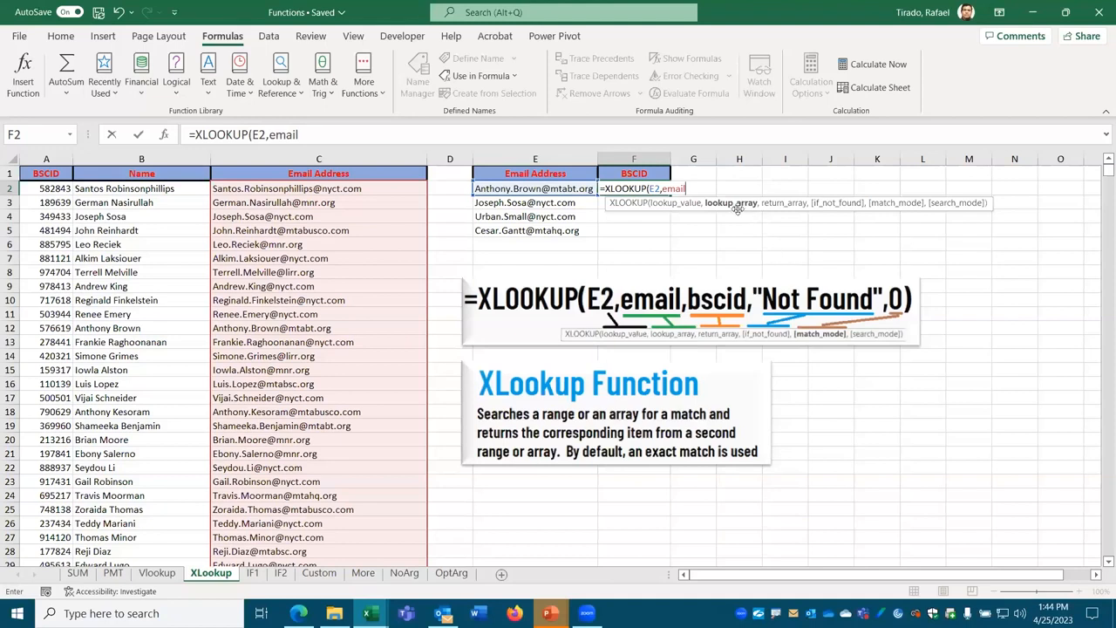
text(,)
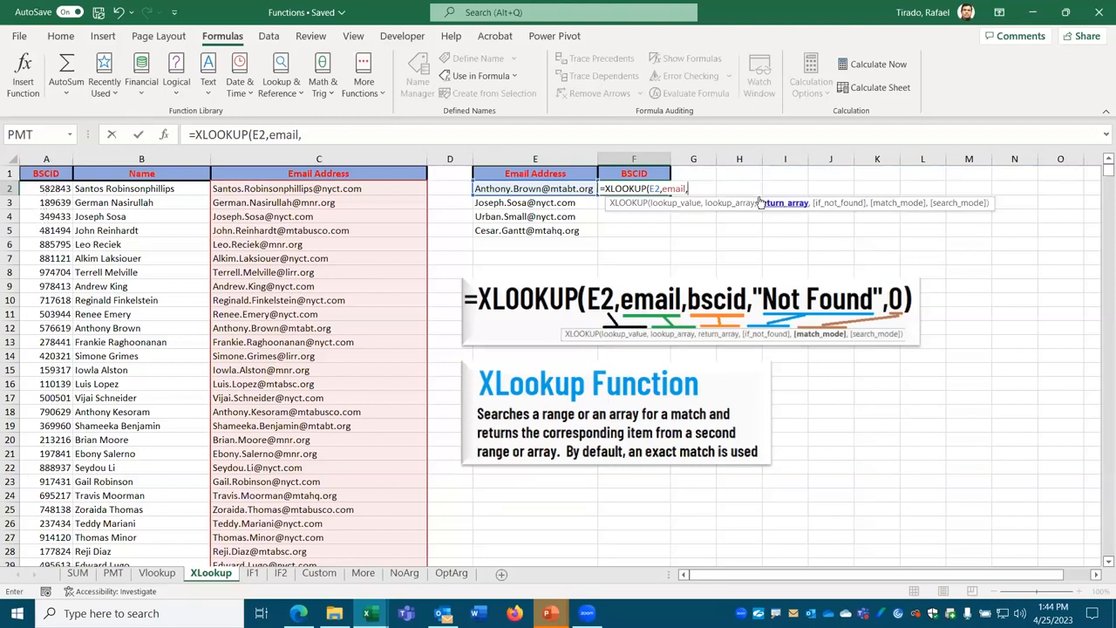
Step: Use the named range bscid as the return array of the XLOOKUP formula
text(bs)
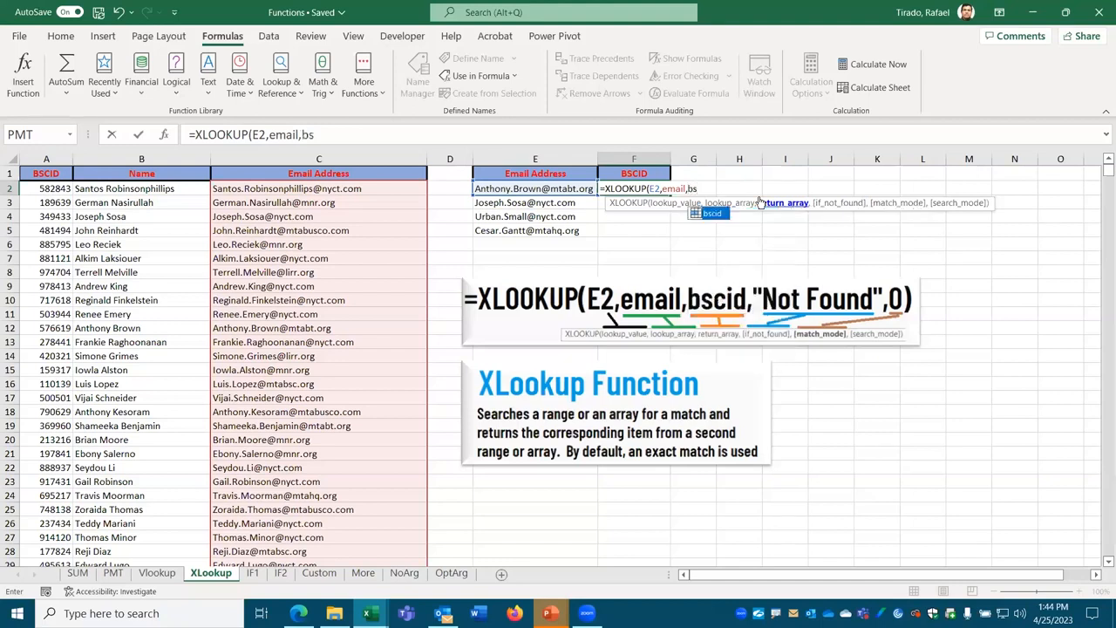
double_click(714, 213)
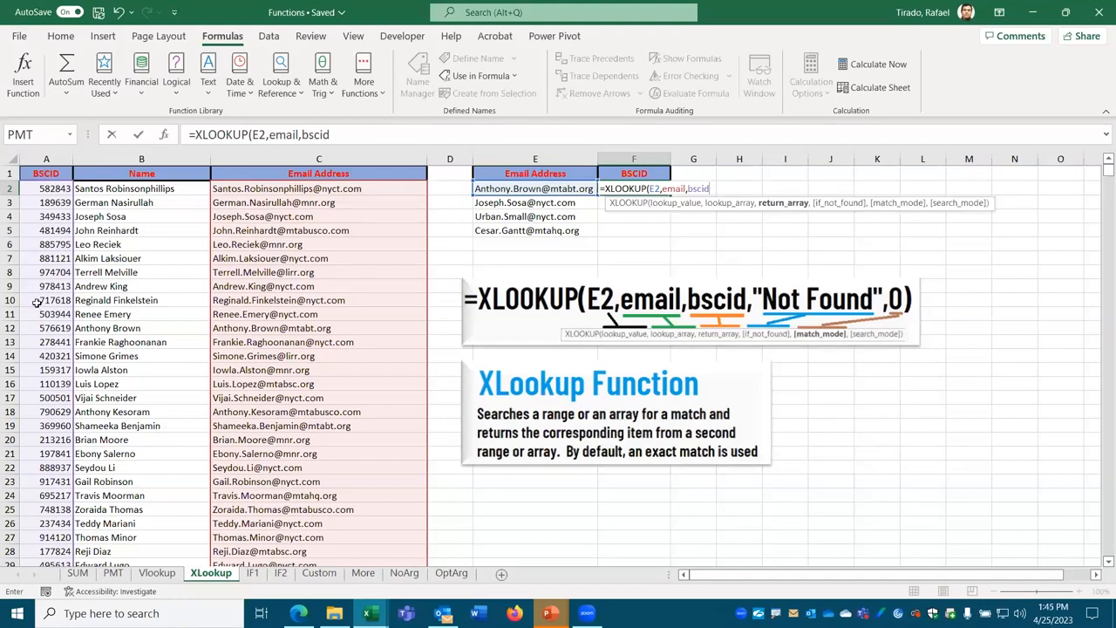
text(,)
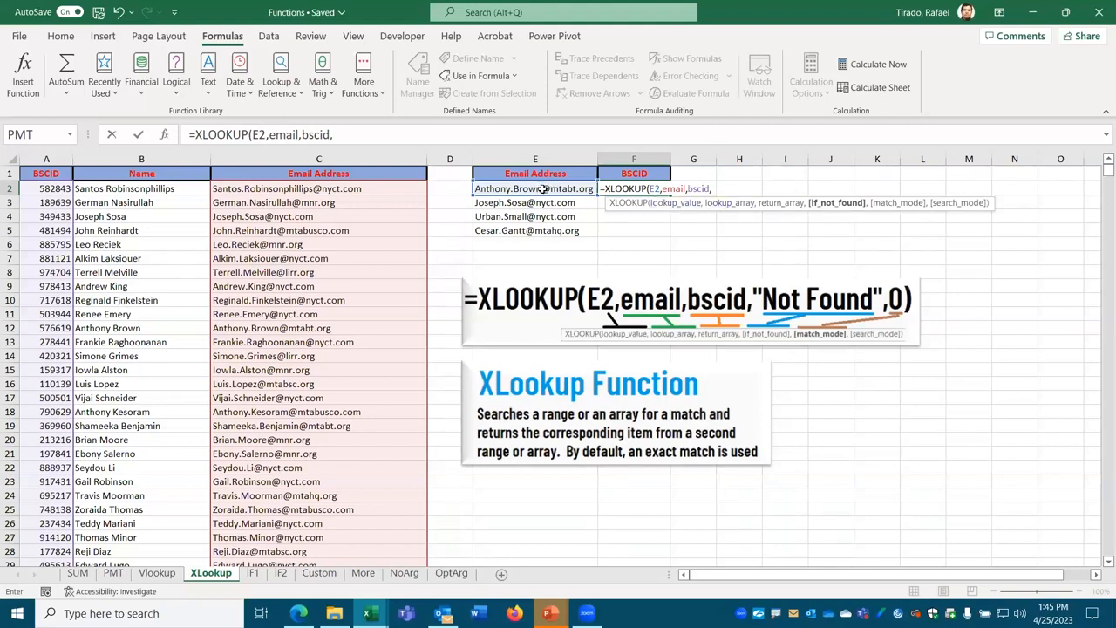
text("not found",)
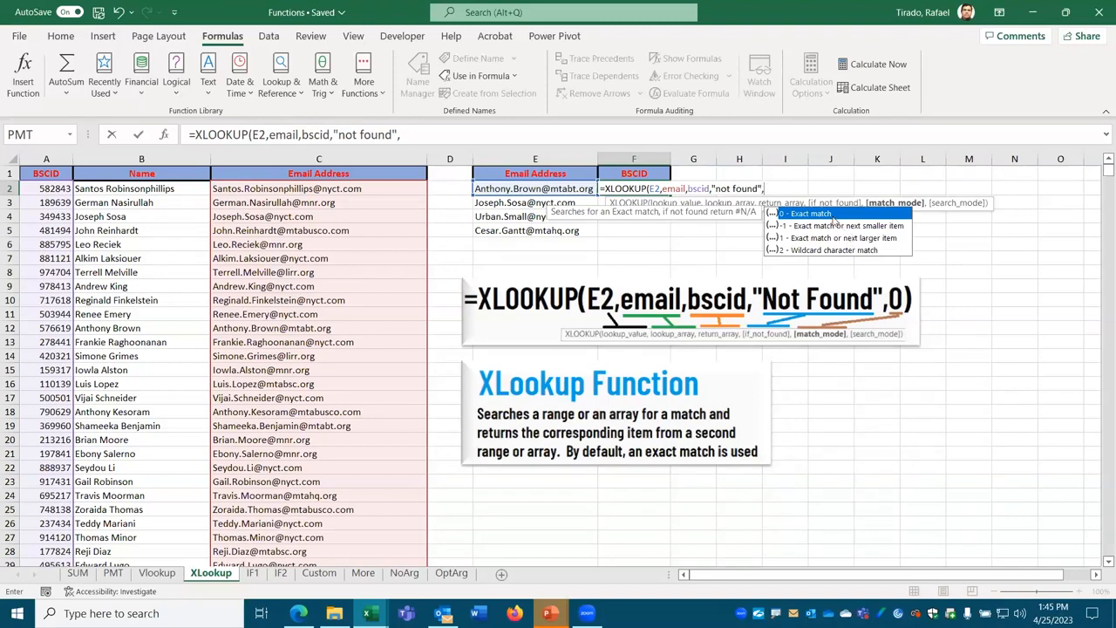
Step: Finish the XLOOKUP formula with "not found" as the fallback and match mode 0 (Exact match), and fill it down to F5
double_click(831, 214)
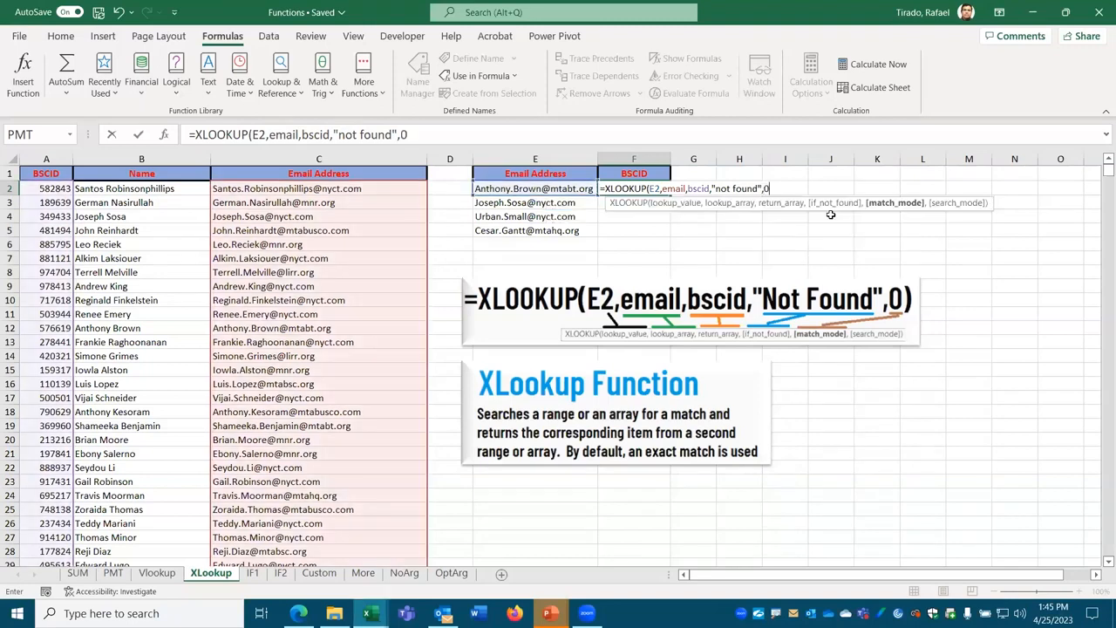
text())
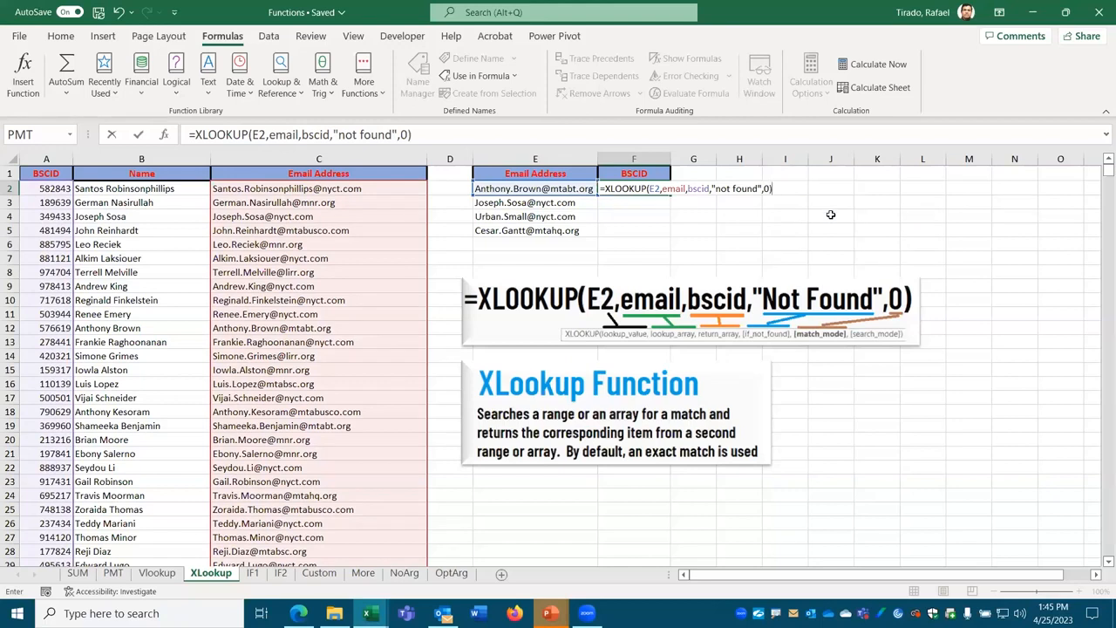
key(ctrl+Return)
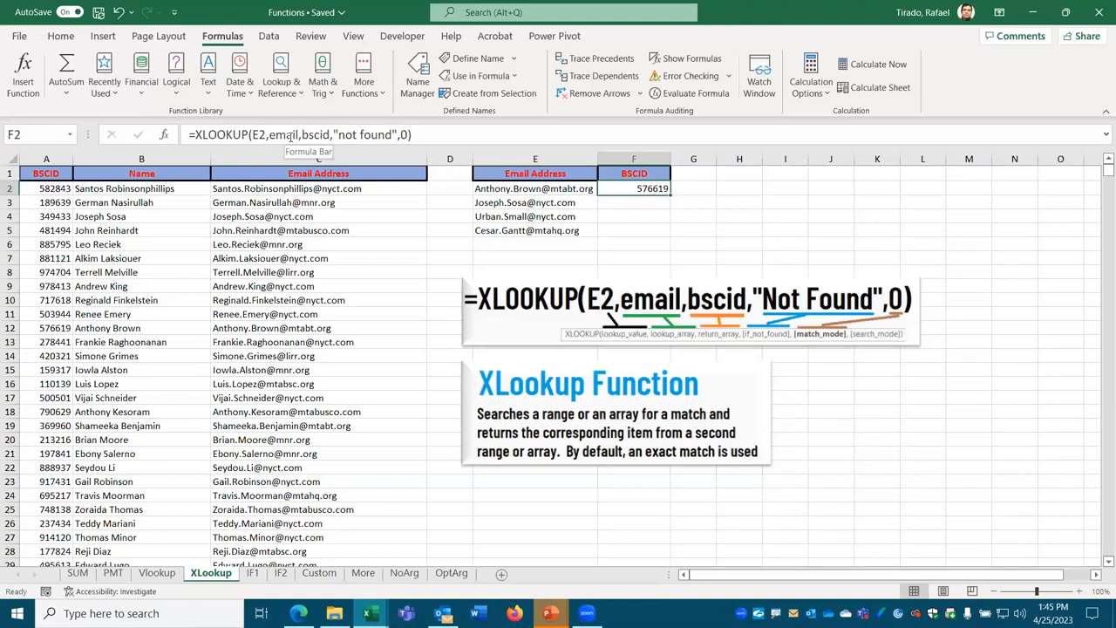
drag(671, 204, 672, 234)
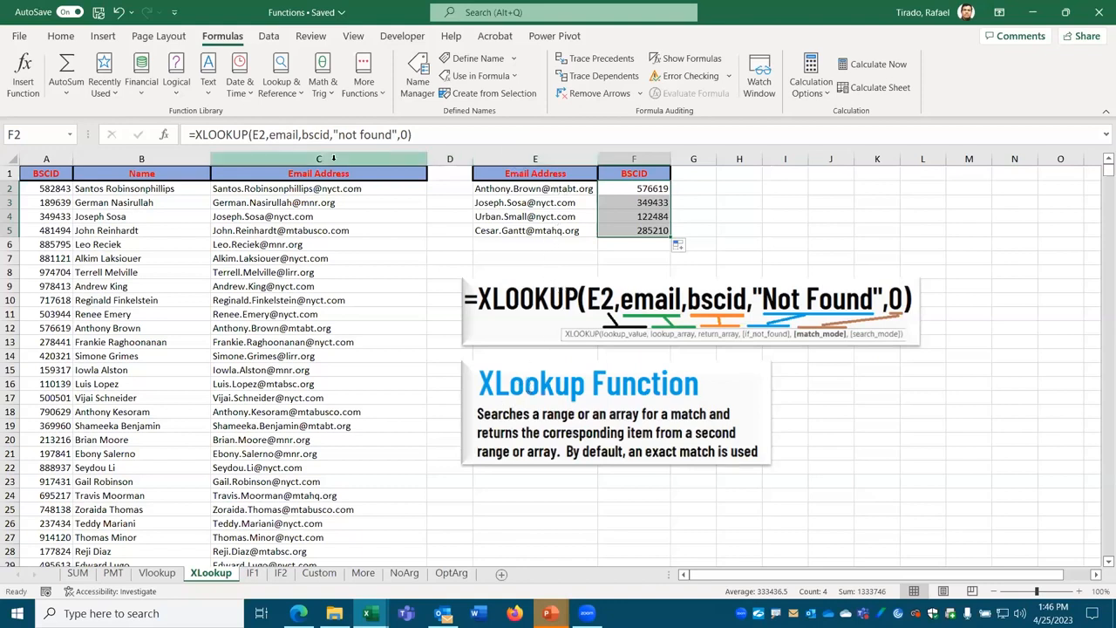
Step: Switch to the IF1 sheet and compare the start times in column A with the clock-in times in column B
click(252, 574)
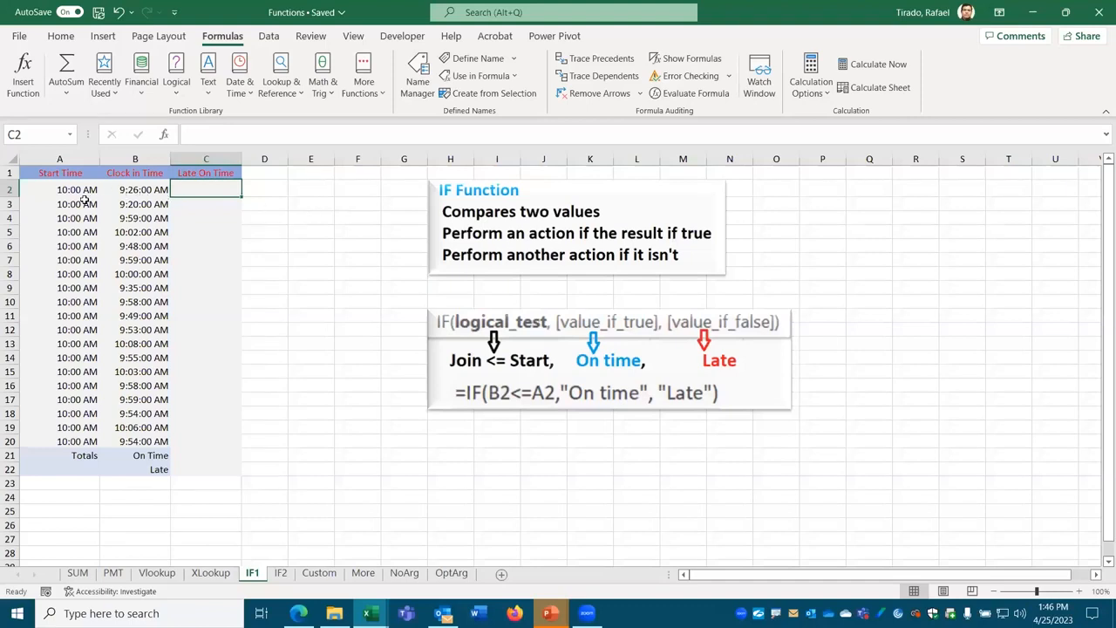
drag(83, 189, 139, 441)
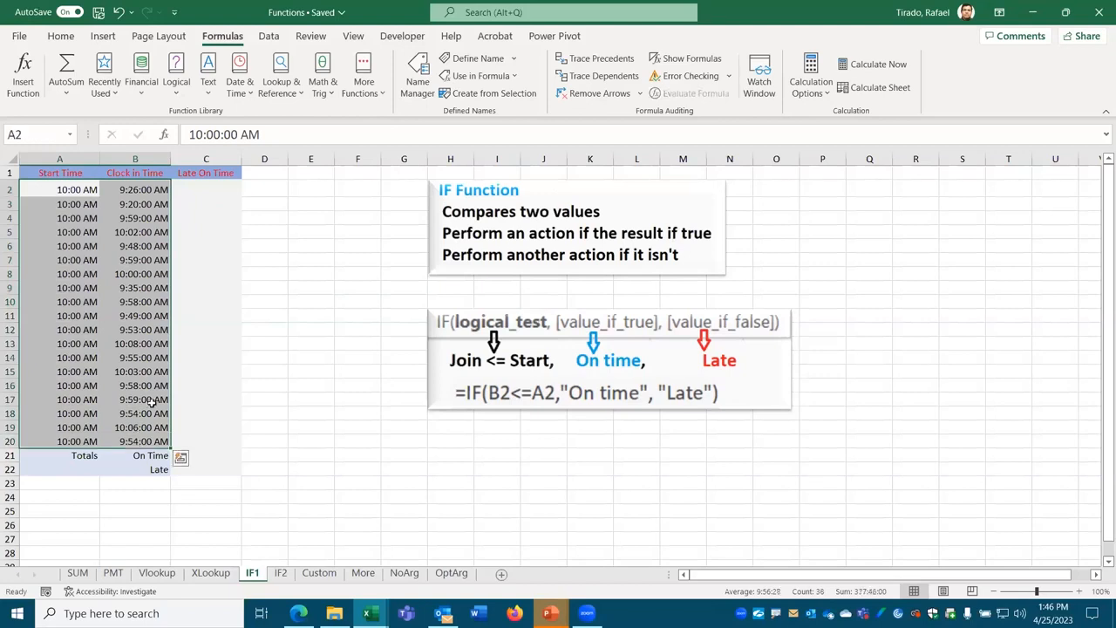
click(205, 179)
drag(68, 189, 67, 436)
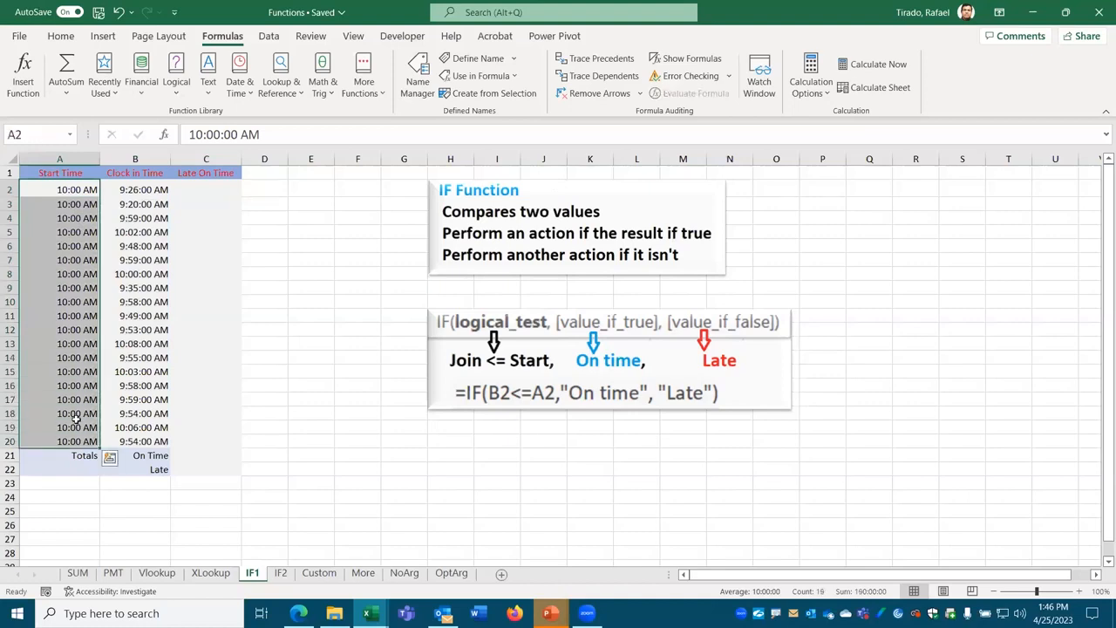
drag(138, 191, 131, 260)
click(129, 247)
click(130, 232)
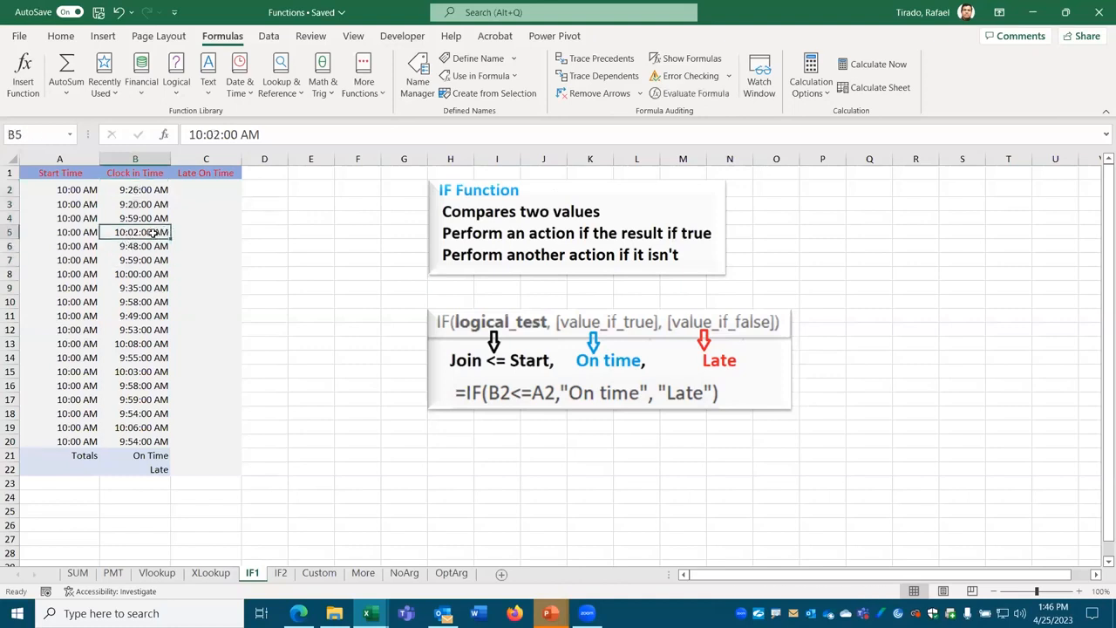
click(129, 274)
Step: Start an IF formula in C2 with the logical test B2<=A2
click(196, 191)
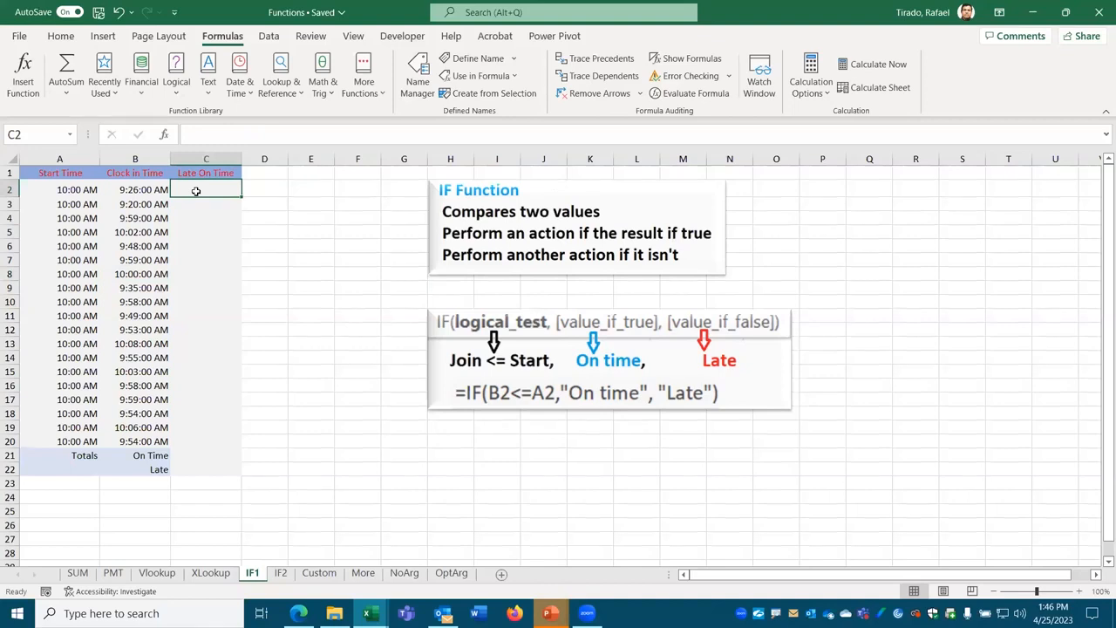
text(=)
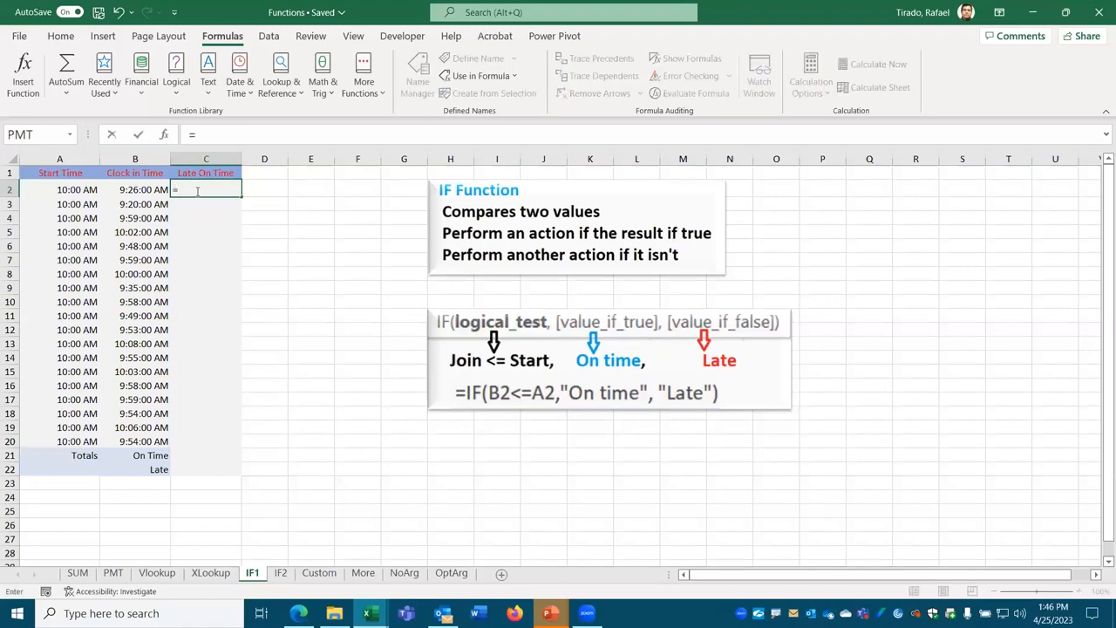
text(IF)
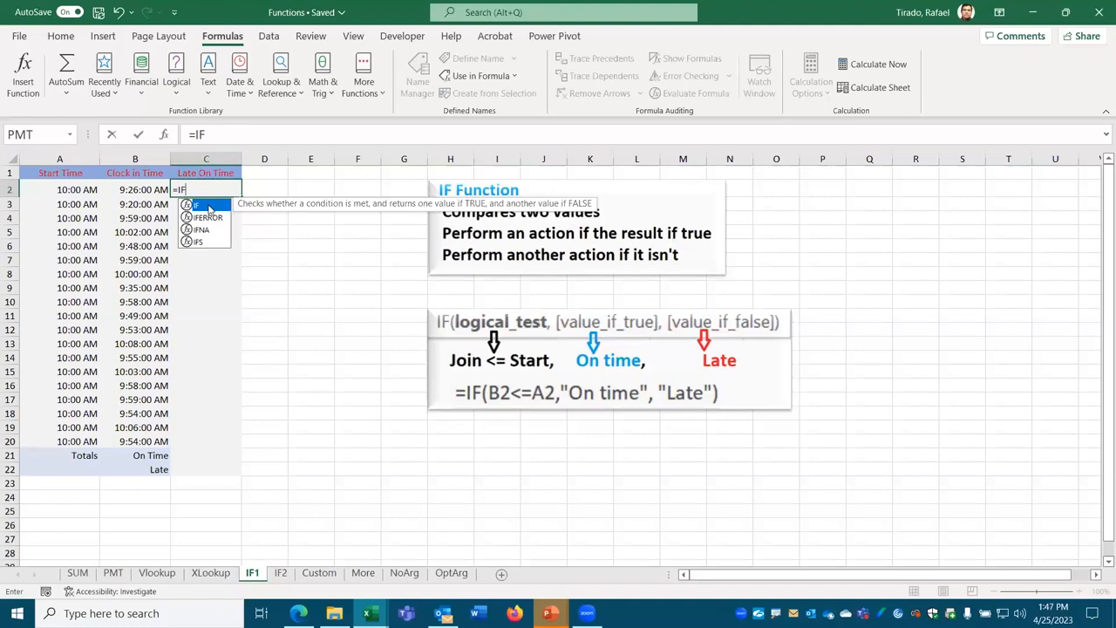
double_click(208, 207)
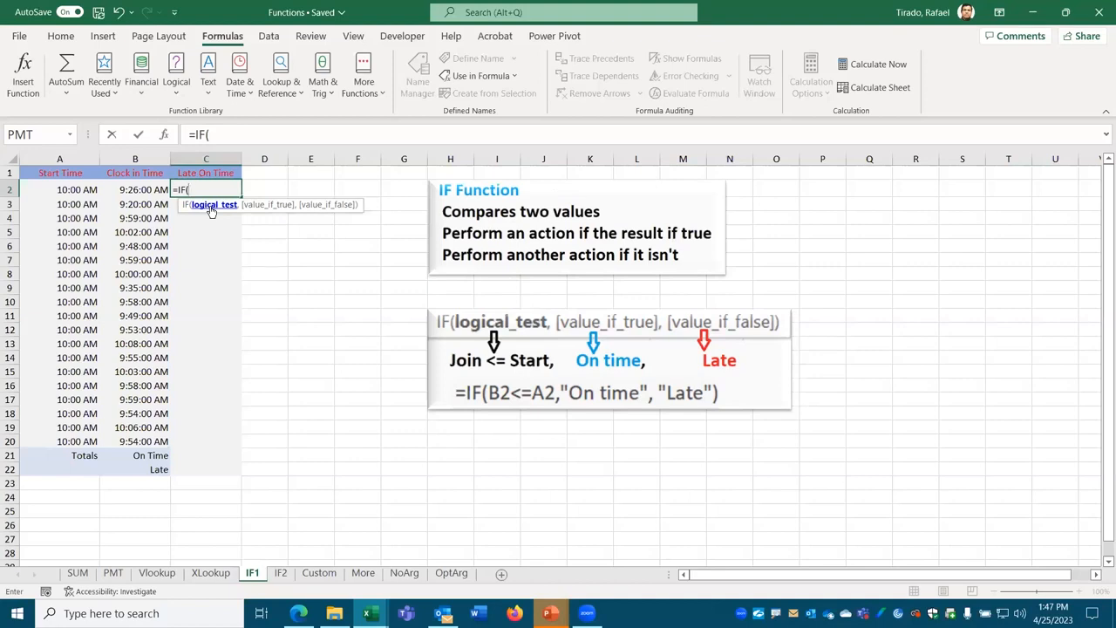
click(128, 189)
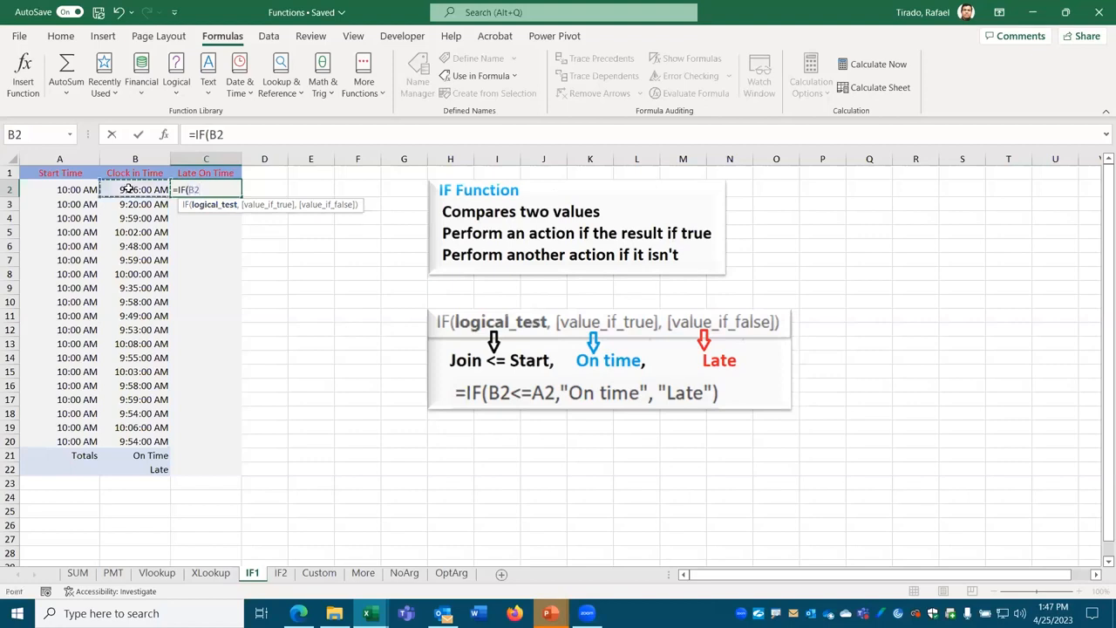
text(<=)
click(80, 189)
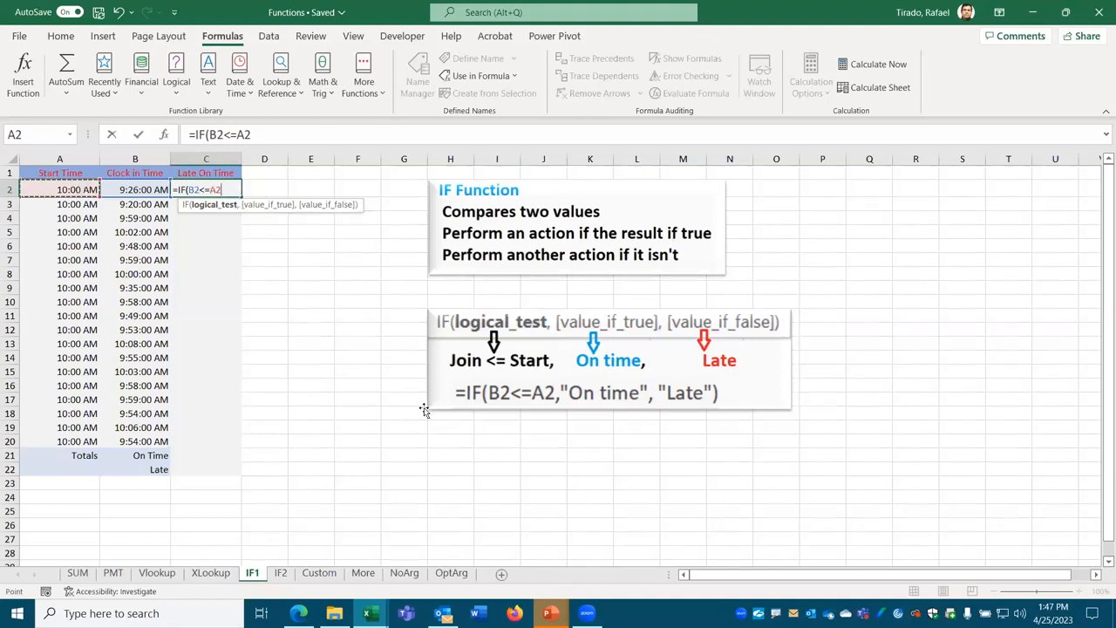
text(,)
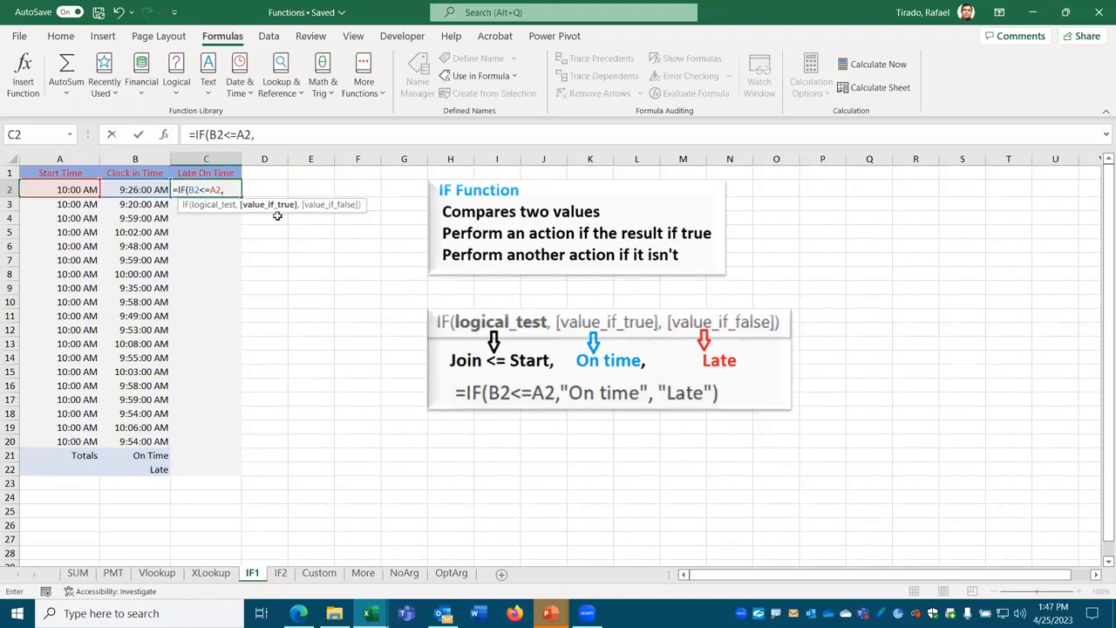
Step: Complete the IF formula in C2 with "On Time" as the true value and "Late" as the false value
text("On)
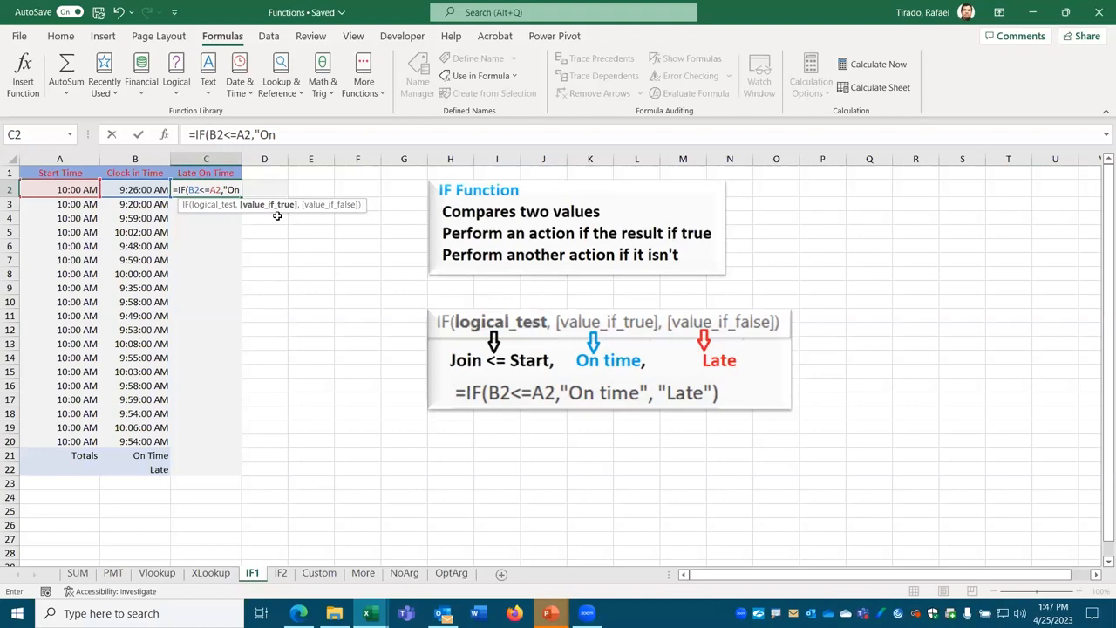
text( Time",)
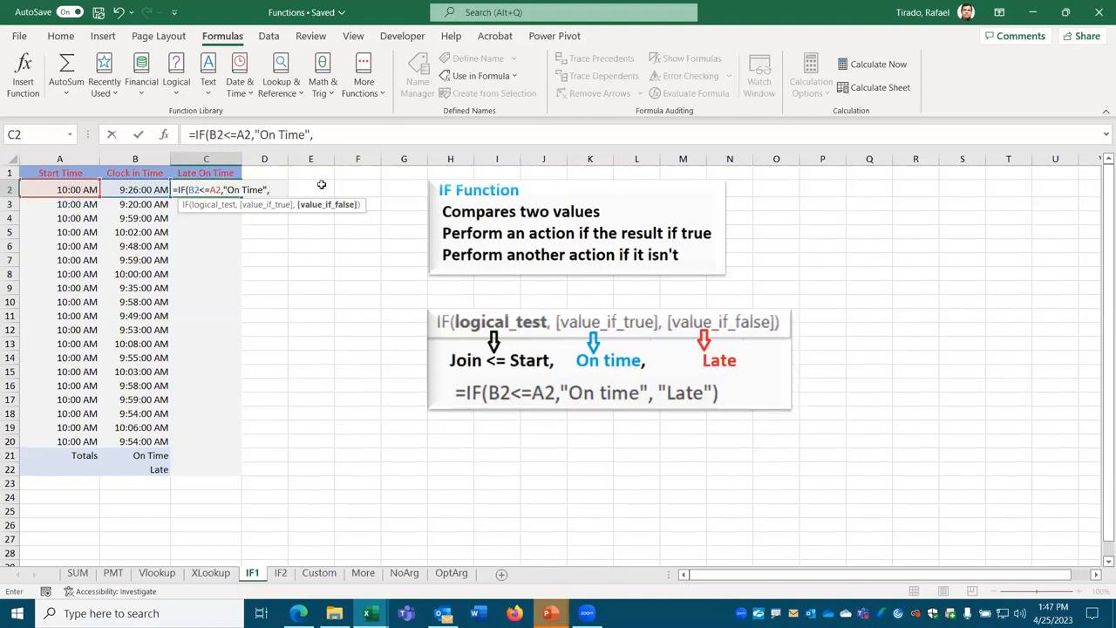
text("Late"))
key(ctrl+Return)
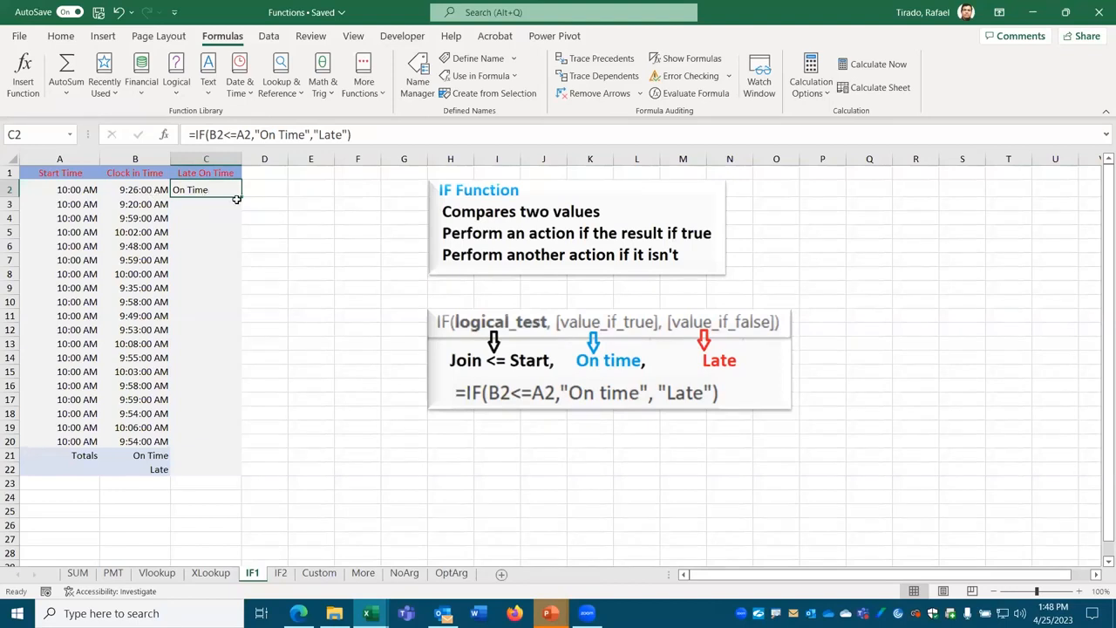
Step: Fill the IF formula from C2 down the Late On Time column to C20
click(194, 235)
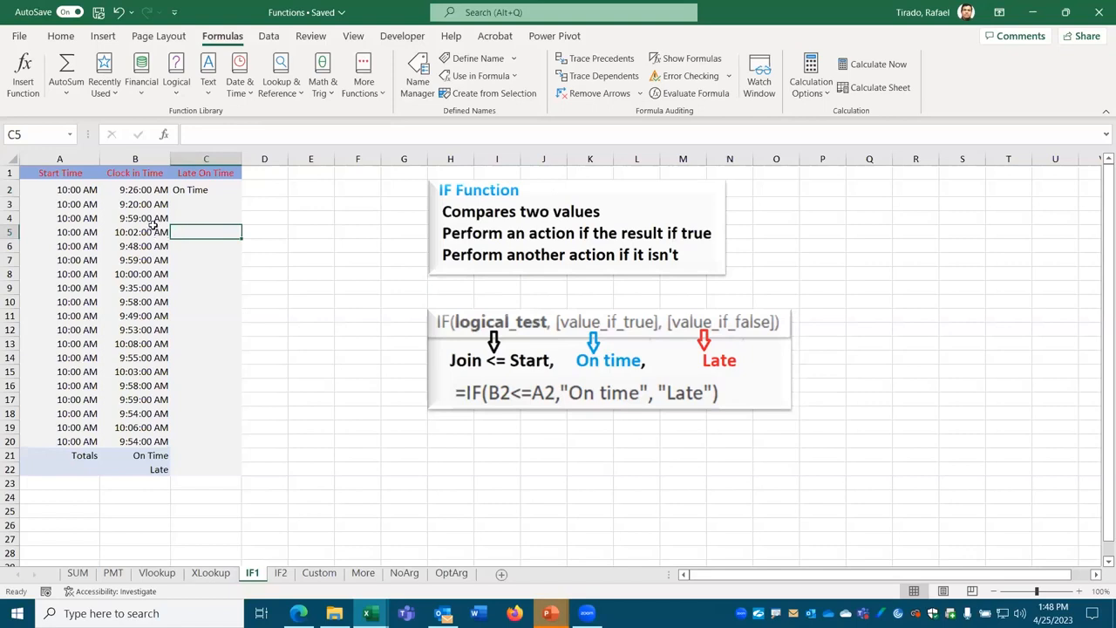
click(194, 192)
drag(242, 198, 250, 451)
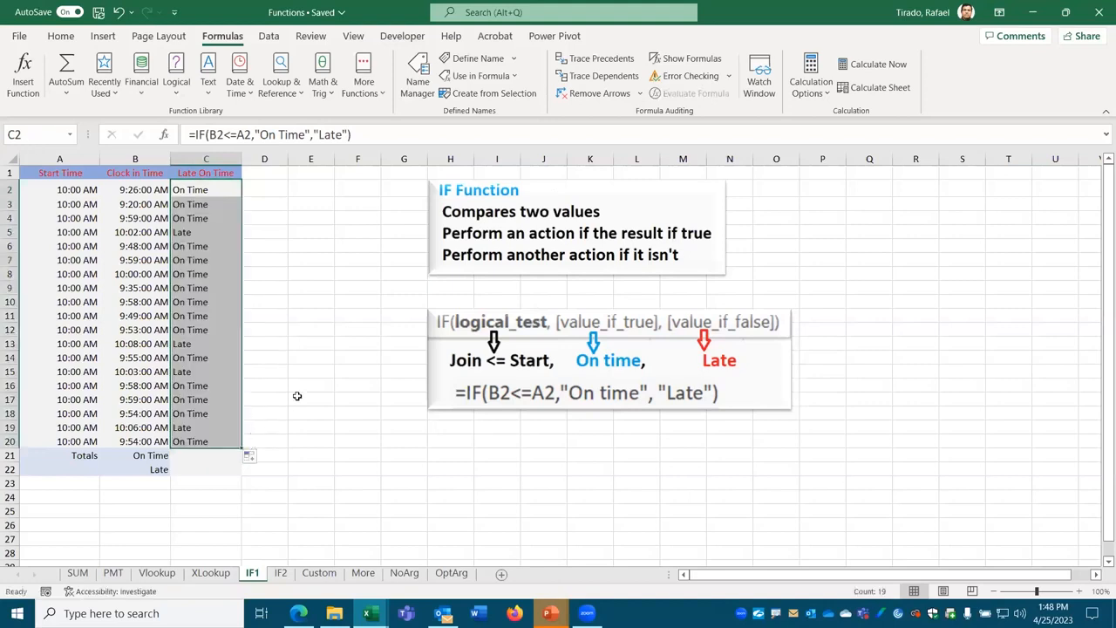
Step: Jump from A2 to the last filled cell of the Start Time column and select the empty cells below the Totals label
click(213, 454)
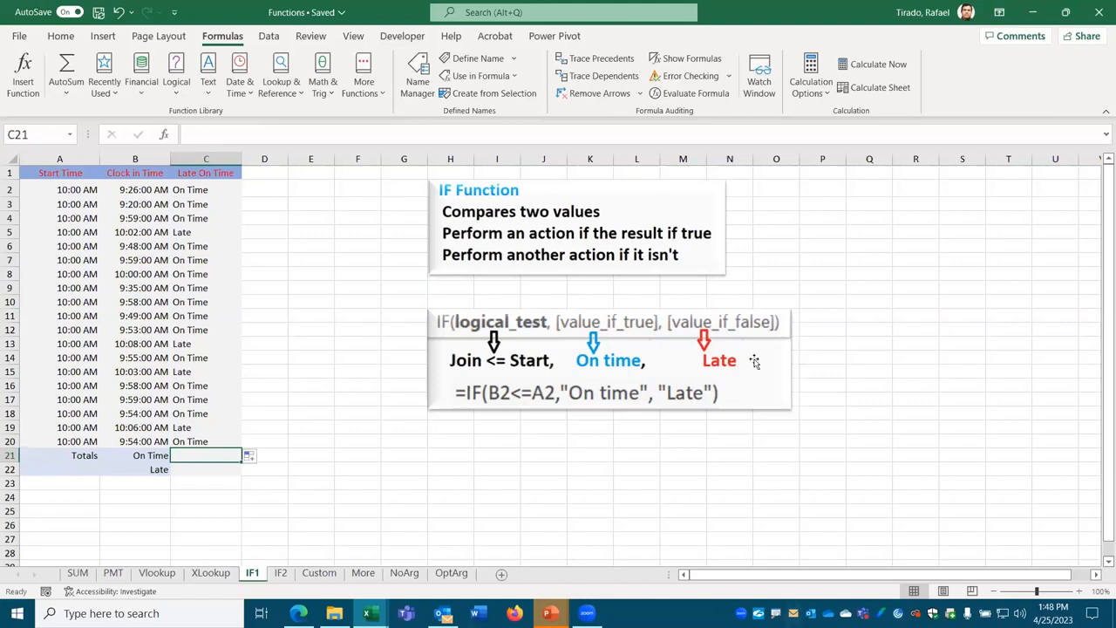
click(59, 191)
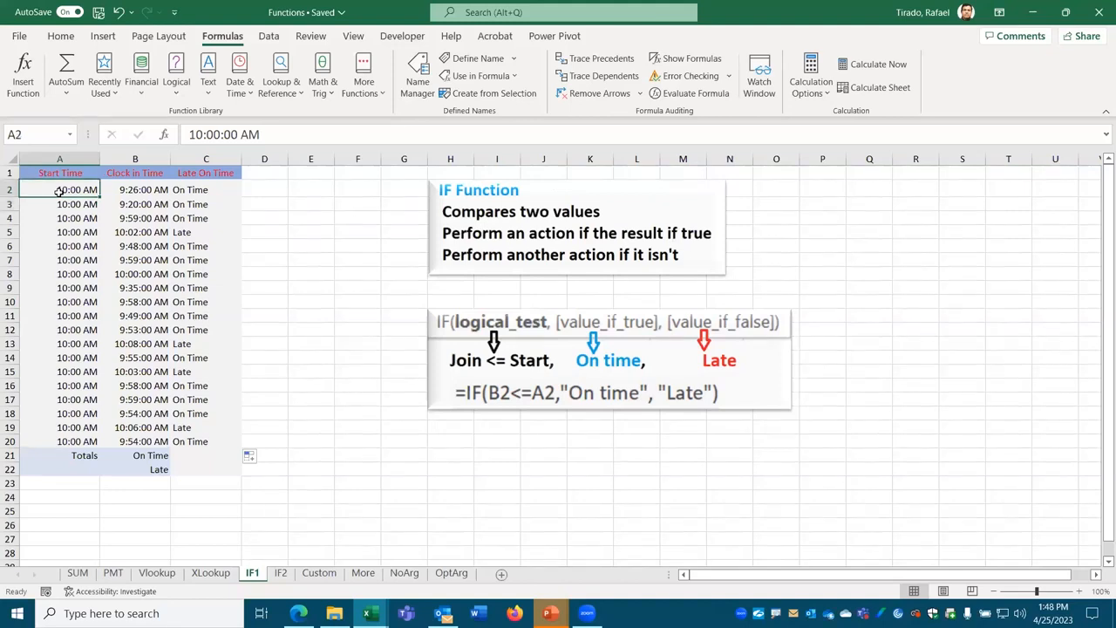
key(End)
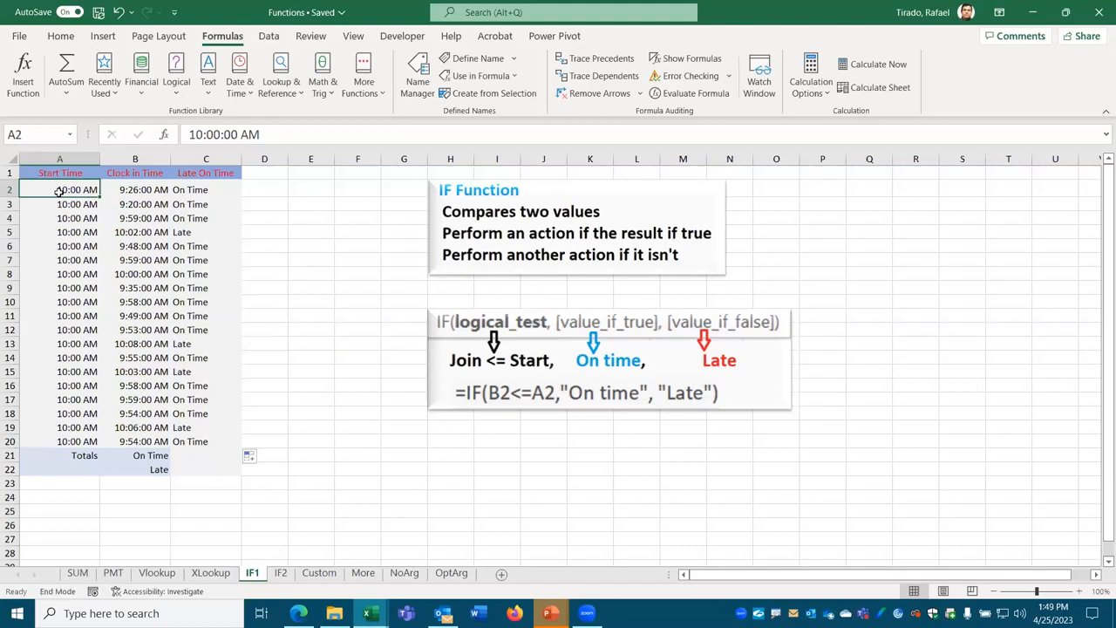
key(Down)
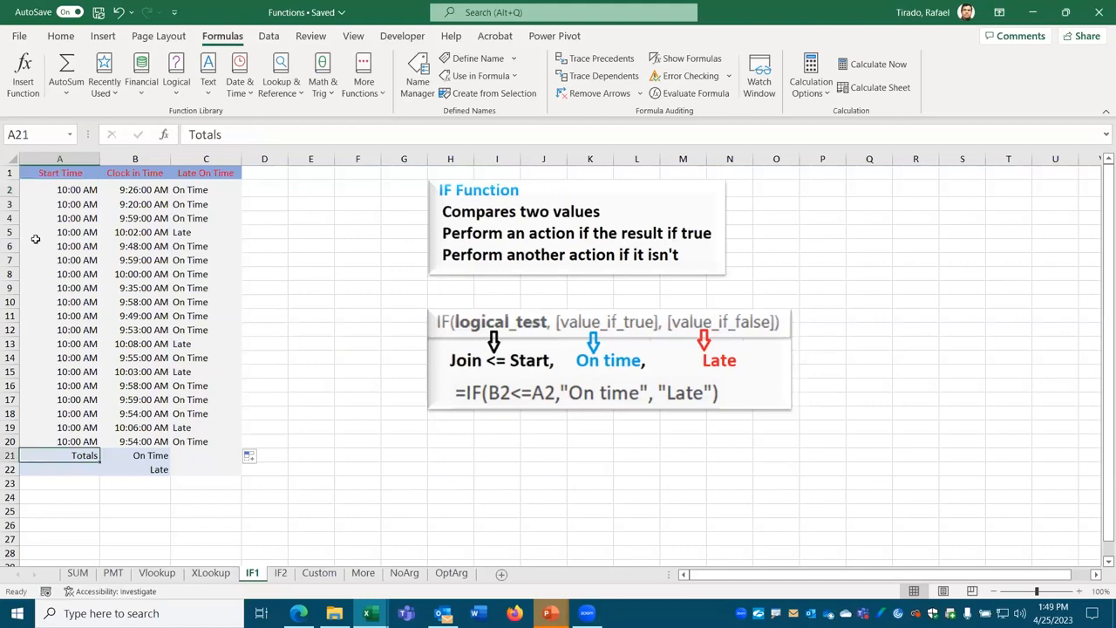
click(58, 469)
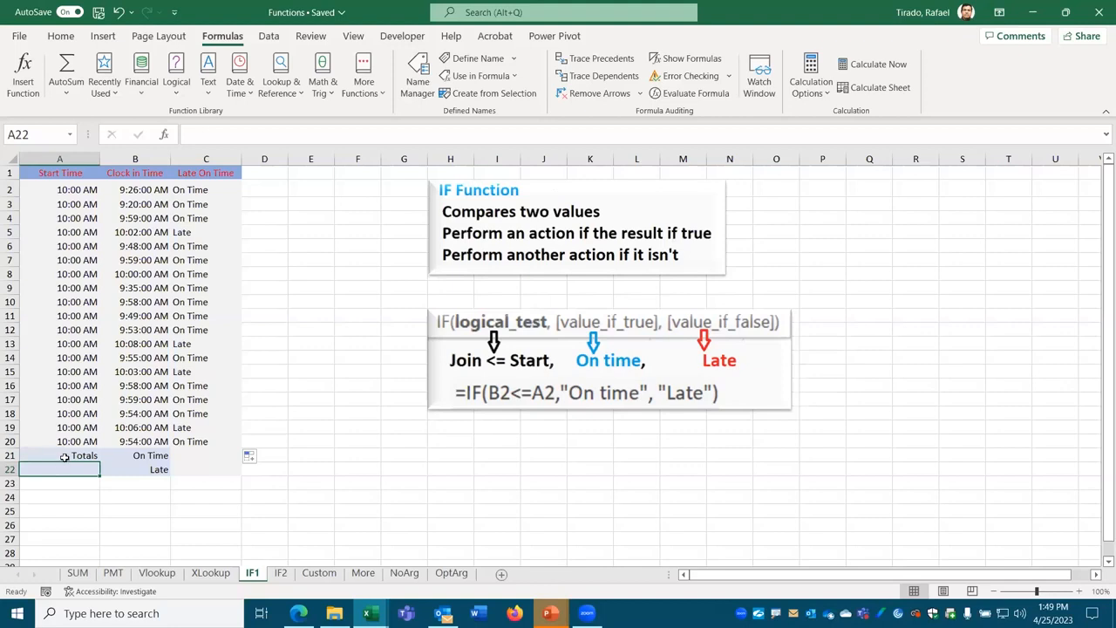
click(66, 484)
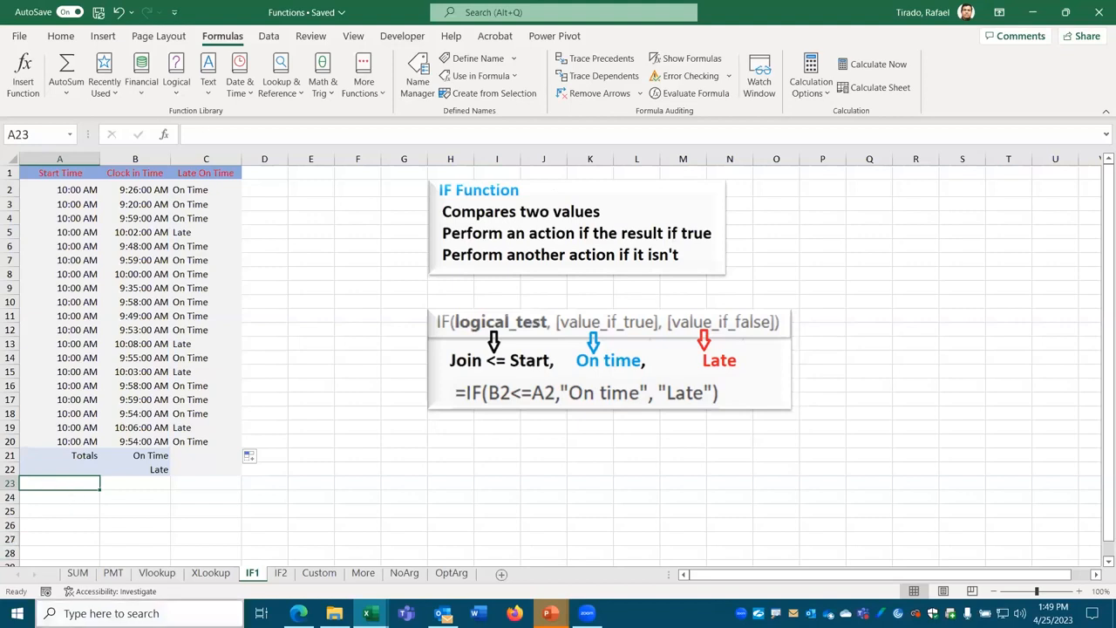
Step: Open the On-Screen Keyboard, look at its navigation keys such as End, and close it
click(130, 613)
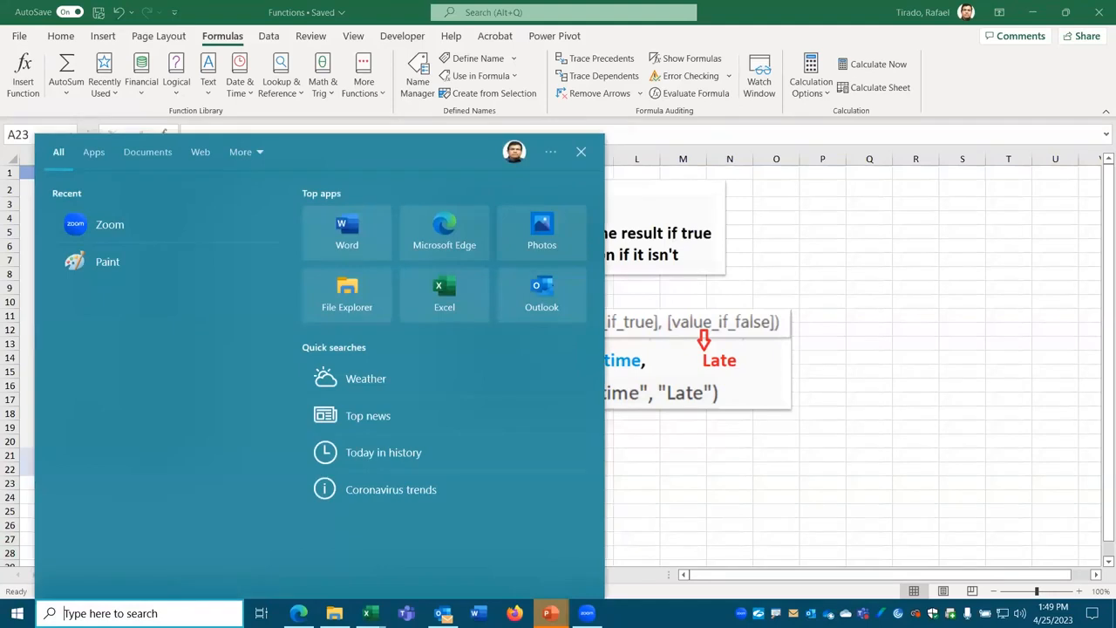
text(on scr)
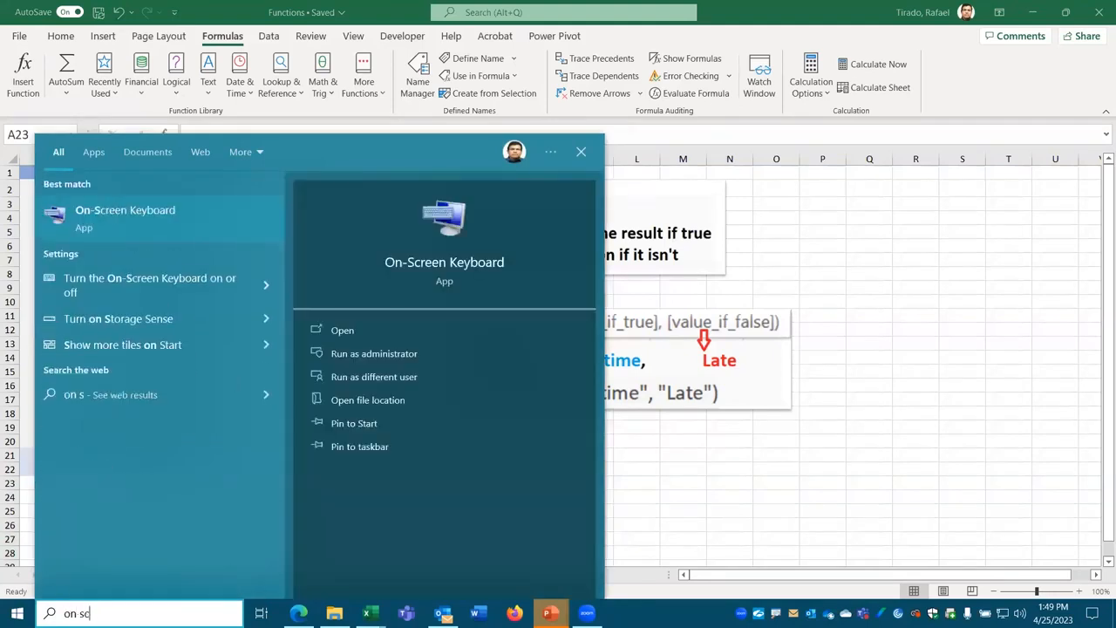
click(431, 264)
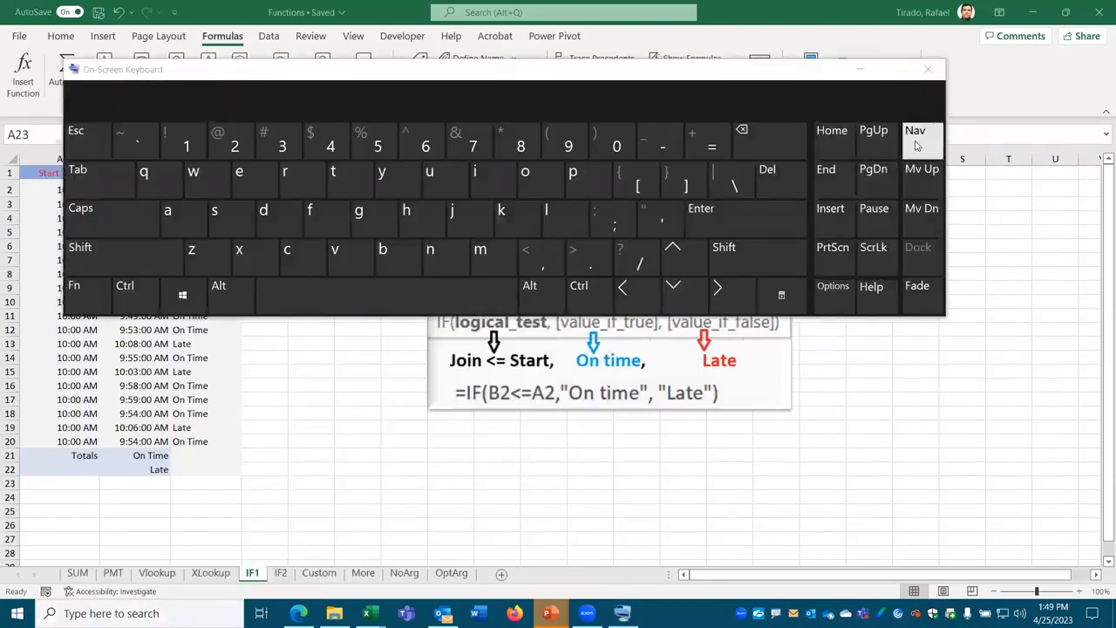
key(ctrl)
click(838, 165)
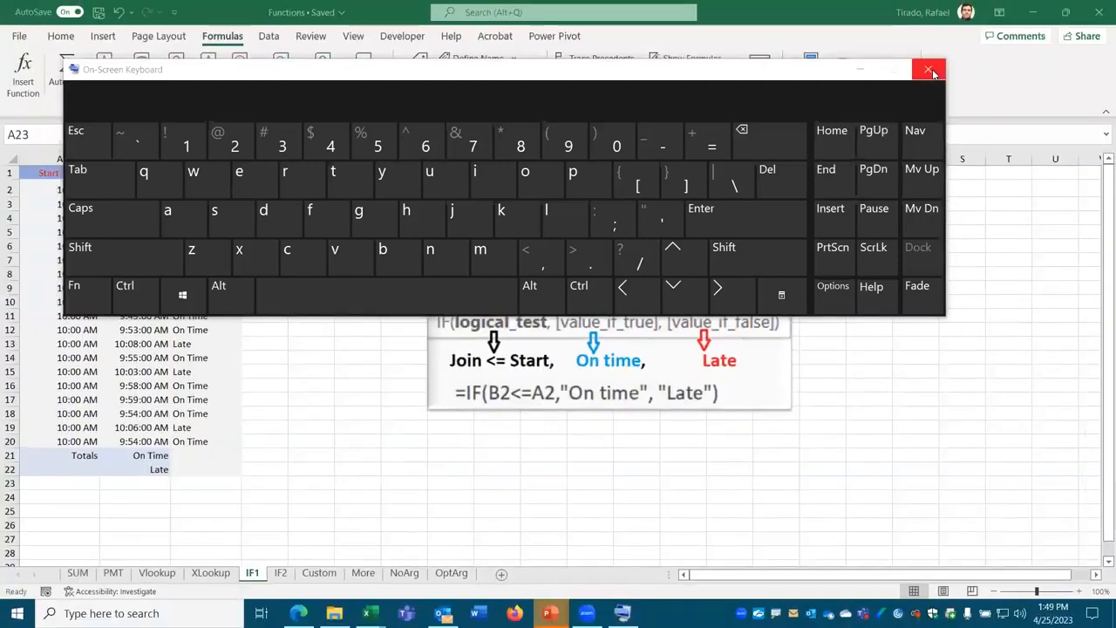
click(928, 70)
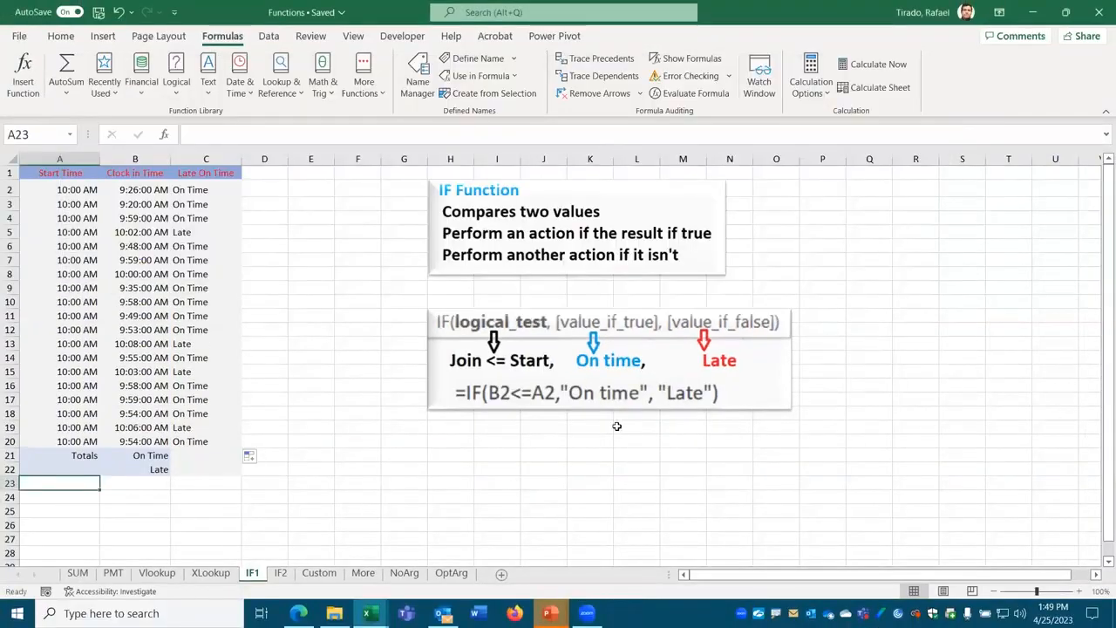
Step: Enter =COUNT(C2:C20) in E21 to try counting the Late On Time results
click(204, 457)
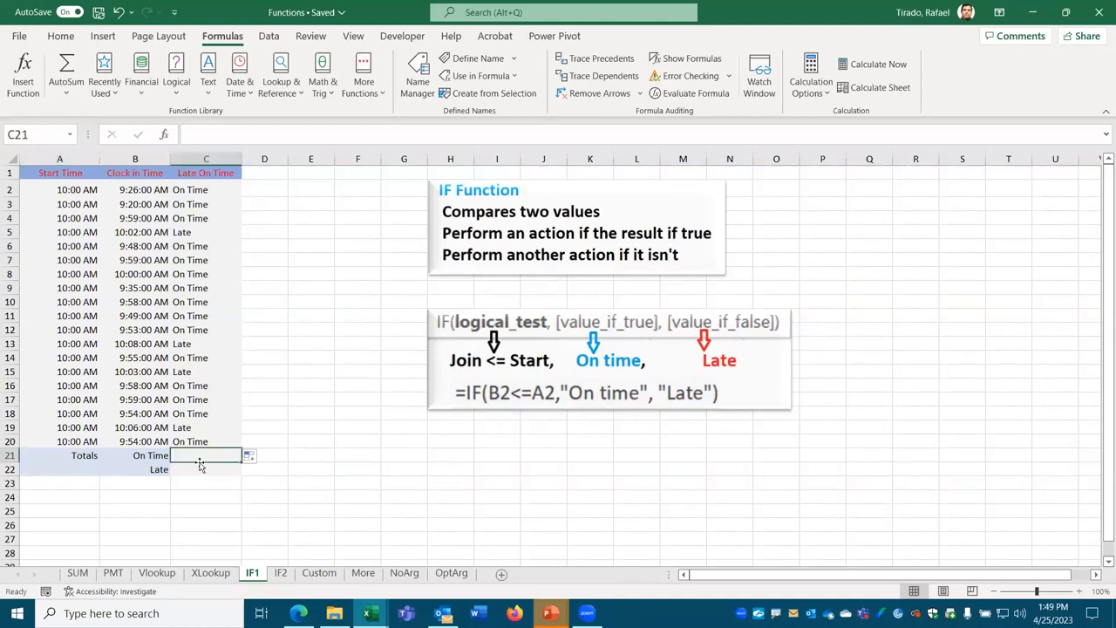
drag(205, 191, 212, 438)
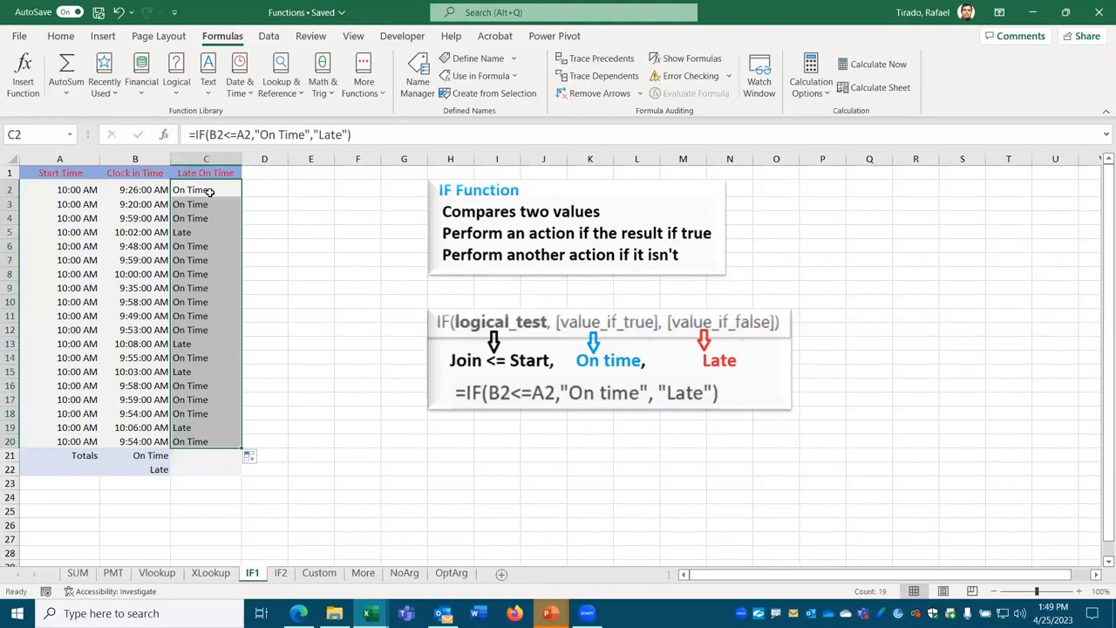
key(ctrl+v)
click(195, 455)
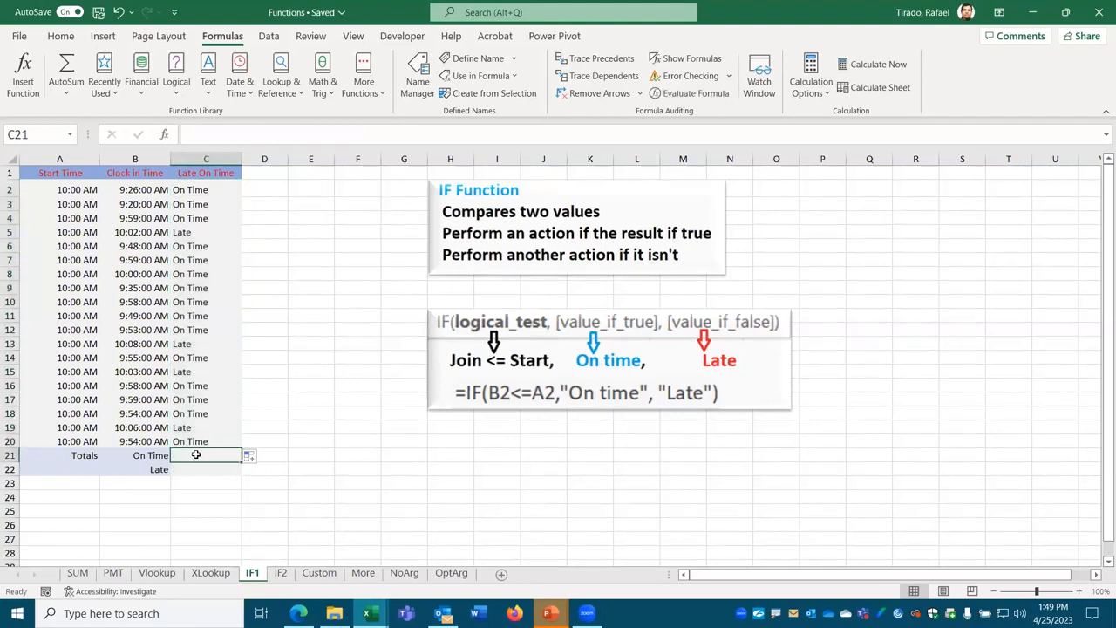
click(279, 457)
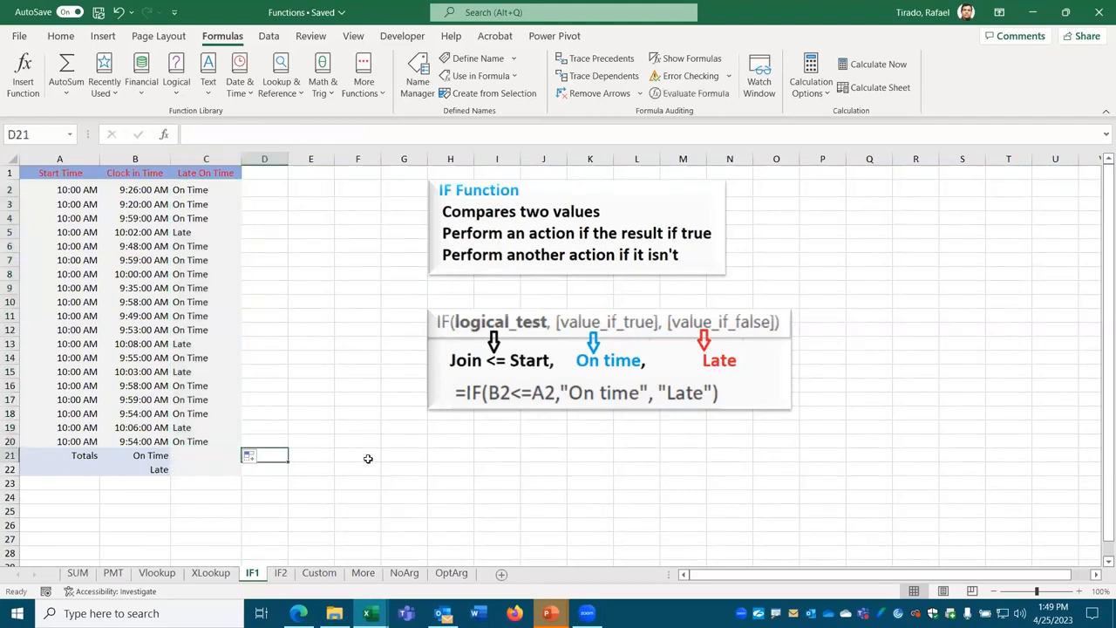
key(Right)
text(=)
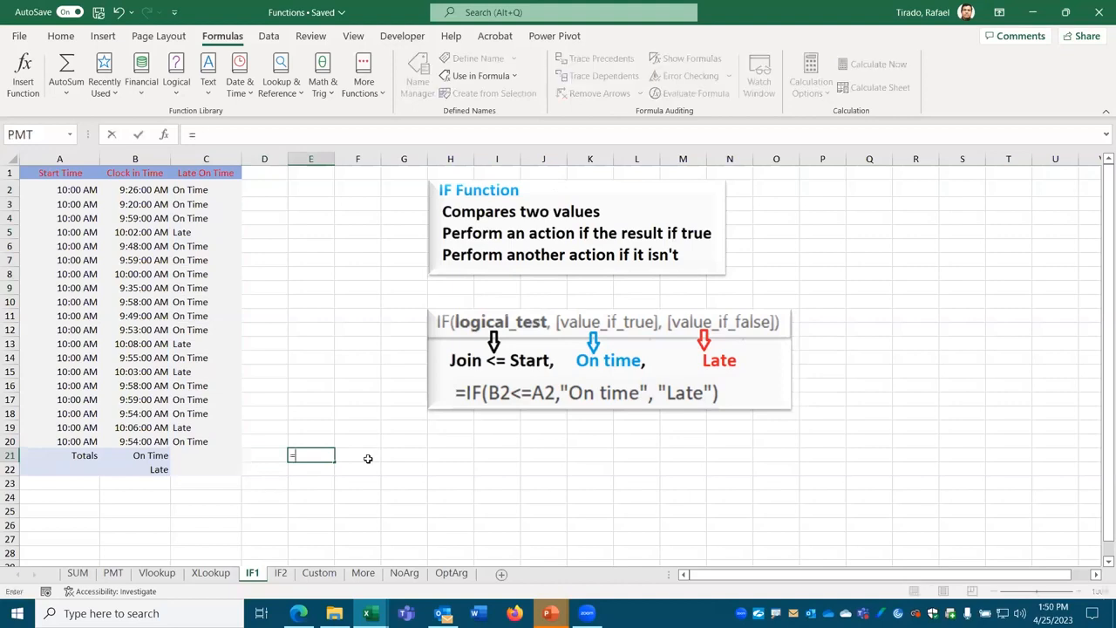
text(count)
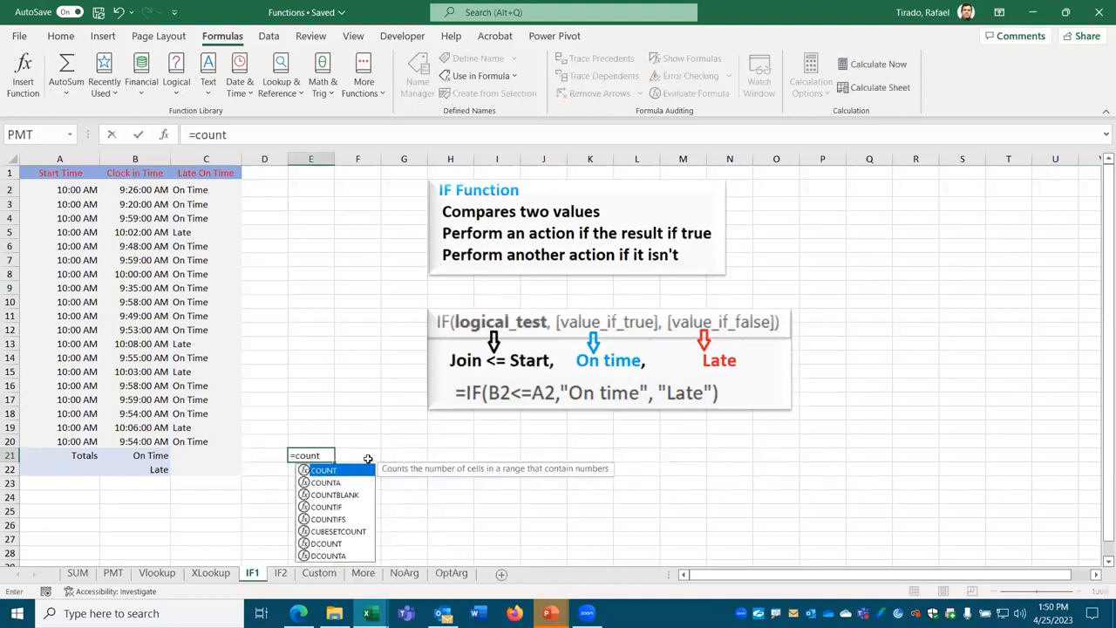
text(()
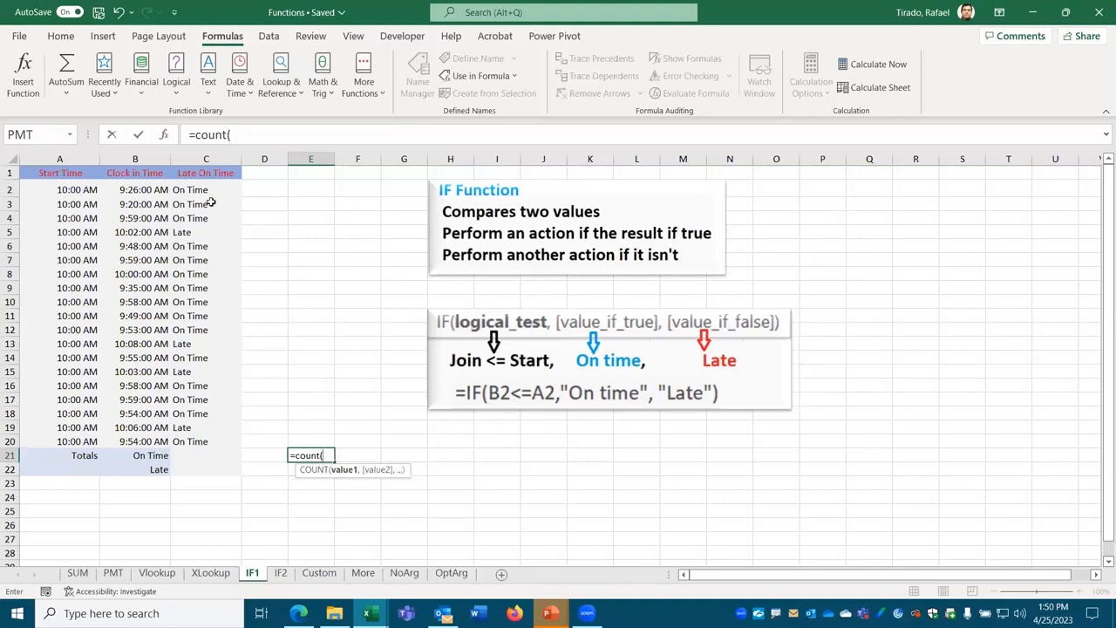
drag(209, 190, 230, 441)
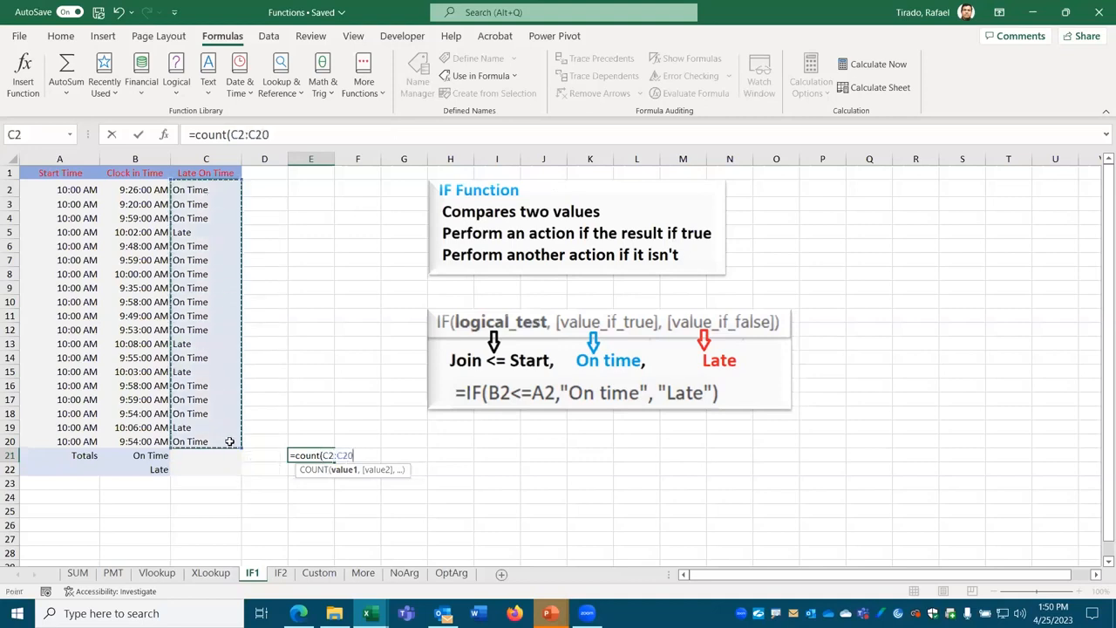
key(Return)
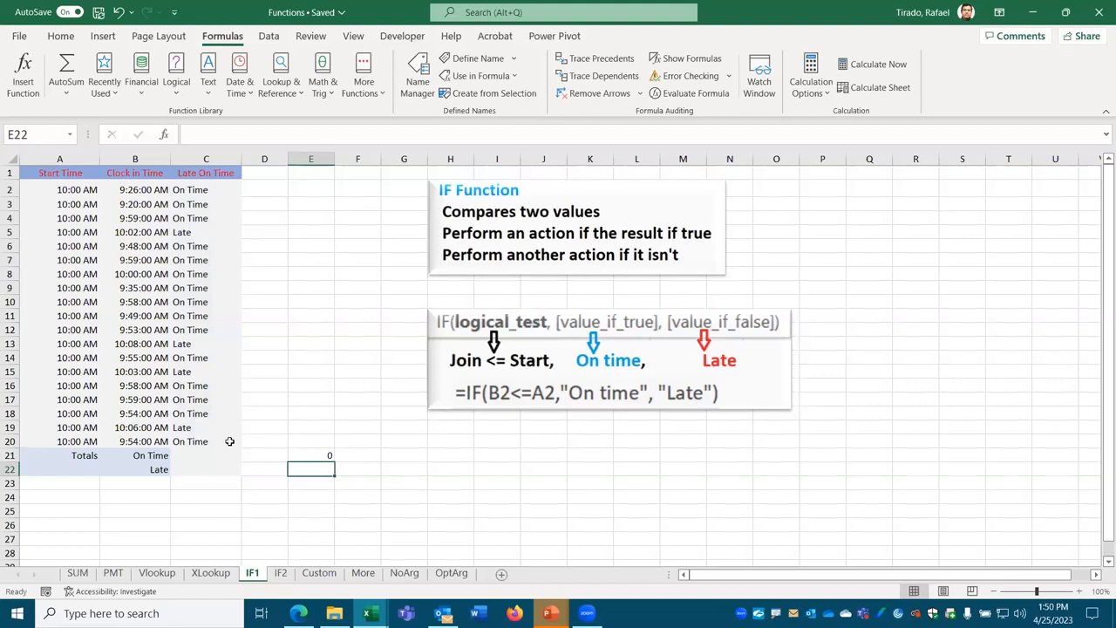
Step: Enter a COUNT formula in E22 over the clock-in times B2:B20
text(=)
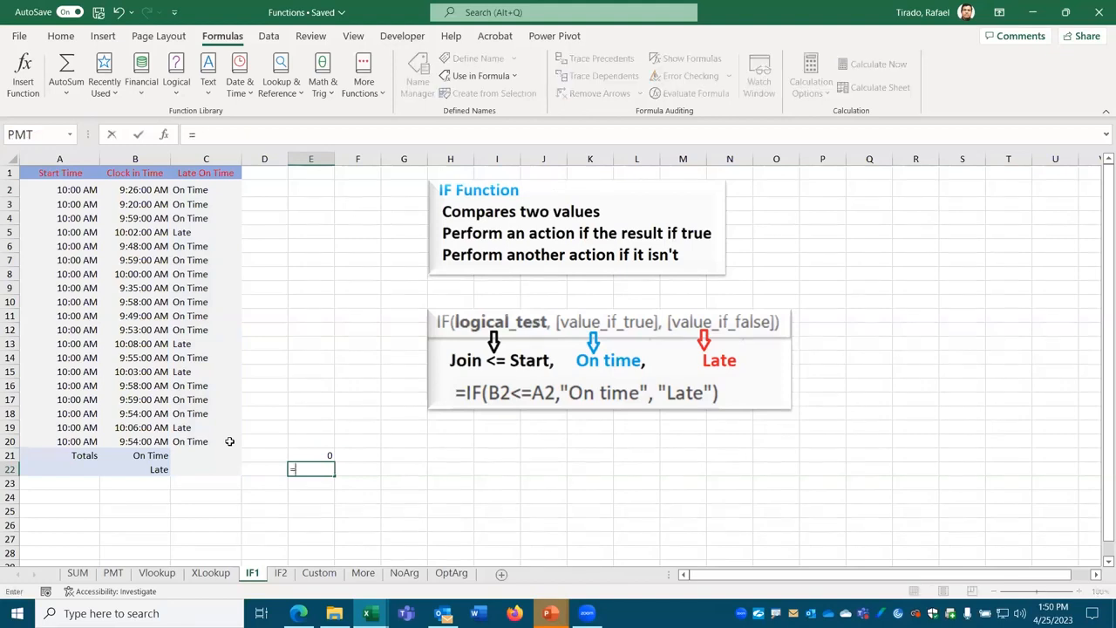
text(count()
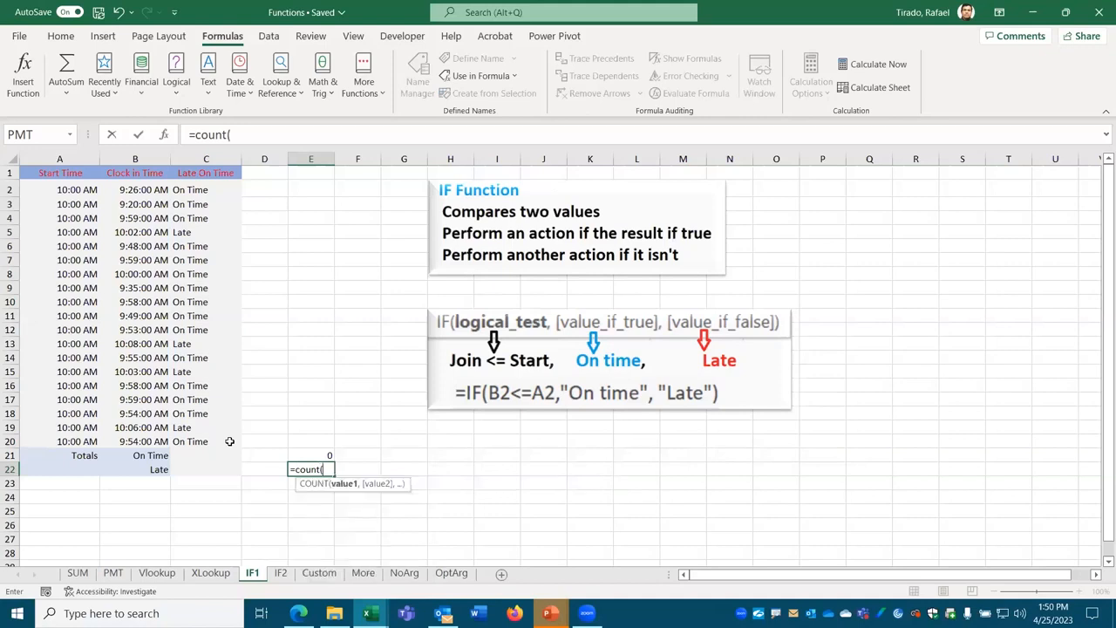
drag(143, 189, 158, 436)
key(Return)
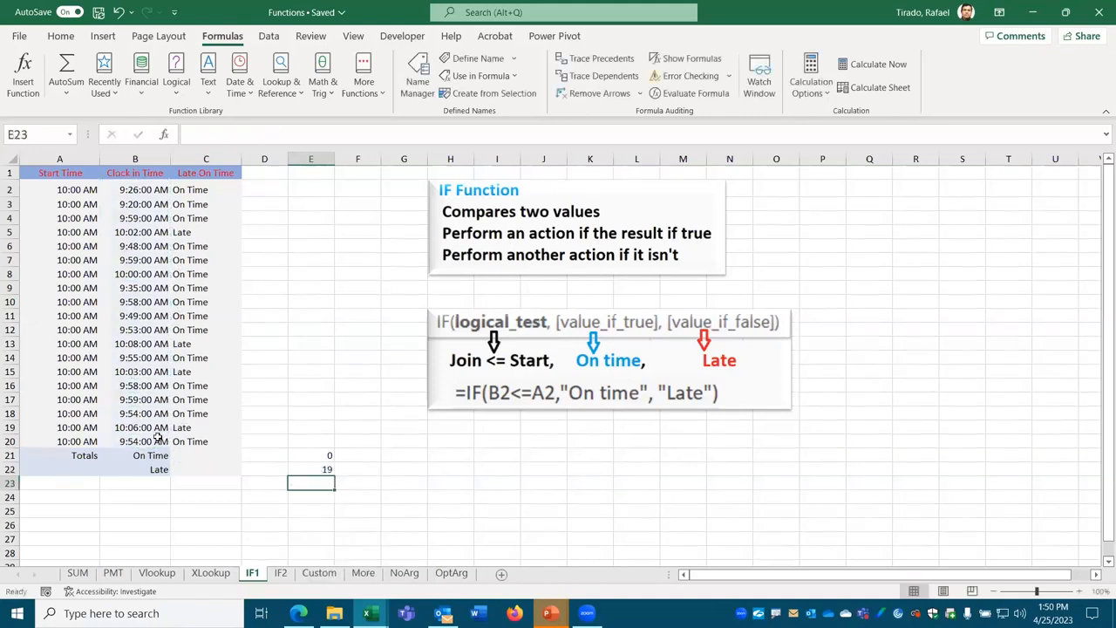
Step: Change the formula in E21 to =COUNTA(C2:C20) so that it counts text cells
key(Up)
key(Up)
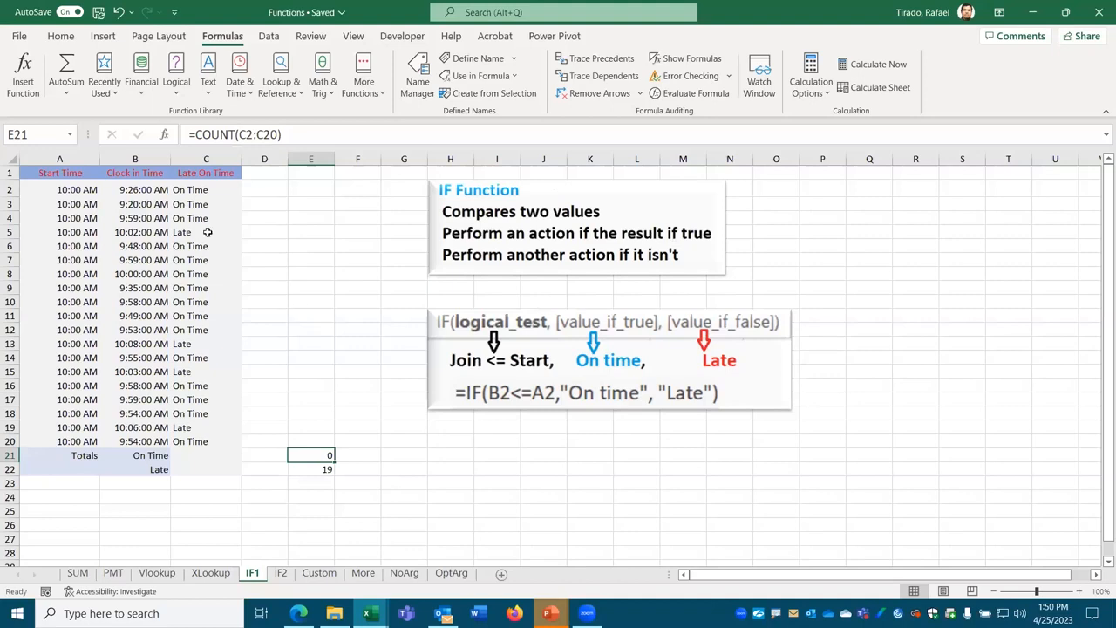
click(235, 135)
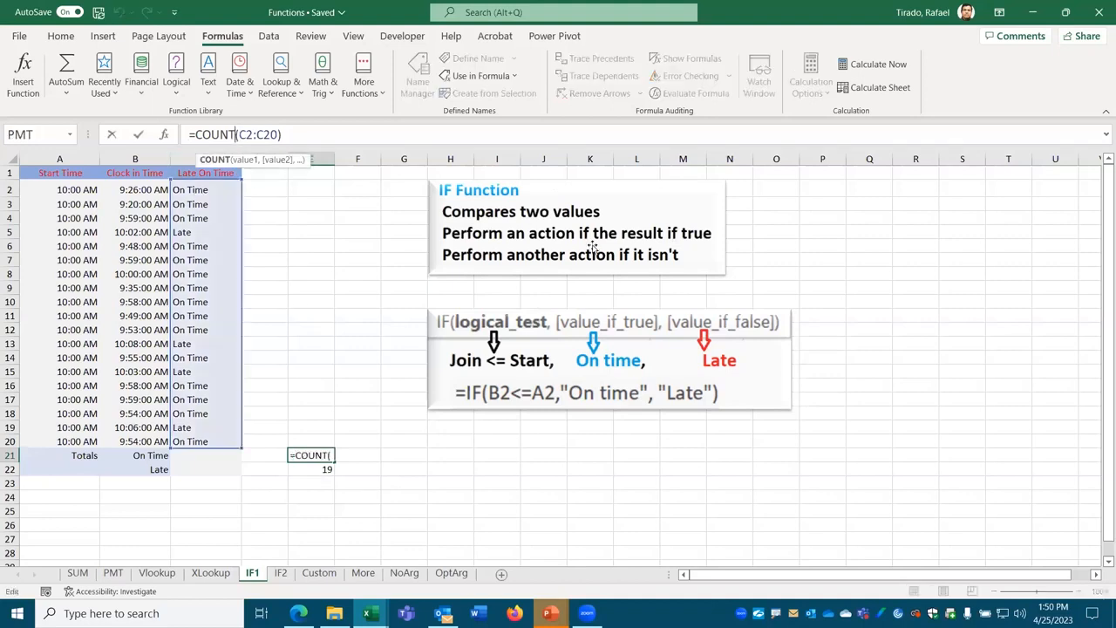
text(A)
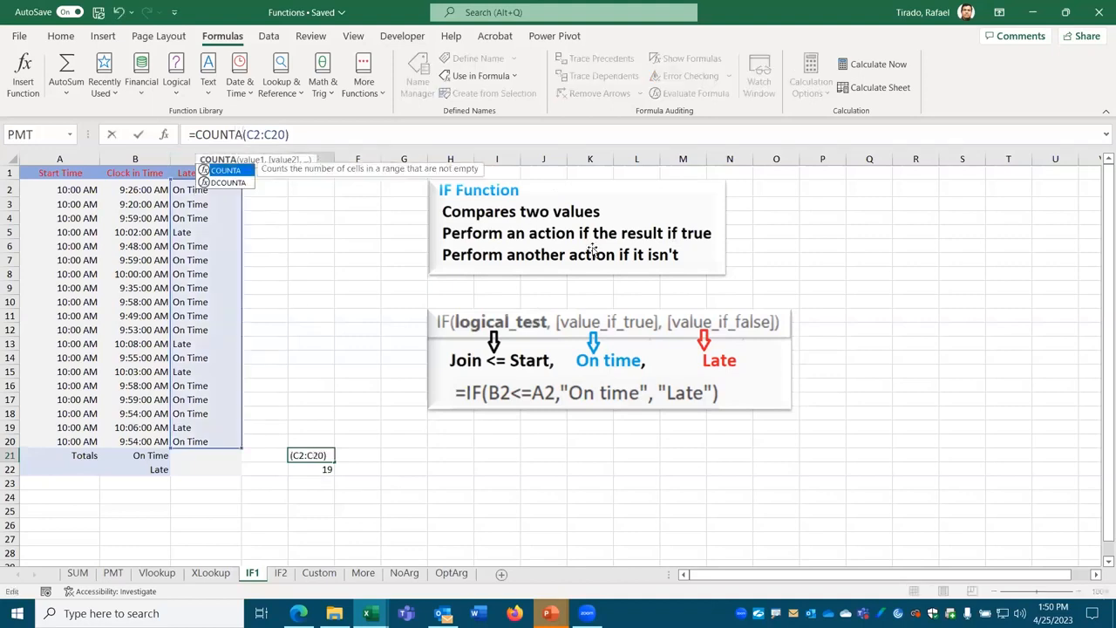
key(End)
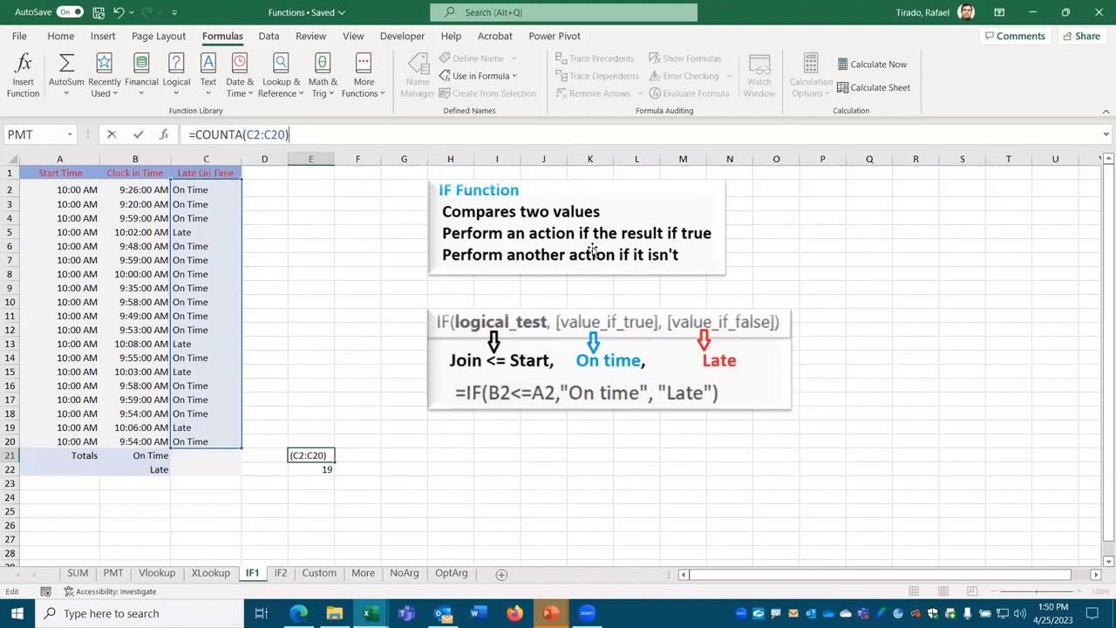
key(Return)
click(328, 457)
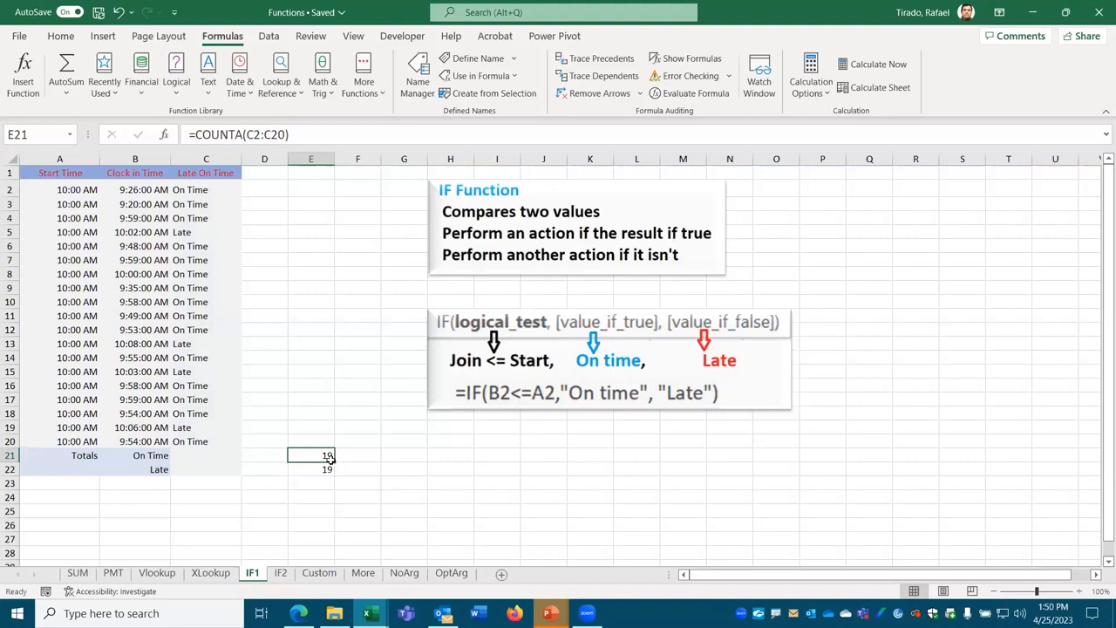
click(210, 462)
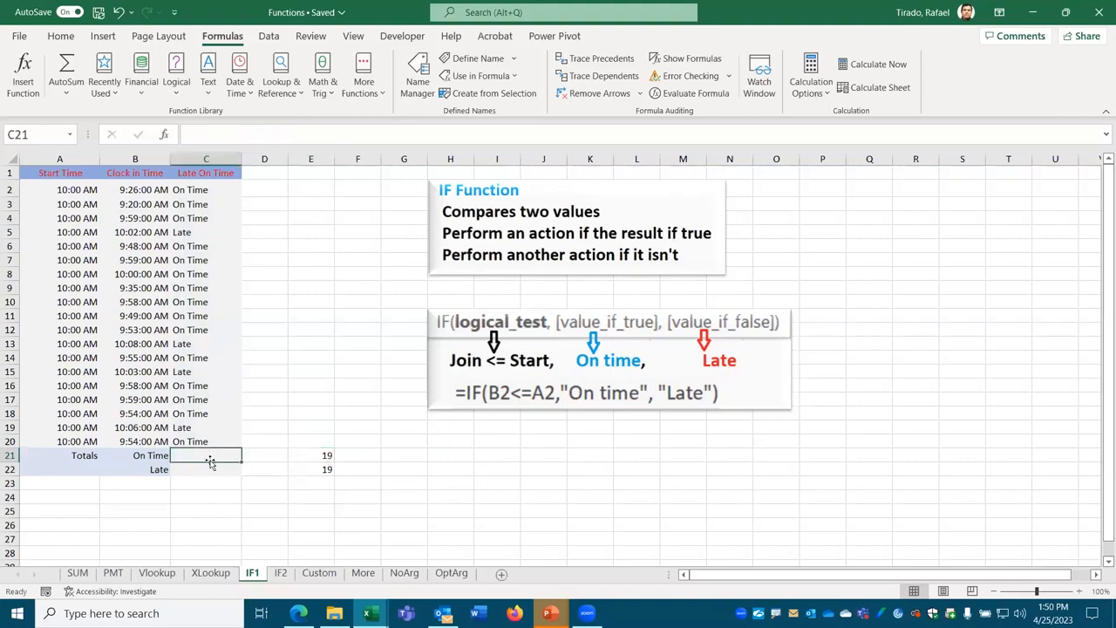
text(=)
key(BackSpace)
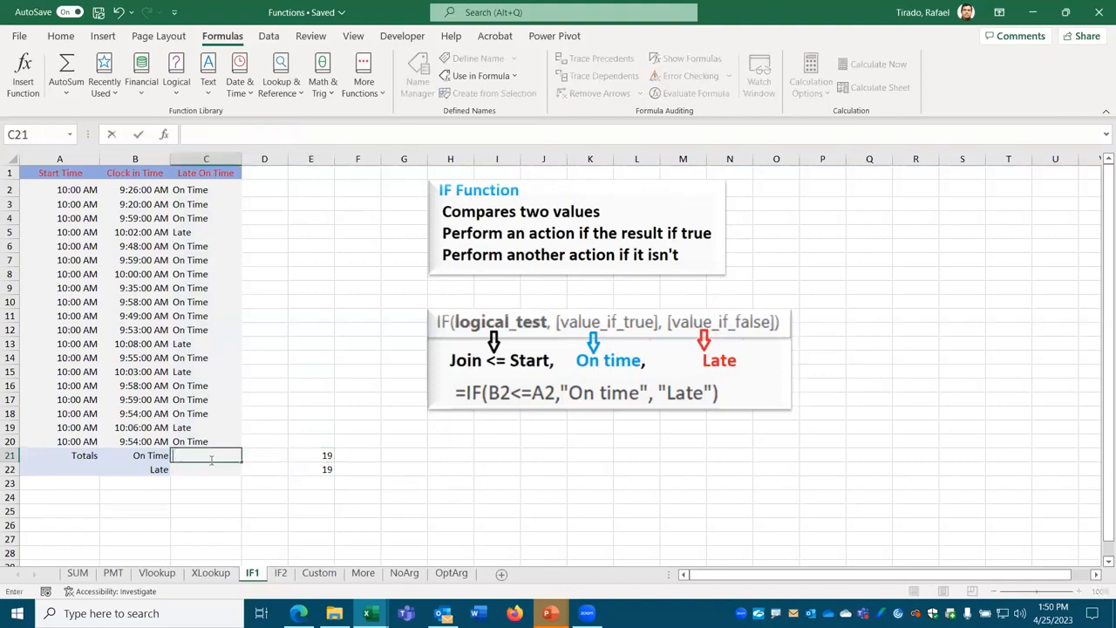
key(Escape)
Step: Look at the COUNTIF example on sheet IF2 and, back on IF1, enter =COUNTIF(C2:C20,"On time") in C21
click(281, 574)
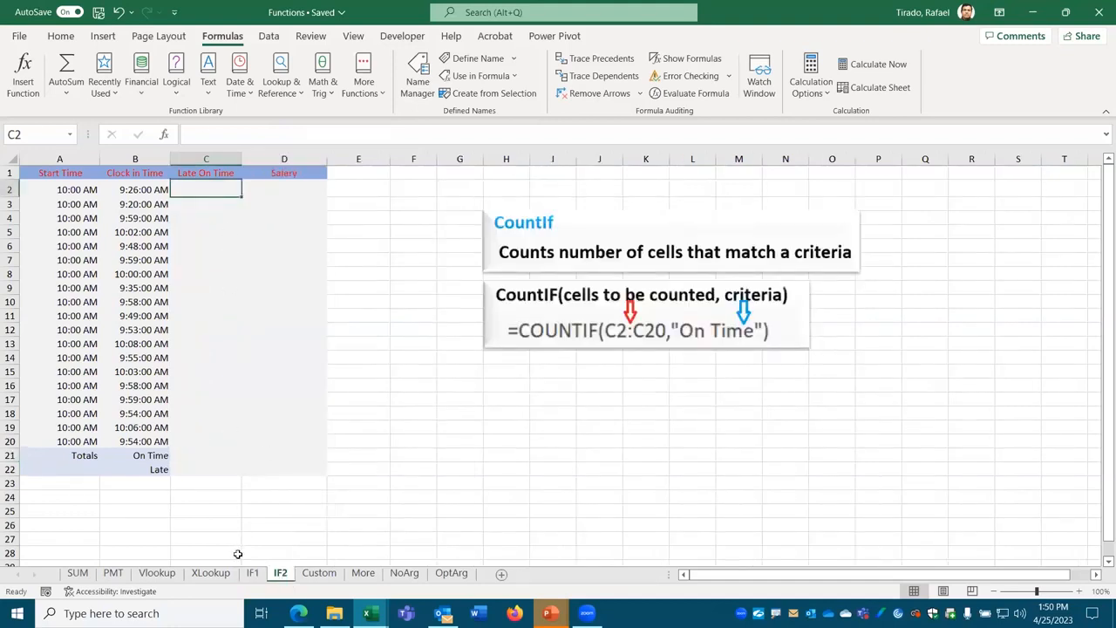
click(251, 573)
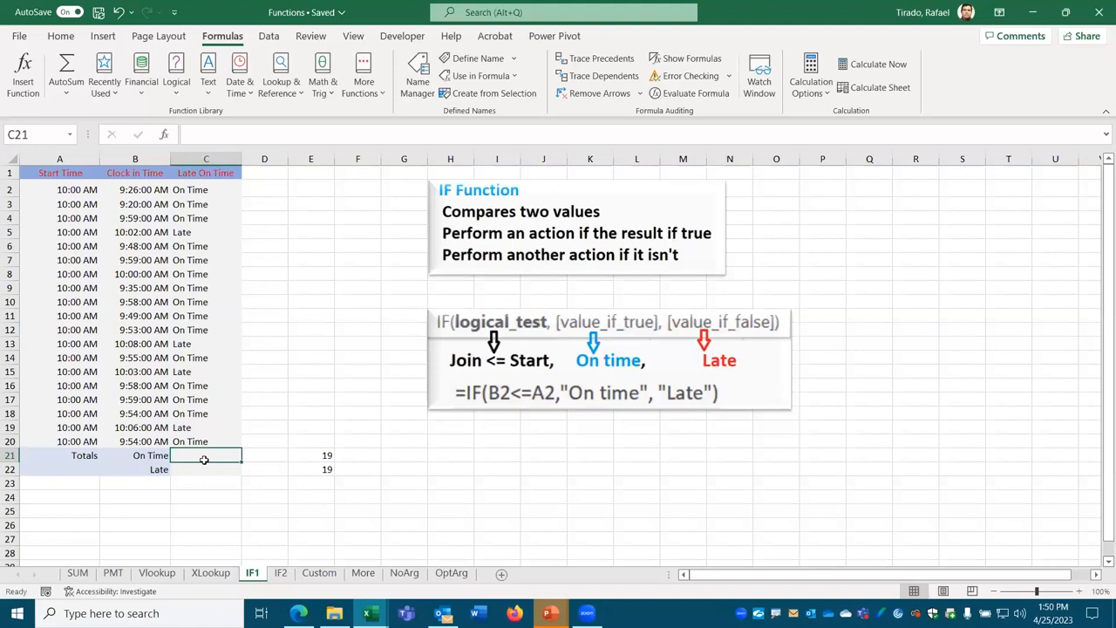
text(=countif)
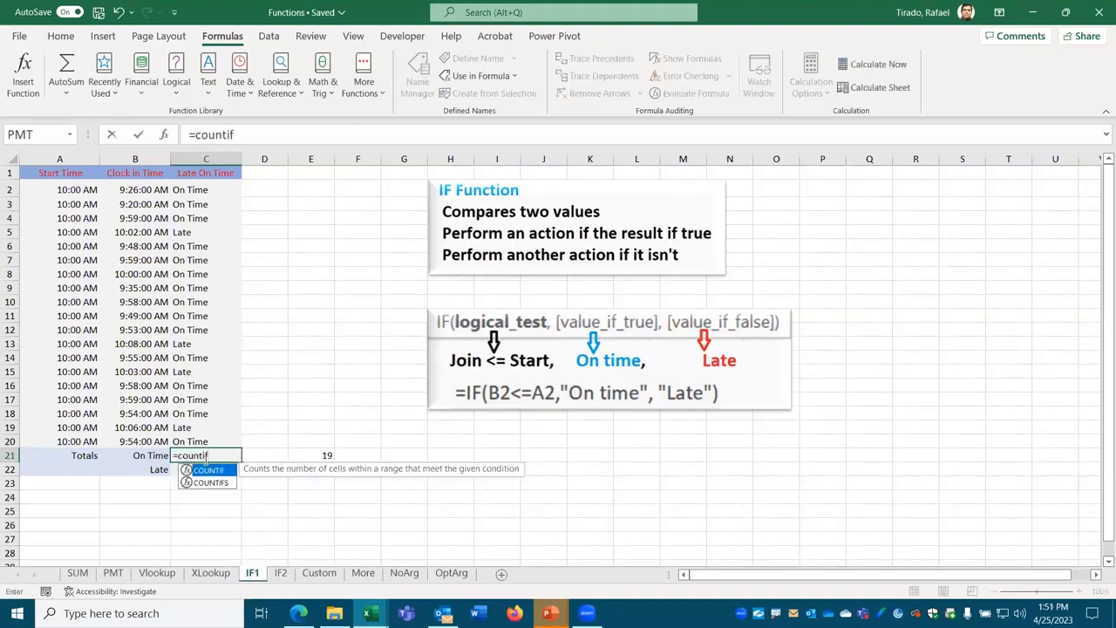
text(()
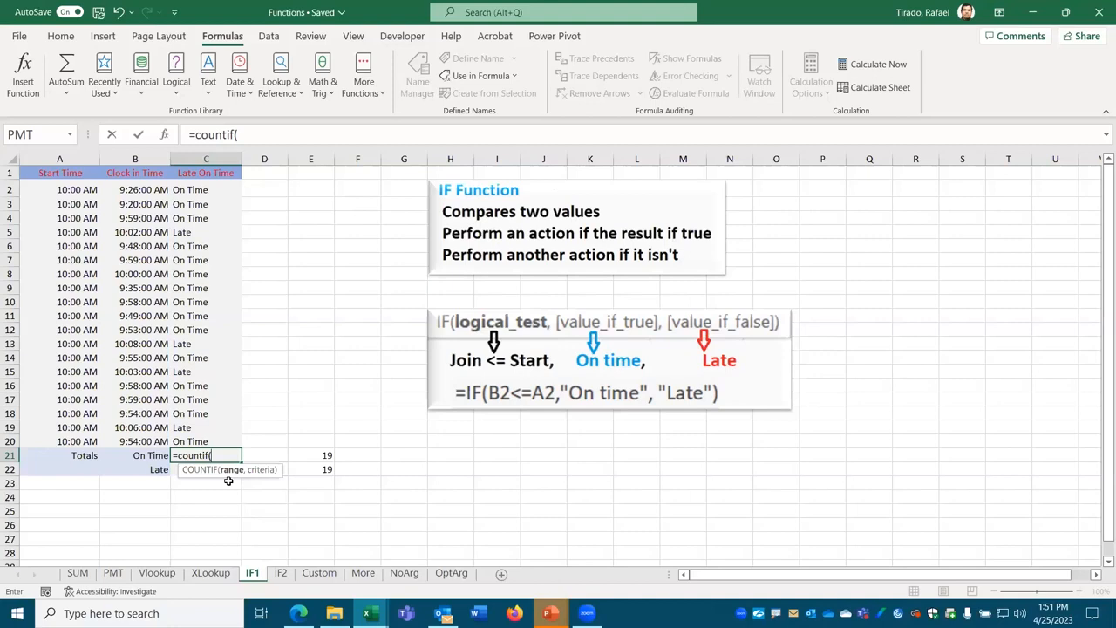
click(202, 190)
drag(201, 218, 222, 438)
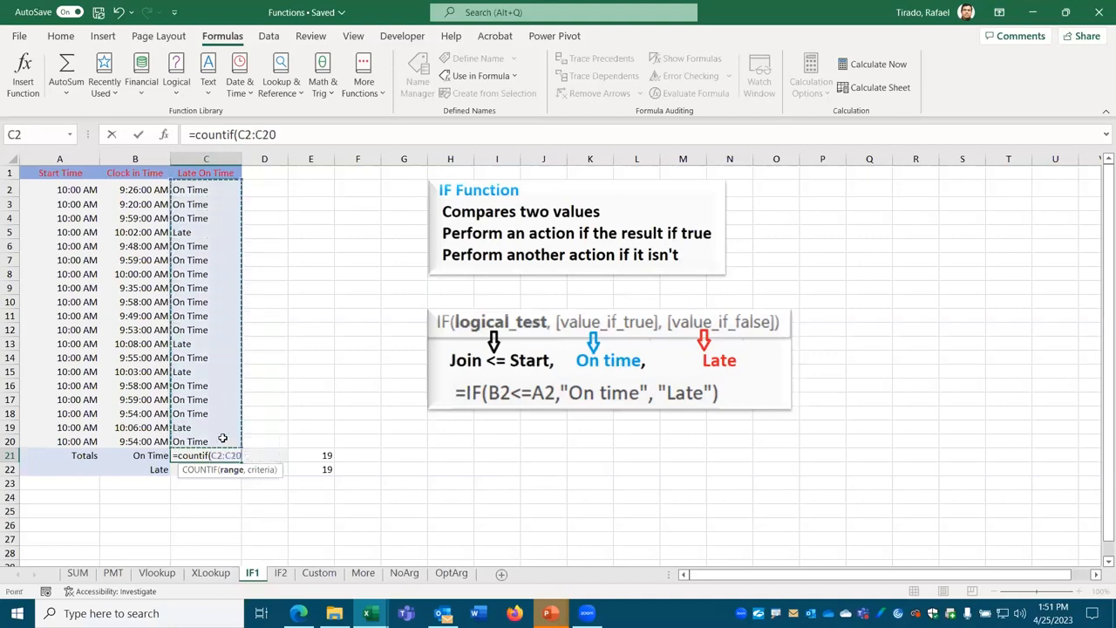
text(,)
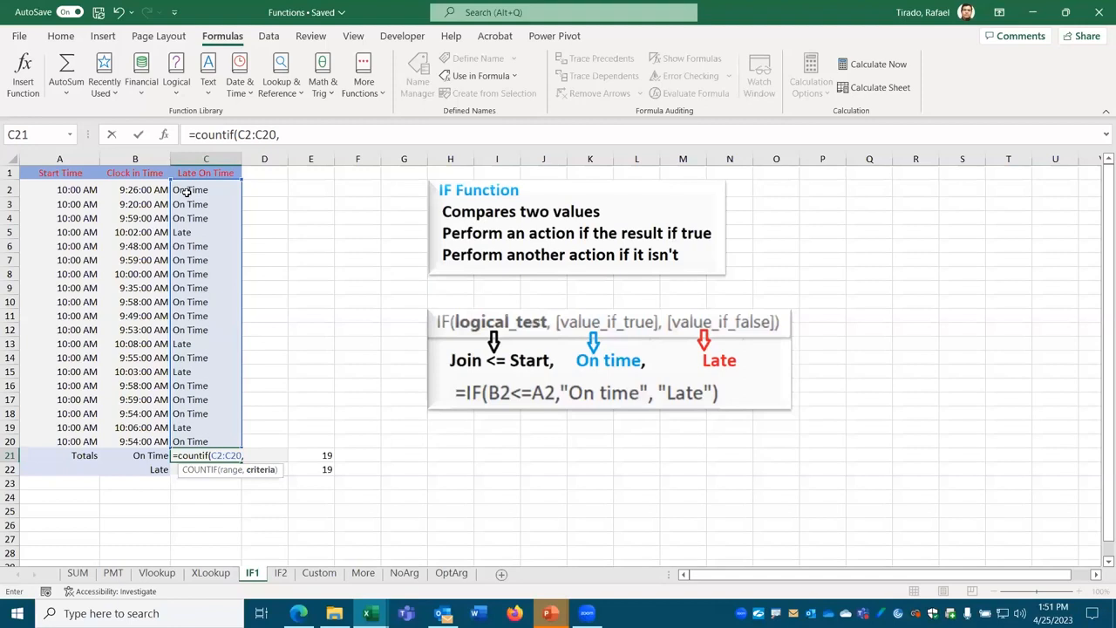
text("On ti)
key(BackSpace)
key(BackSpace)
text(time")
text())
key(Return)
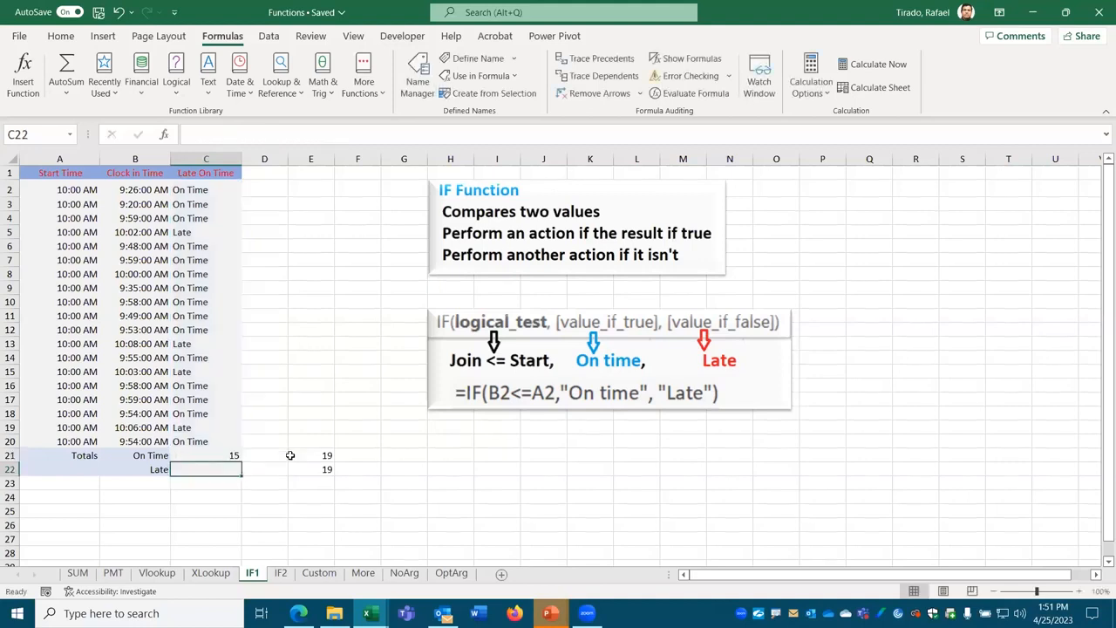
key(Up)
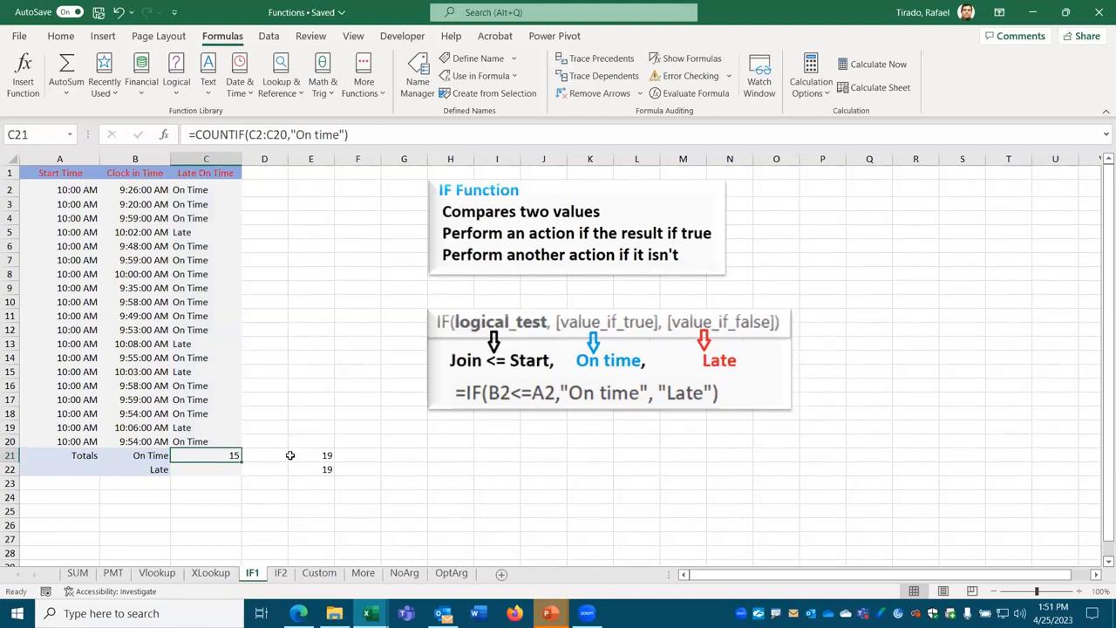
key(Down)
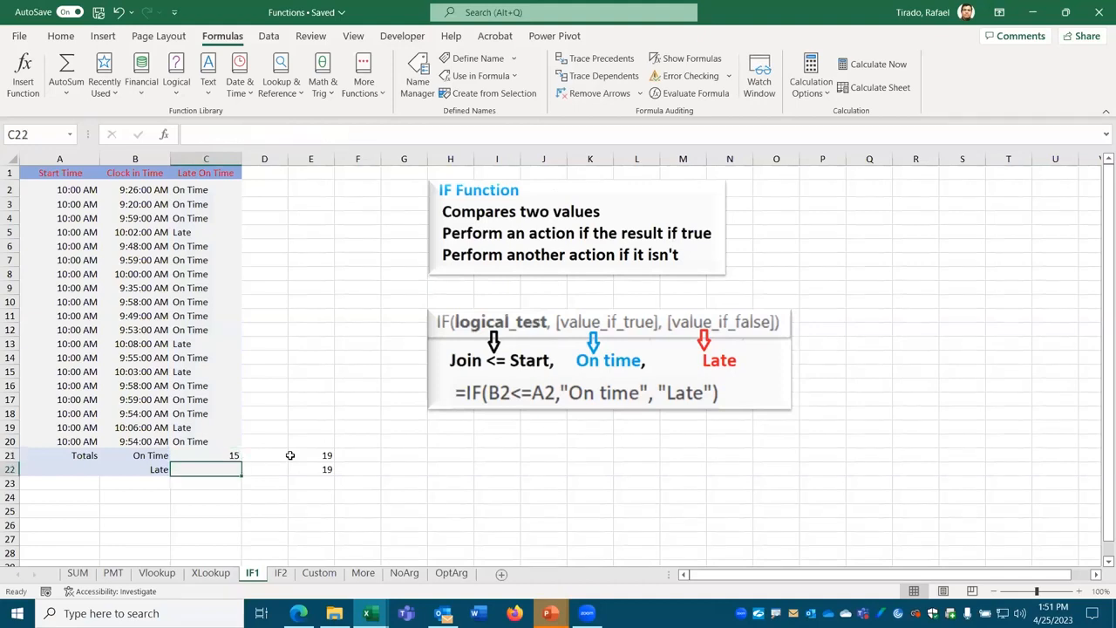
text(=countif)
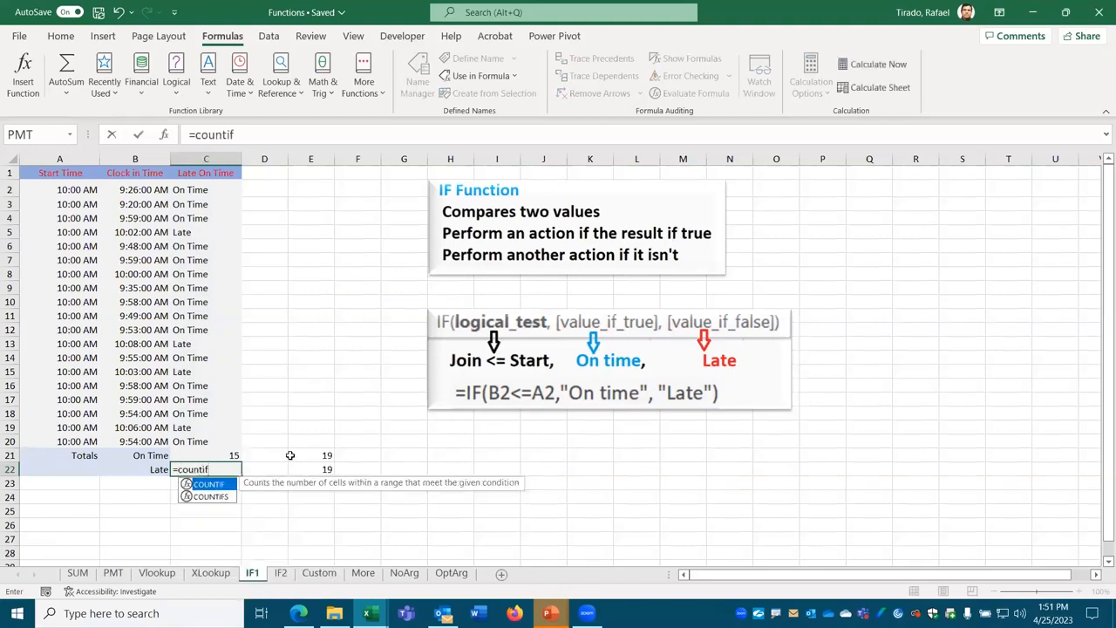
text(()
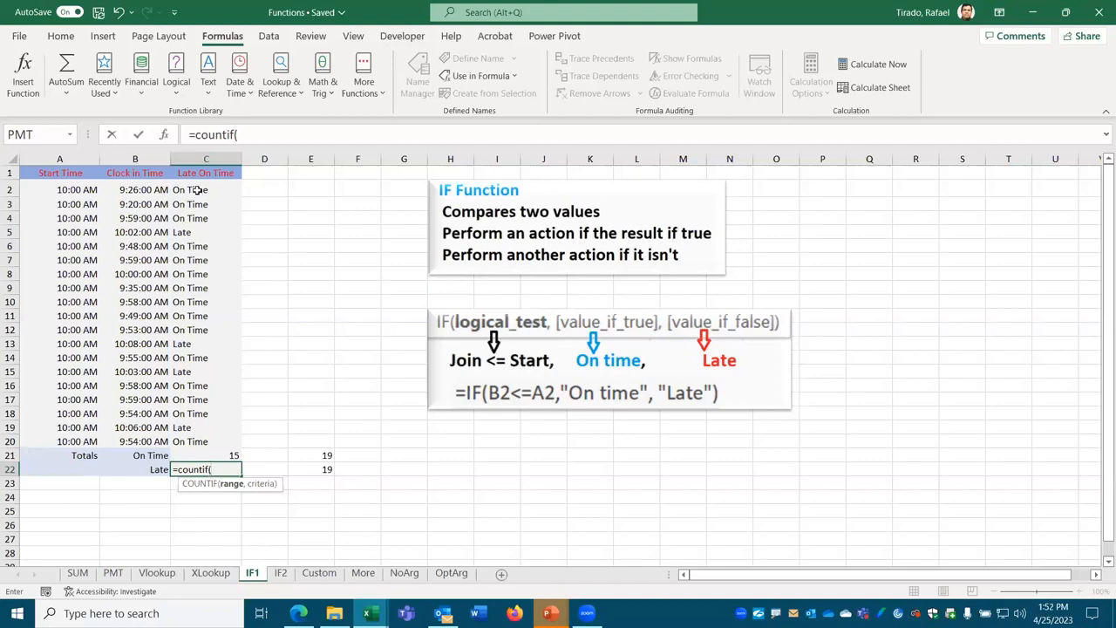
key(Escape)
Step: Name the Late On Time results range C2:C20 myTime
drag(199, 190, 199, 441)
click(42, 133)
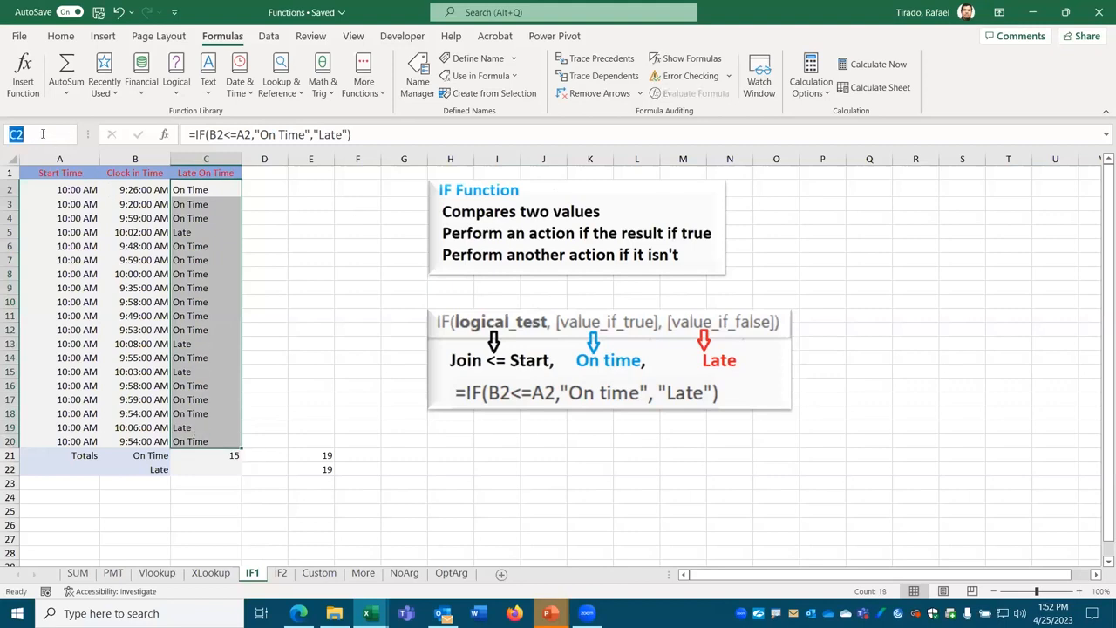
key(BackSpace)
text(myTime)
key(Return)
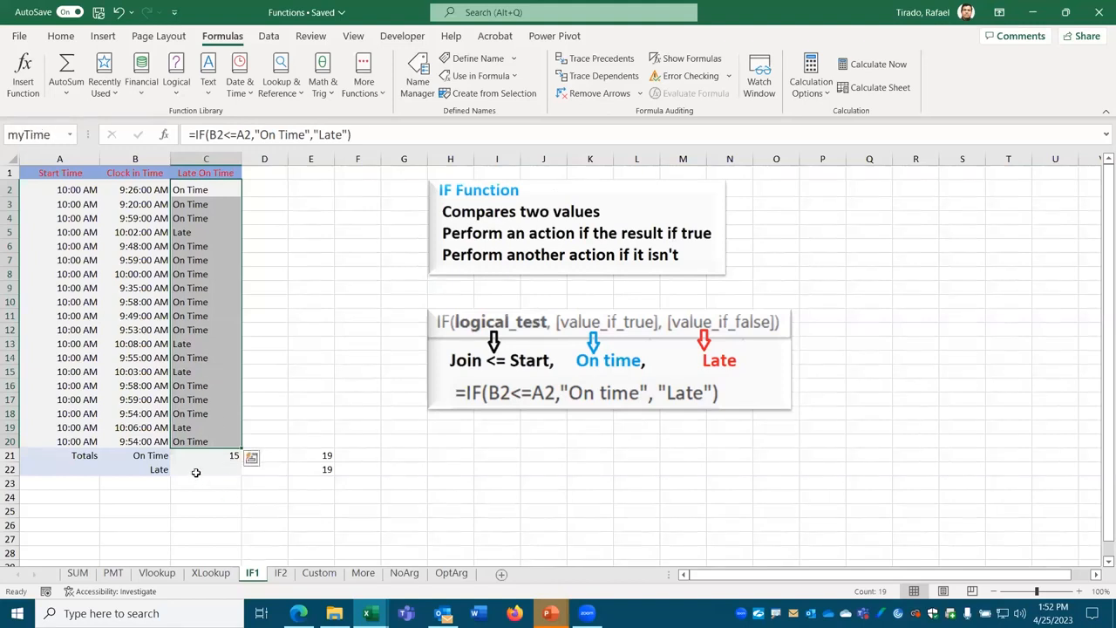
Step: Enter =COUNTIF(myTime,"late") in C22 to count the Late results through the named range
click(206, 476)
text(=)
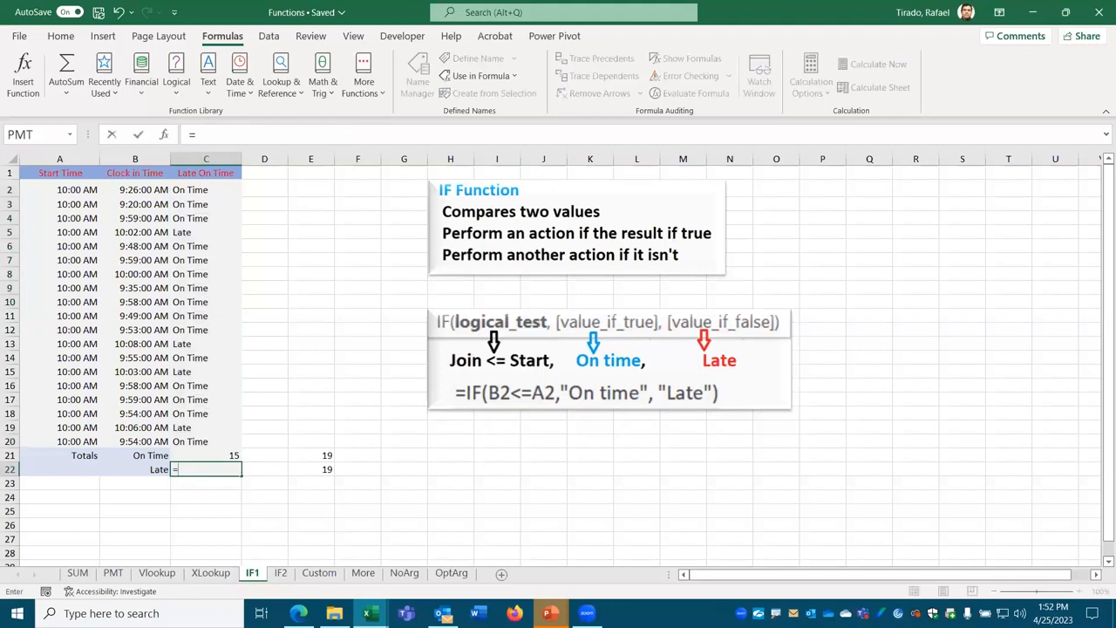
text(count)
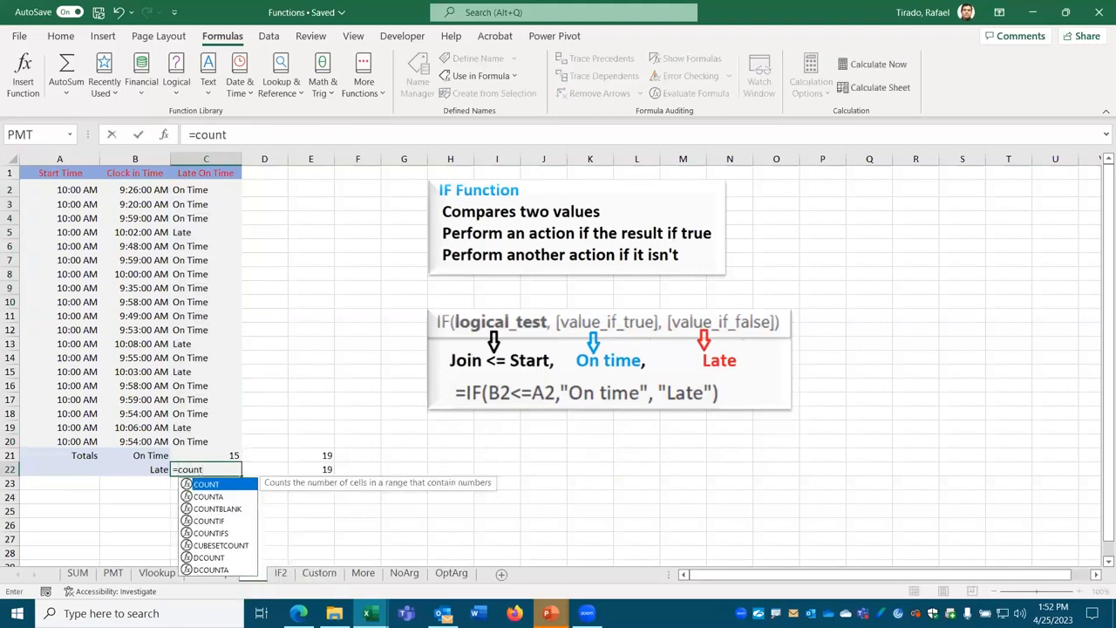
text(if(my)
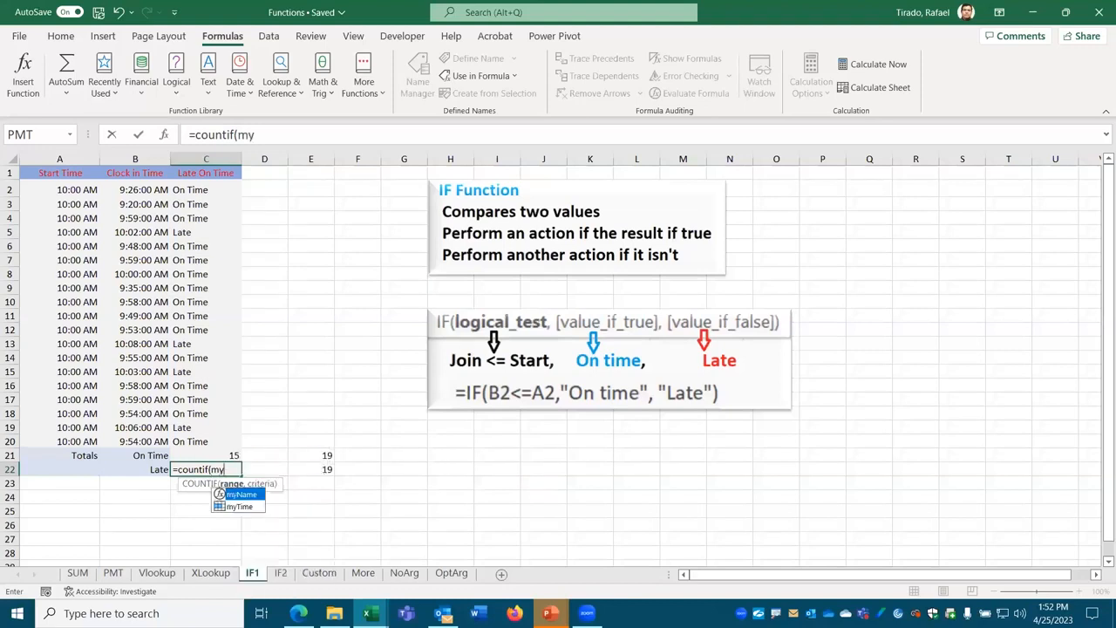
click(236, 508)
double_click(236, 507)
text(,)
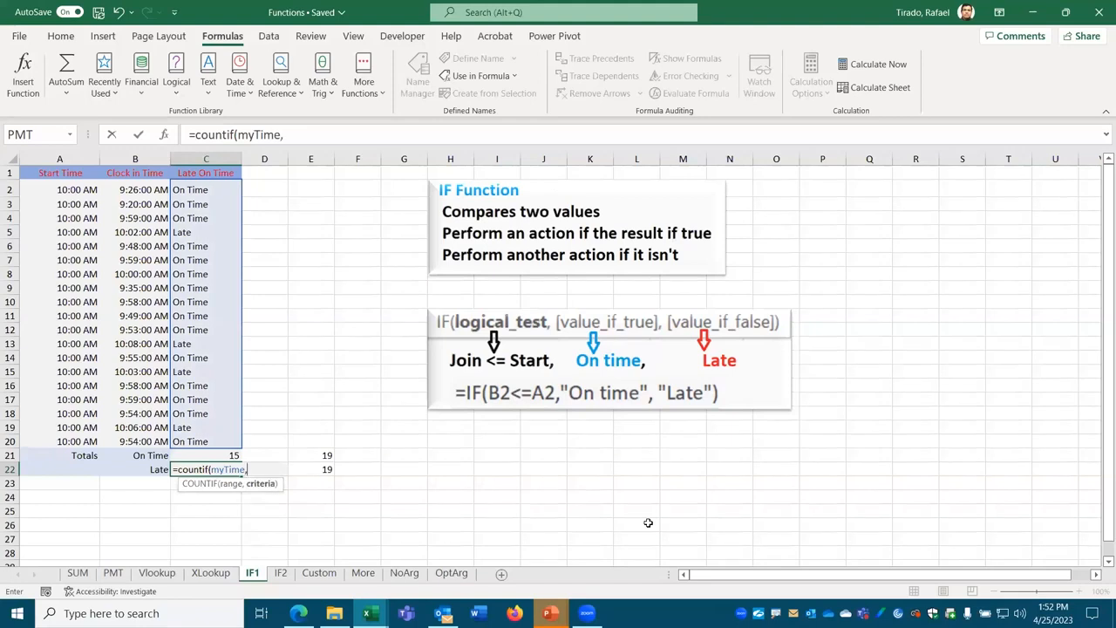
text("late"))
key(Return)
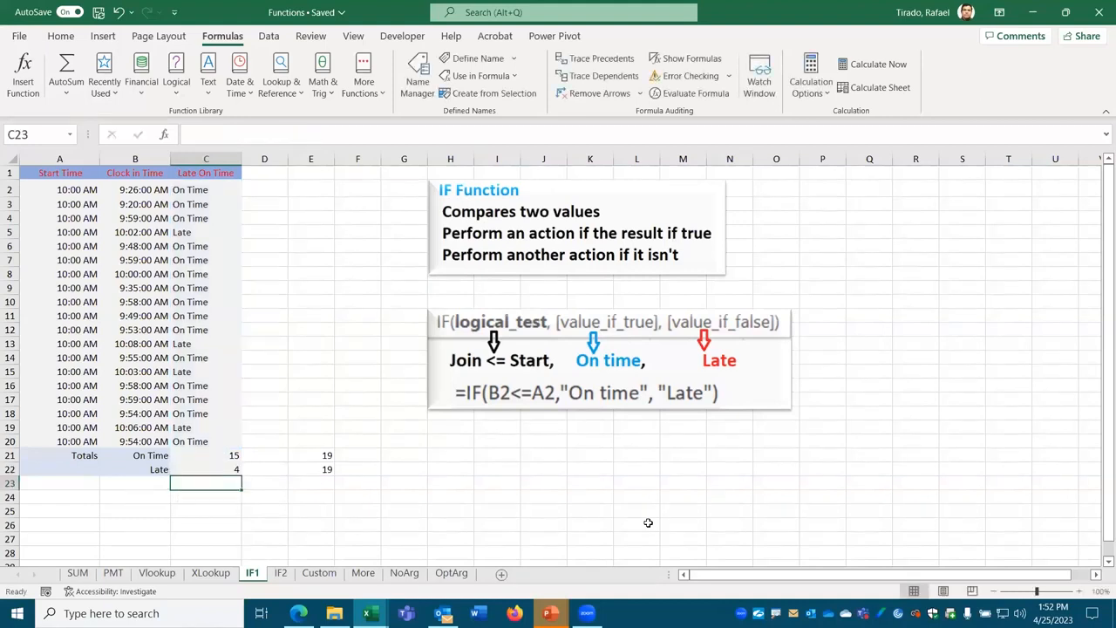
Step: Enter =COUNTIF(myTime,"<>On Time") in C23 to count the results that are not On Time
text(=countif)
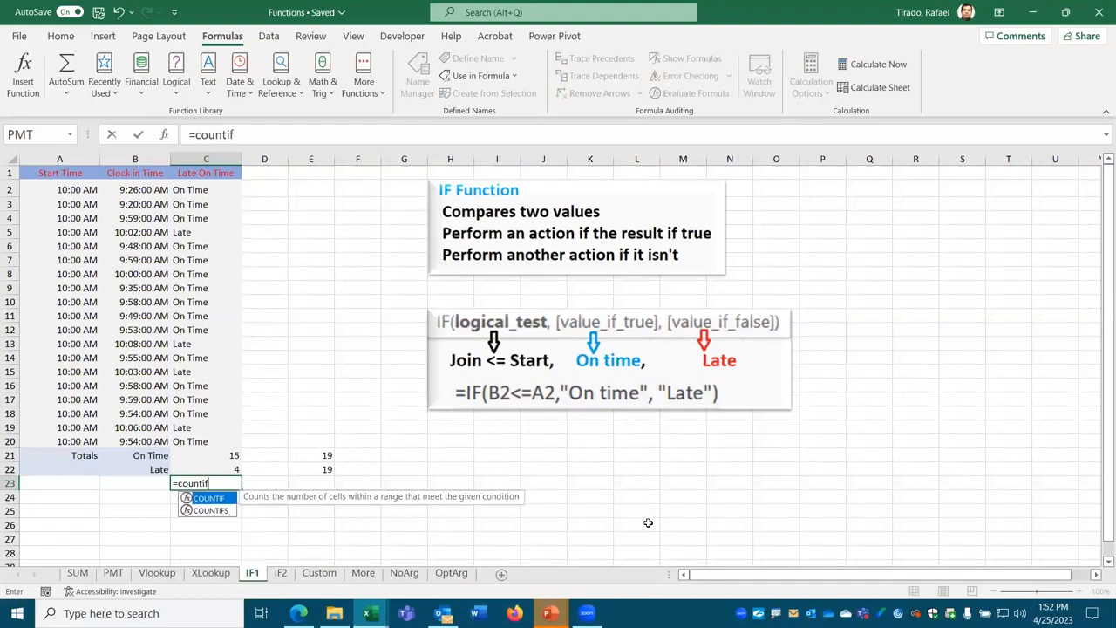
text(()
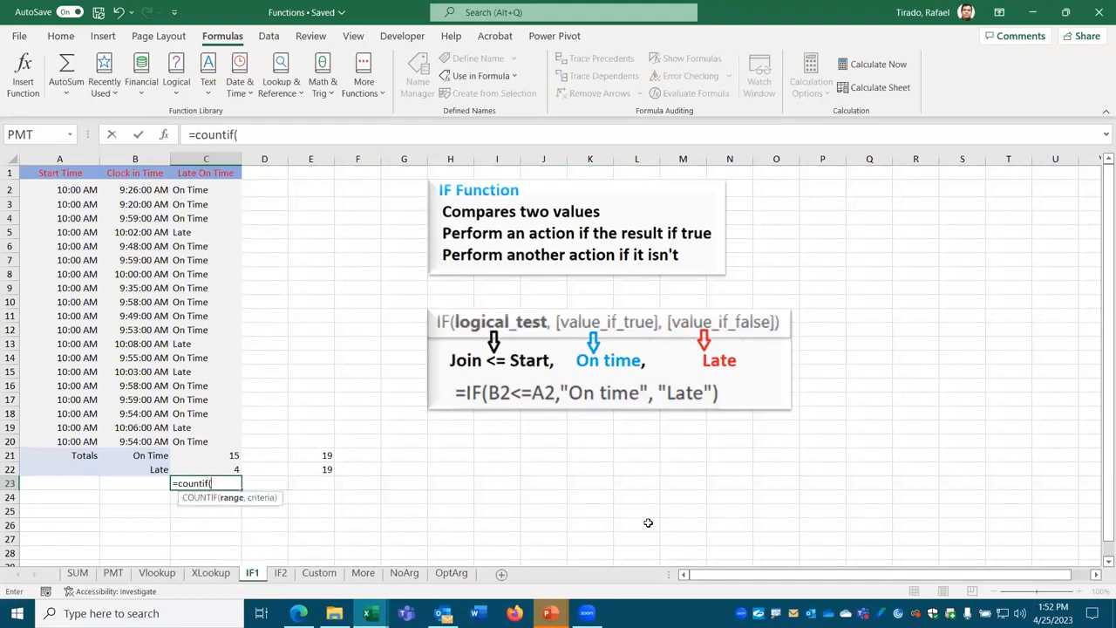
text(my)
key(Down)
key(Tab)
text(,)
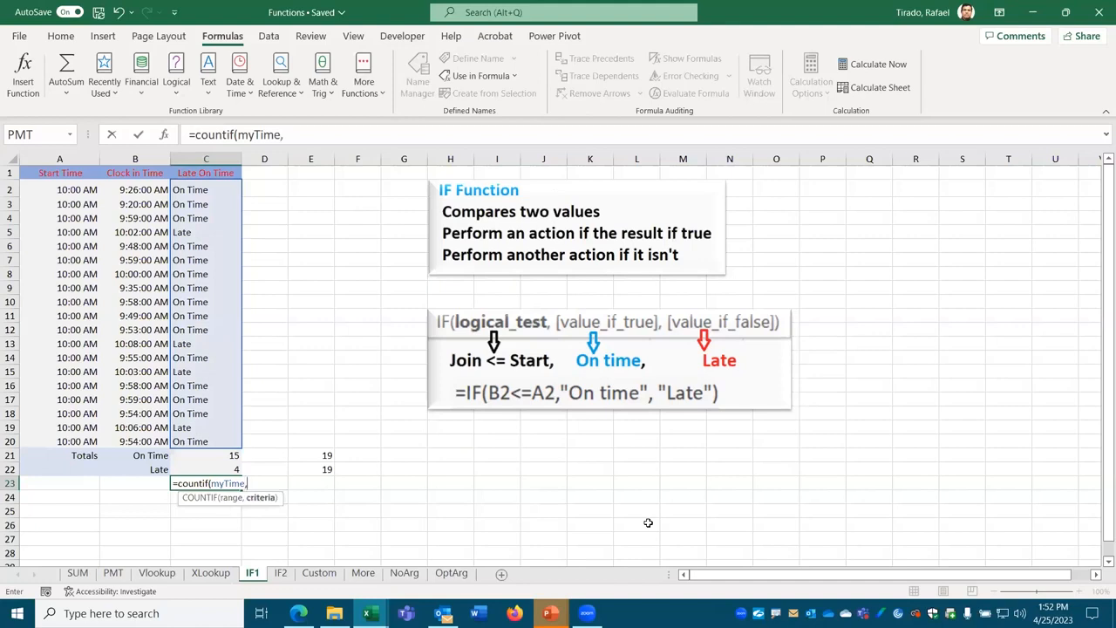
text("<>On Time"))
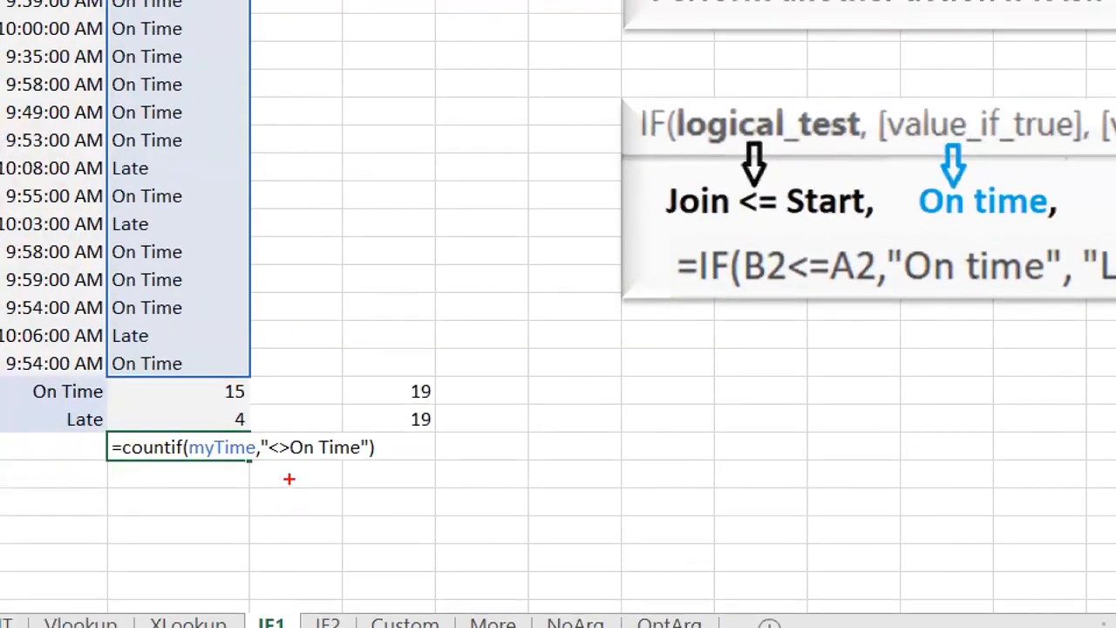
drag(269, 459, 290, 460)
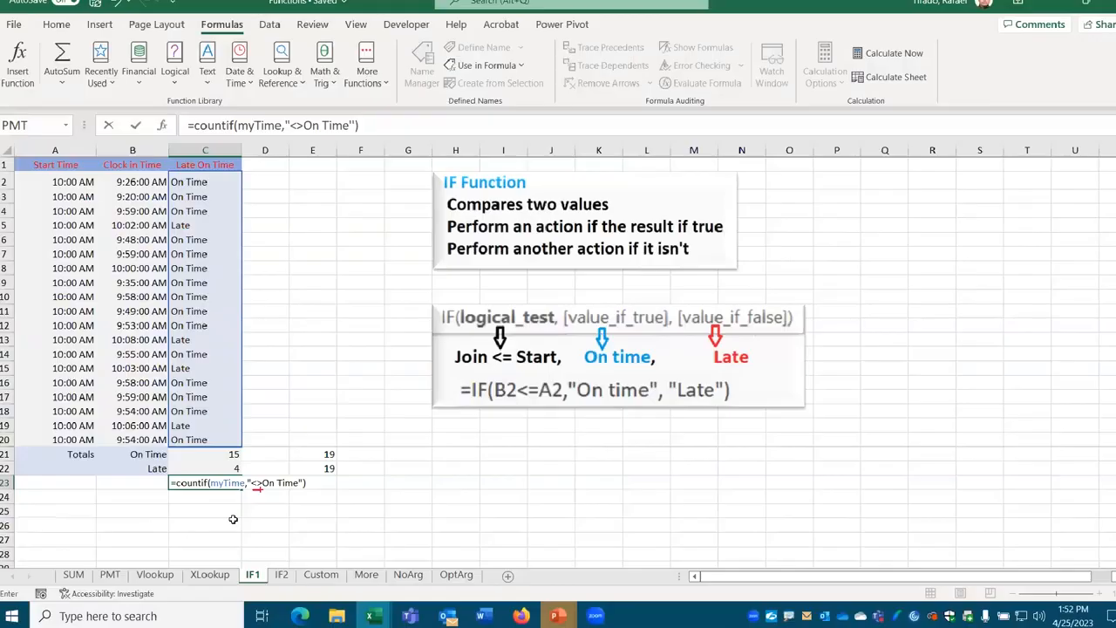
key(Return)
click(220, 482)
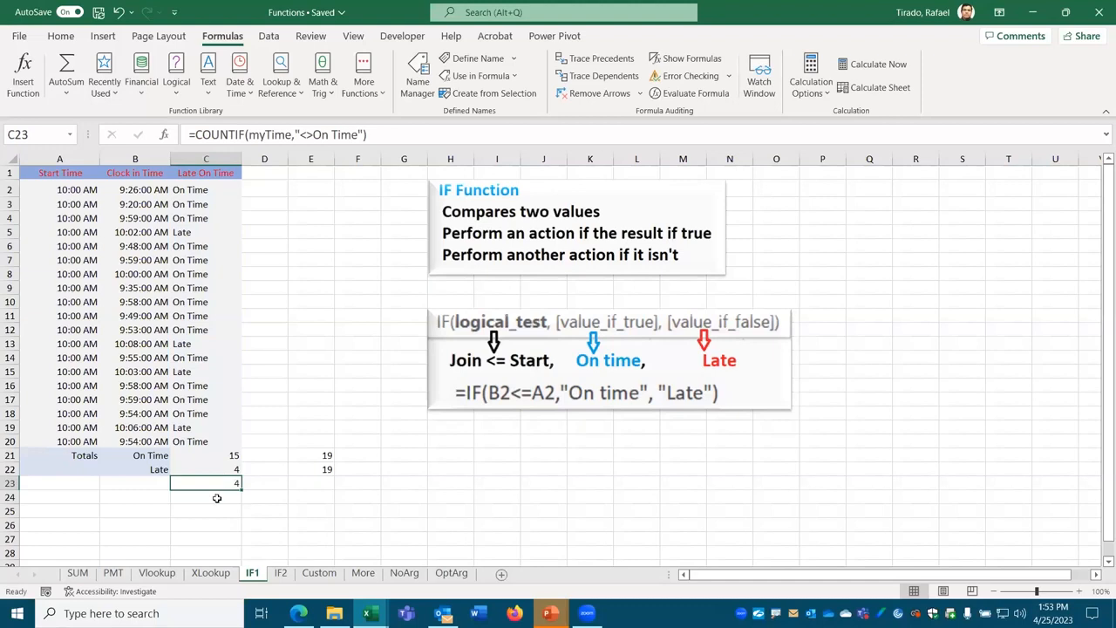
Step: Enter =COUNTIF(myTime,B22) in C24, using the Late label cell as the criteria
click(217, 498)
text(=)
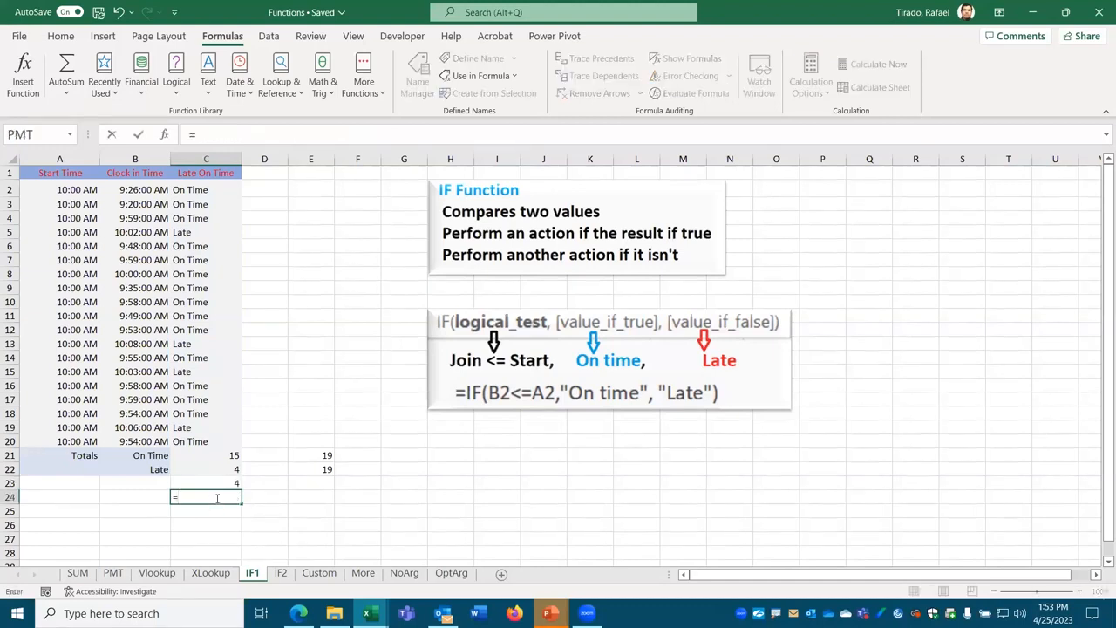
text(cou)
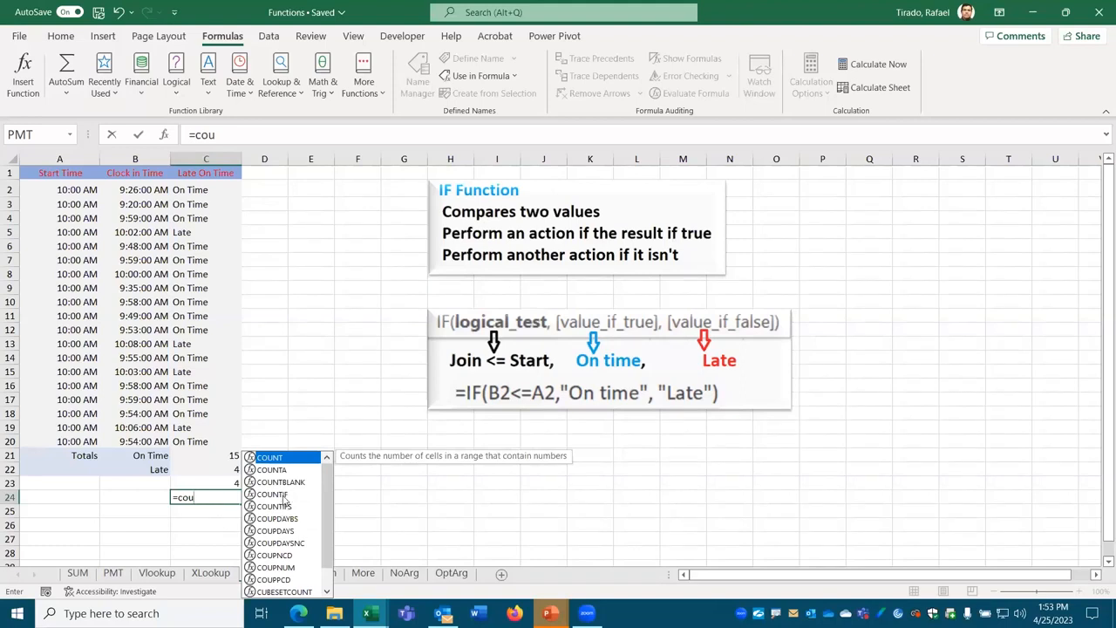
double_click(282, 495)
text(m)
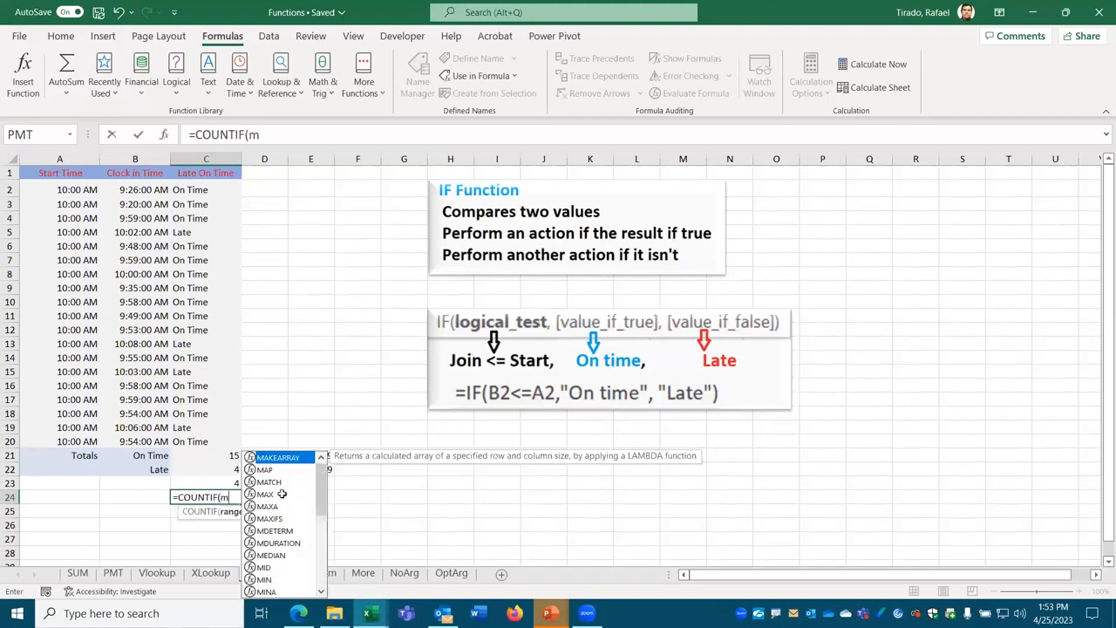
text(yTime,)
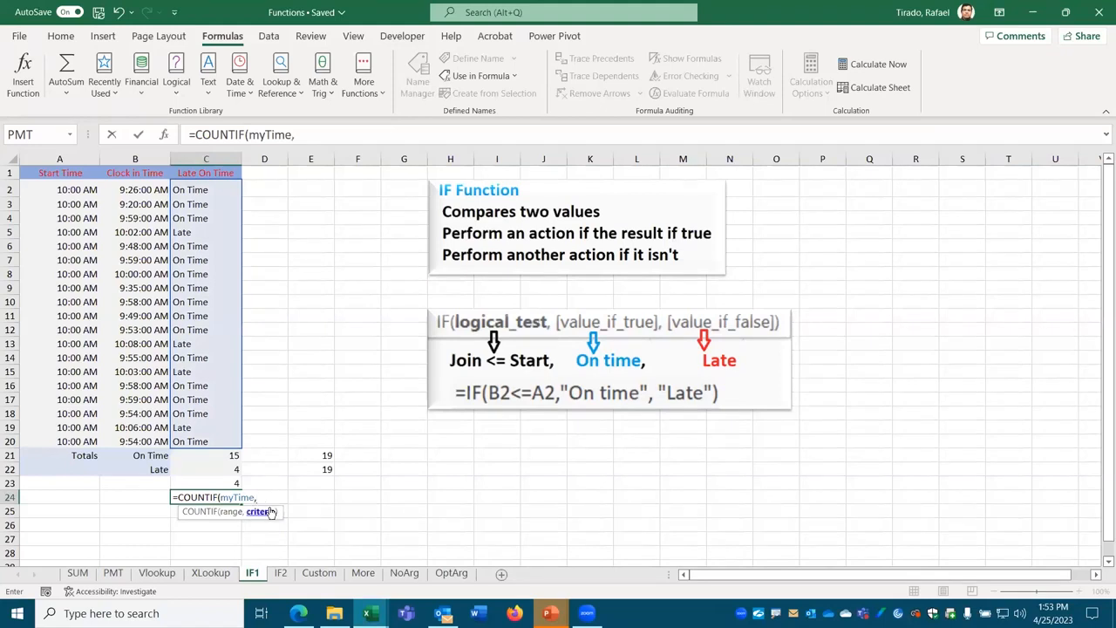
click(157, 471)
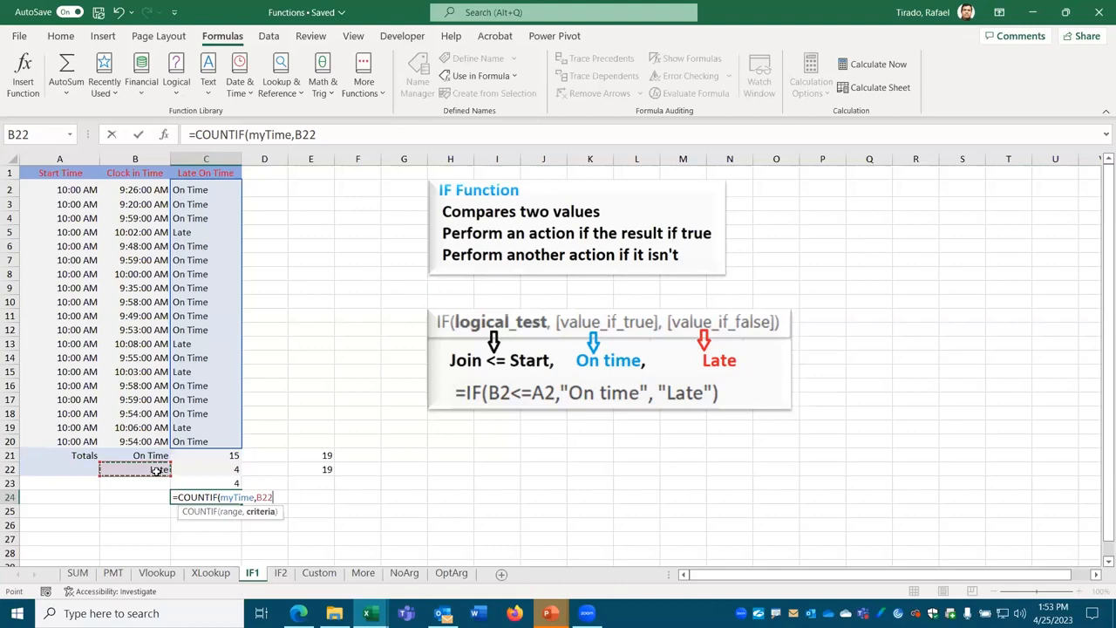
key(Return)
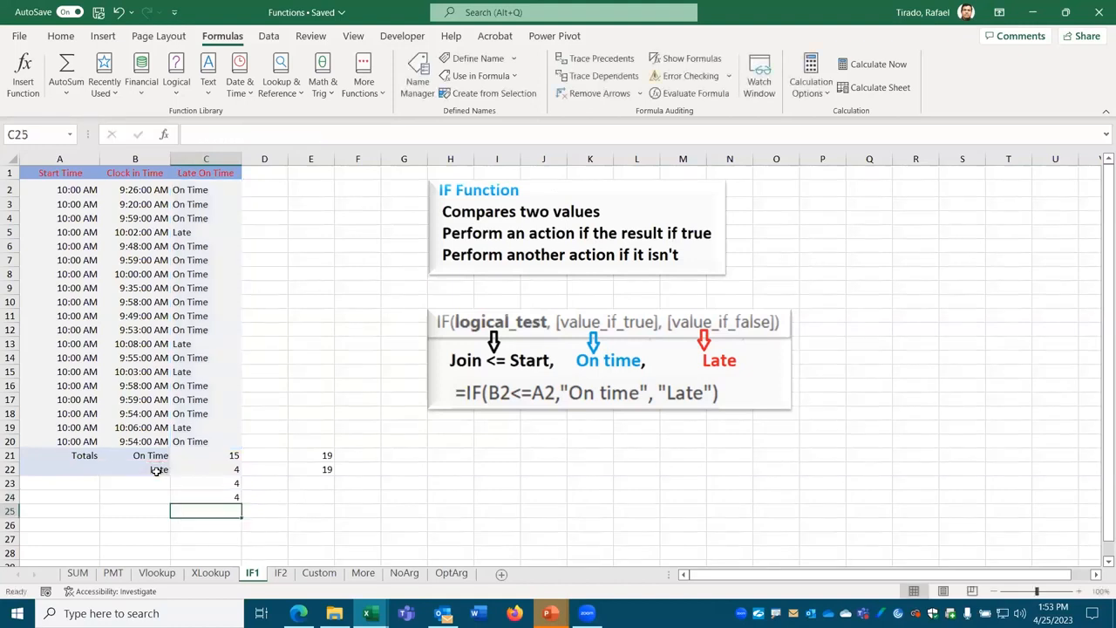
key(Up)
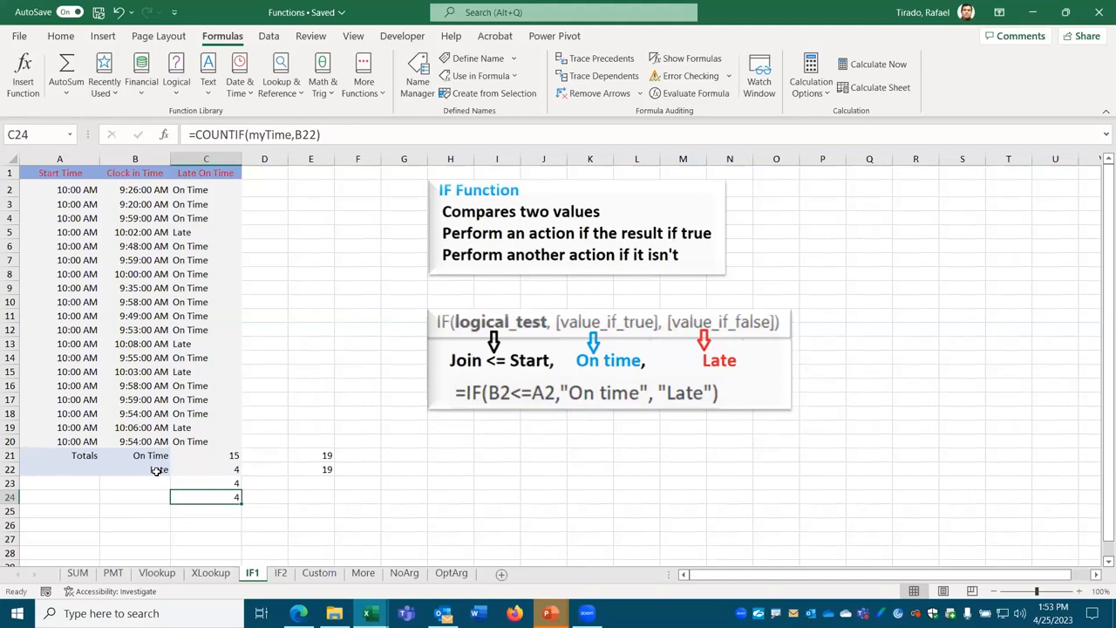
Step: Enter the custom function =myName() in cell A1 of the Custom sheet
click(317, 577)
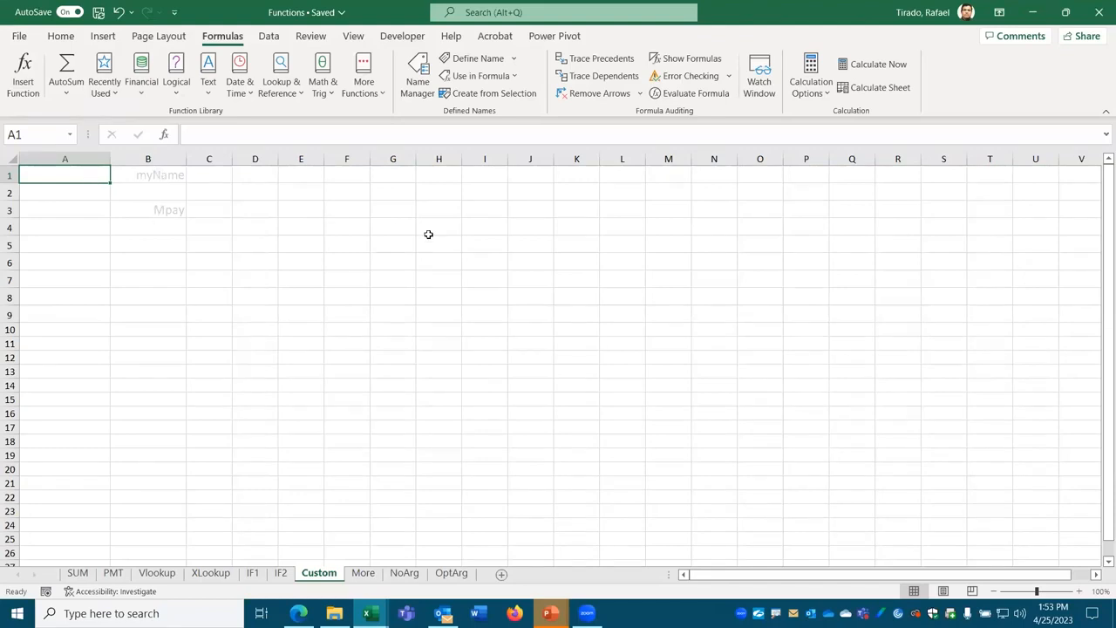
text(=)
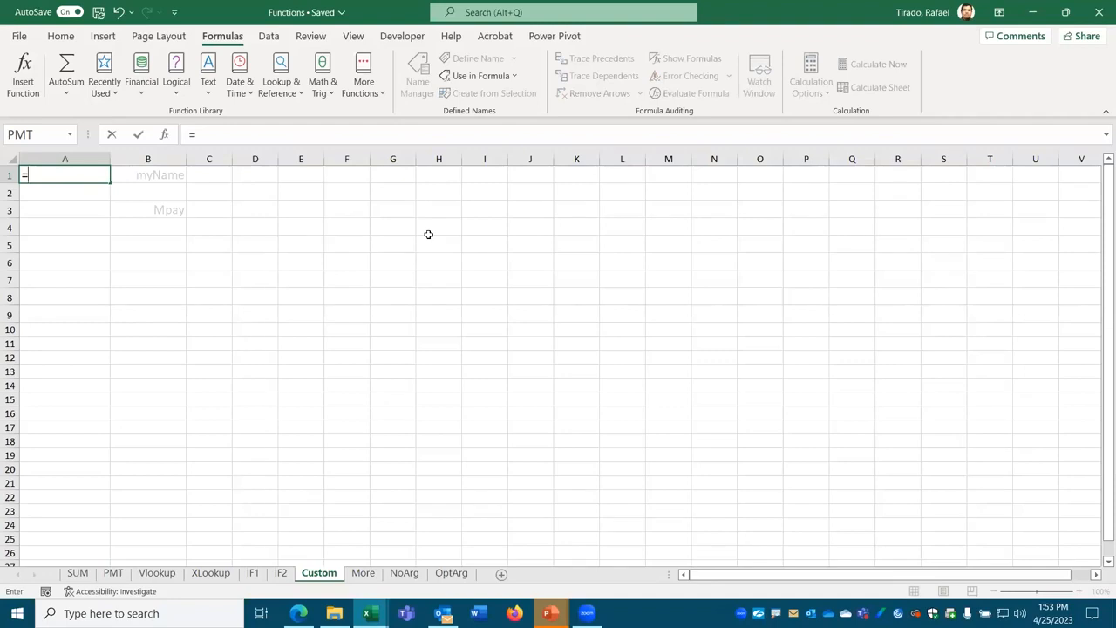
text(my)
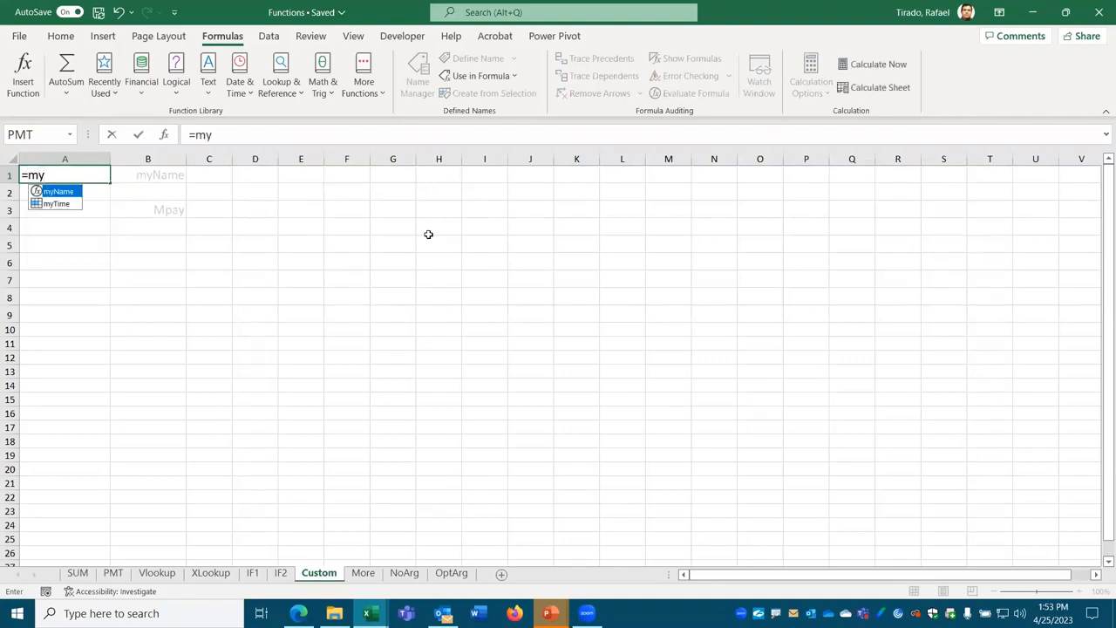
double_click(67, 191)
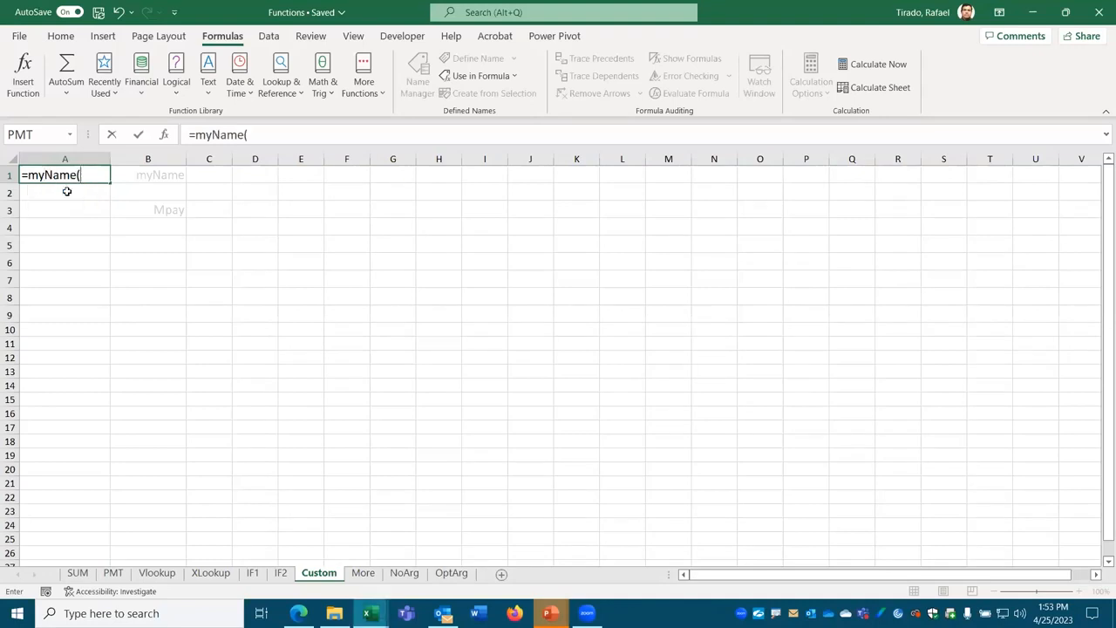
text())
key(Return)
key(Up)
key(Down)
key(Up)
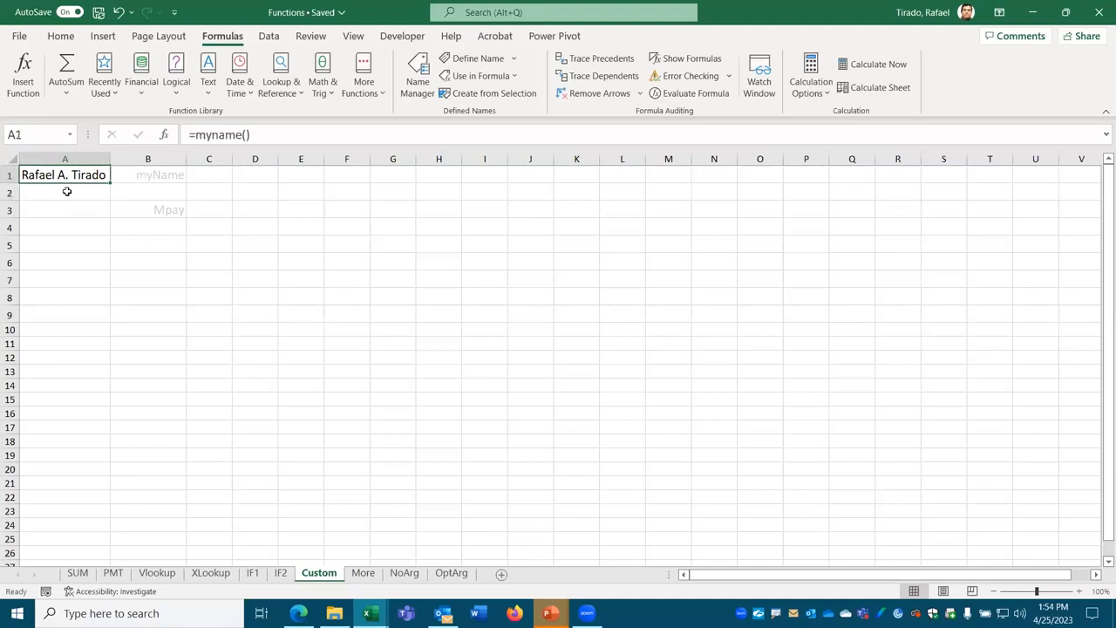
Step: Start an =mpay( formula in A3 and open its function arguments for entry
key(Down)
key(Down)
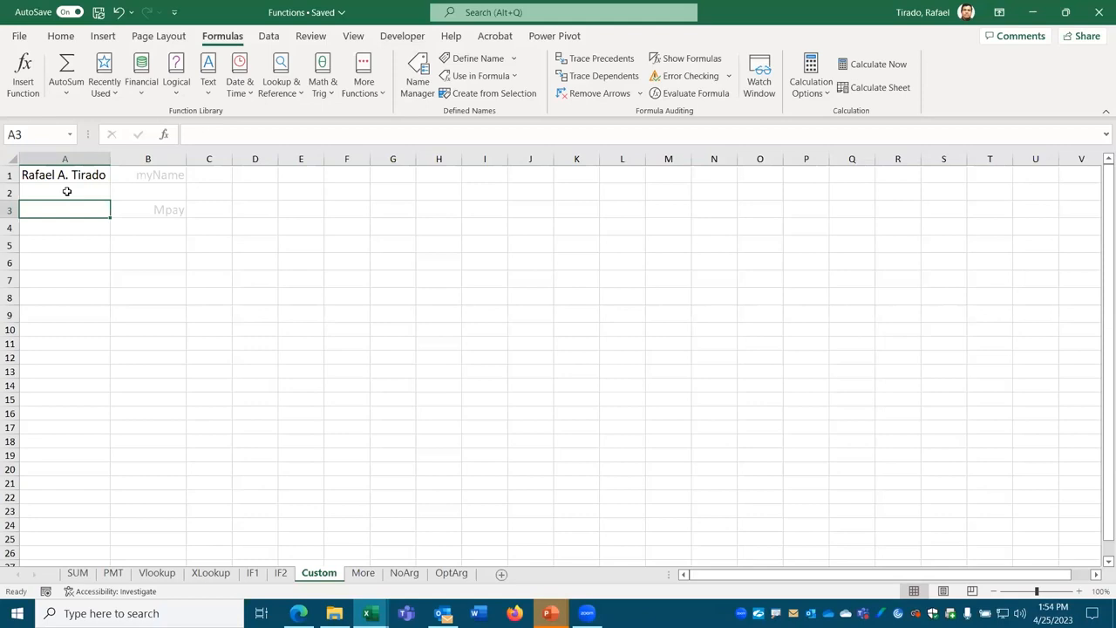
text(=mpay)
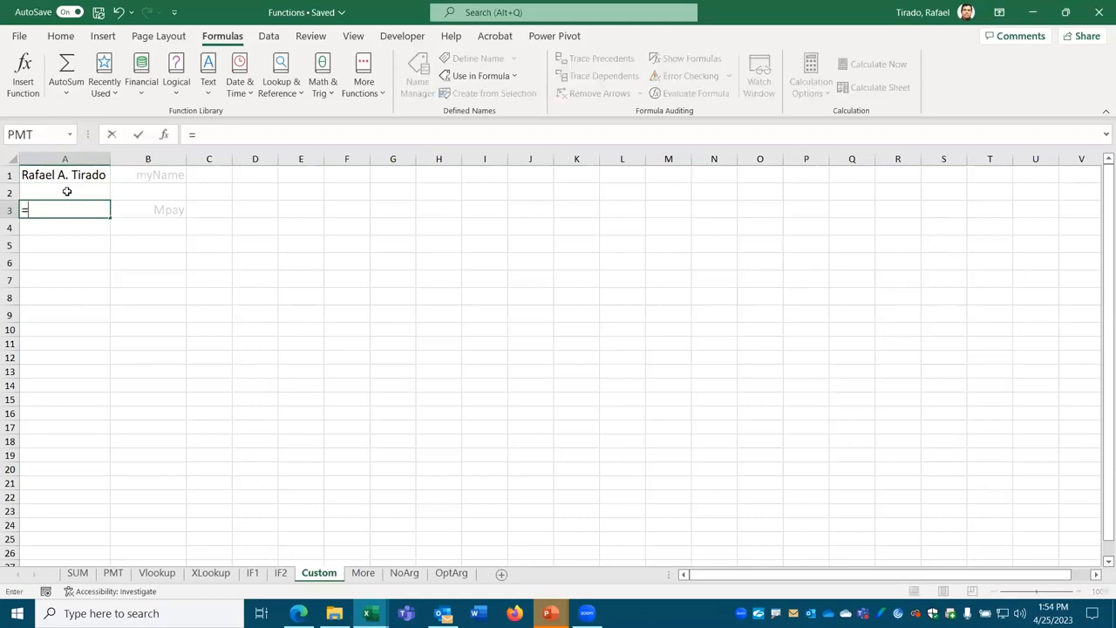
text(()
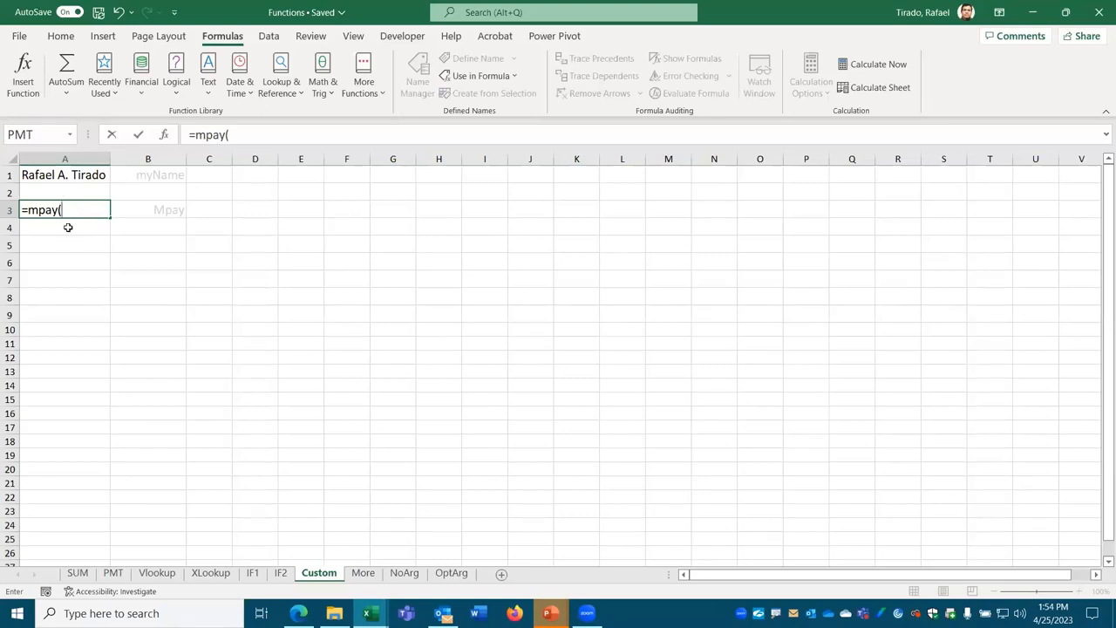
click(164, 137)
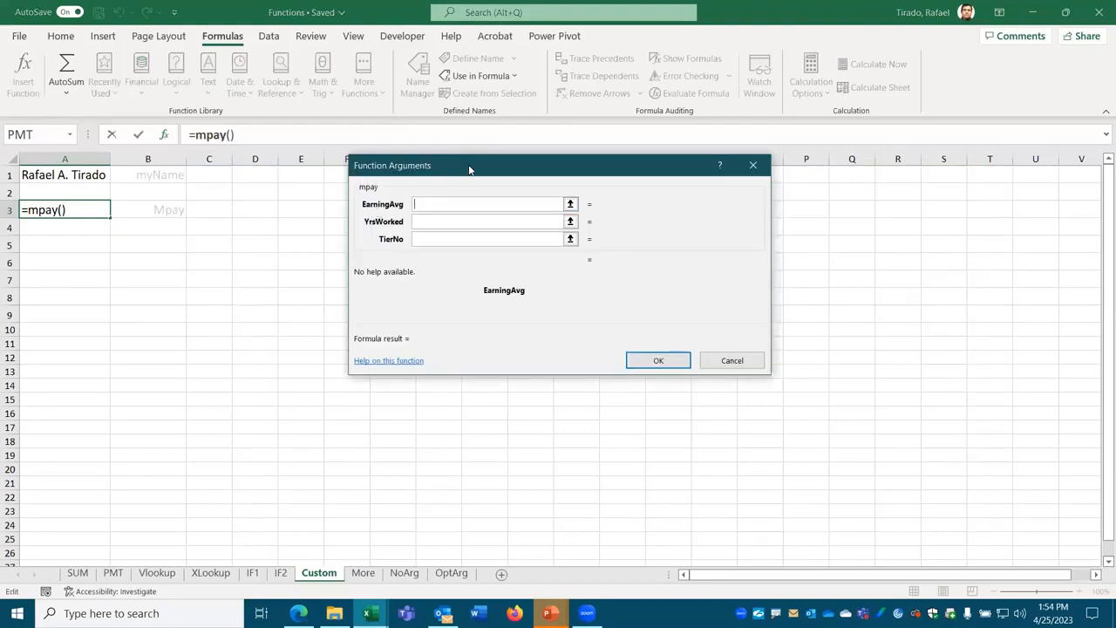
drag(469, 169, 473, 152)
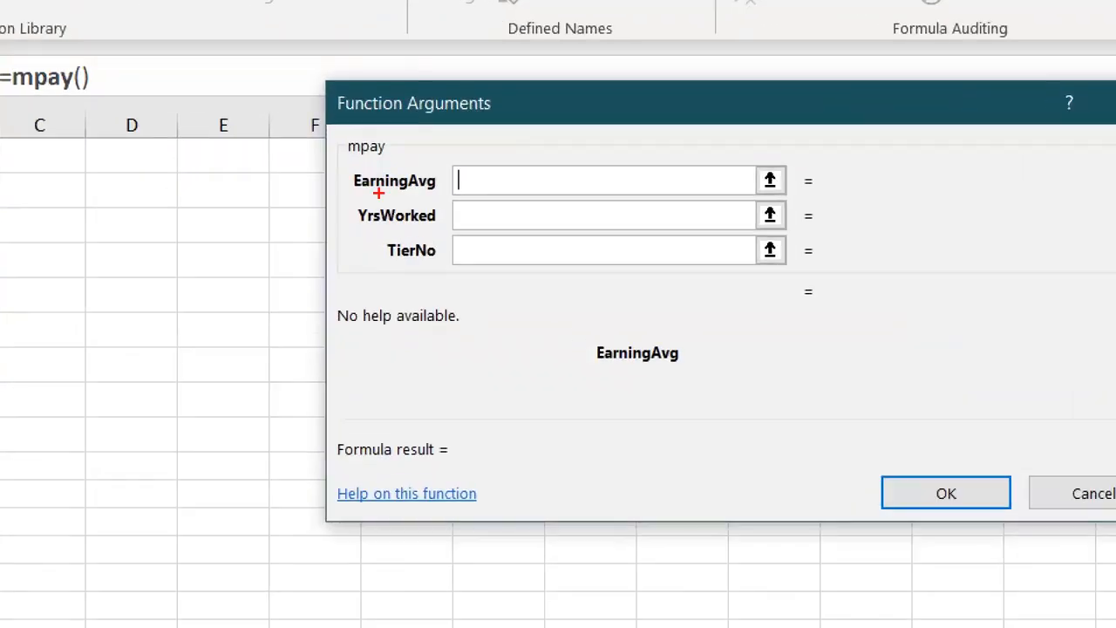
drag(353, 200, 436, 196)
key(Escape)
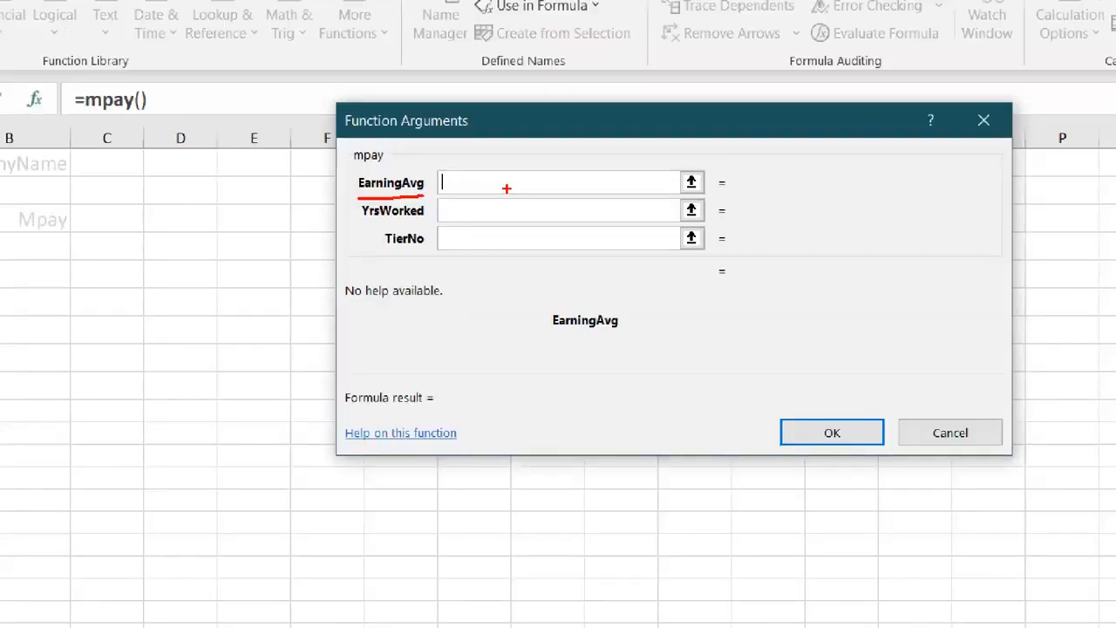
Step: Set the mpay arguments to EarningAvg 90000, YrsWorked 21 and TierNo 4, and accept the formula in A3
text(90000)
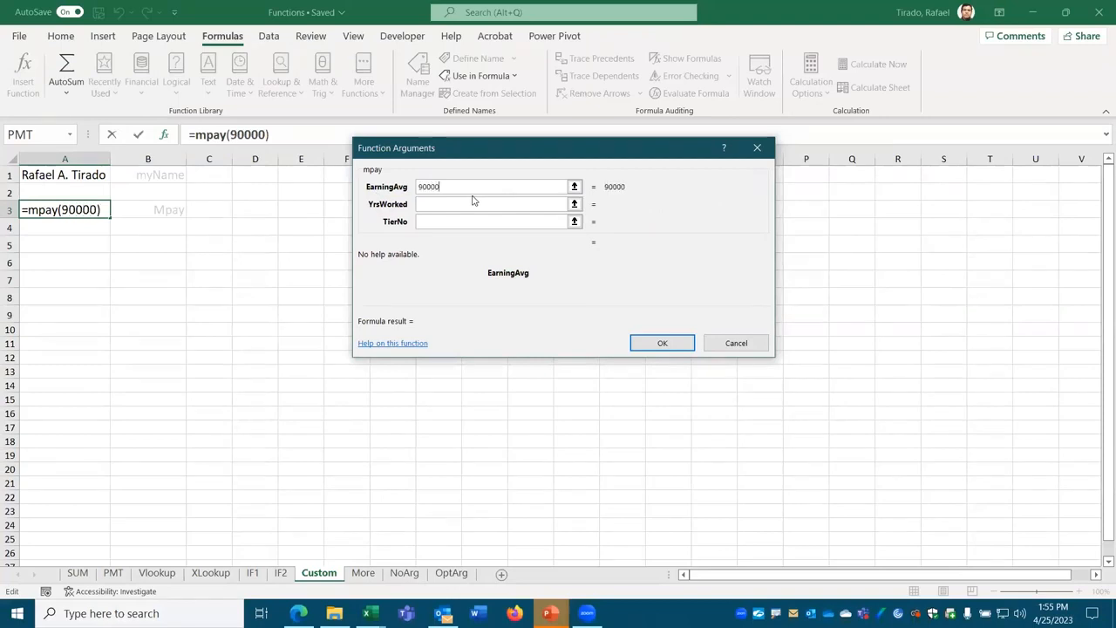
click(441, 201)
text(21)
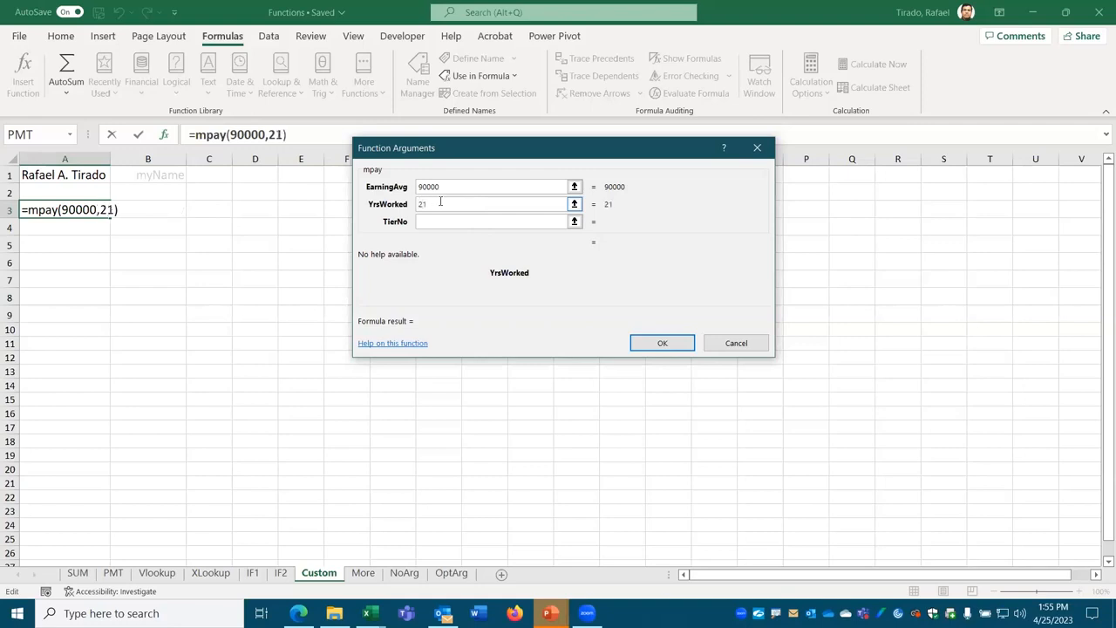
click(435, 221)
click(455, 205)
text(4)
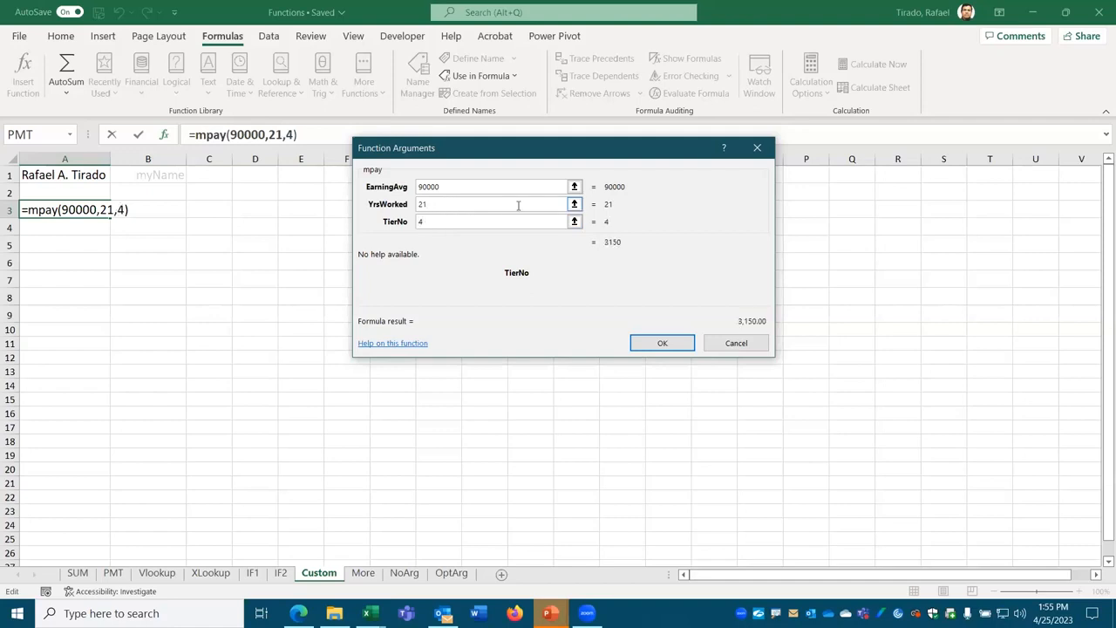
click(447, 186)
click(431, 222)
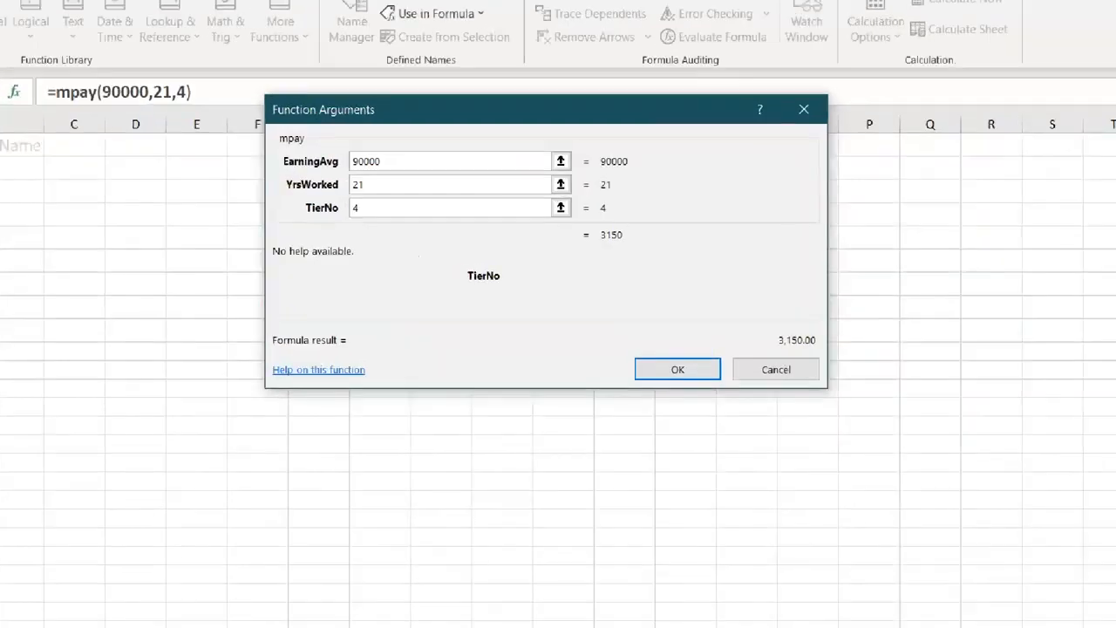
click(621, 232)
mouse_move(621, 224)
mouse_down()
mouse_move(578, 225)
mouse_move(646, 245)
mouse_move(625, 214)
mouse_up()
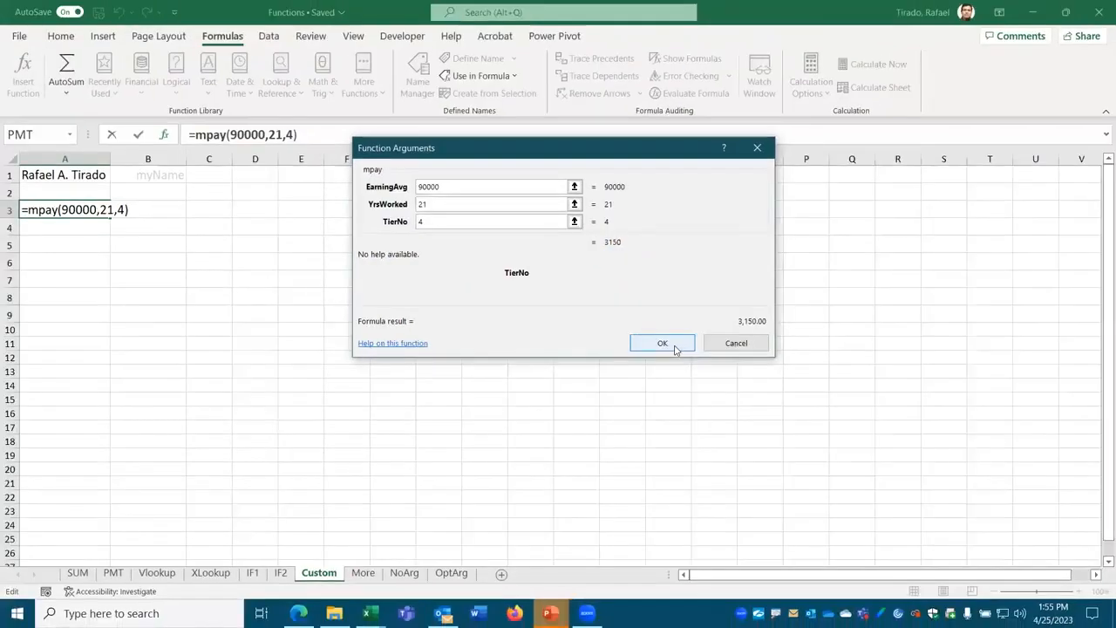
click(711, 424)
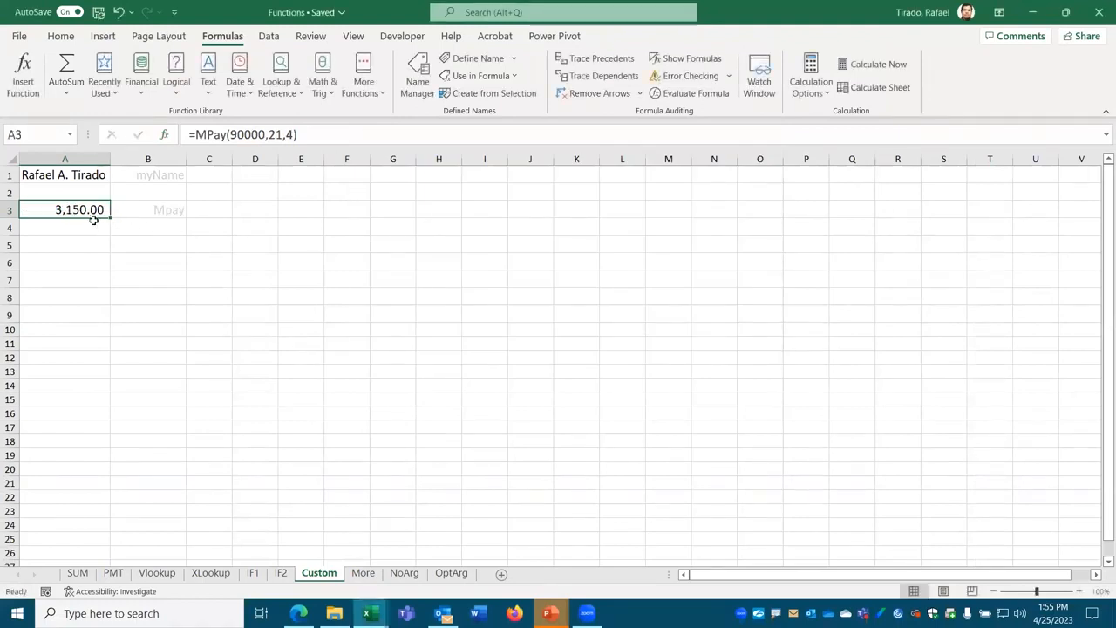
Step: Enter =MPay(95000,9,6) in A4 to test an employee with 9 years worked in tier 6
click(79, 228)
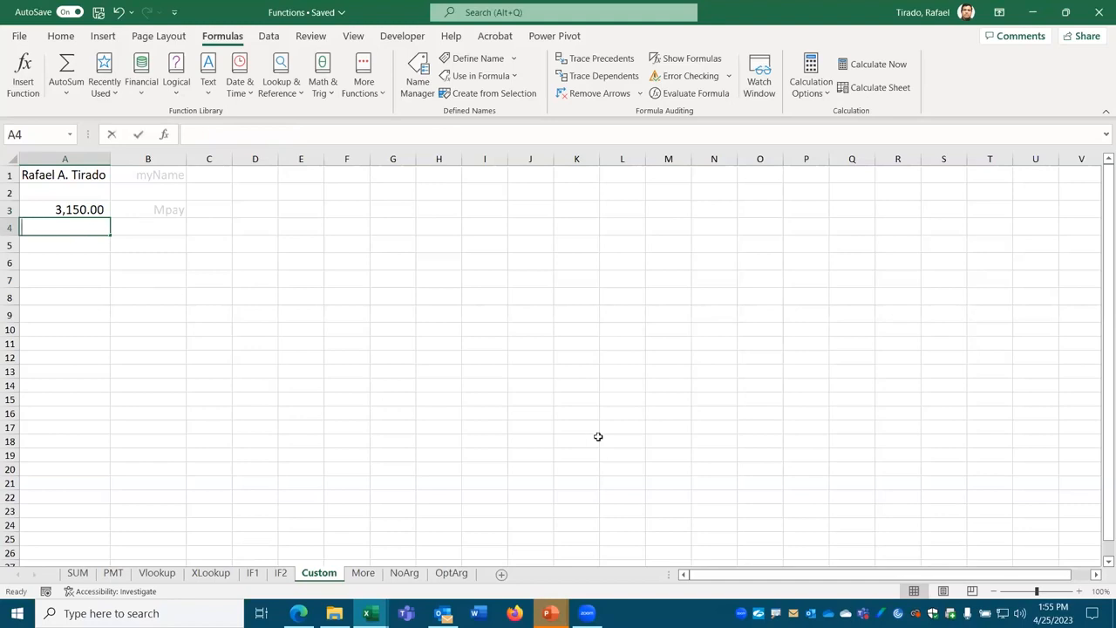
text(=mp)
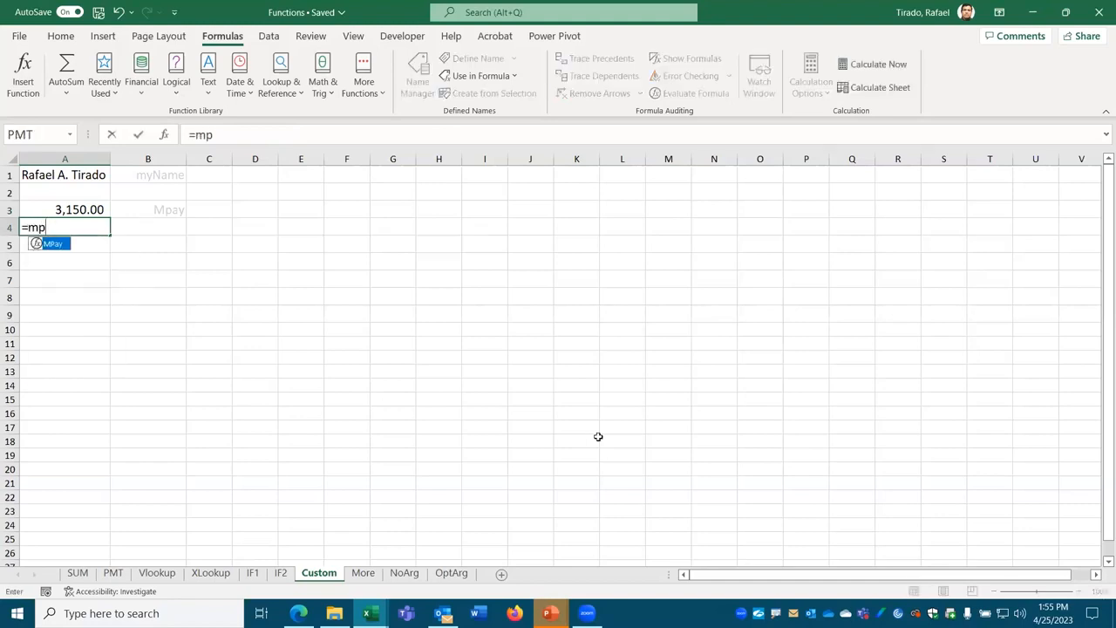
double_click(54, 243)
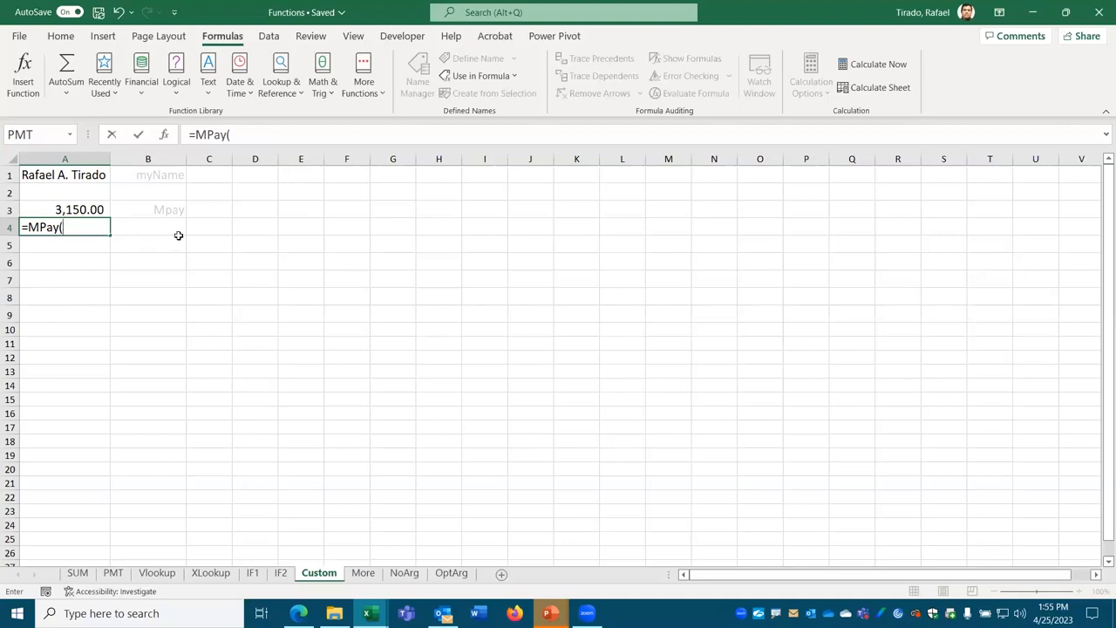
text(95000,9)
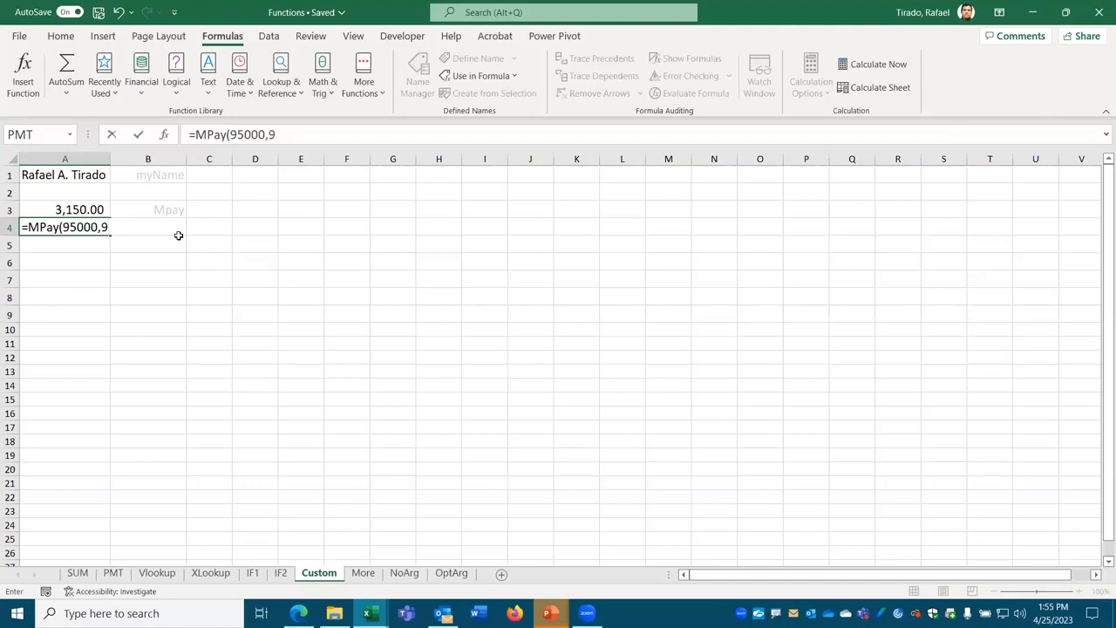
text(,6))
key(Return)
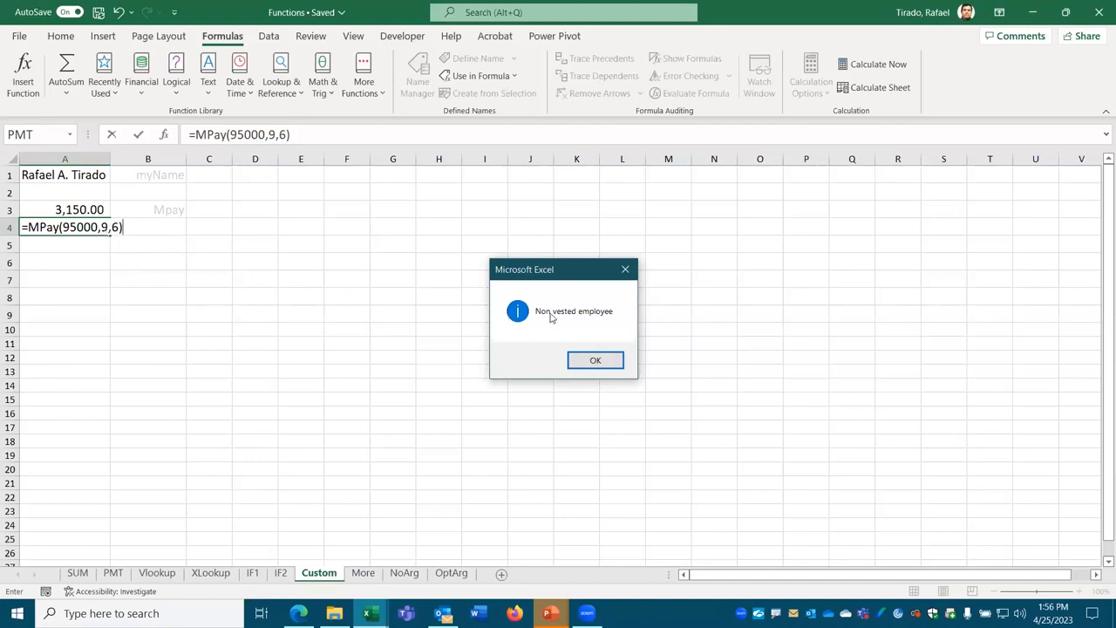
click(596, 361)
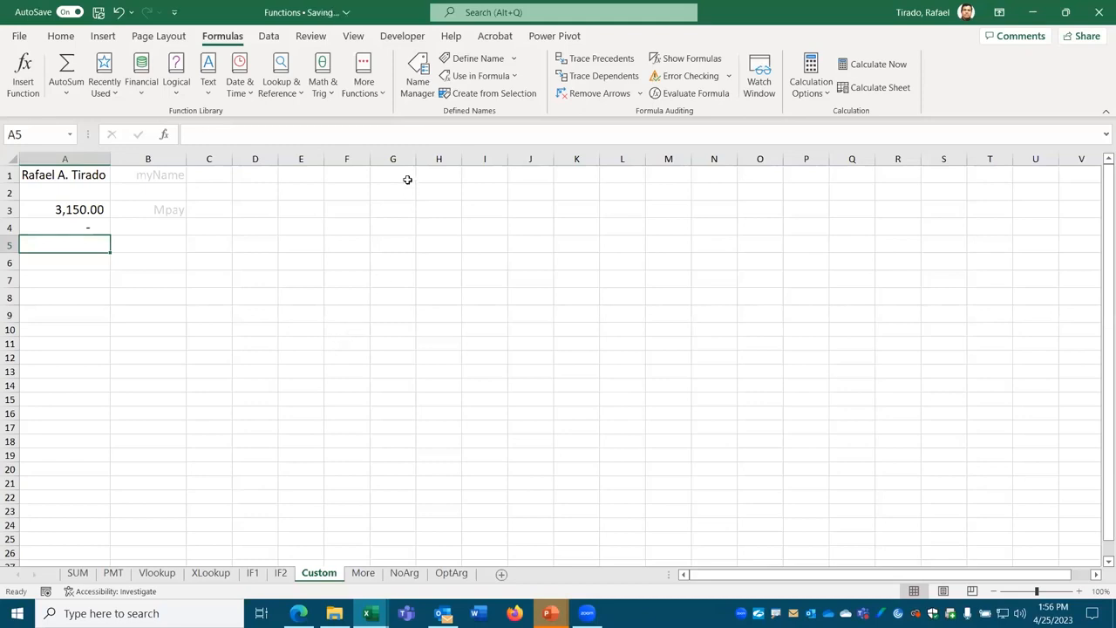
Step: Open the Visual Basic editor and examine the myName and MPay function declarations in the Functions module
click(398, 40)
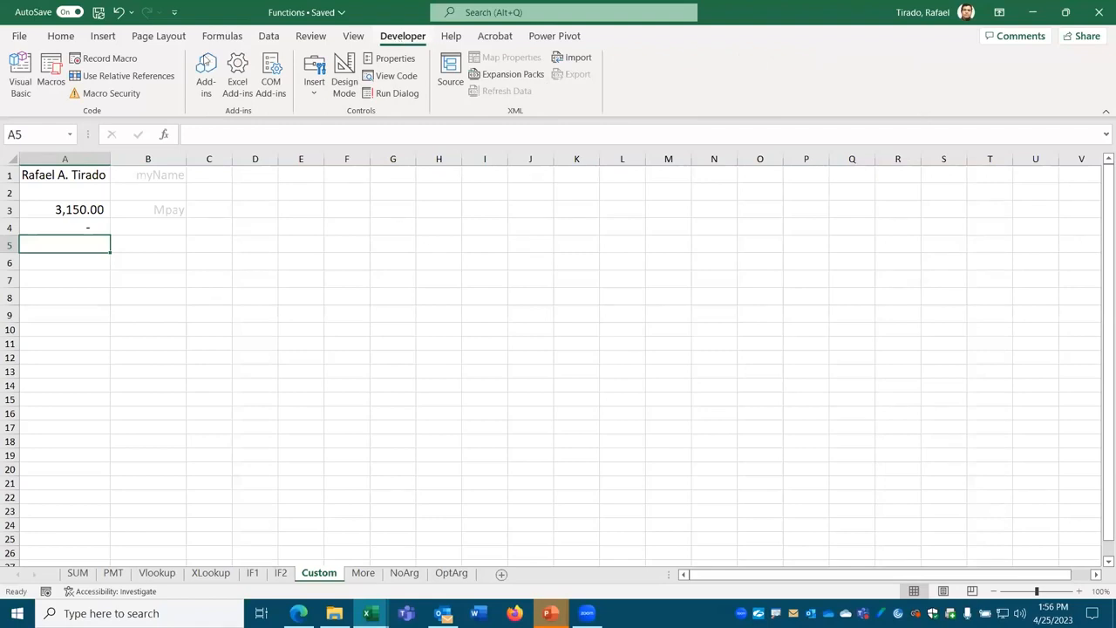
click(19, 71)
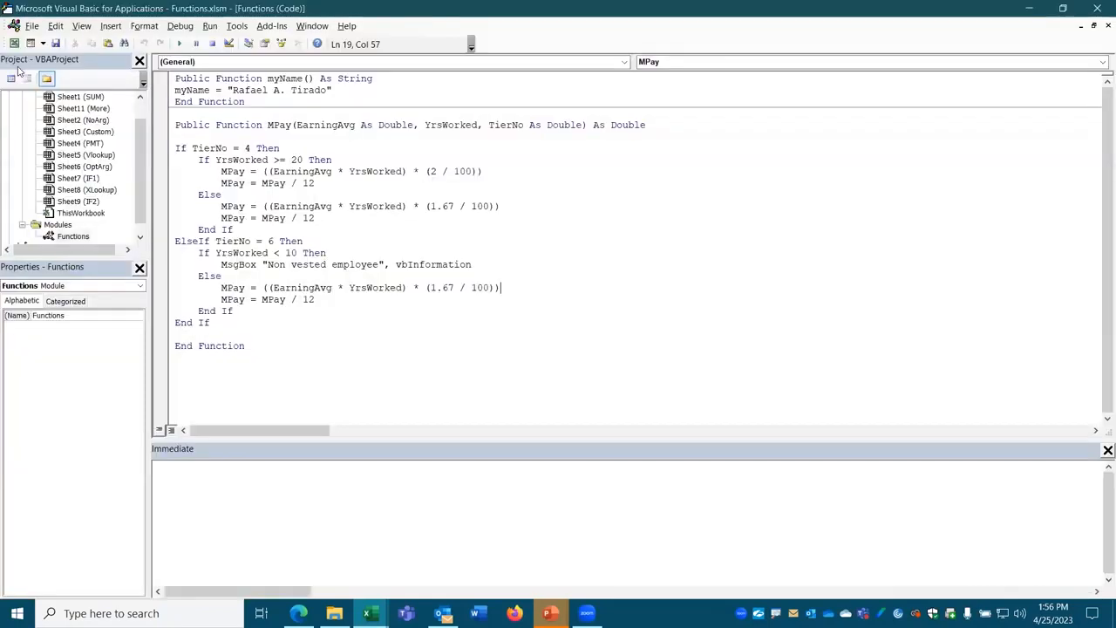
drag(171, 129, 172, 347)
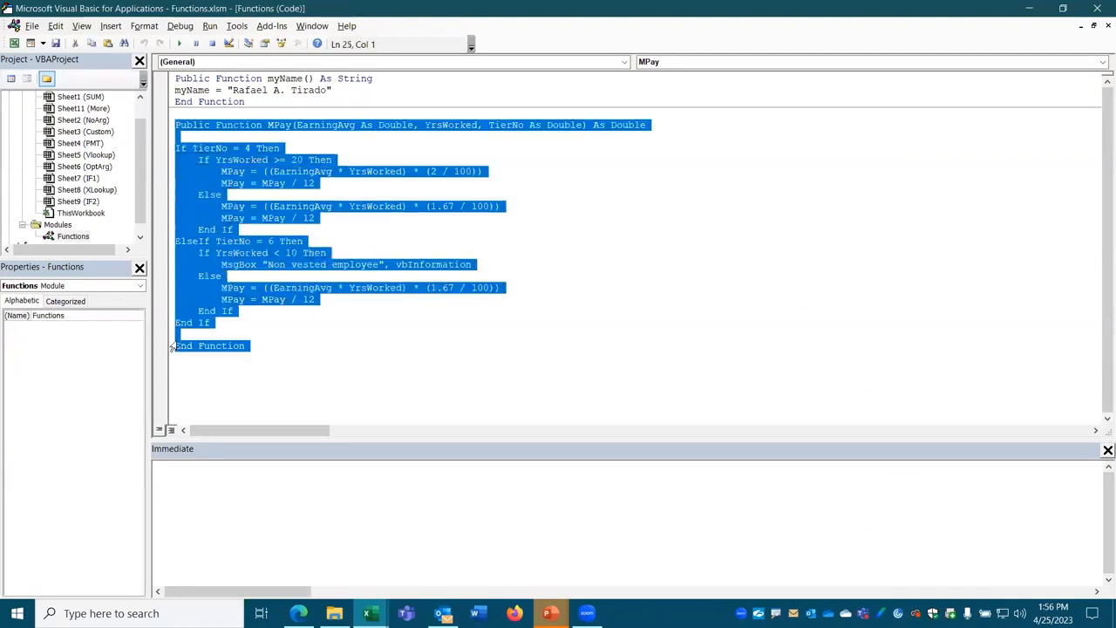
click(381, 335)
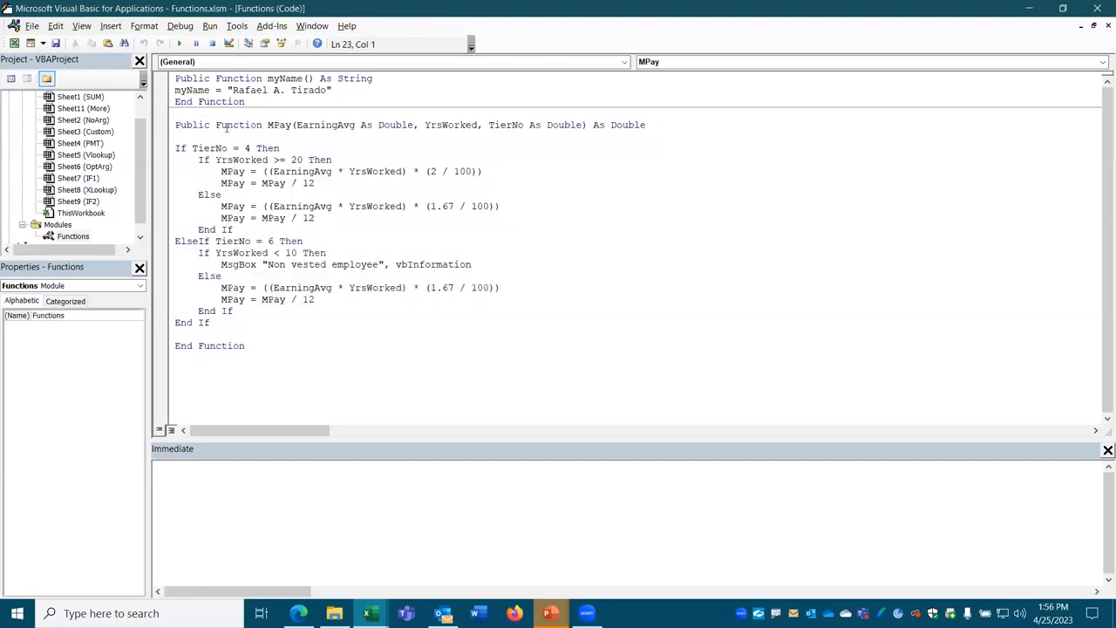
double_click(279, 124)
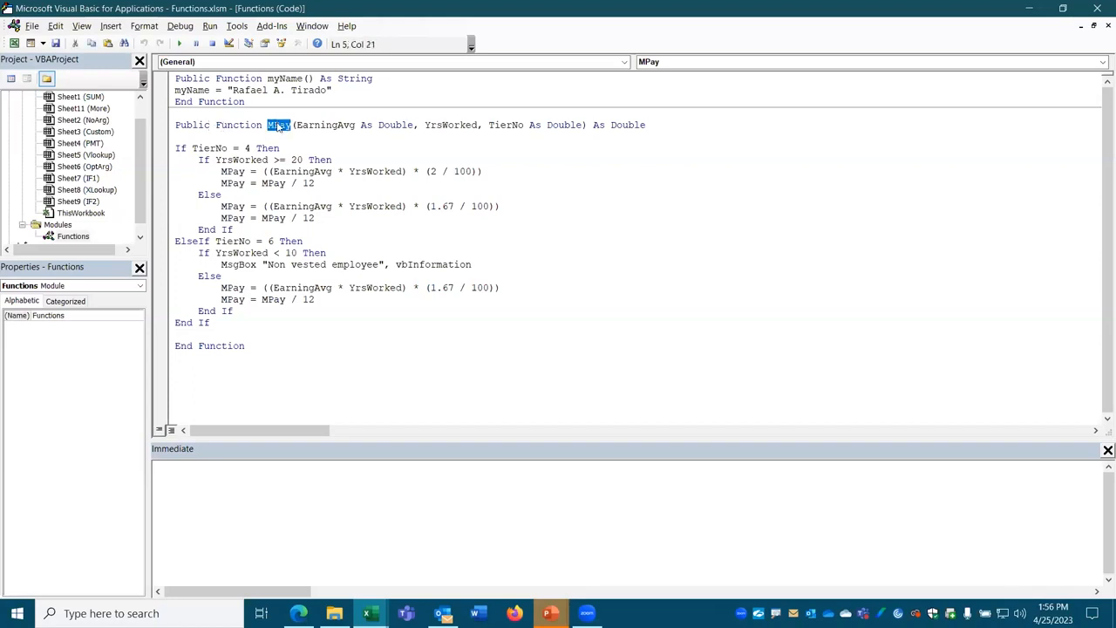
double_click(278, 78)
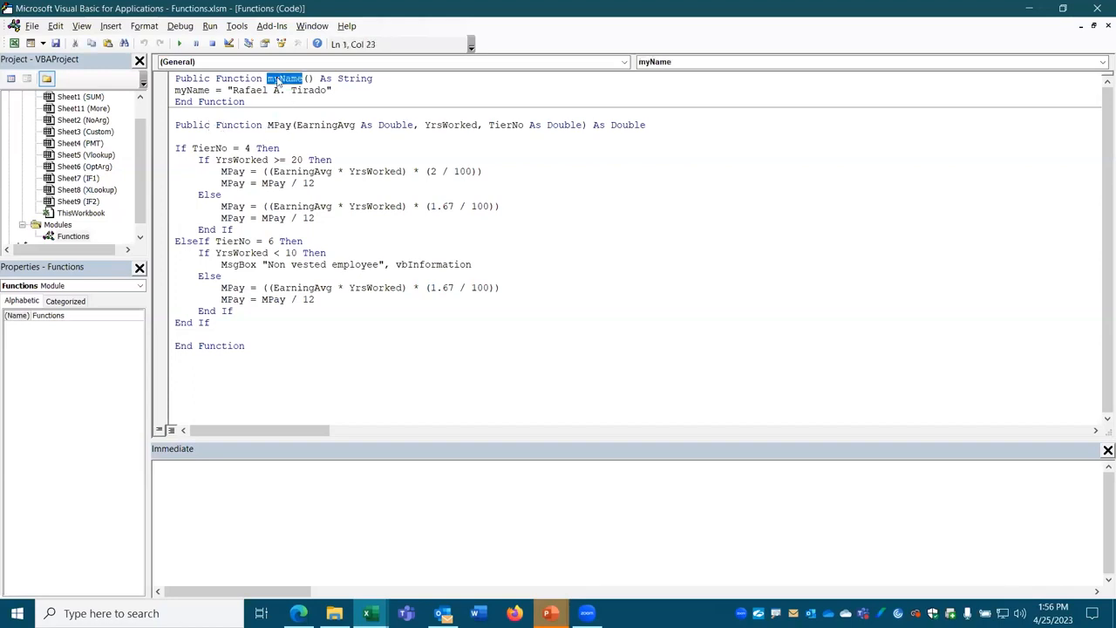
click(304, 125)
click(306, 79)
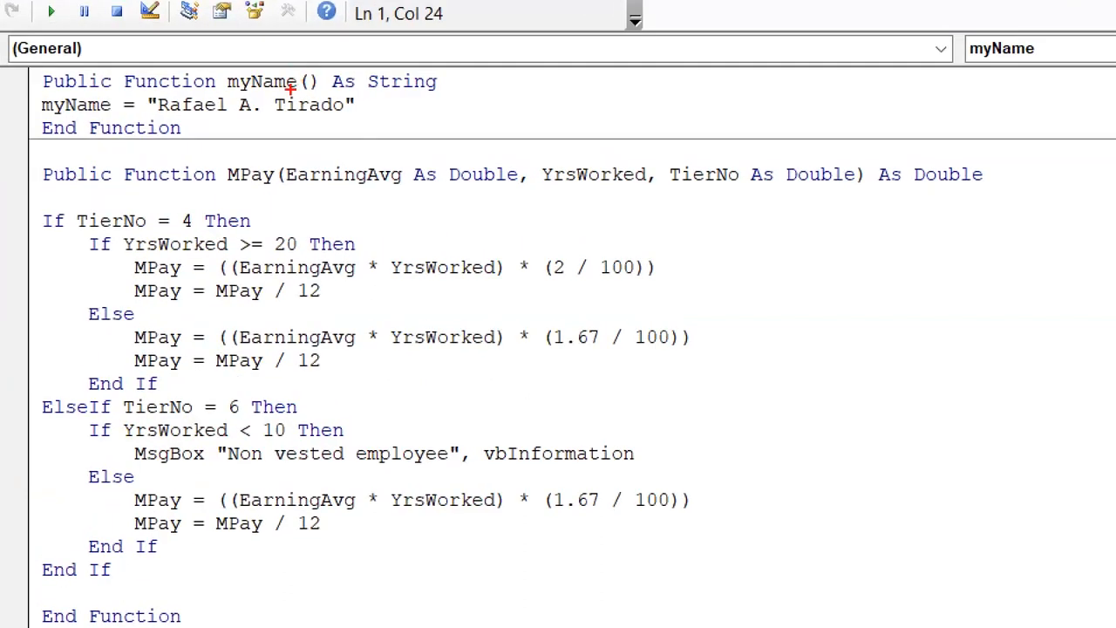
Step: Examine the three MPay arguments and how the TierNo 4 branch calculates pay from years worked
drag(288, 153, 380, 152)
drag(551, 159, 741, 160)
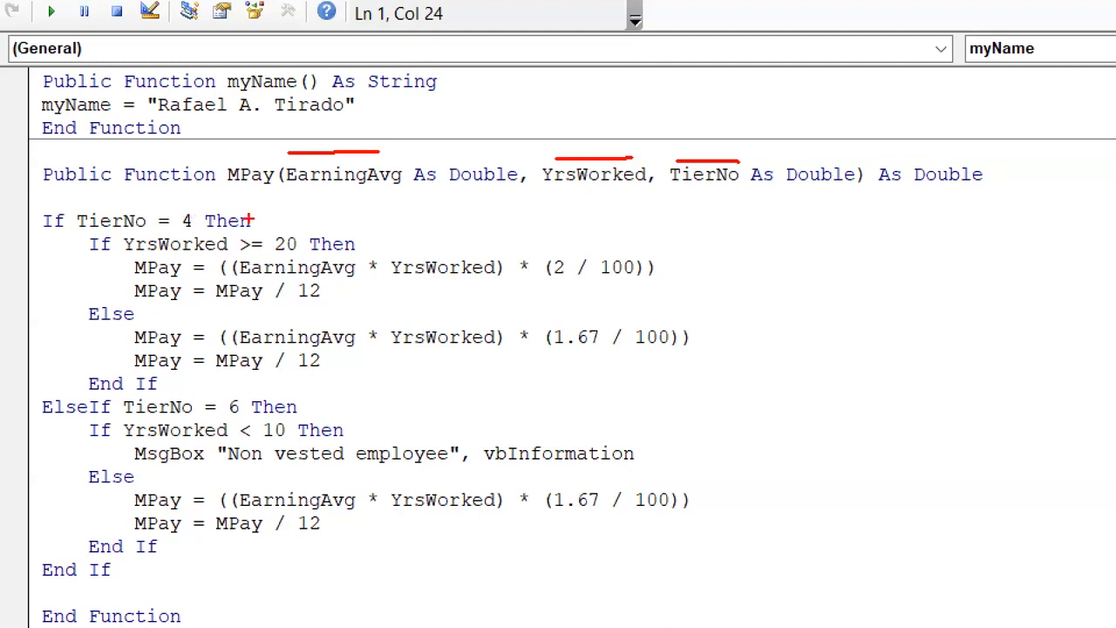
drag(262, 213, 312, 183)
drag(258, 256, 313, 267)
drag(550, 284, 590, 285)
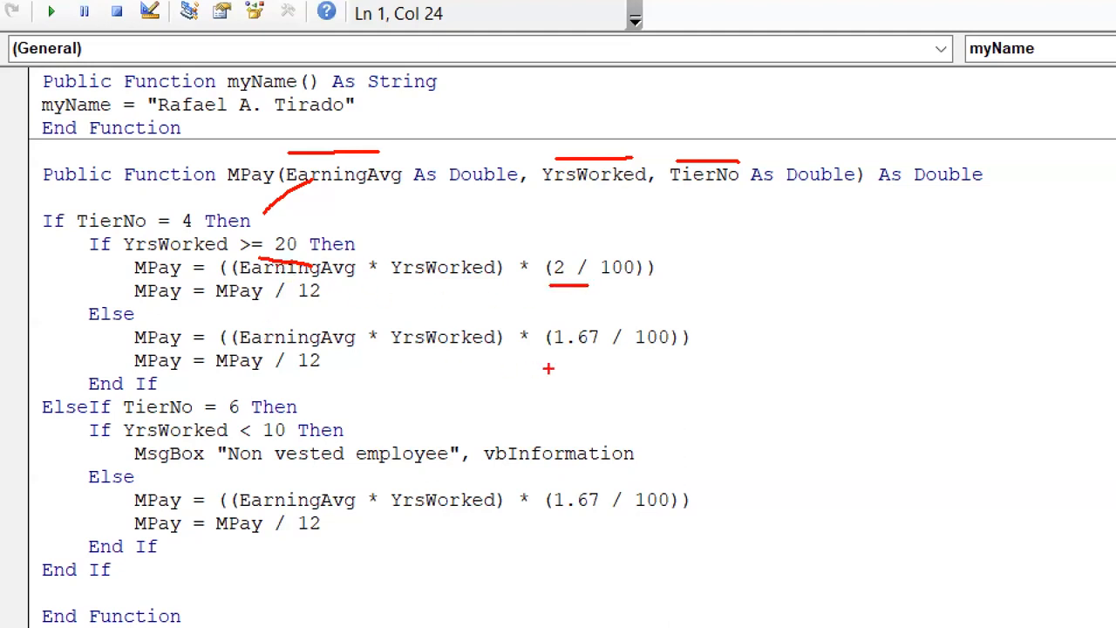
drag(560, 360, 638, 351)
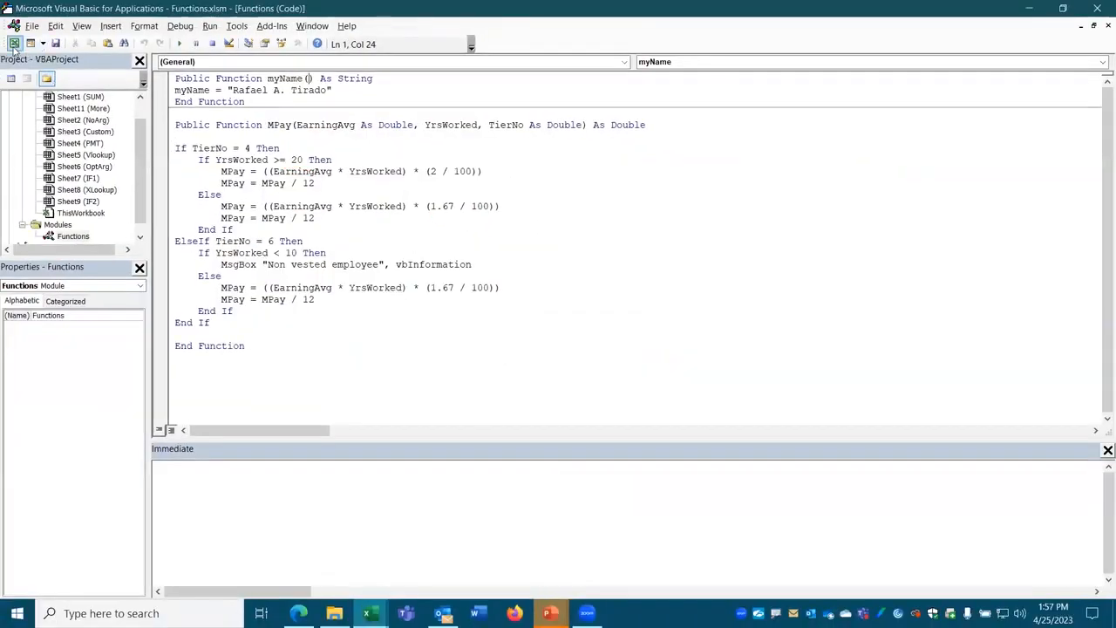
Step: Return to the Custom worksheet, reopen the Visual Basic editor and locate the Functions module in the project
click(14, 44)
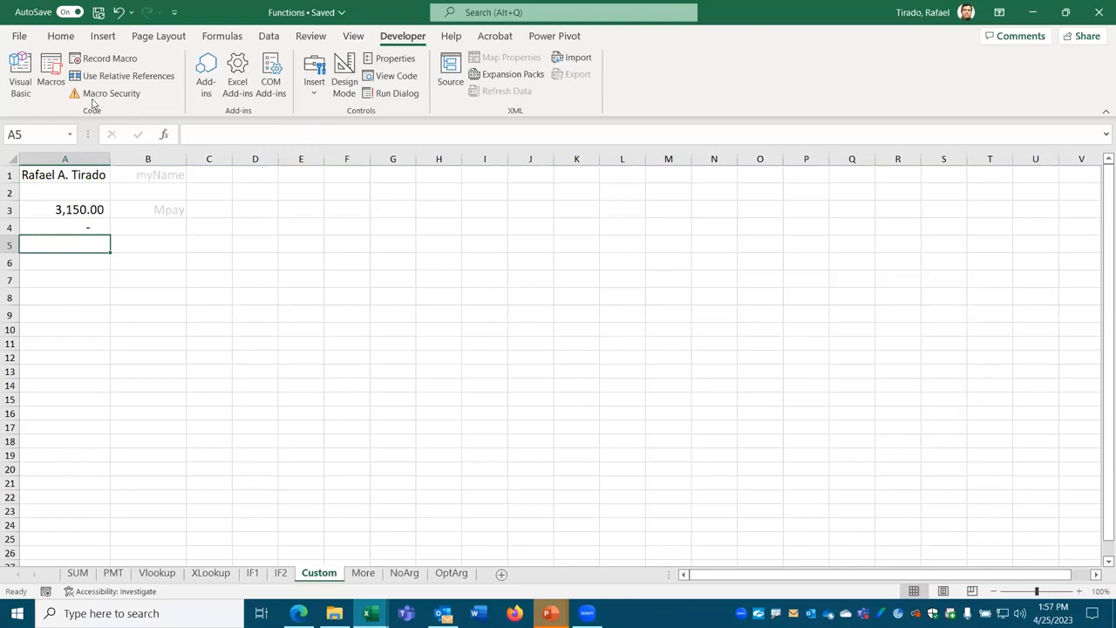
click(20, 75)
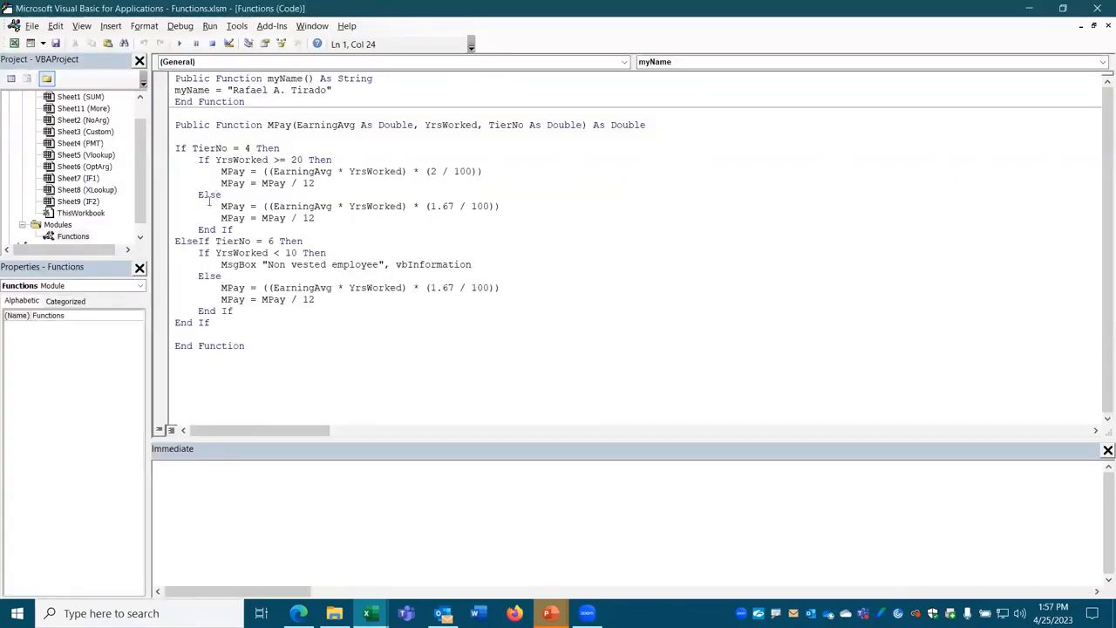
click(141, 229)
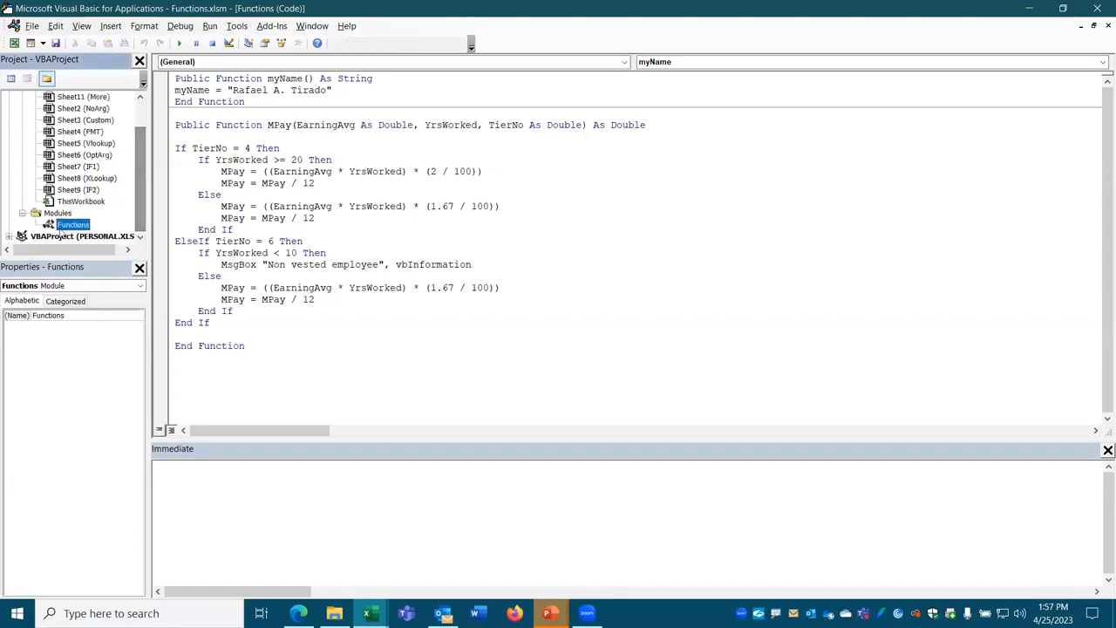
Step: Open the code of the Functions module and return to the Custom worksheet in Excel
double_click(67, 225)
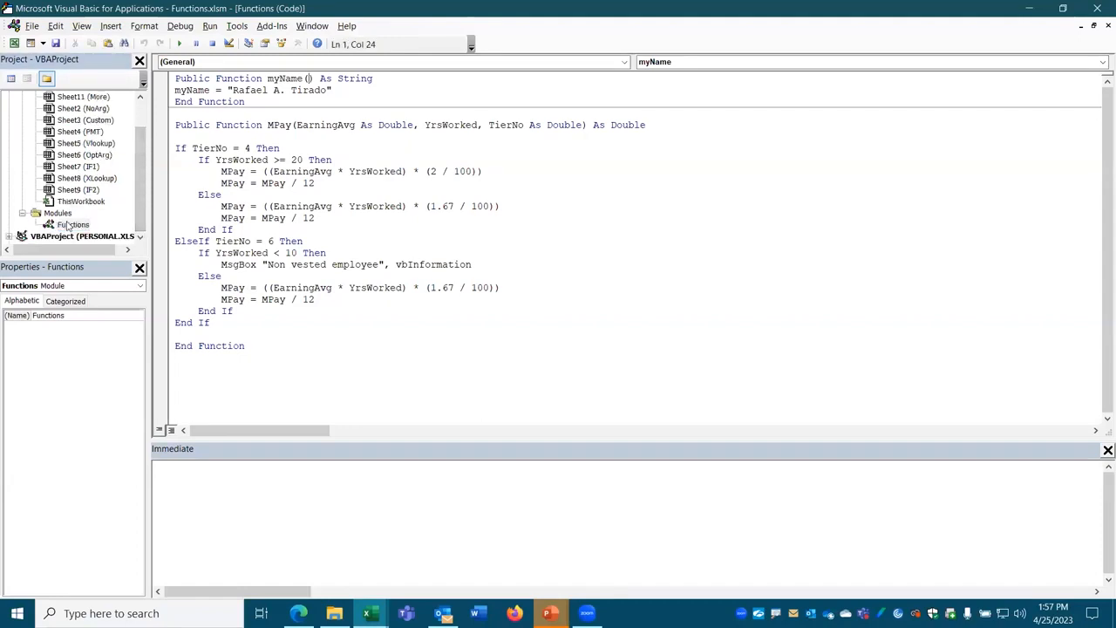
click(15, 44)
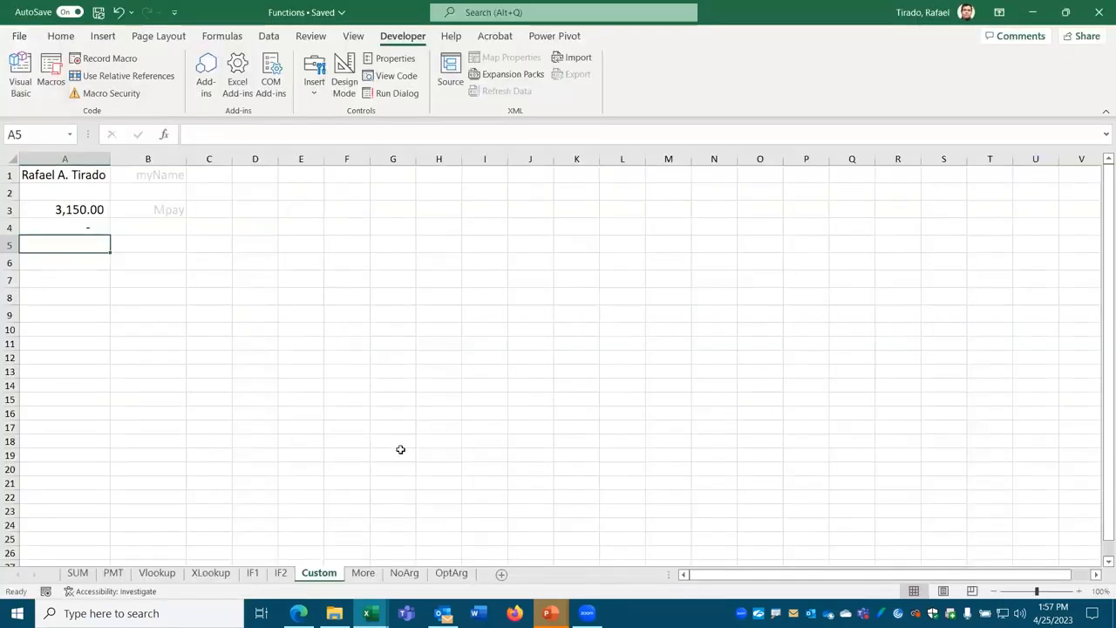
Step: Look through the list of function names, types and descriptions on the More sheet
click(363, 574)
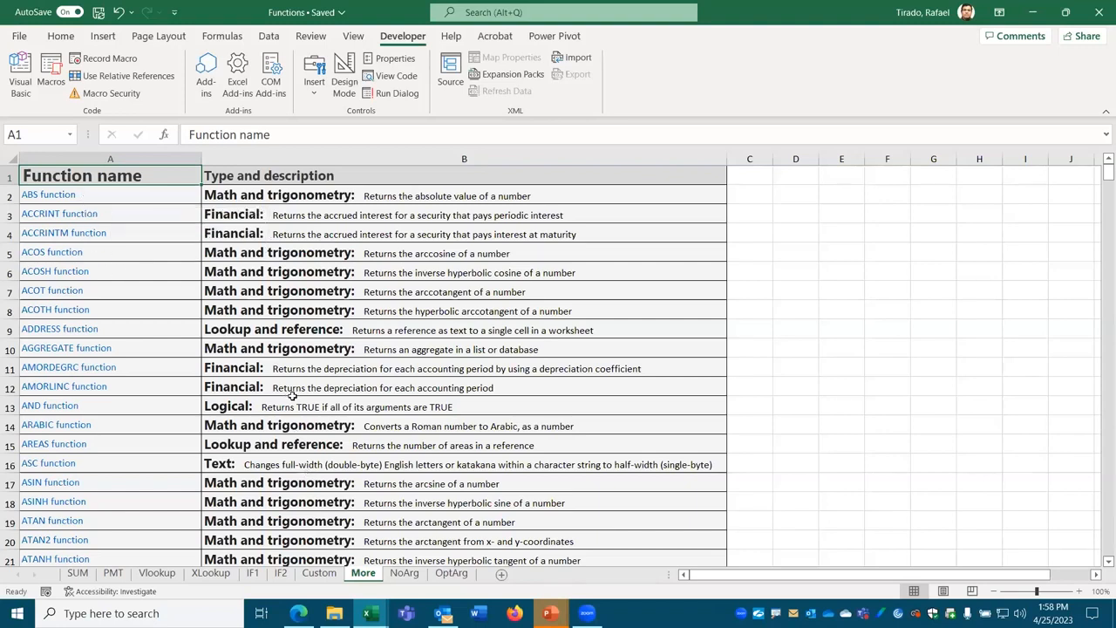
scroll(127, 365, down, 6)
scroll(126, 365, down, 12)
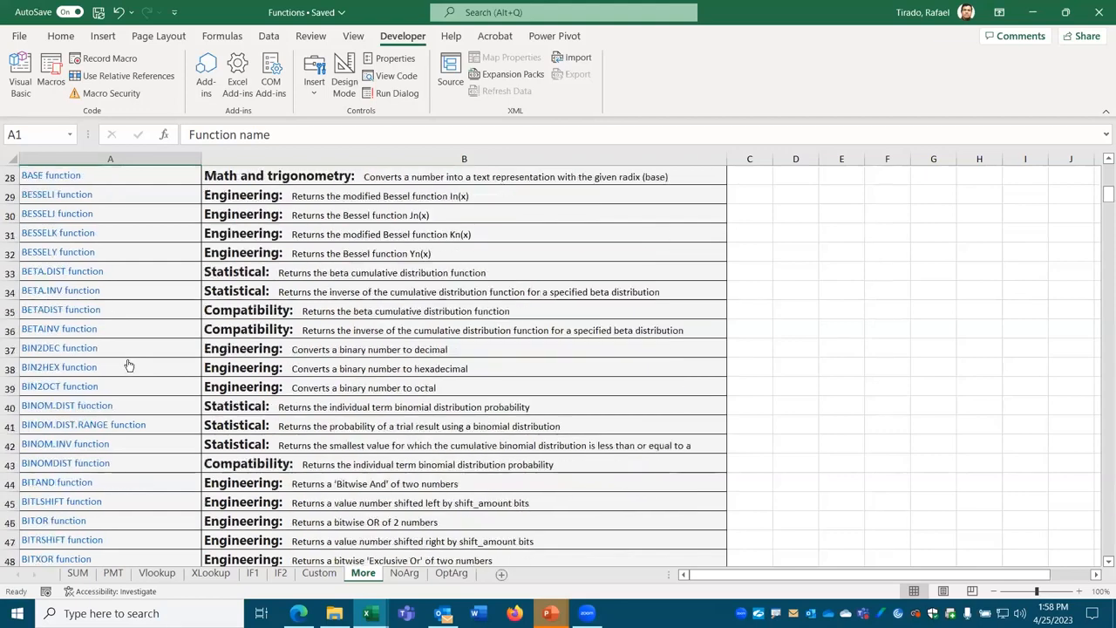
scroll(135, 365, down, 18)
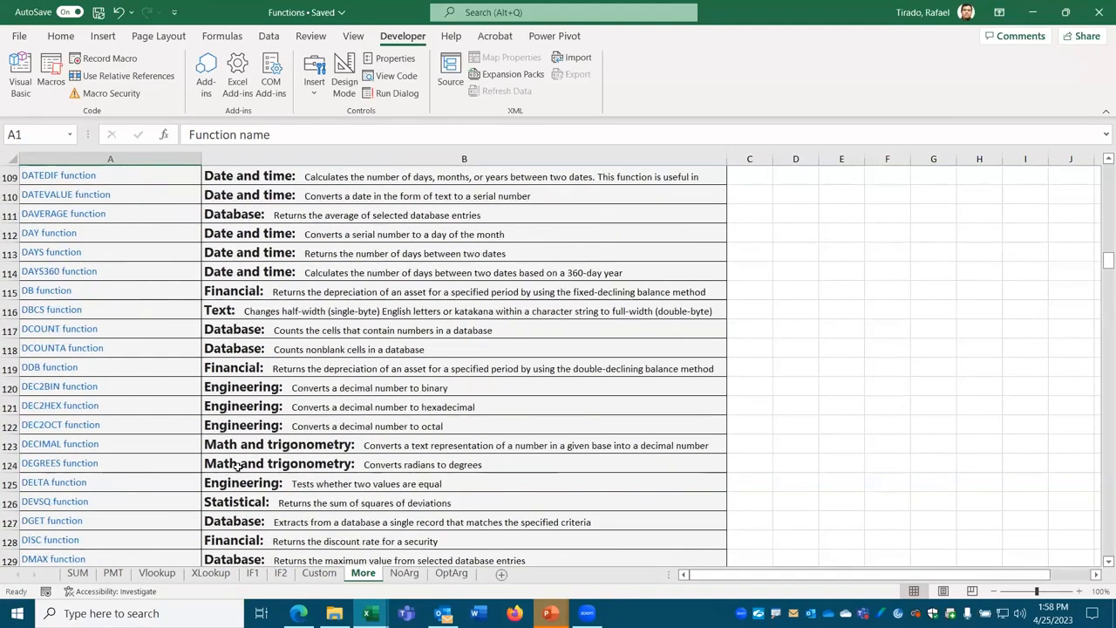
scroll(137, 332, up, 8)
scroll(138, 332, up, 20)
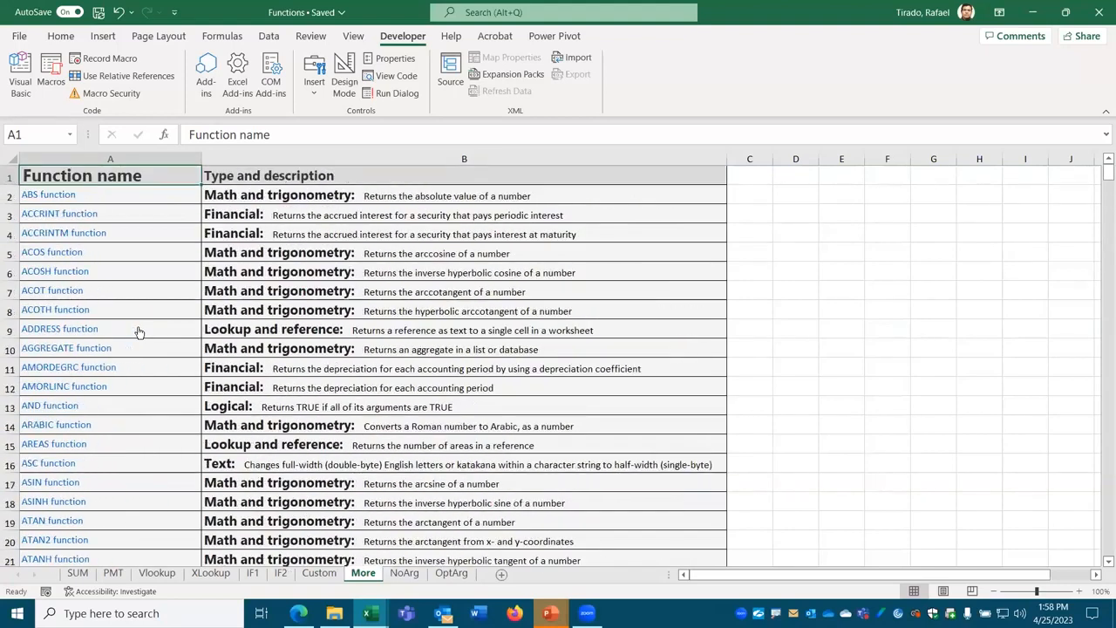
Step: On the NoArg sheet, enter today() in A2 without the equals sign to show the forgotten-sign mistake
click(402, 573)
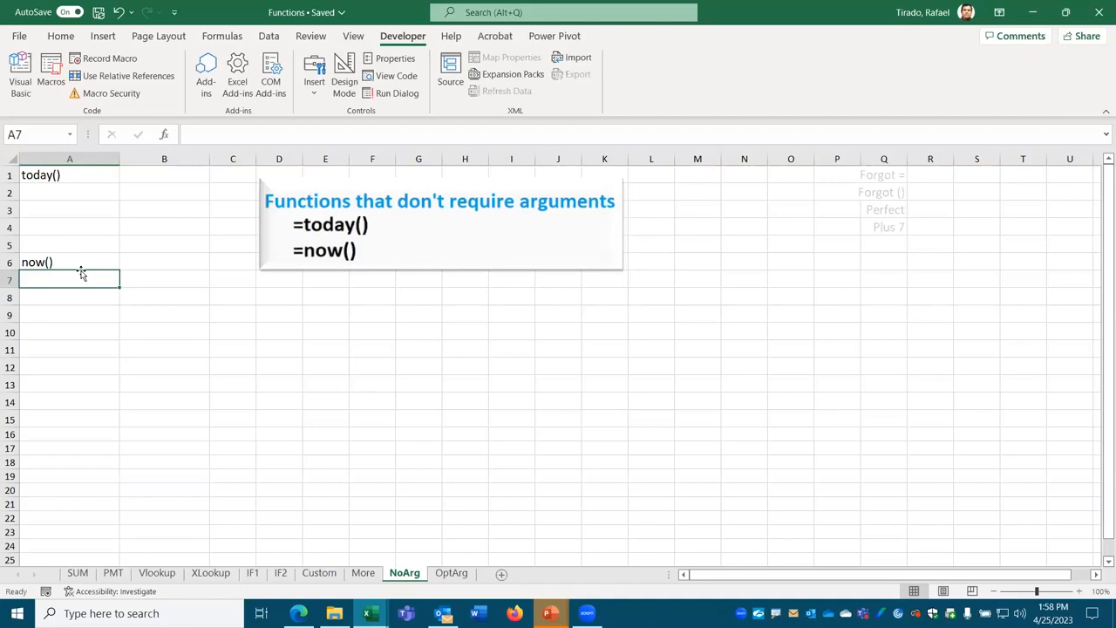
click(61, 197)
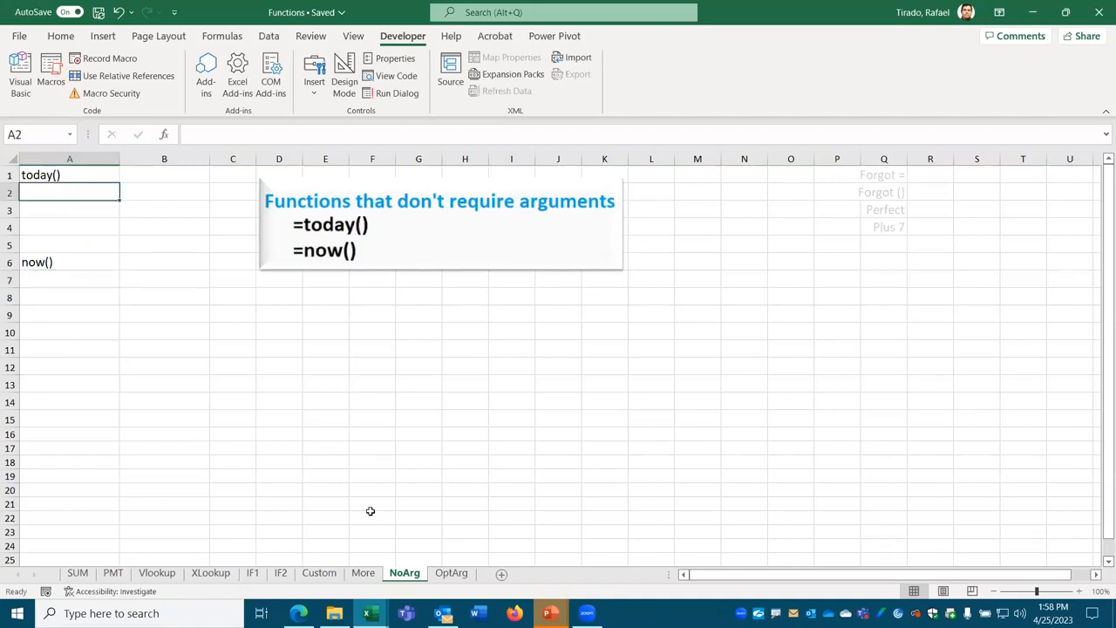
text(today())
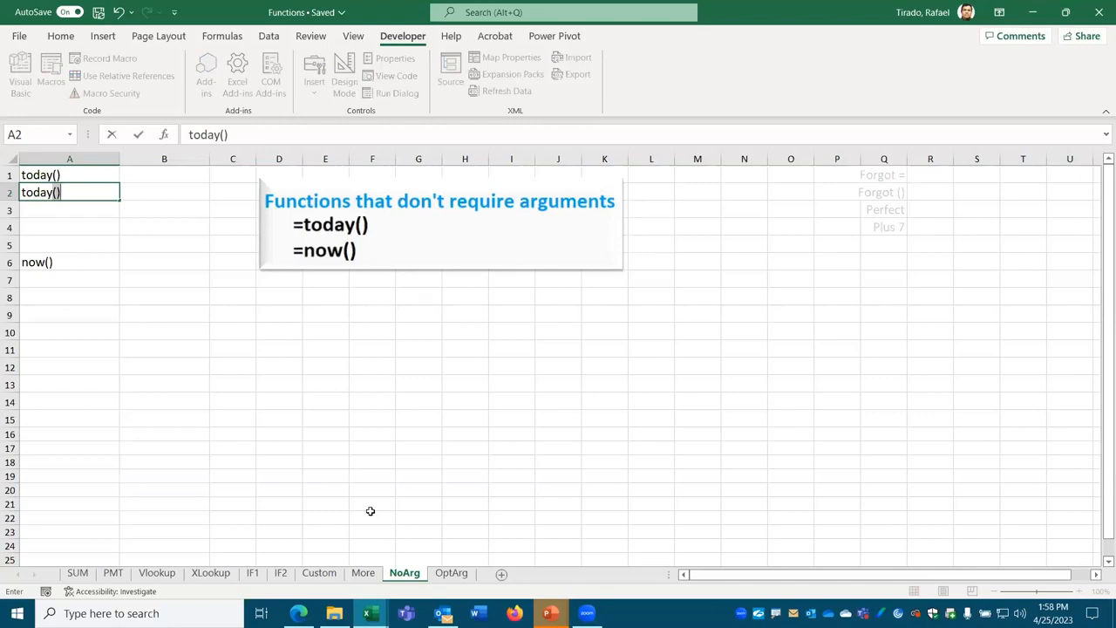
key(Tab)
key(Left)
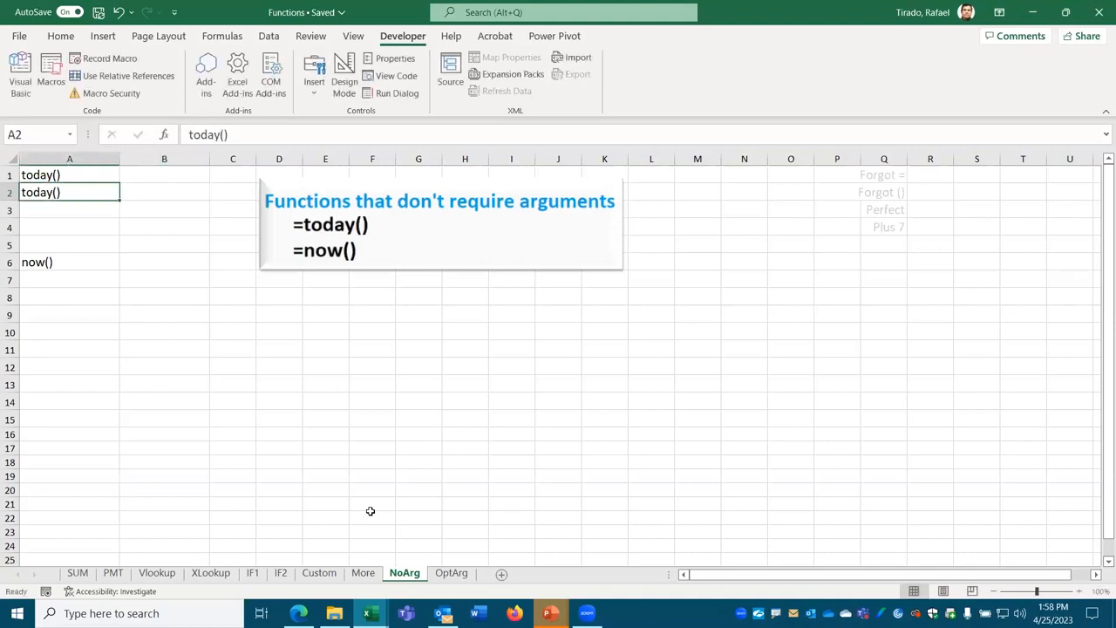
Step: Enter =today in A3 without parentheses to show the forgotten-parentheses mistake
key(Down)
text(=)
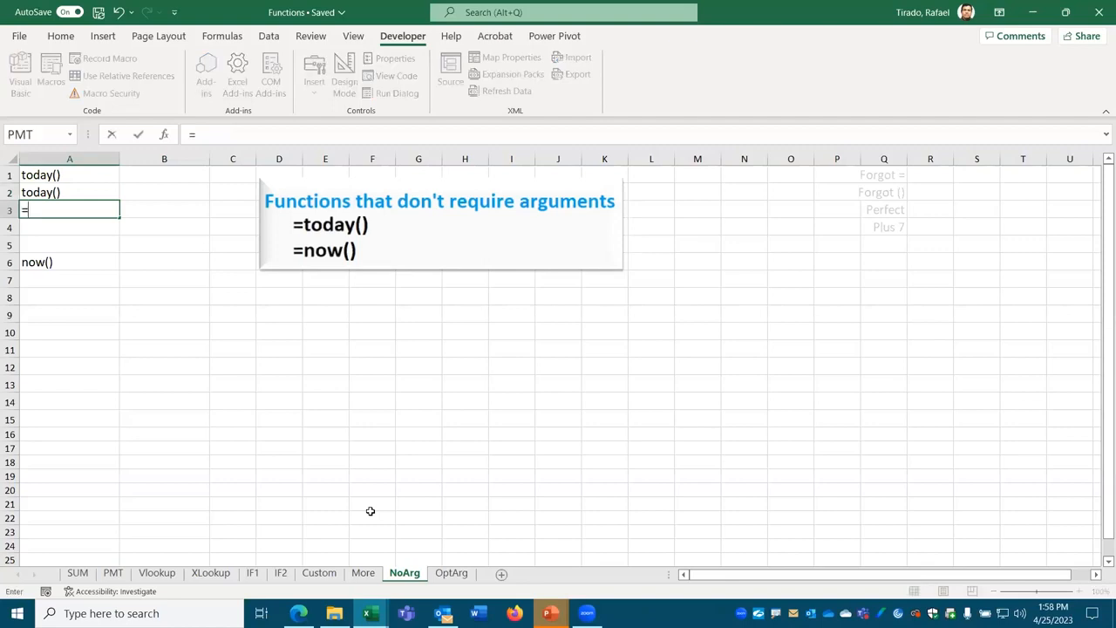
text(today)
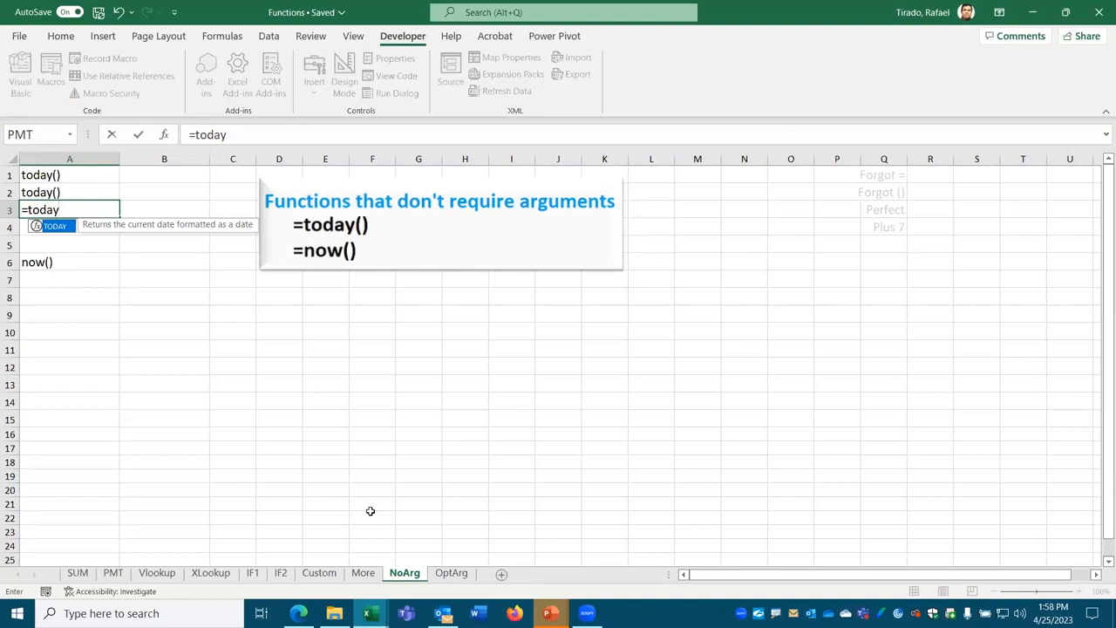
key(Return)
key(Up)
key(Down)
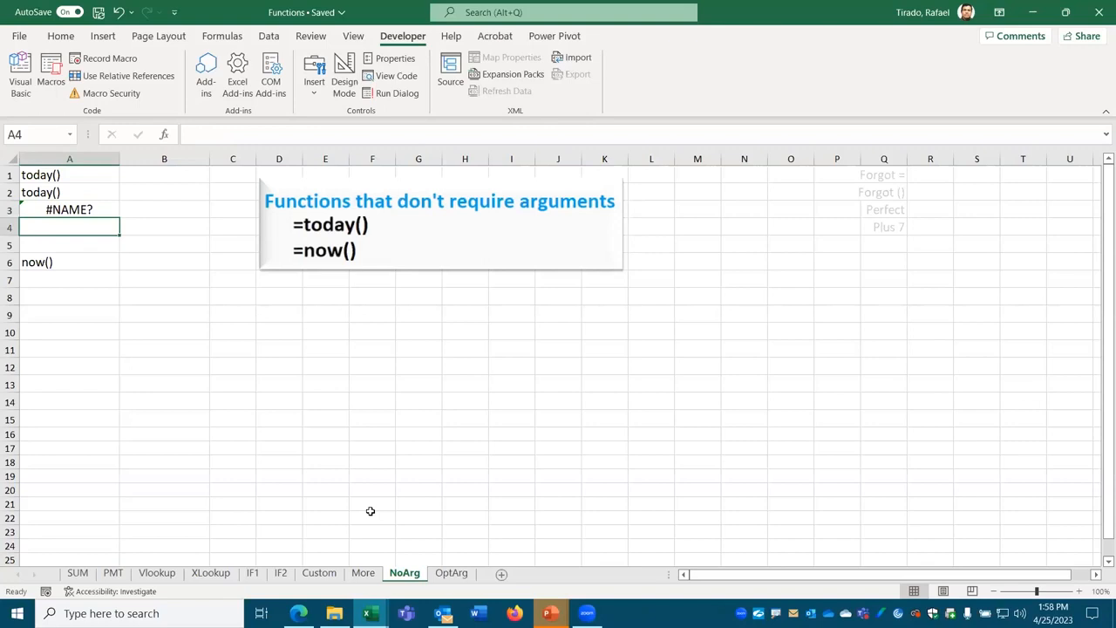
Step: Enter the correct formula =today() in A4
text(=today())
key(Return)
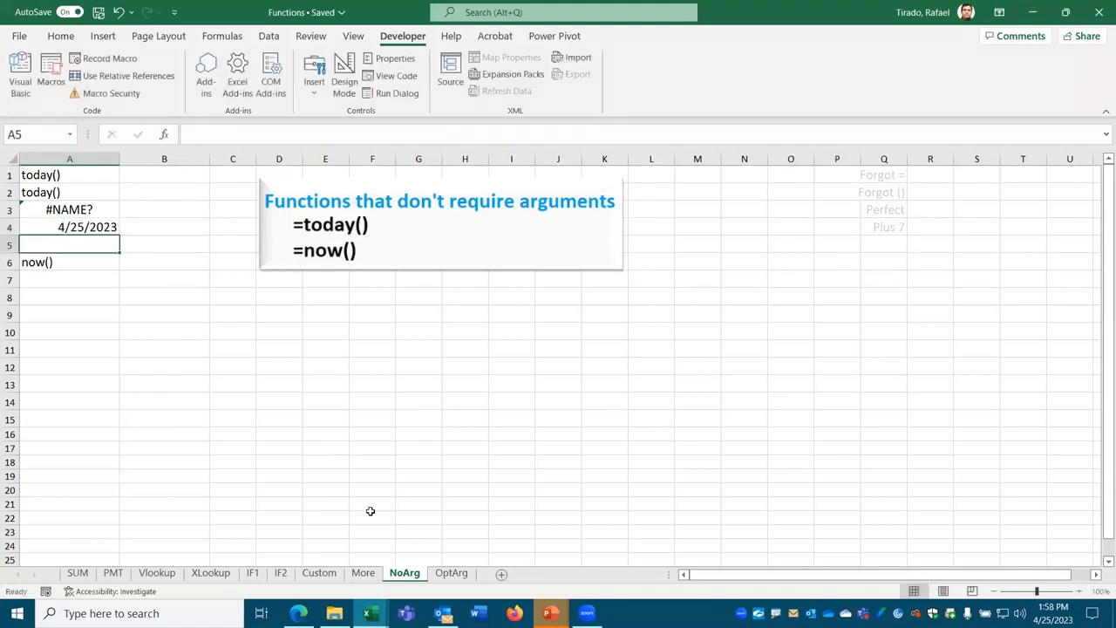
Step: Enter =now() in A7, below the now() label
key(Down)
key(Down)
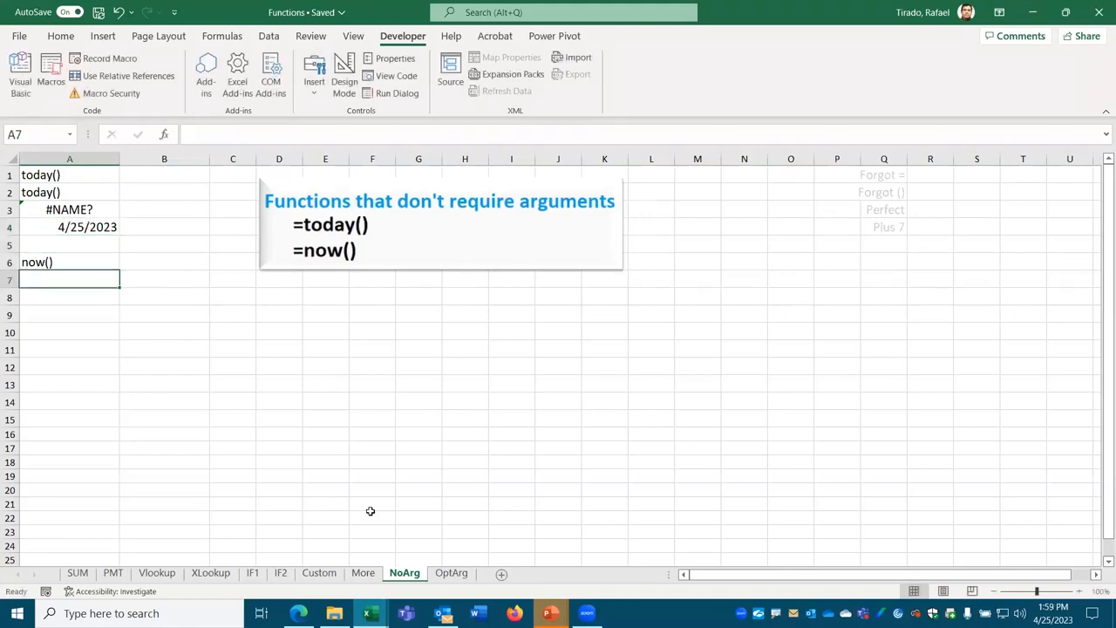
text(=now())
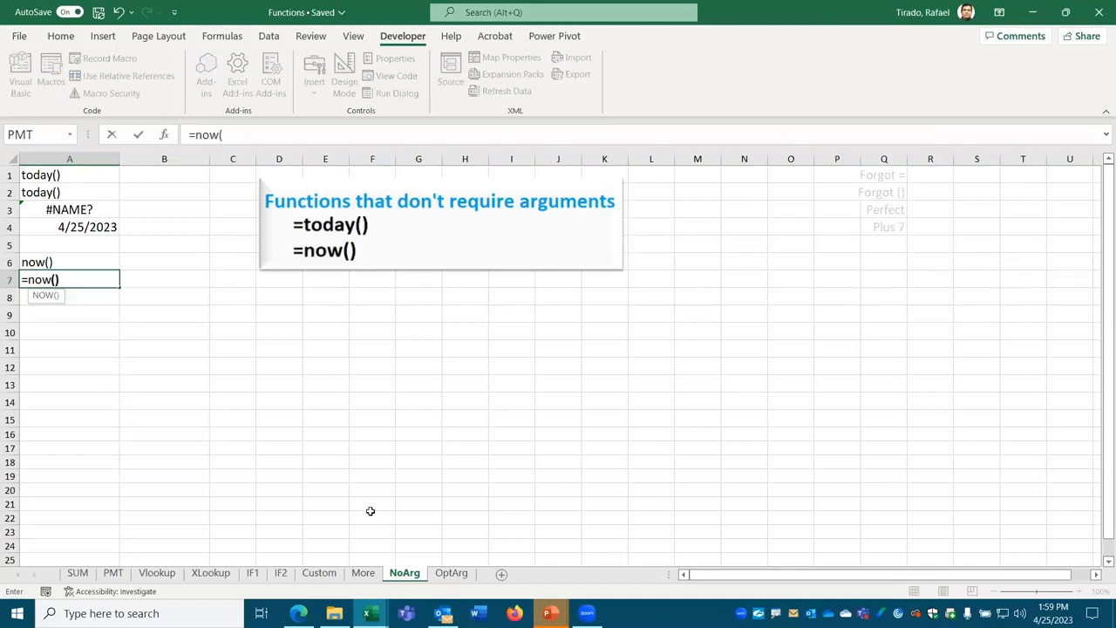
key(Return)
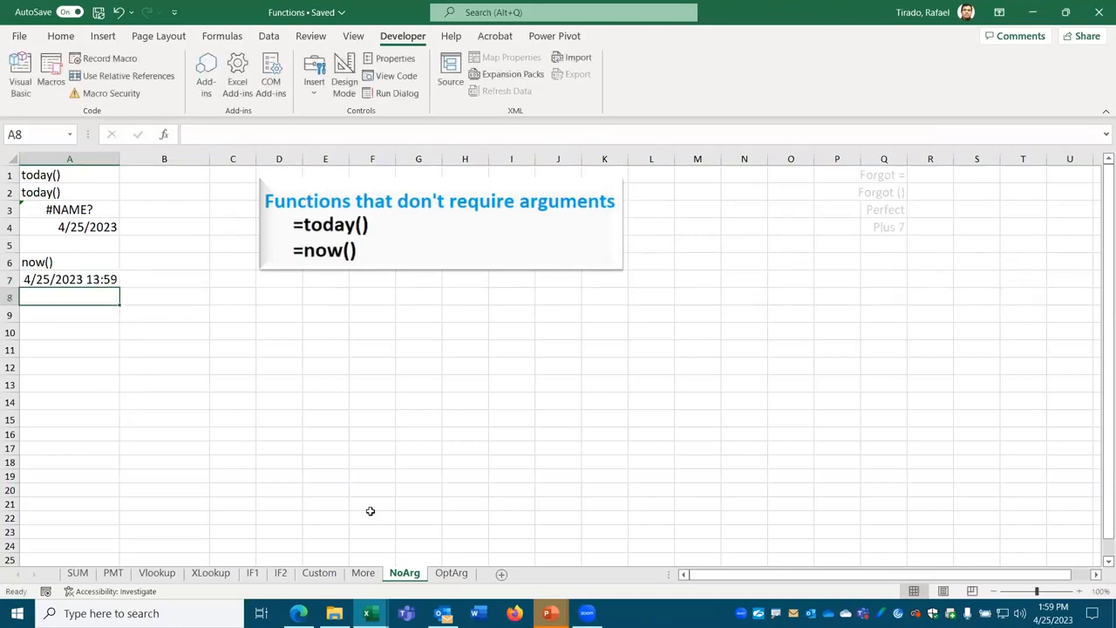
Step: On the OptArg sheet, enter =column() in A1 without an argument and reselect the cell
click(451, 573)
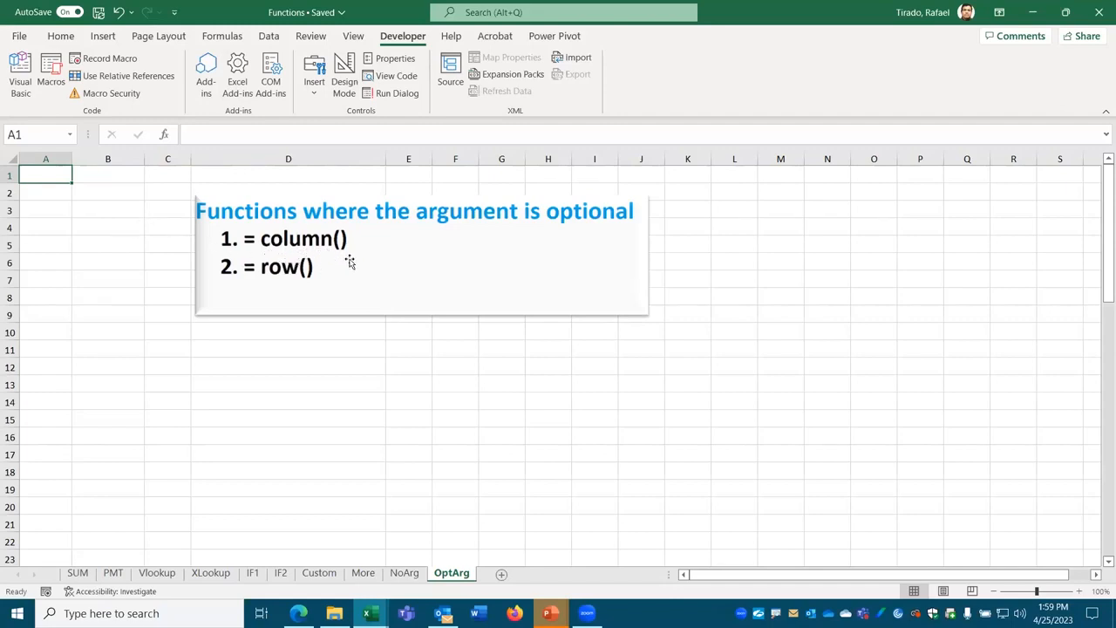
text(=)
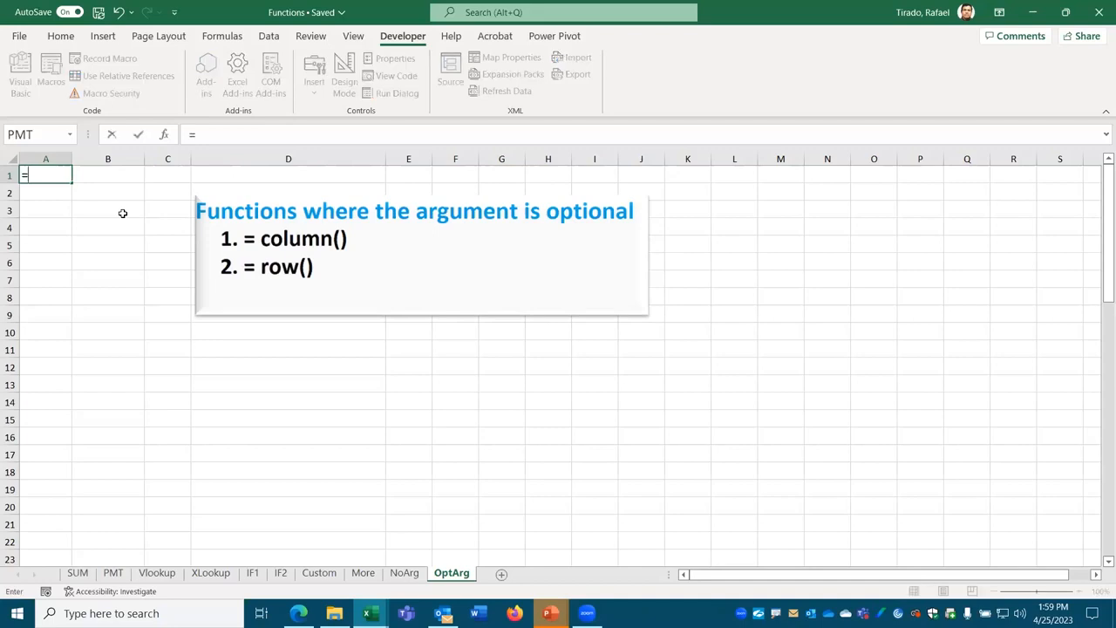
text(col)
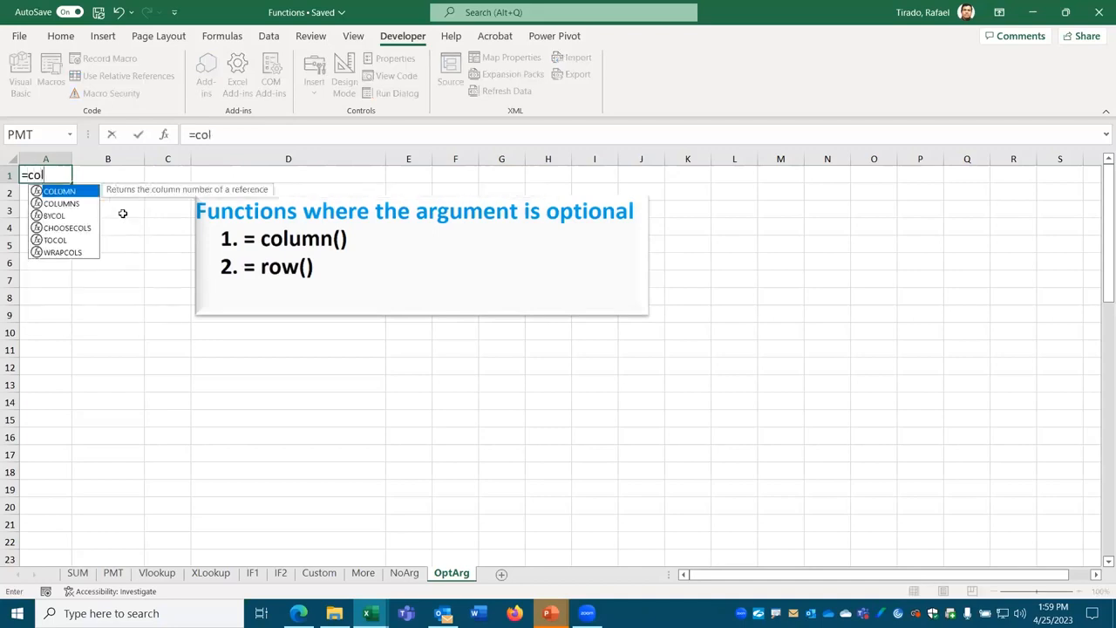
text(umn())
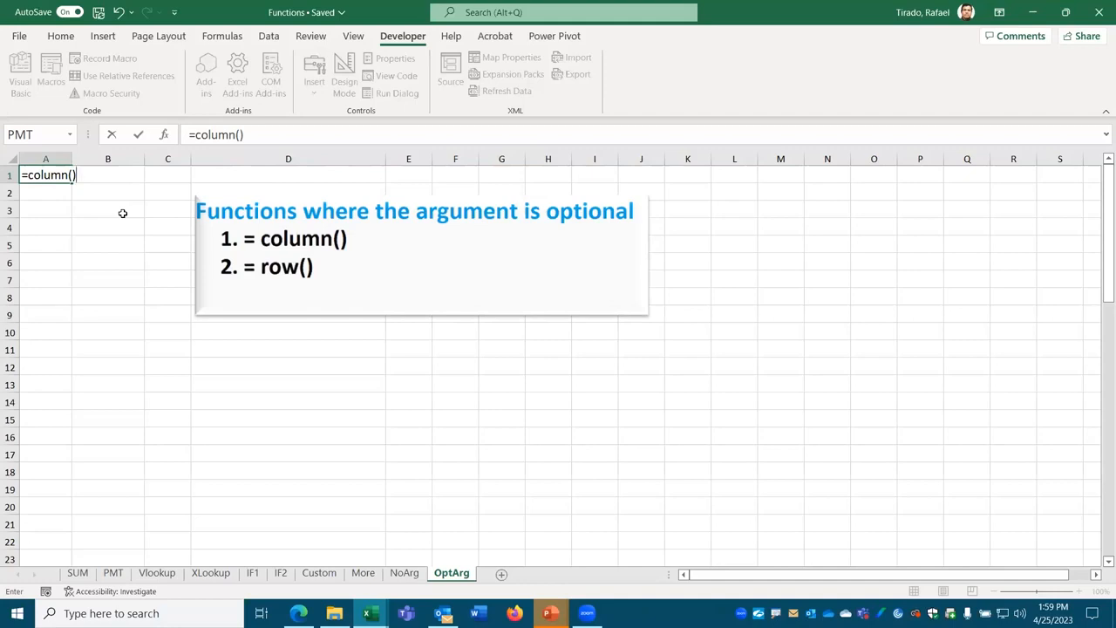
key(Return)
key(Up)
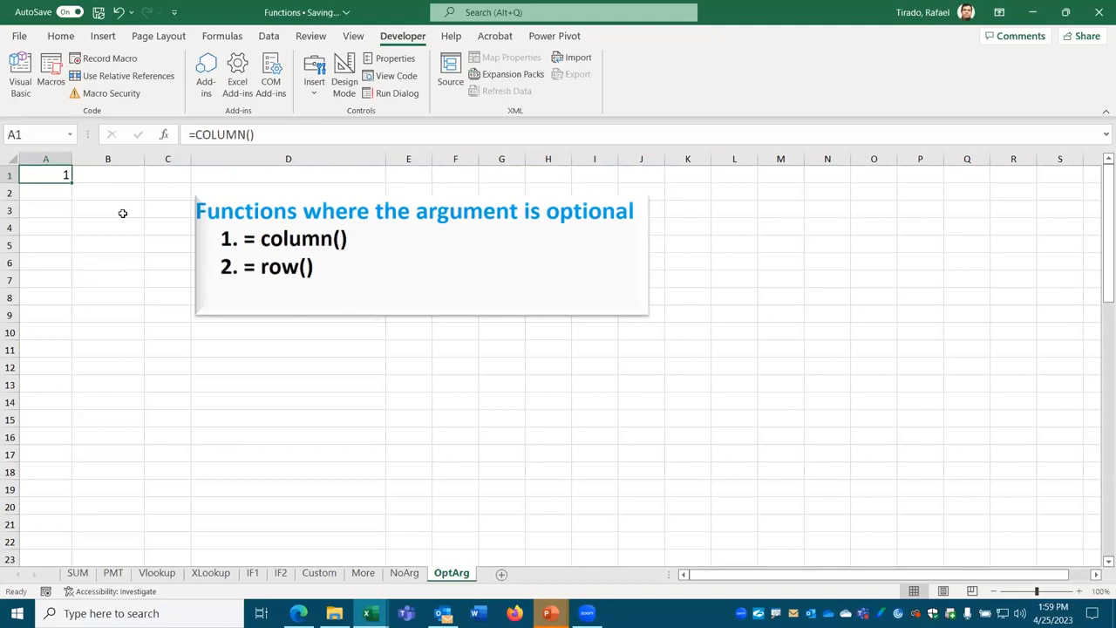
Step: Enter =column() without an argument in M1
key(Right)
key(Right)
key(Right)
key(Right)
key(Right)
key(Right)
key(Right)
key(Right)
key(Right)
key(Right)
key(Right)
key(Right)
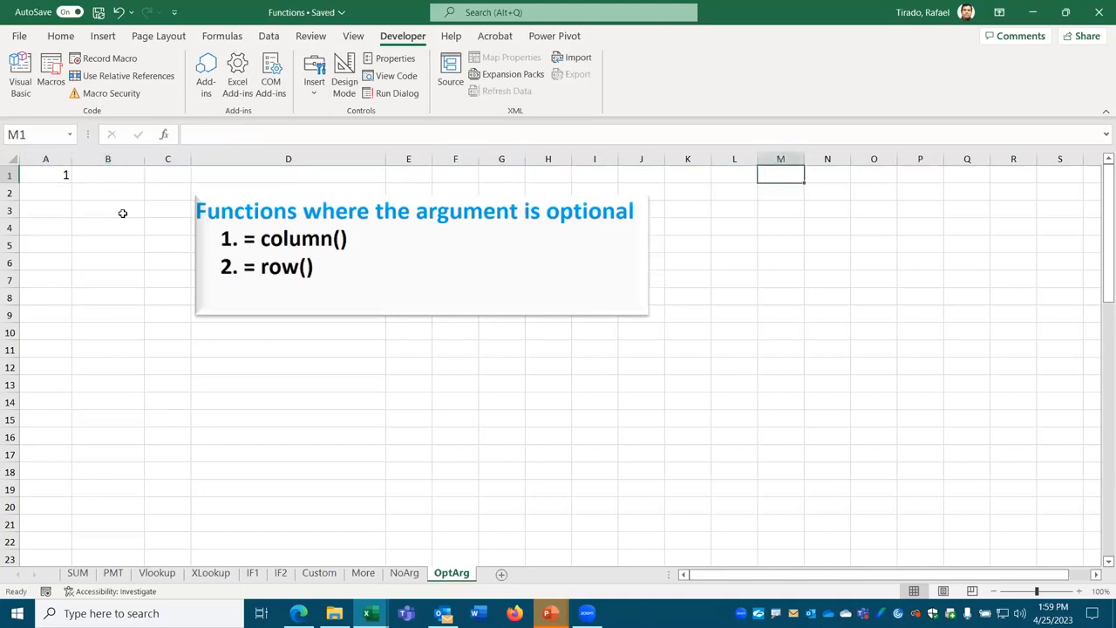
text(=colu)
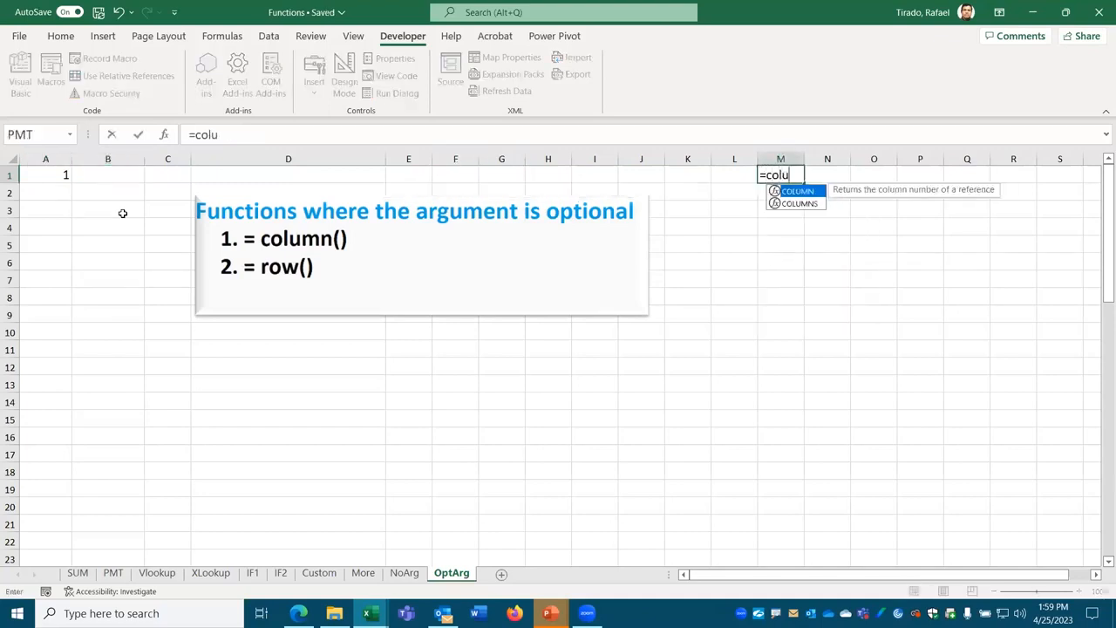
text(mn())
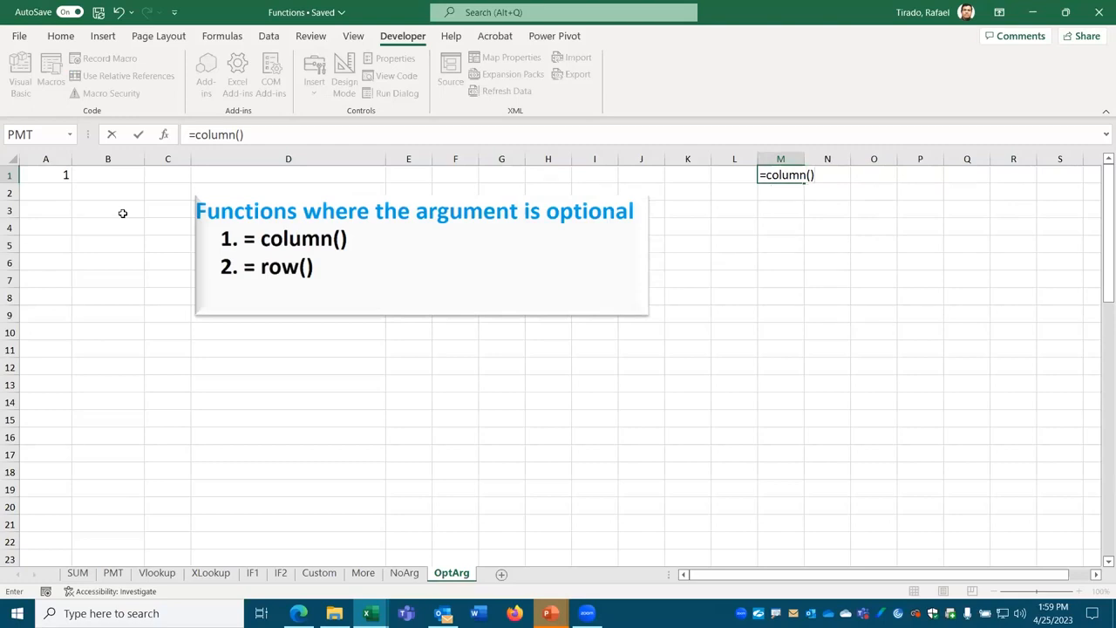
key(Return)
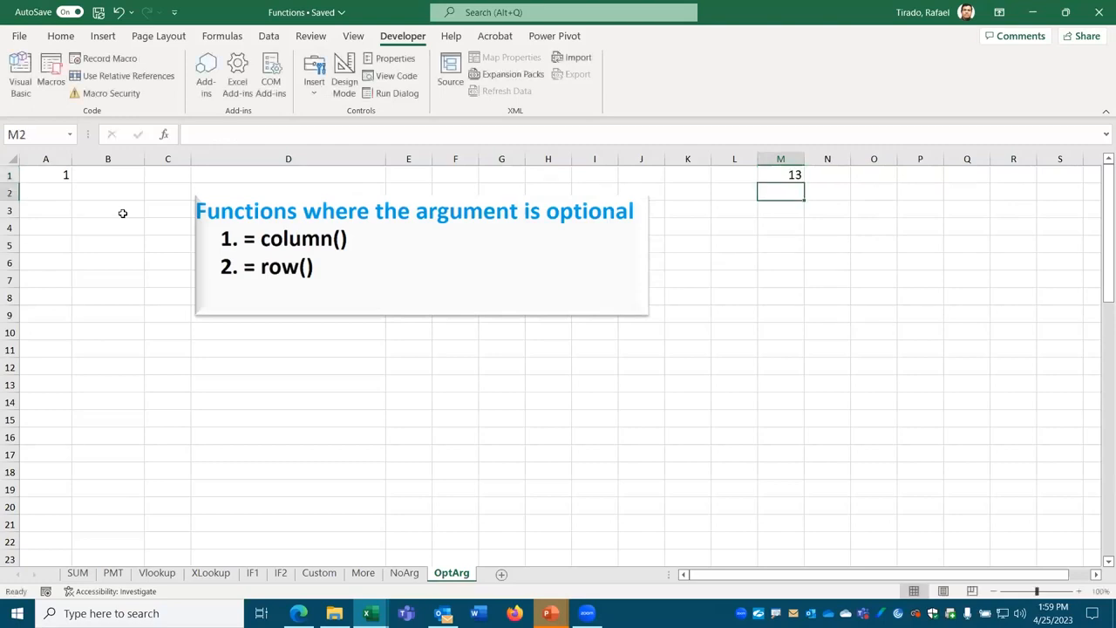
Step: Examine the COLUMN formula in M1 and the cell's position along row 1
key(Up)
key(Left)
key(Left)
key(Left)
key(Left)
key(Left)
key(Left)
key(Left)
key(Left)
key(Left)
key(Left)
key(Left)
key(Left)
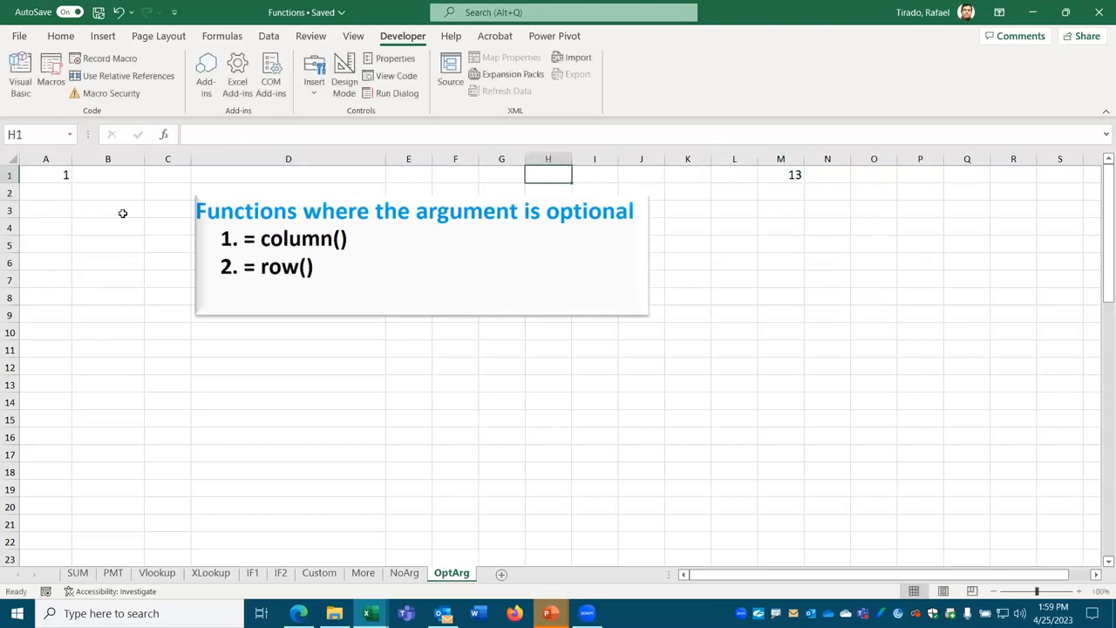
key(Right)
key(Right)
key(Right)
key(Right)
key(Right)
key(Right)
key(Right)
key(Right)
key(Right)
key(Right)
key(Right)
key(Right)
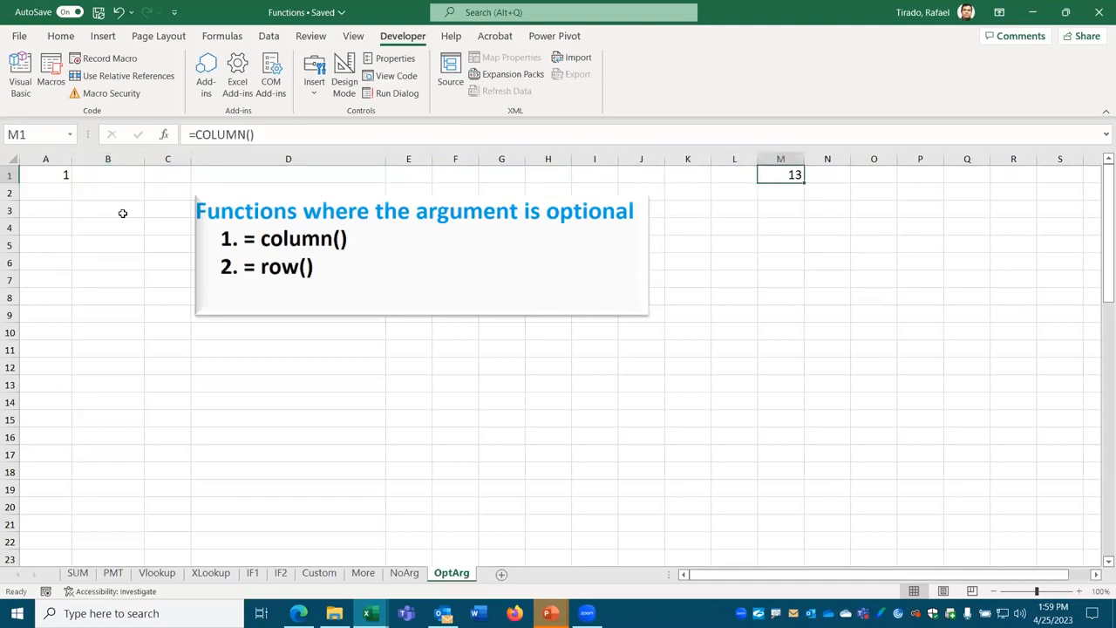
key(Down)
key(Down)
key(Up)
key(Up)
key(Down)
key(Down)
key(Down)
key(Down)
key(Down)
key(Down)
key(Down)
key(Down)
key(Down)
key(Down)
key(Up)
key(Left)
key(Left)
key(Left)
key(Left)
key(Left)
key(Left)
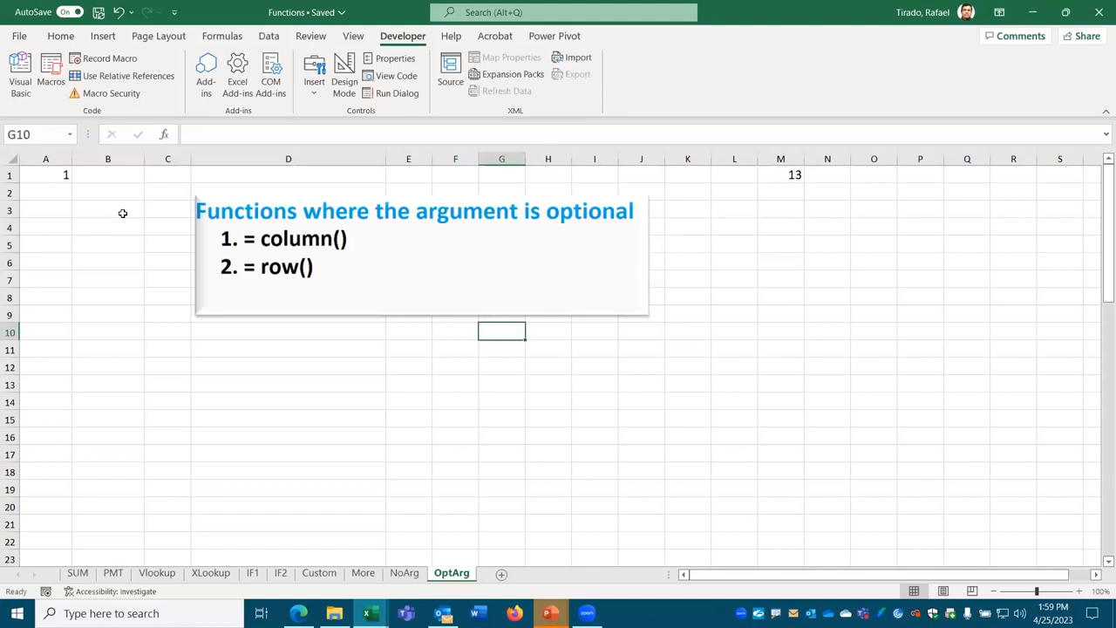
key(Right)
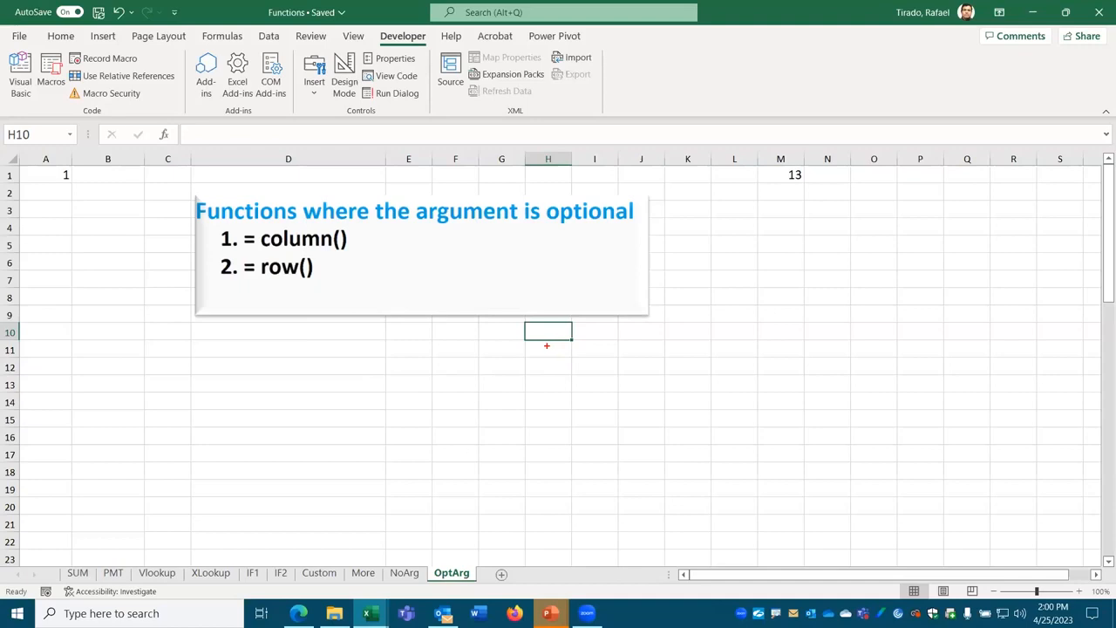
Step: Annotate the screen below H10 with the handwritten numbers 4, 5, 6 and 7 and a vertical line under the 4
drag(547, 345, 552, 363)
drag(588, 349, 601, 349)
mouse_move(640, 346)
mouse_down()
mouse_move(631, 365)
mouse_move(685, 365)
mouse_up()
drag(561, 425, 561, 384)
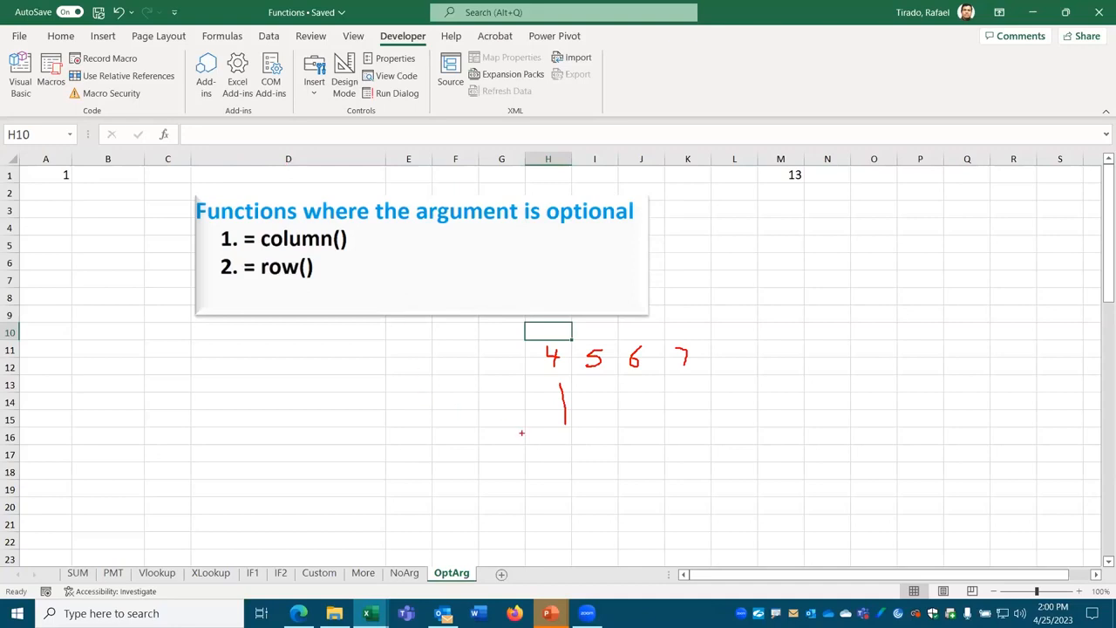
Step: Add the text annotation =column(d1) below the vertical line, then clear all screen annotations and select K6
text(t=colum)
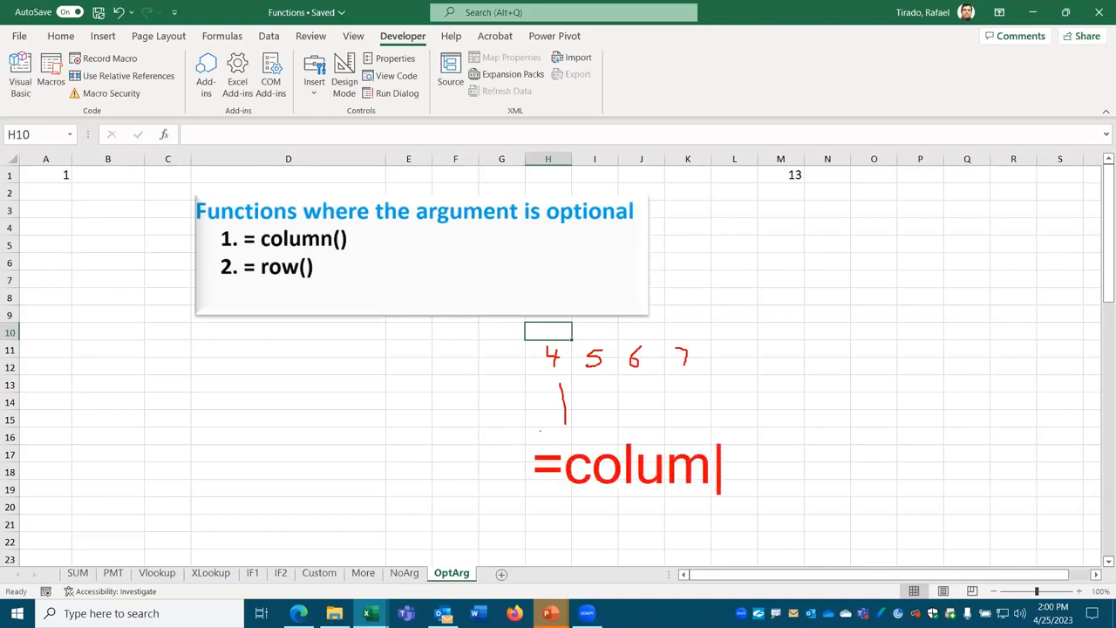
text(n(d1))
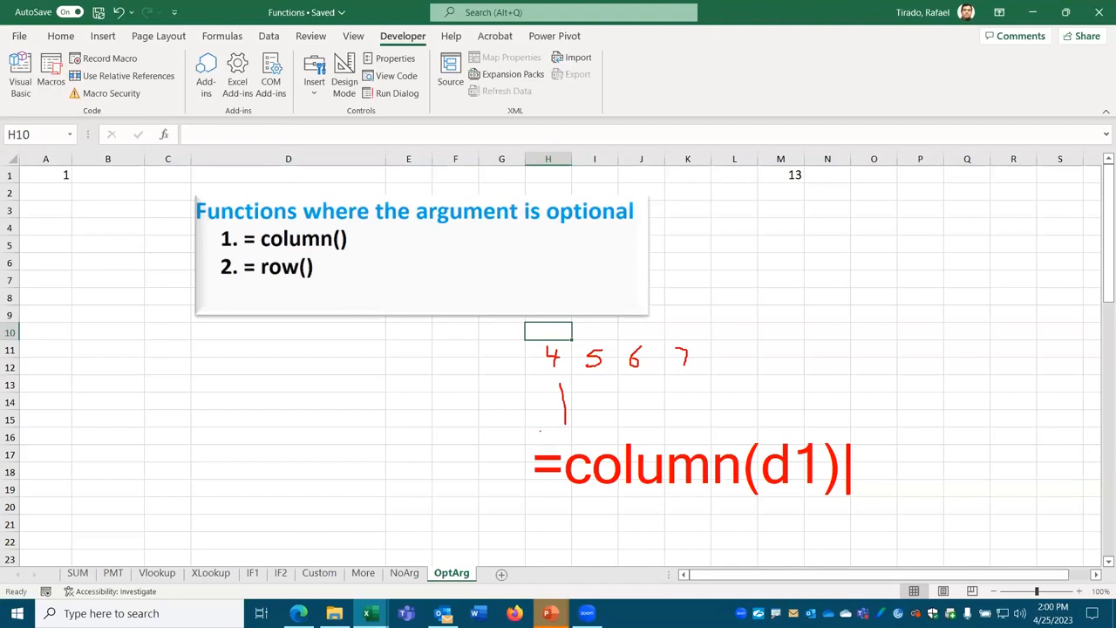
key(Escape)
key(Escape)
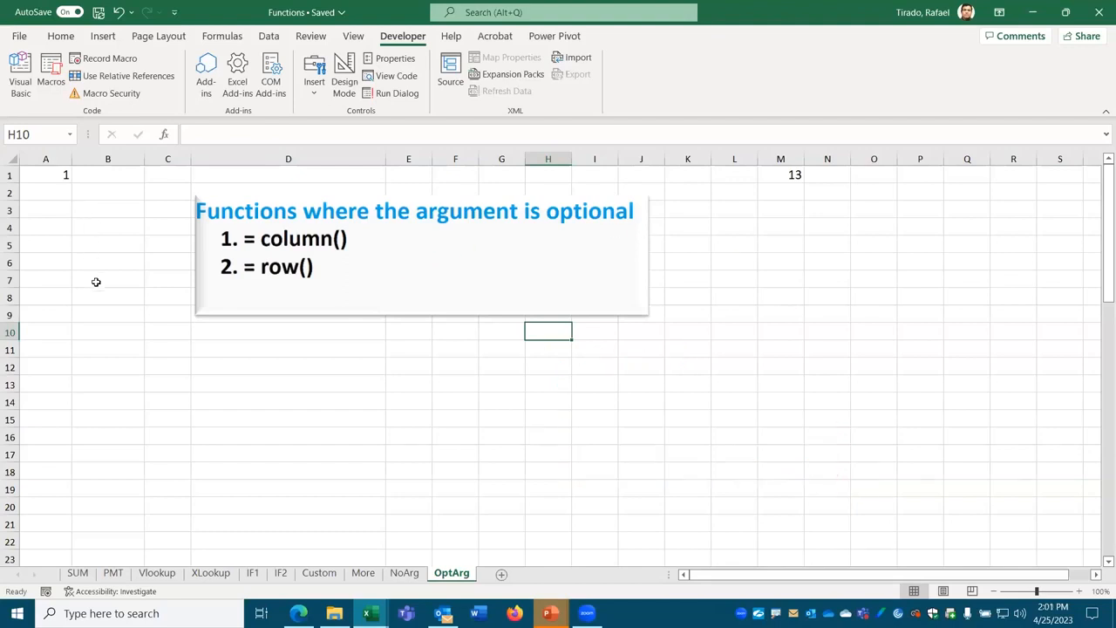
click(693, 266)
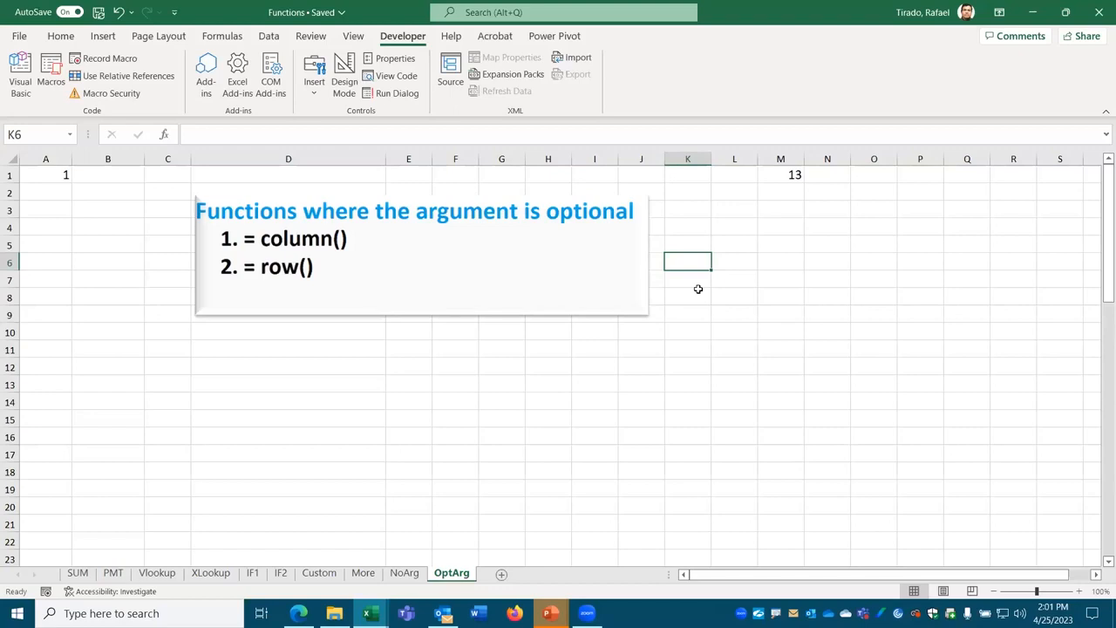
Step: Enter =column(z1) in K6 to get the column number of the Z1 reference
text(=colu)
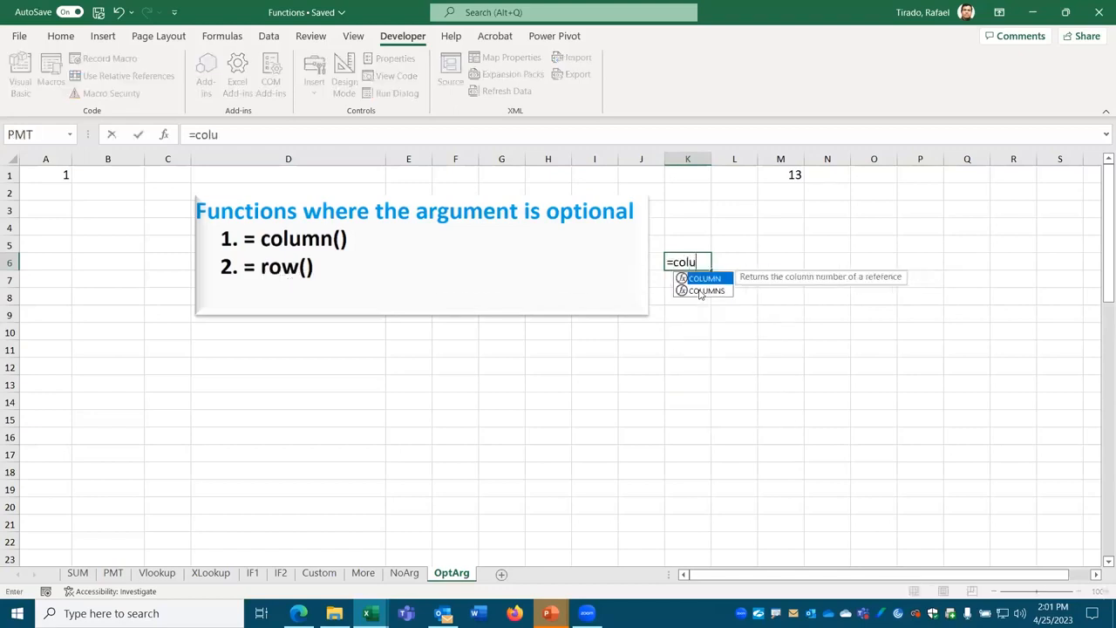
text(mn(z)
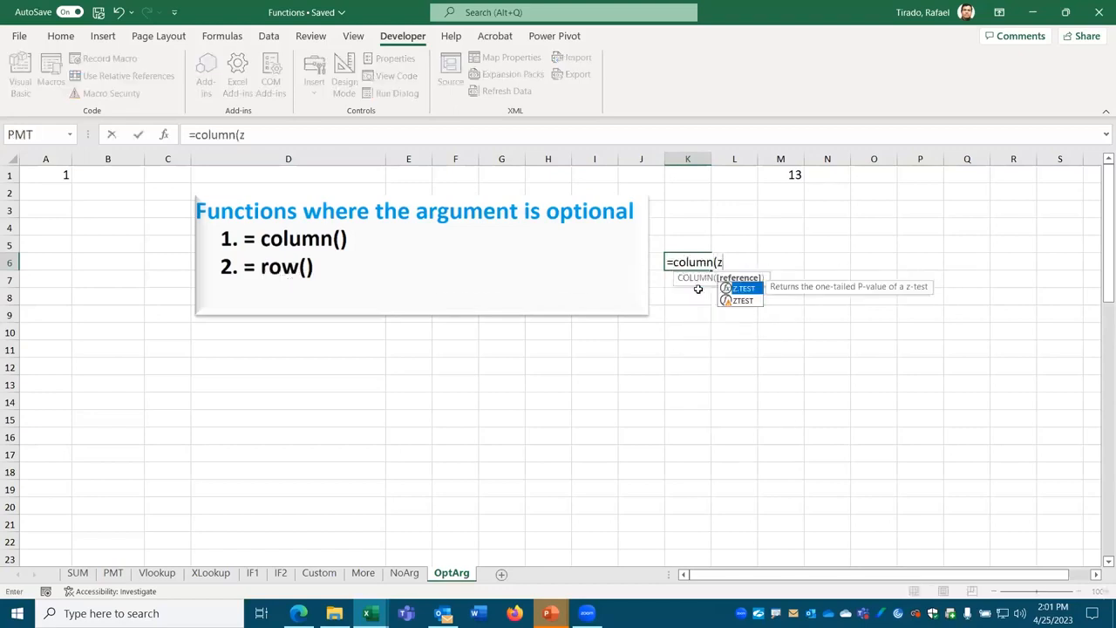
text(1))
key(Return)
key(Up)
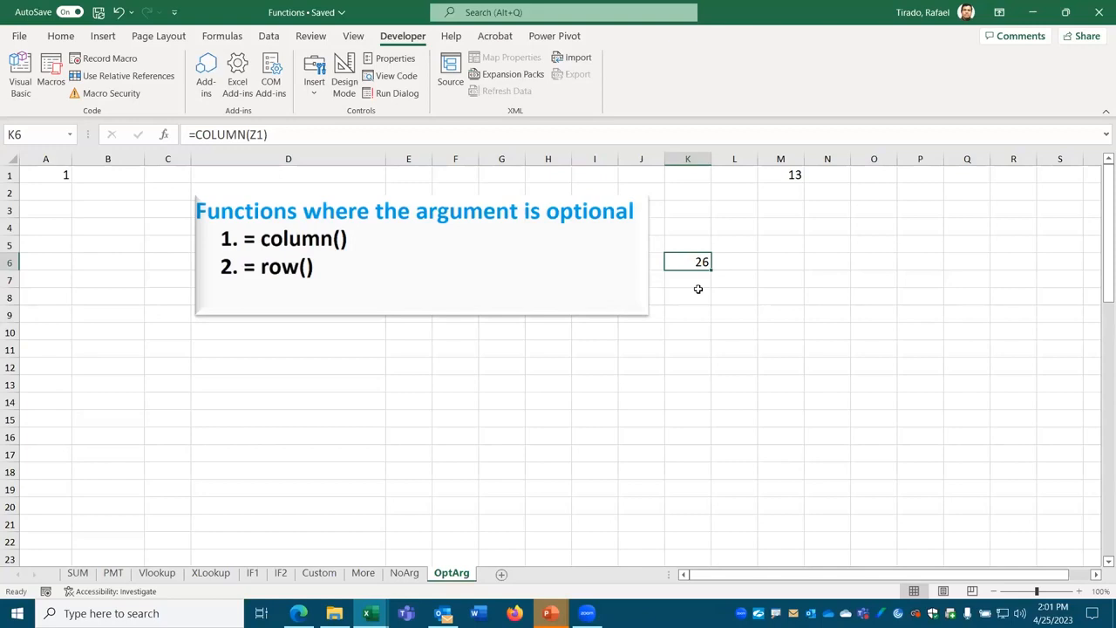
Step: Enter =row(a1) in I13 to get the row number of the A1 reference
click(698, 287)
key(Down)
key(Down)
key(Down)
key(Down)
key(Down)
key(Down)
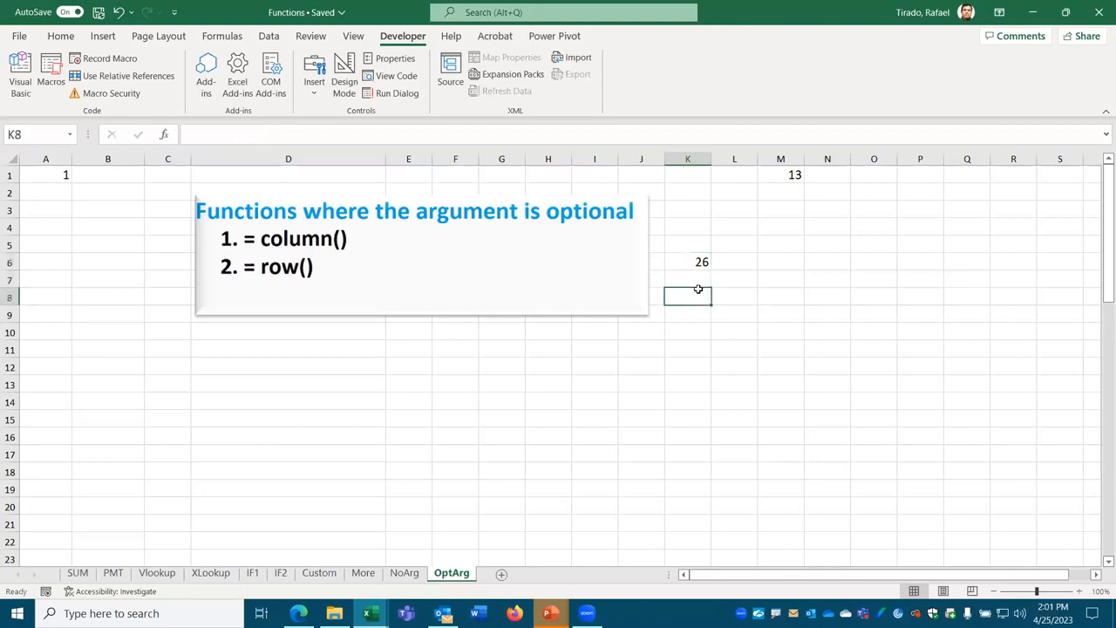
key(Left)
key(Left)
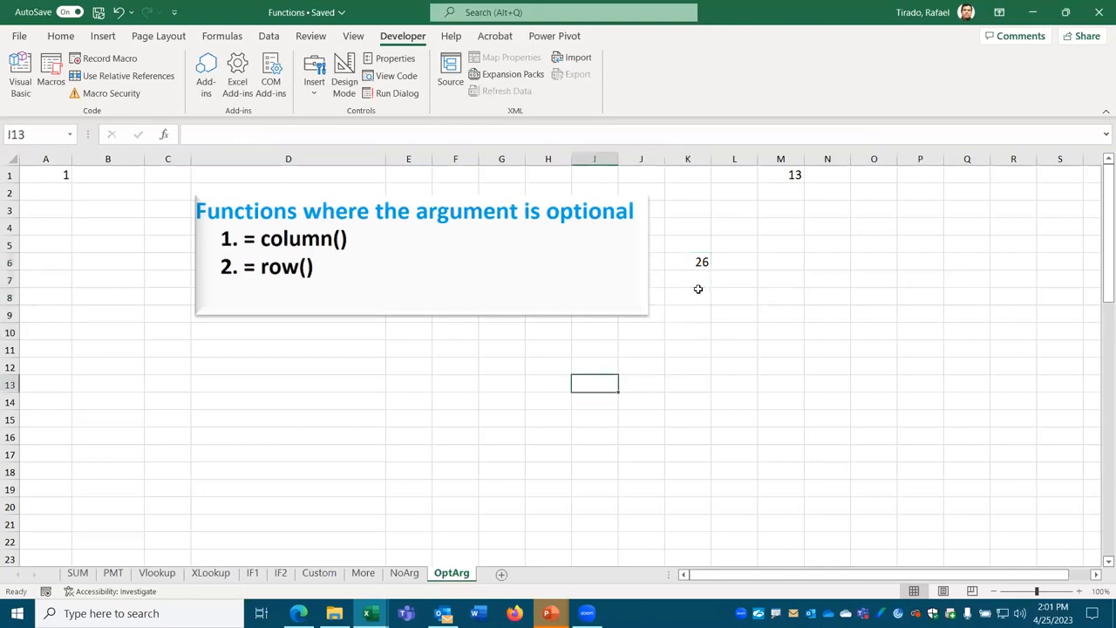
text(=row(a)
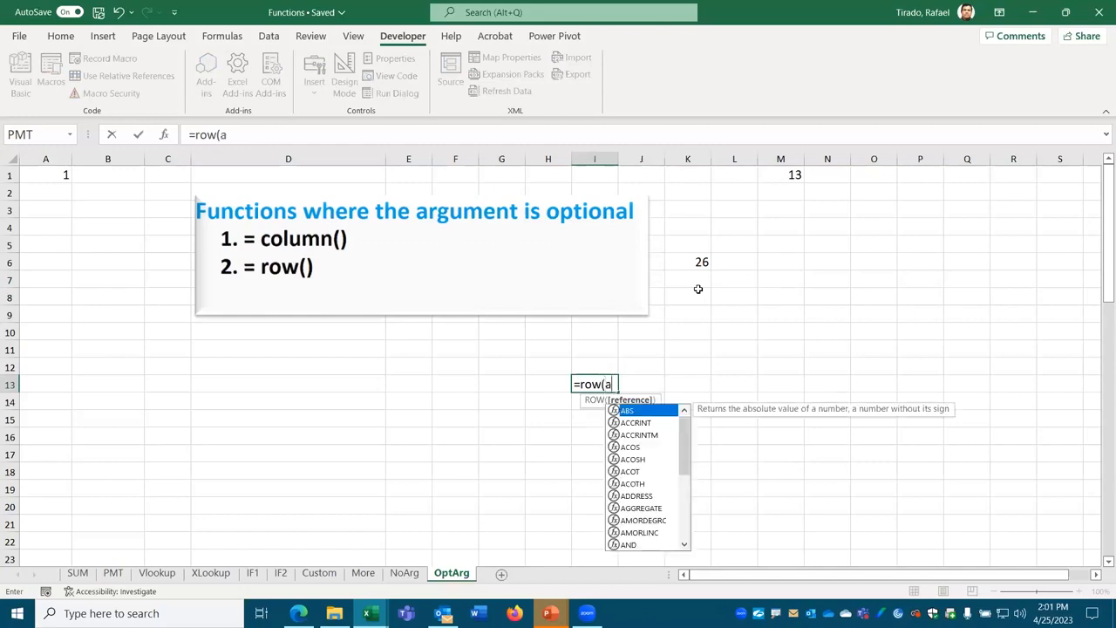
text(1))
key(Return)
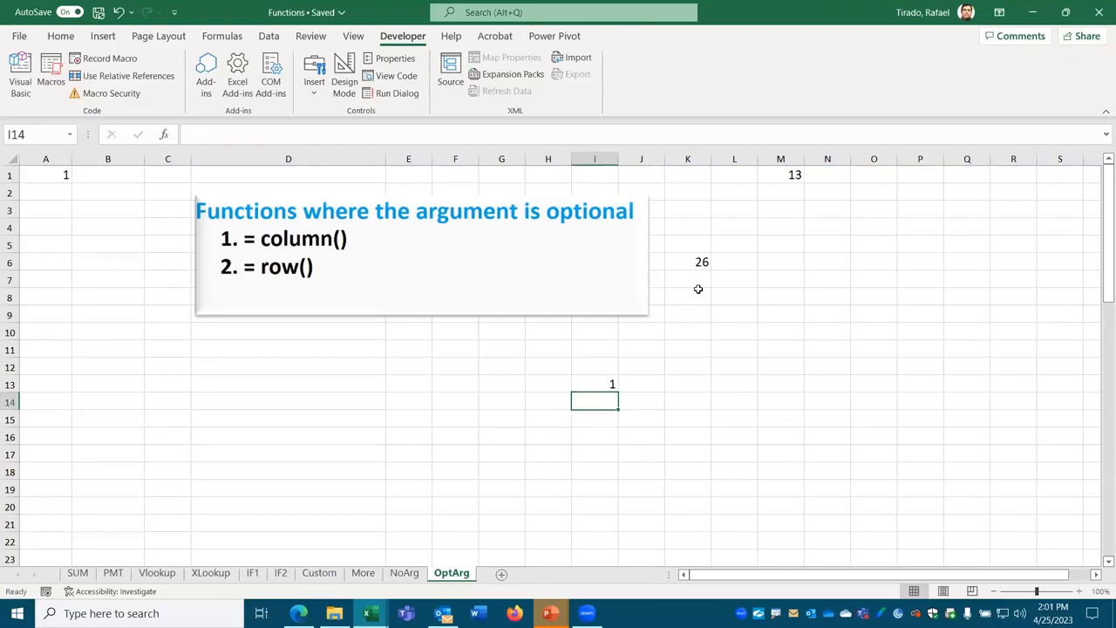
key(Down)
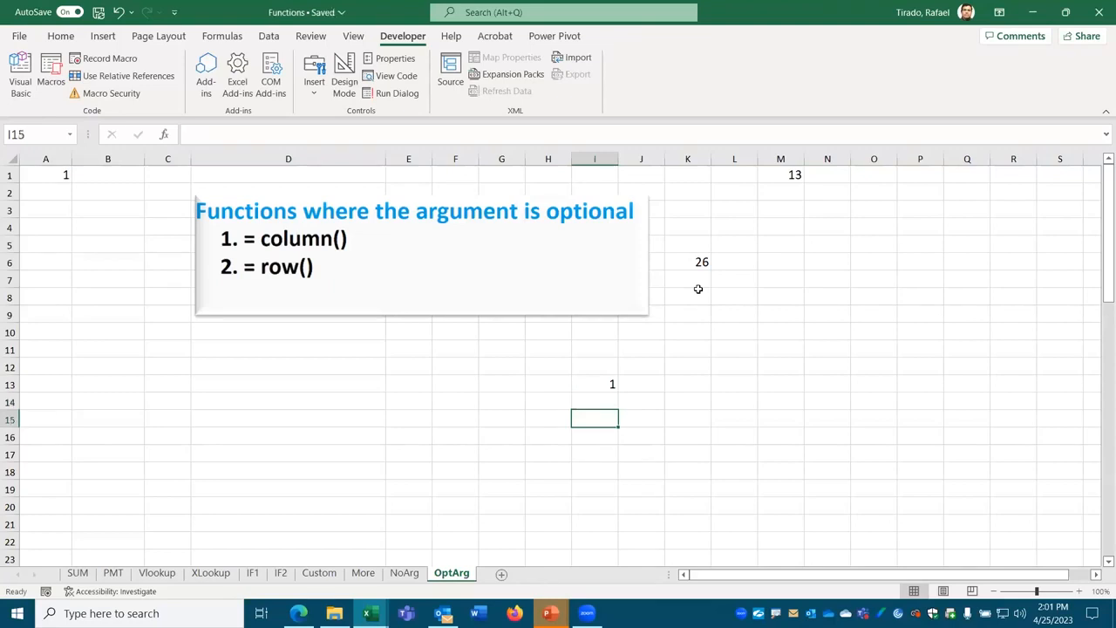
key(Down)
key(Up)
key(Up)
key(Up)
key(Left)
key(Left)
key(Left)
key(Left)
key(Left)
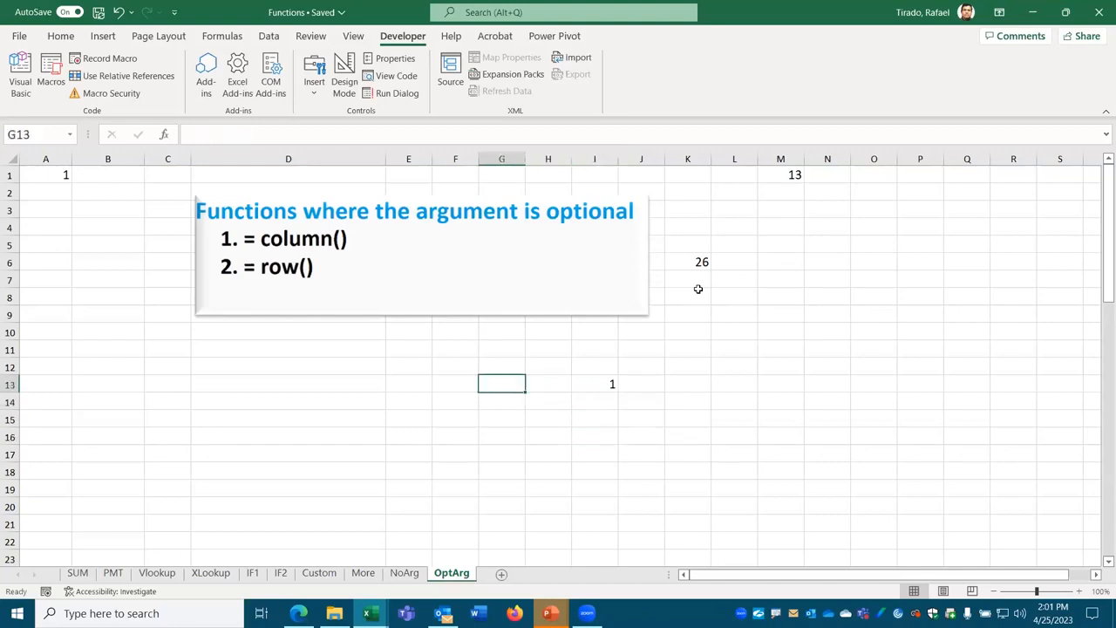
key(Up)
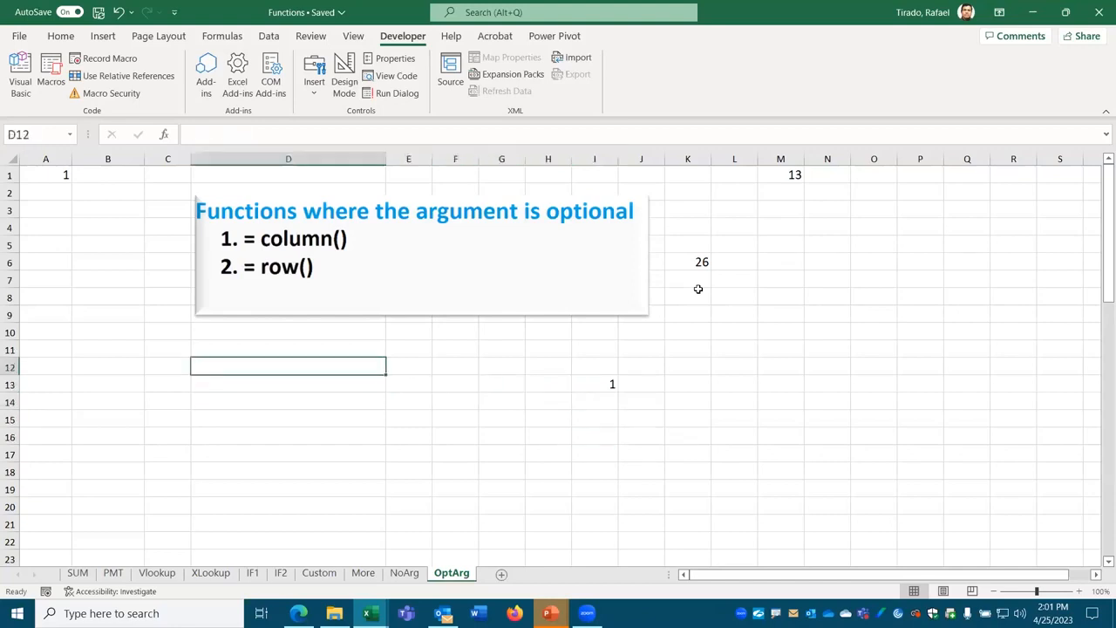
key(Up)
key(Up)
key(Left)
key(Left)
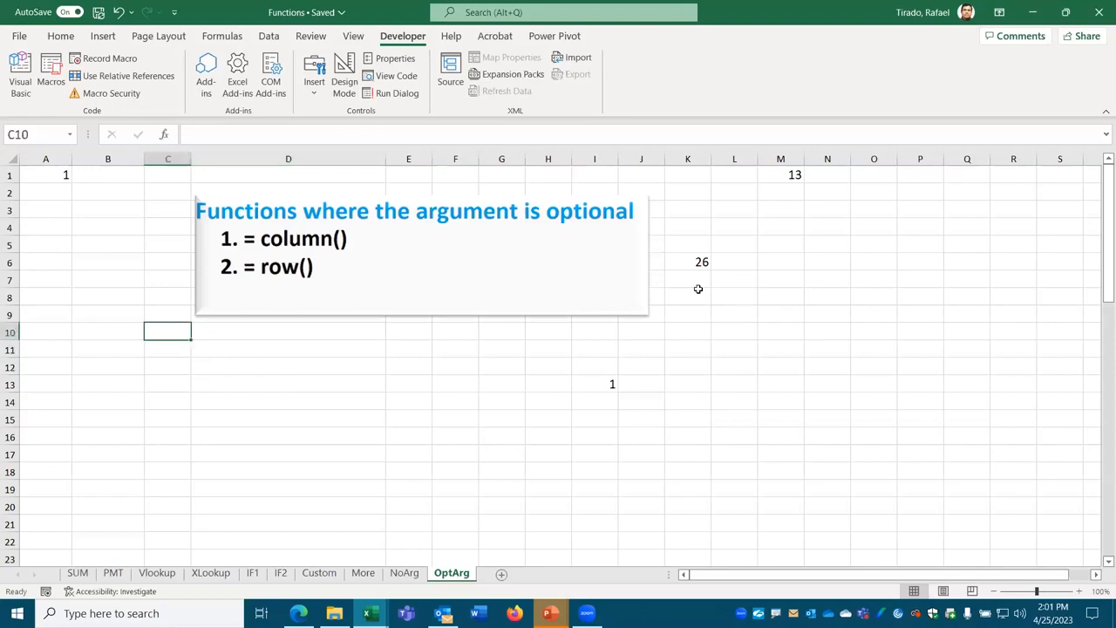
key(Down)
key(Left)
key(Up)
key(Down)
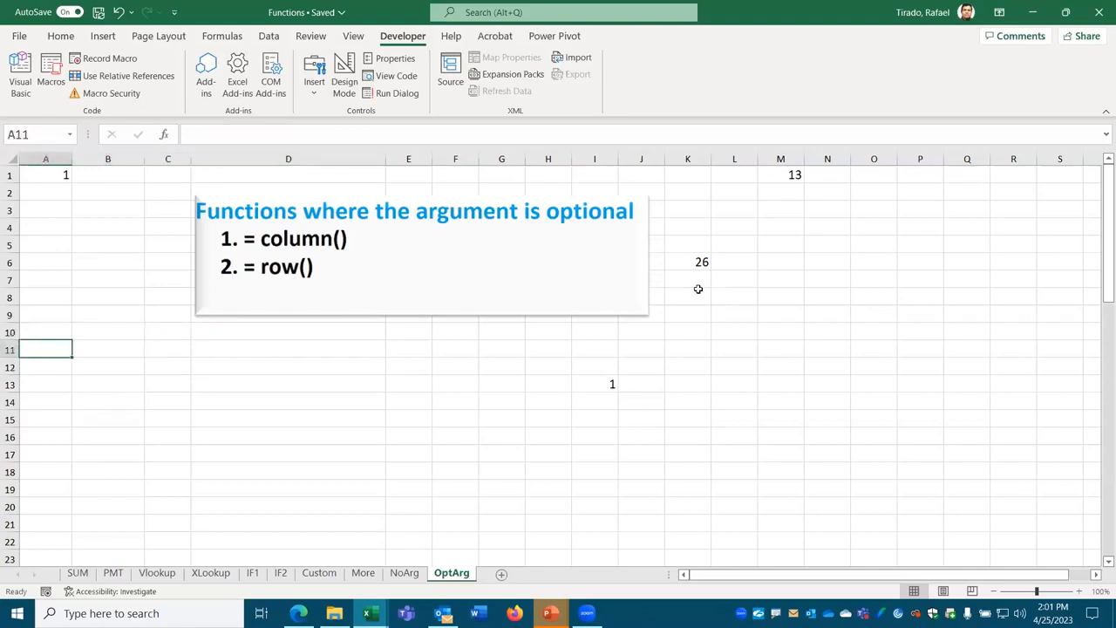
click(7, 159)
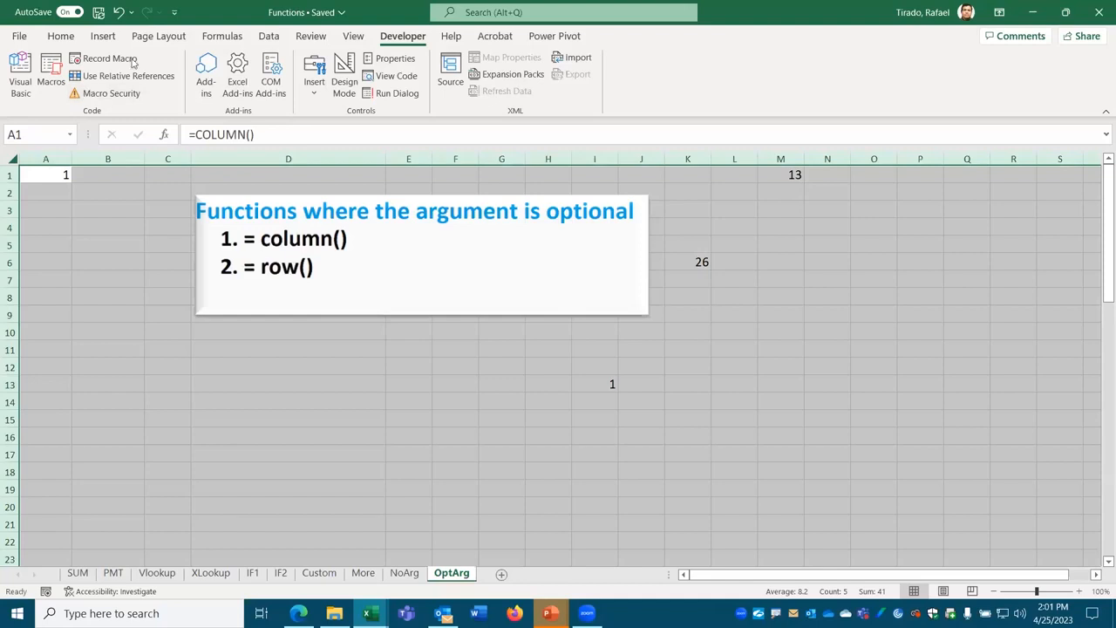
click(68, 39)
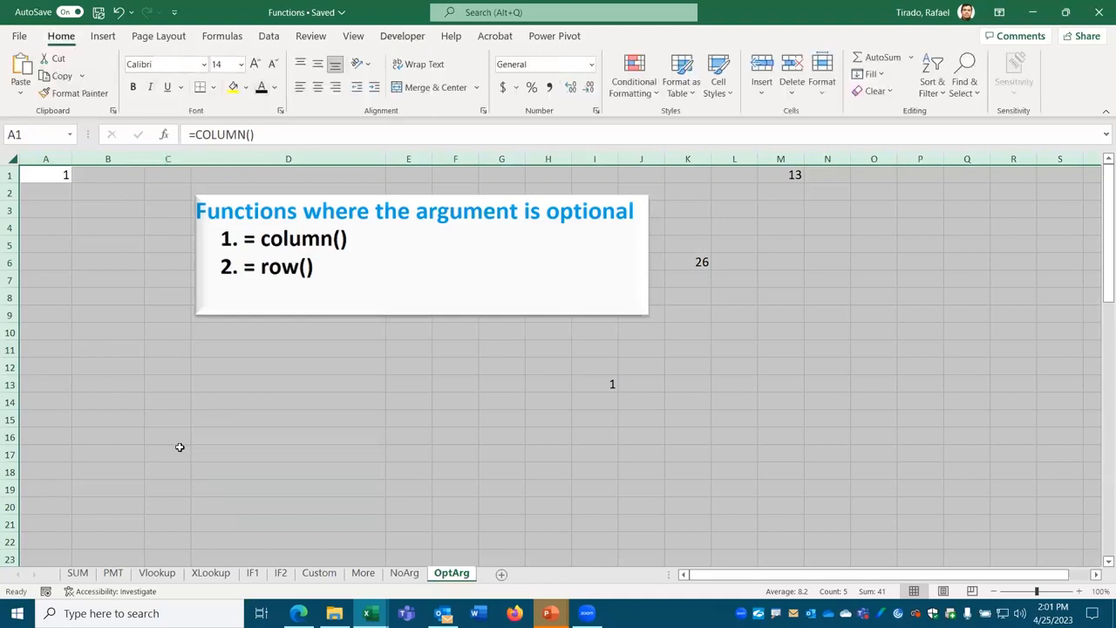
click(222, 354)
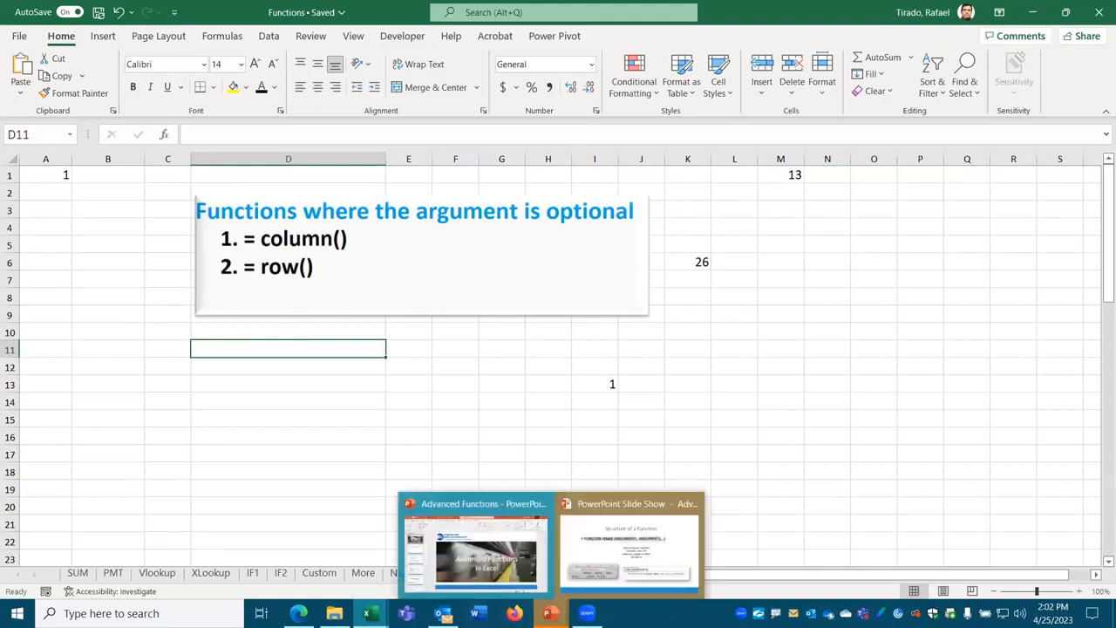
Step: Switch to the running PowerPoint slide show and advance past References and Upcoming Classes to the Feedback Survey slide
click(491, 549)
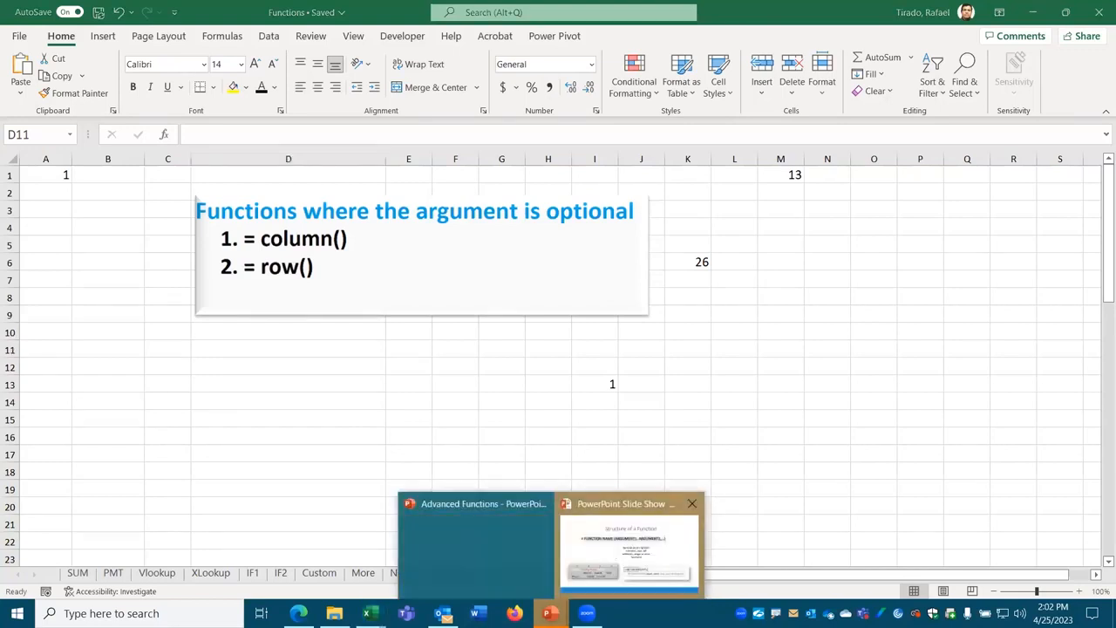
click(615, 556)
key(Right)
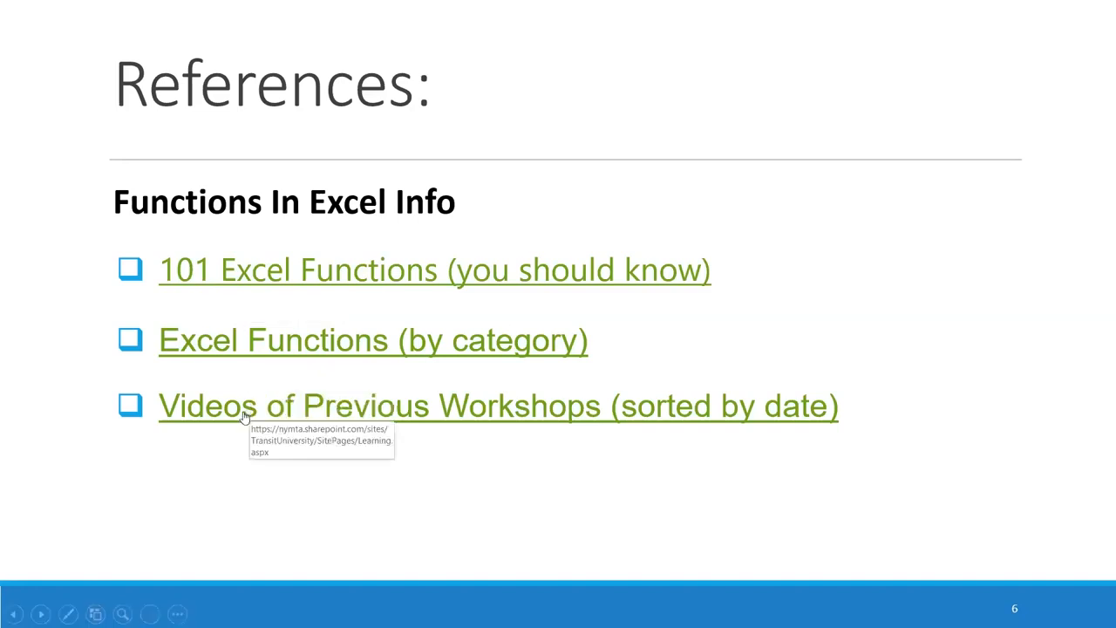
key(Right)
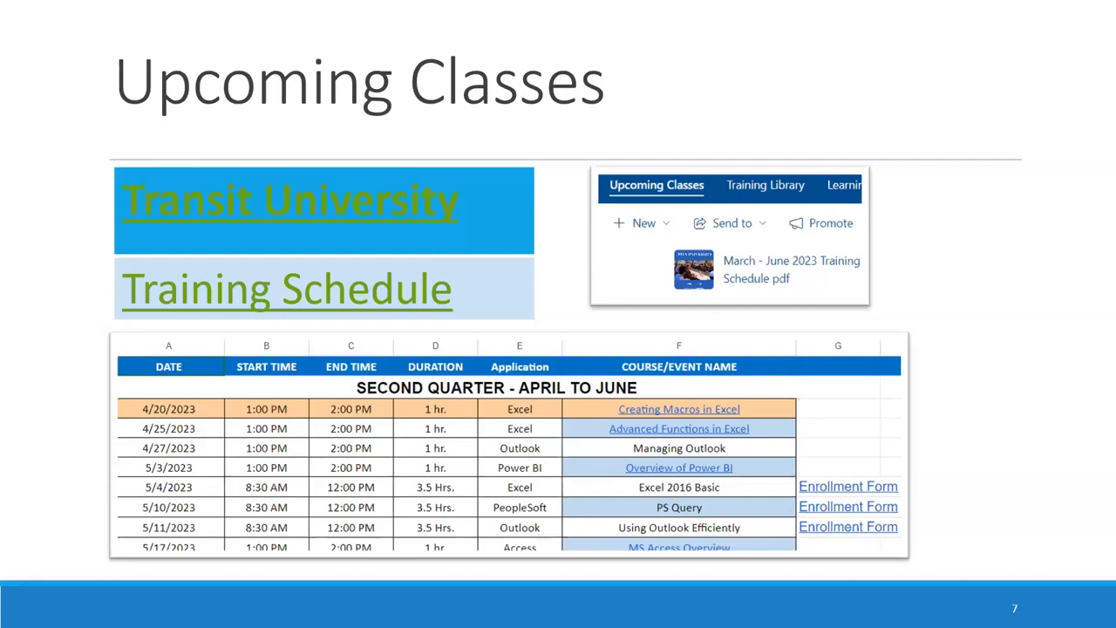
key(Right)
key(Right)
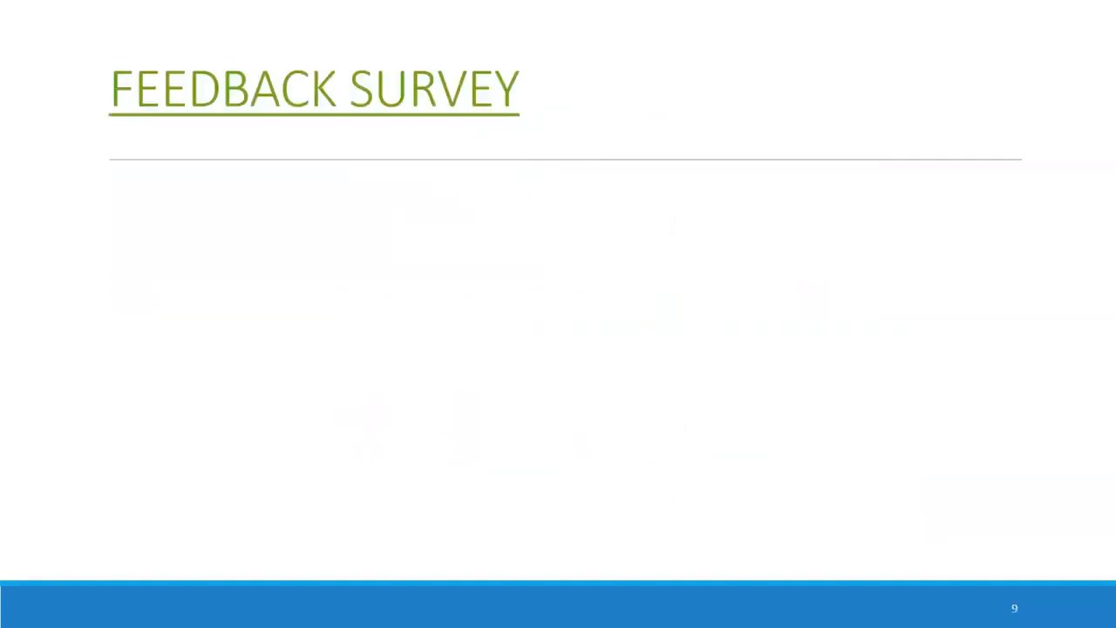
Step: Open the Feedback Survey link in the browser and copy the web address of the Training Evaluation Survey
click(395, 93)
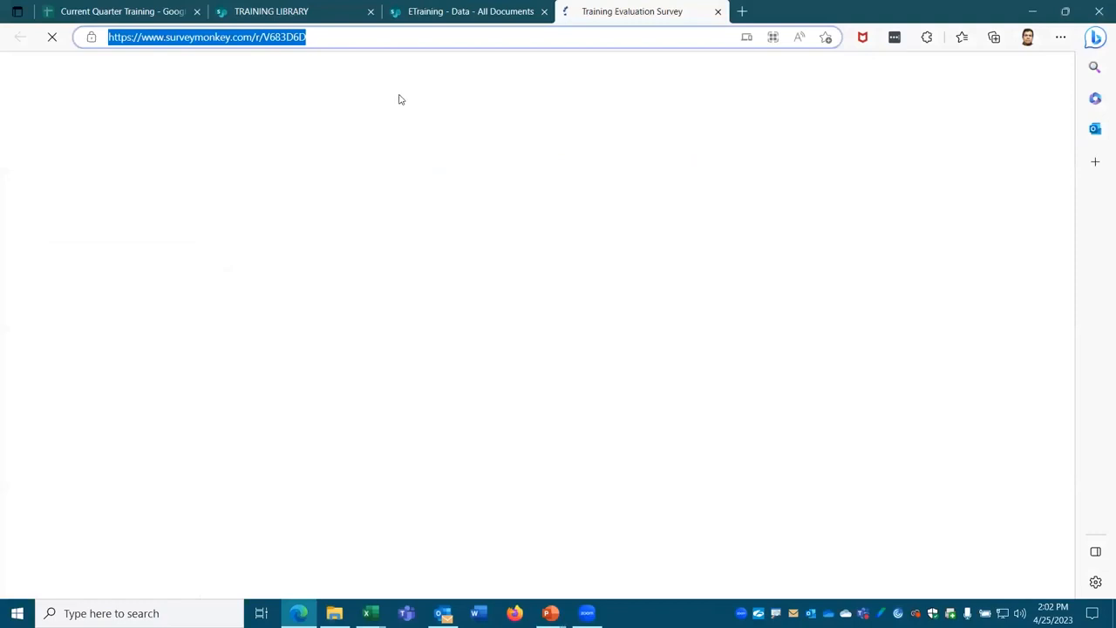
right_click(297, 39)
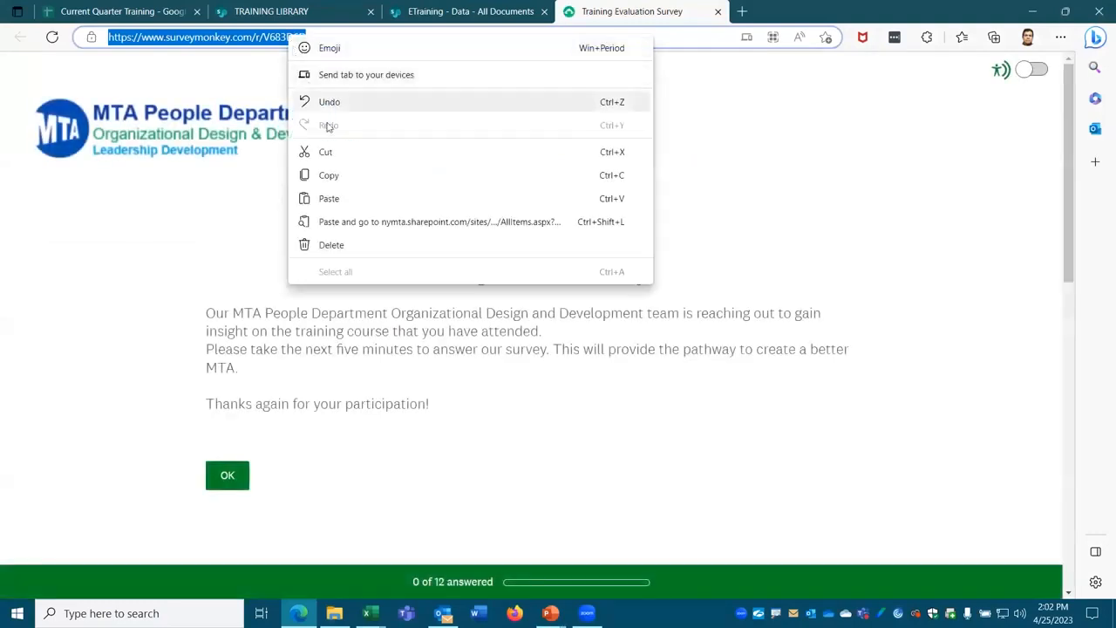
click(339, 178)
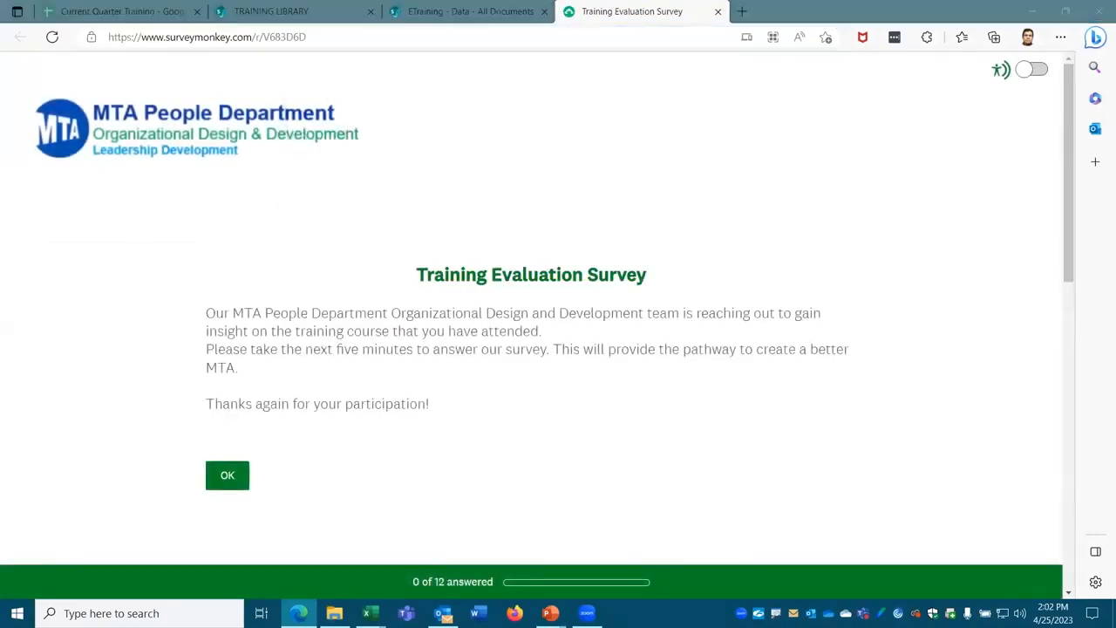